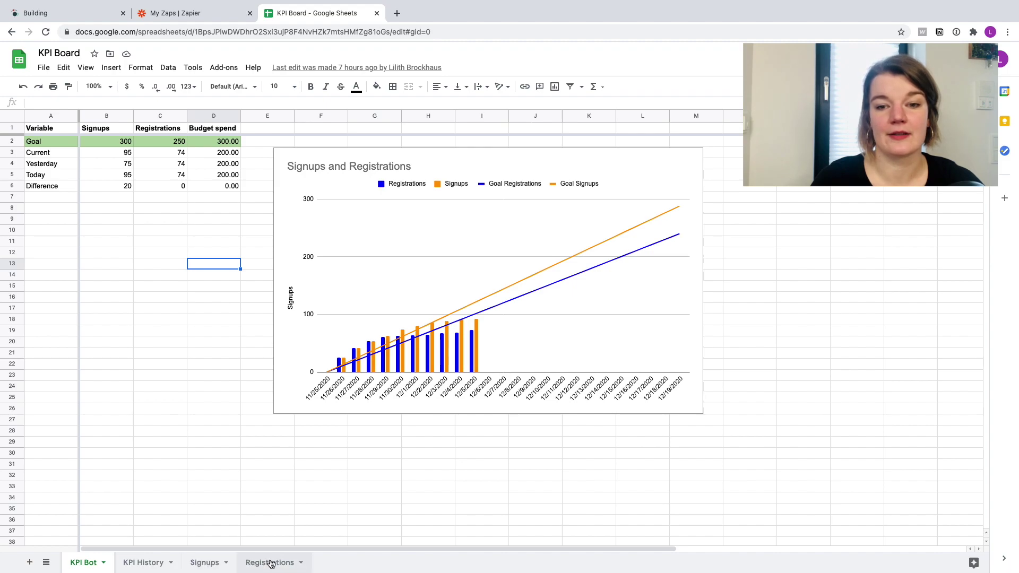
- Review the contact entries in the Signups sheet down to the last row, and those in the Registrations sheet
{"action": "left_click", "coordinate": [206, 562]}
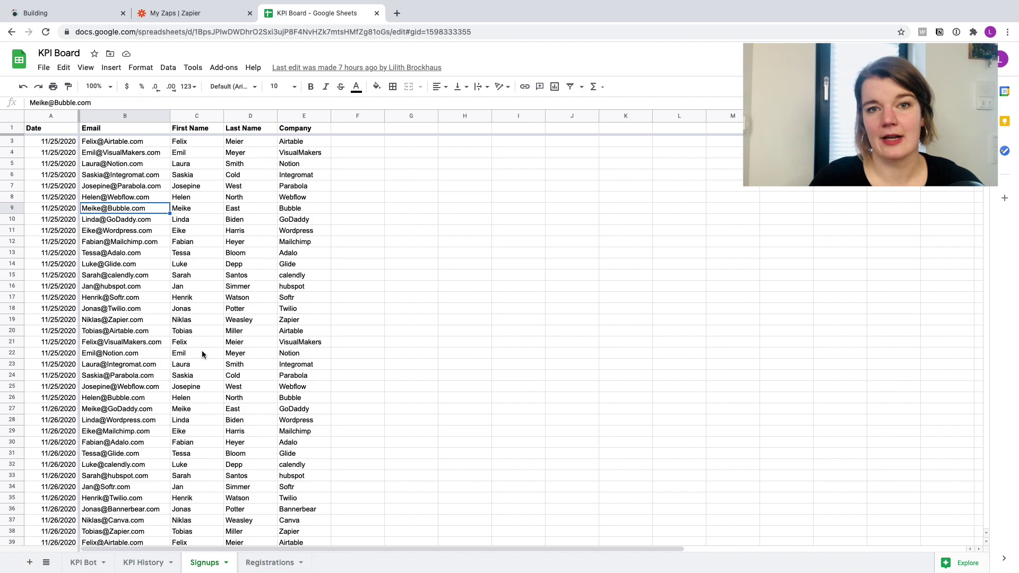
{"action": "scroll", "coordinate": [202, 354], "scroll_direction": "up", "scroll_amount": 1}
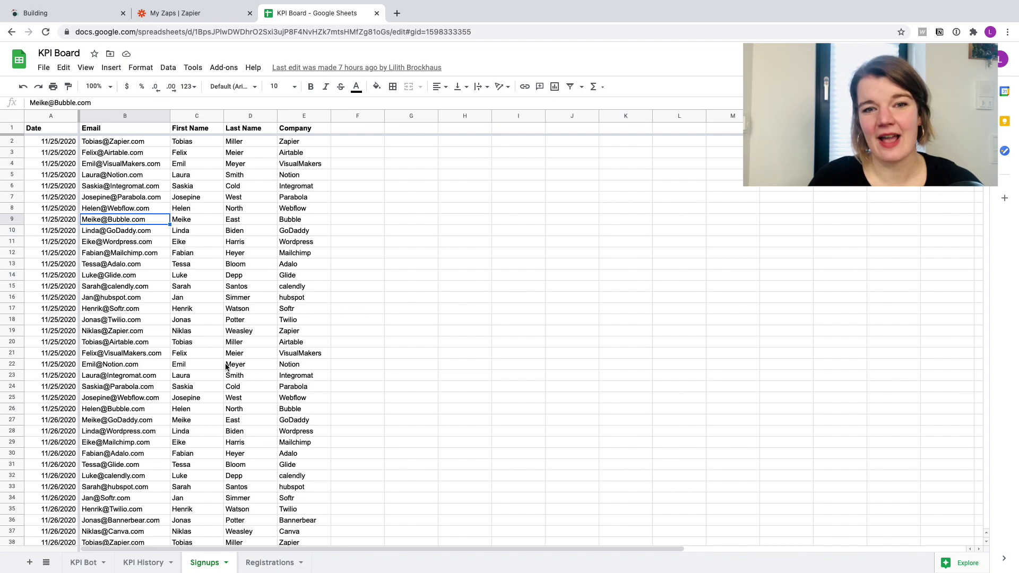
{"action": "scroll", "coordinate": [226, 366], "scroll_direction": "down", "scroll_amount": 8}
{"action": "scroll", "coordinate": [227, 366], "scroll_direction": "down", "scroll_amount": 14}
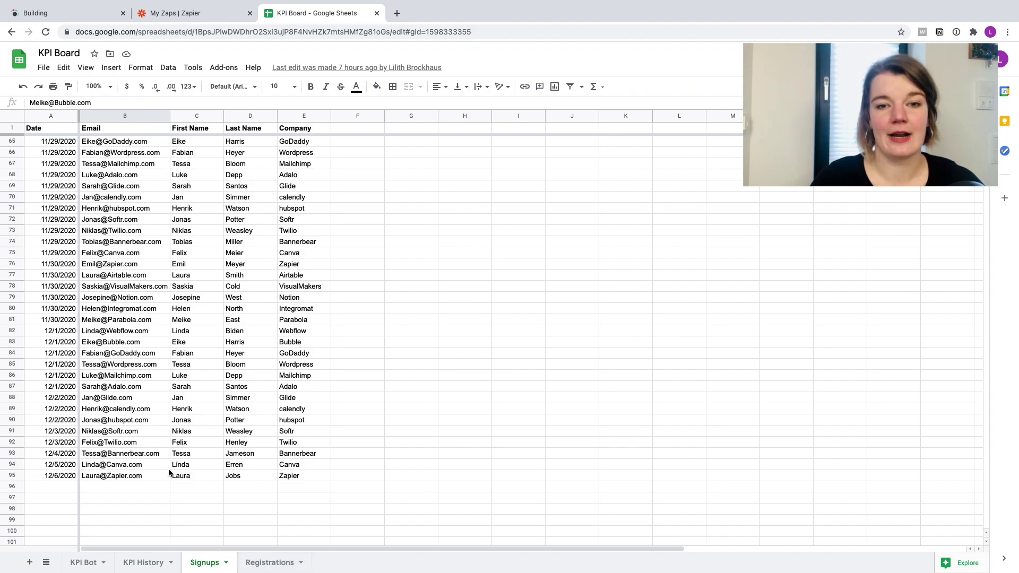
{"action": "mouse_move", "coordinate": [158, 486]}
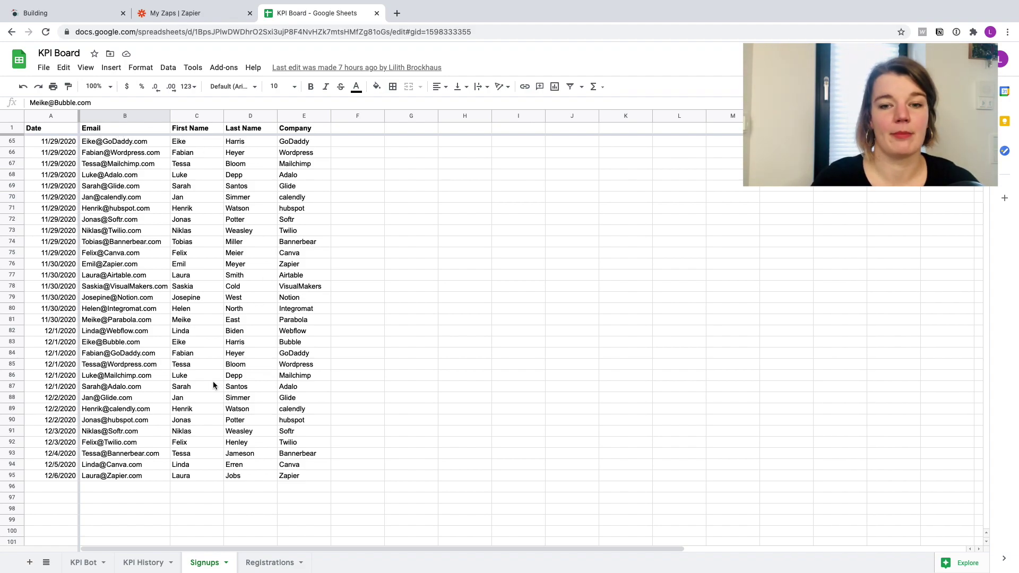
{"action": "left_click", "coordinate": [265, 562]}
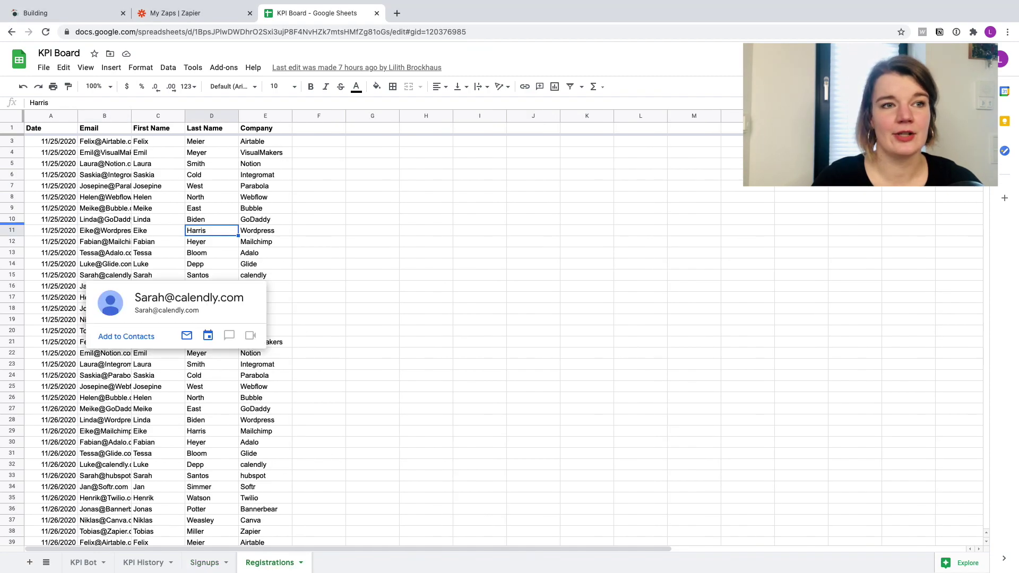
{"action": "mouse_move", "coordinate": [80, 235]}
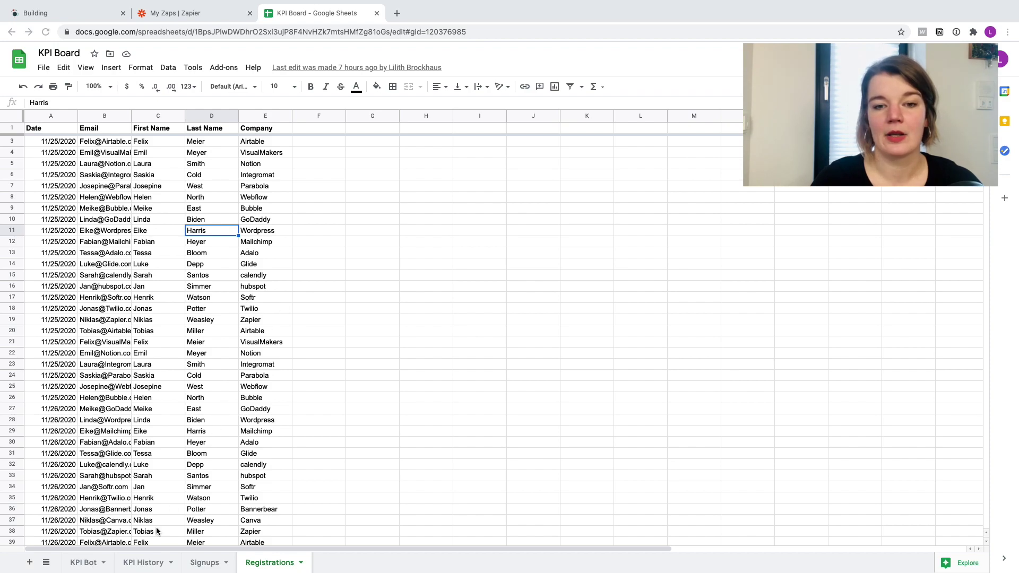
- Examine the KPI Bot sheet's Current, Yesterday, Today and Difference rows, including the formulas behind the signup and registration figures
{"action": "left_click", "coordinate": [75, 564]}
{"action": "left_click", "coordinate": [175, 332]}
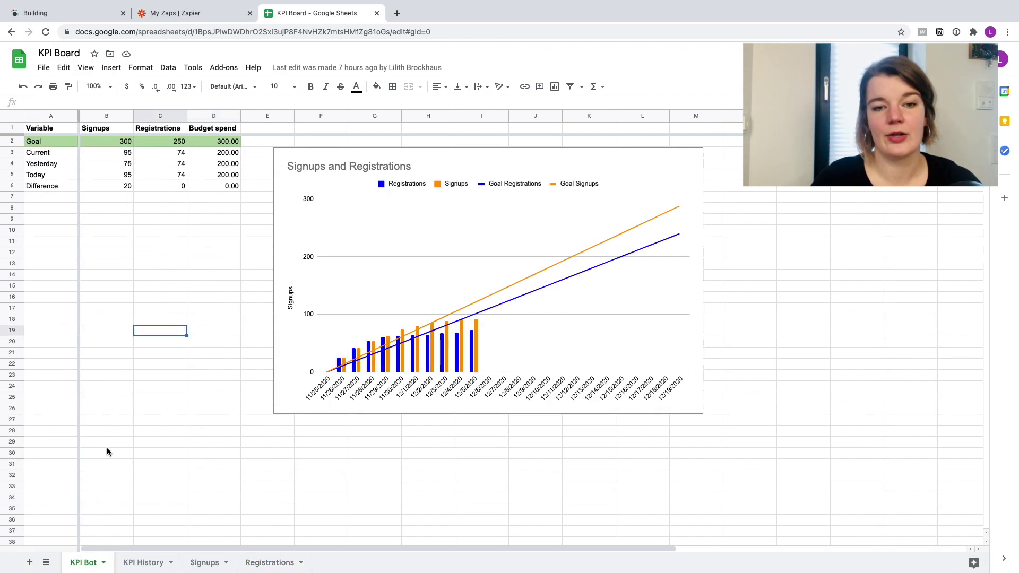
{"action": "left_click", "coordinate": [177, 273]}
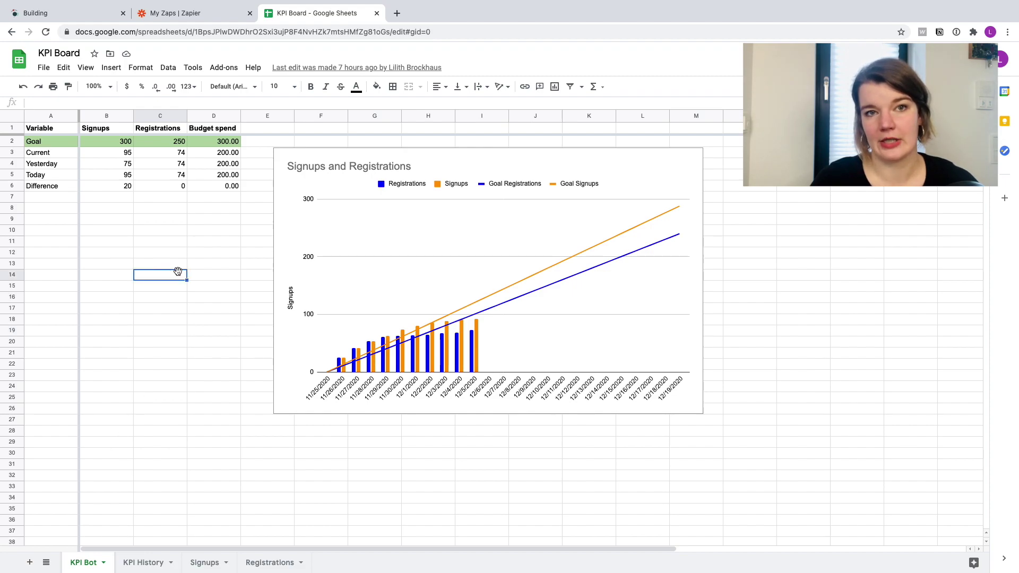
{"action": "left_click", "coordinate": [156, 209]}
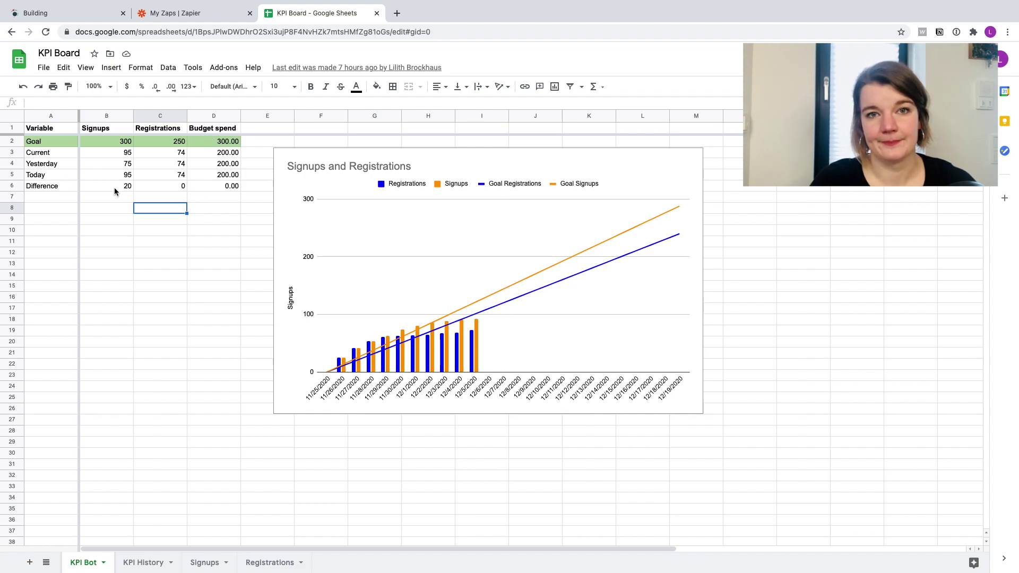
{"action": "left_click", "coordinate": [108, 155]}
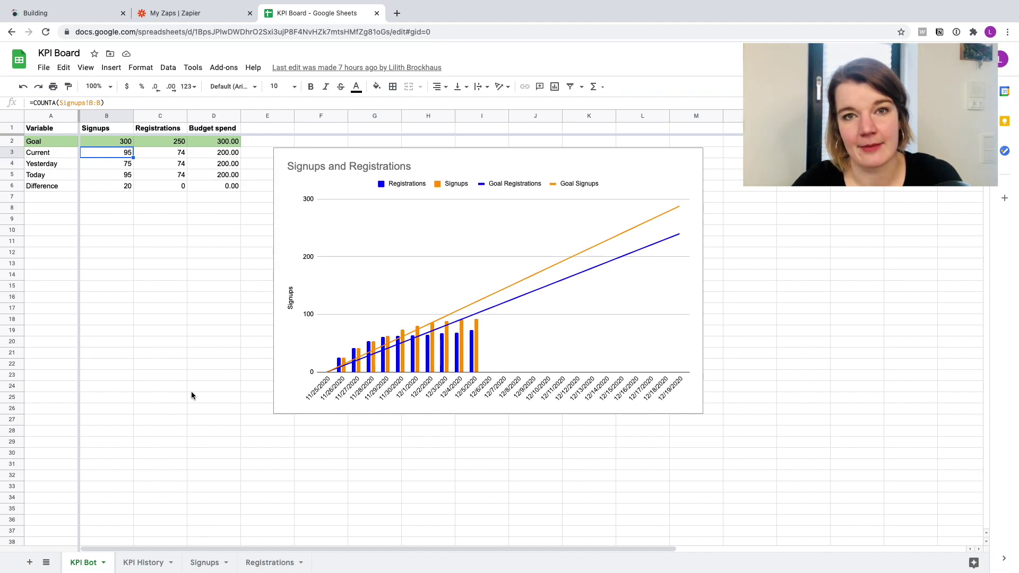
{"action": "left_click", "coordinate": [164, 152]}
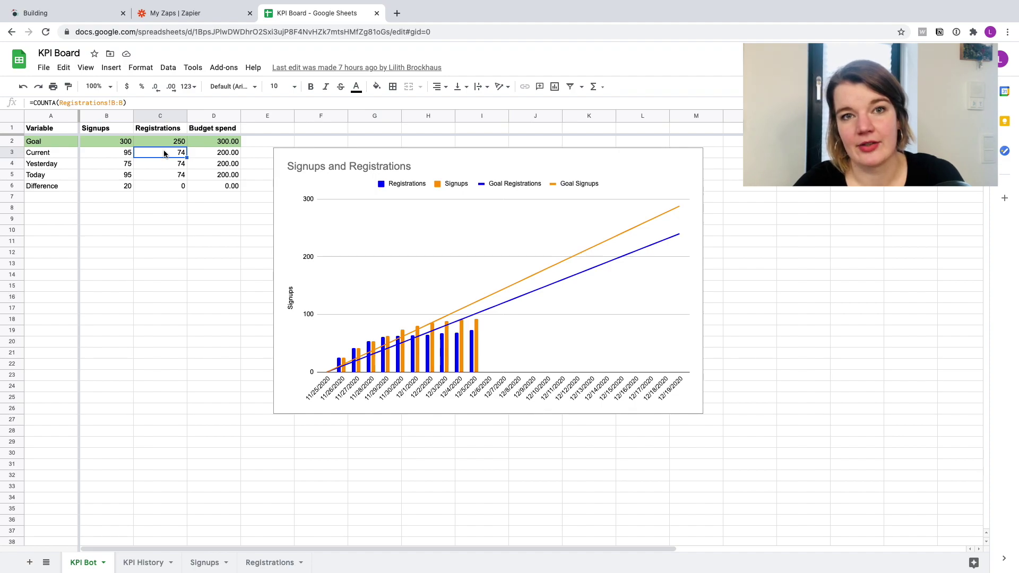
{"action": "left_click", "coordinate": [207, 154]}
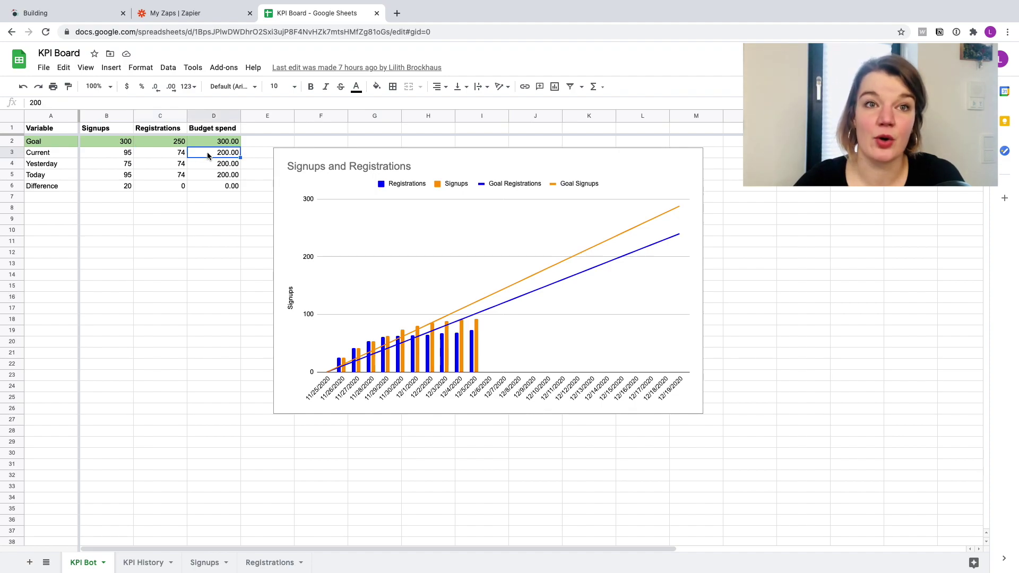
{"action": "left_click", "coordinate": [95, 169]}
{"action": "left_click", "coordinate": [94, 177]}
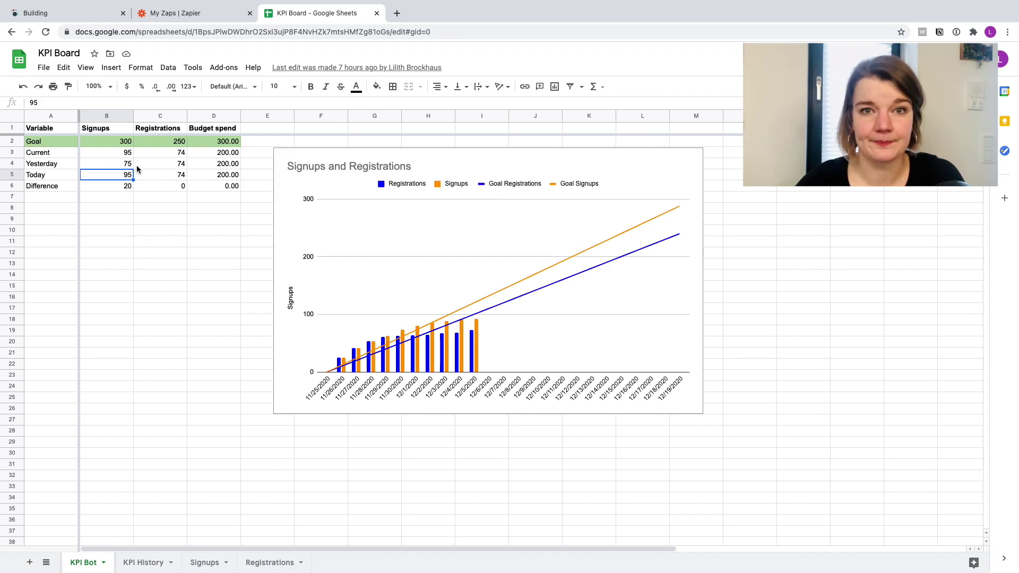
{"action": "left_click", "coordinate": [100, 185]}
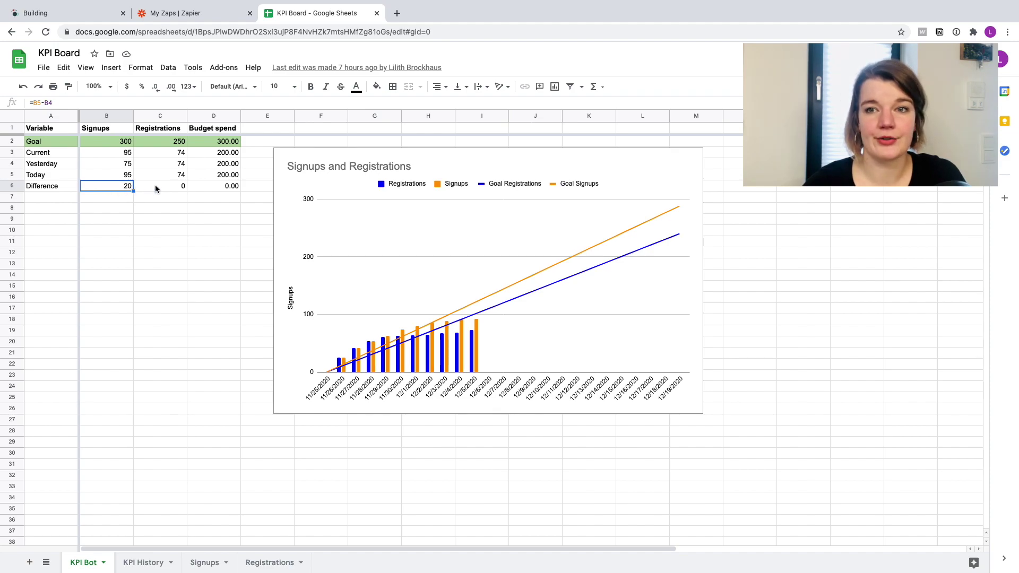
- Examine the Signups and Registrations chart's data range and series, and its source data in the KPI History sheet
{"action": "left_click", "coordinate": [312, 327]}
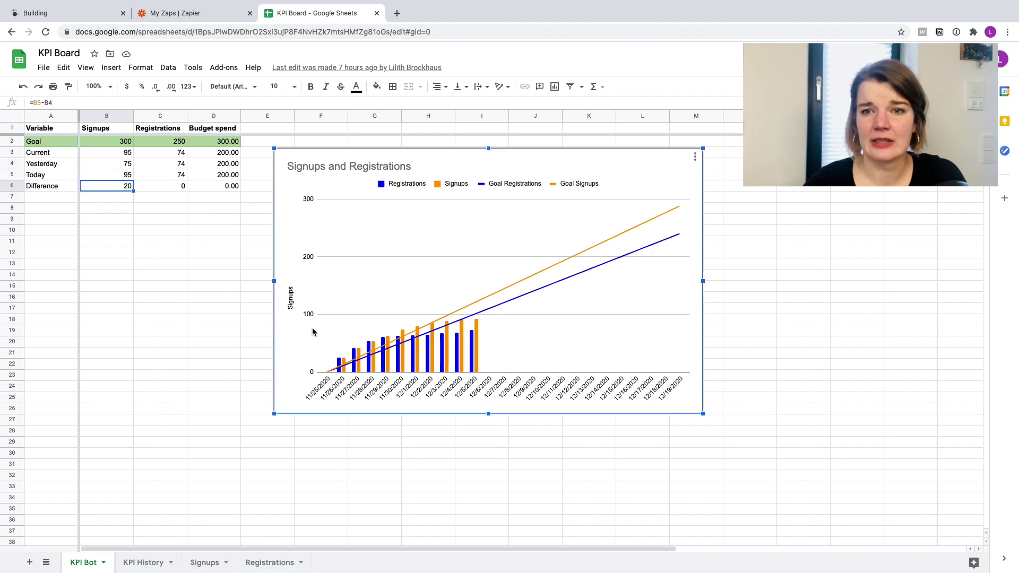
{"action": "double_click", "coordinate": [456, 285]}
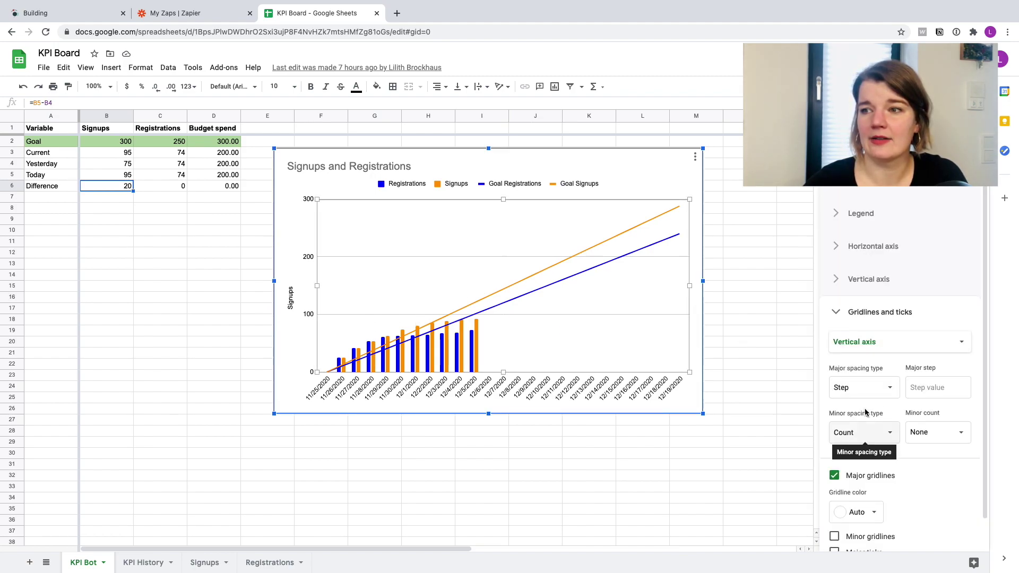
{"action": "scroll", "coordinate": [866, 412], "scroll_direction": "down", "scroll_amount": 1}
{"action": "scroll", "coordinate": [865, 413], "scroll_direction": "up", "scroll_amount": 1}
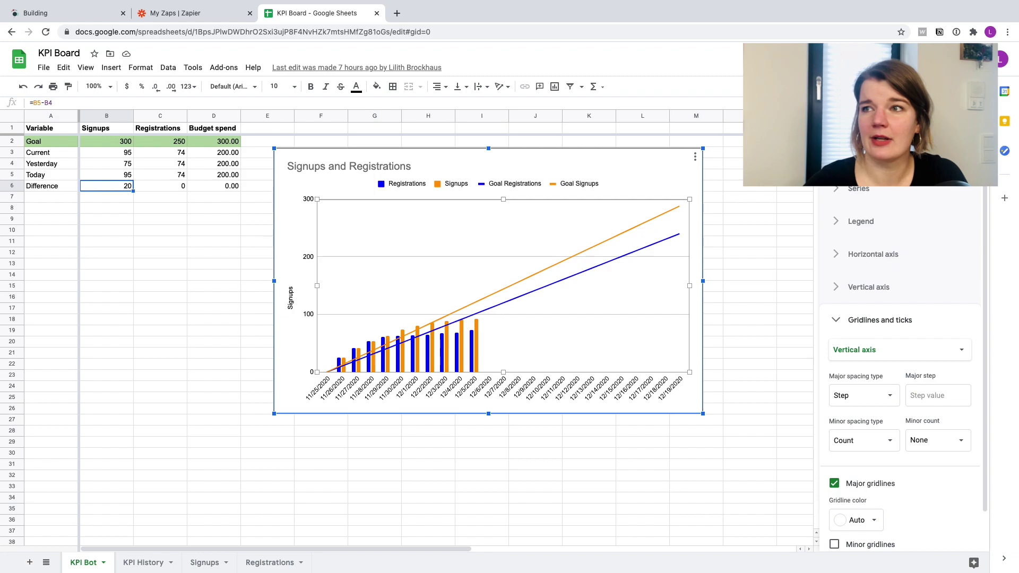
{"action": "left_click", "coordinate": [863, 121]}
{"action": "scroll", "coordinate": [854, 275], "scroll_direction": "up", "scroll_amount": 1}
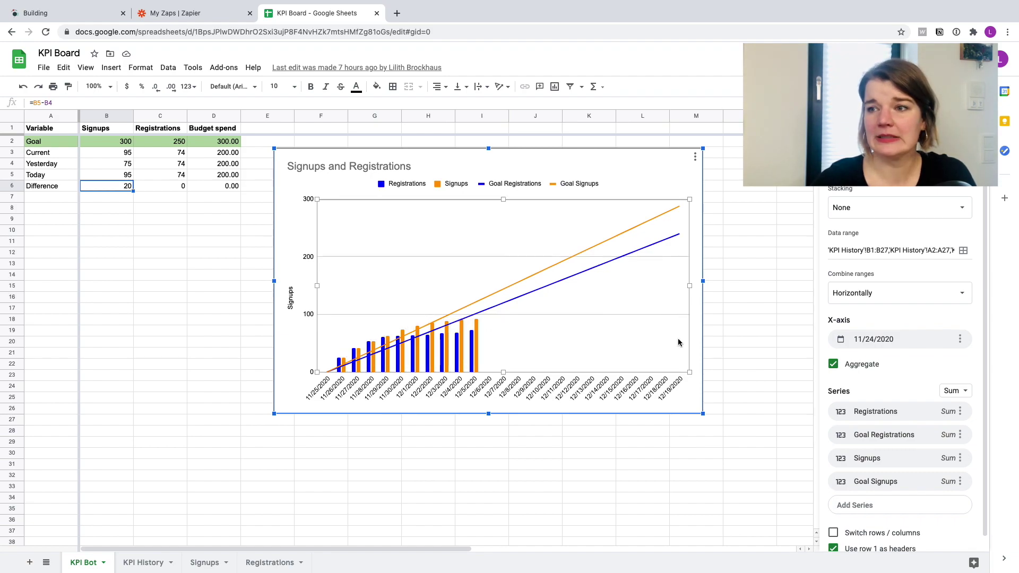
{"action": "scroll", "coordinate": [864, 455], "scroll_direction": "down", "scroll_amount": 1}
{"action": "mouse_move", "coordinate": [252, 570]}
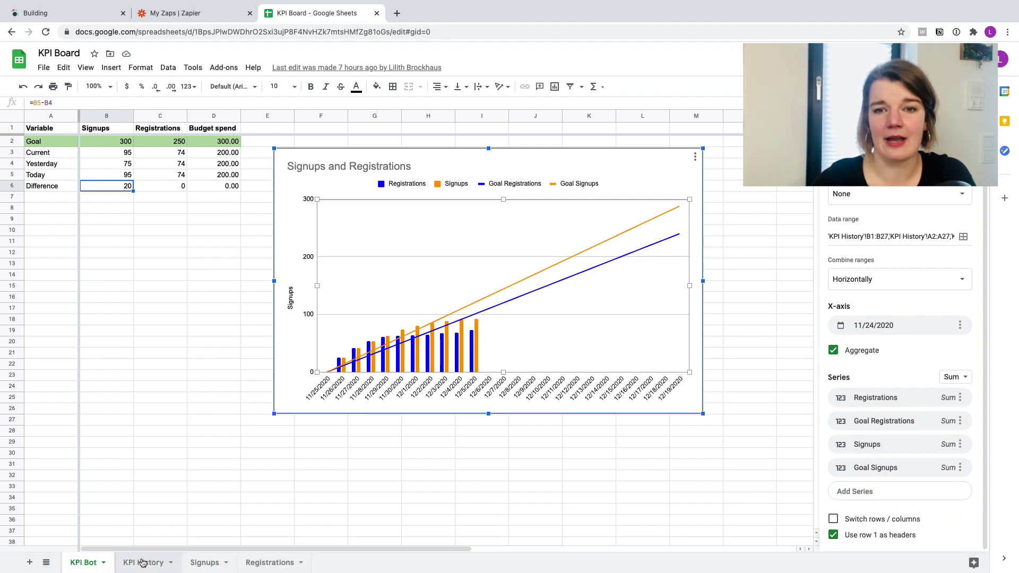
{"action": "left_click", "coordinate": [142, 562]}
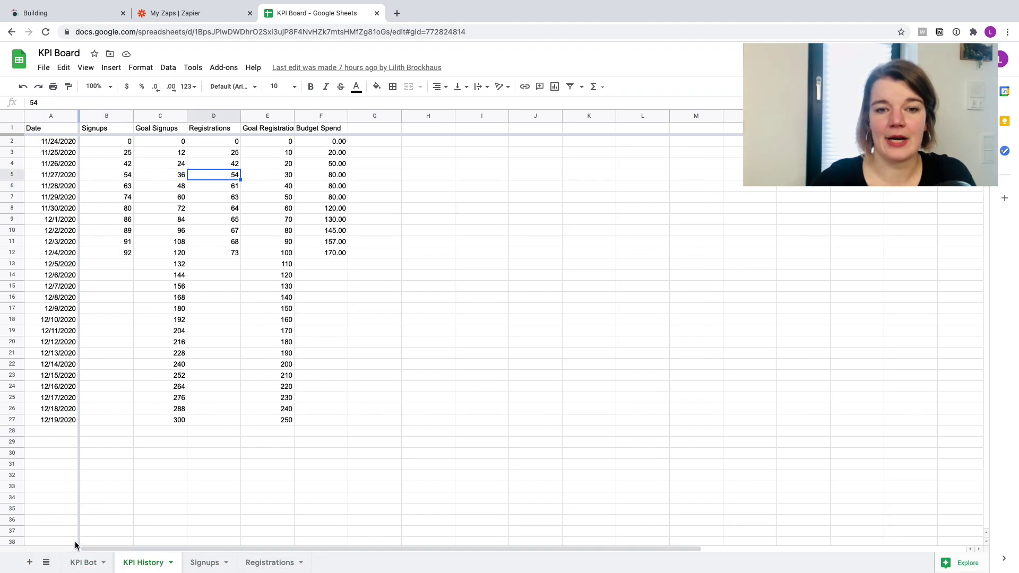
{"action": "left_click", "coordinate": [81, 563]}
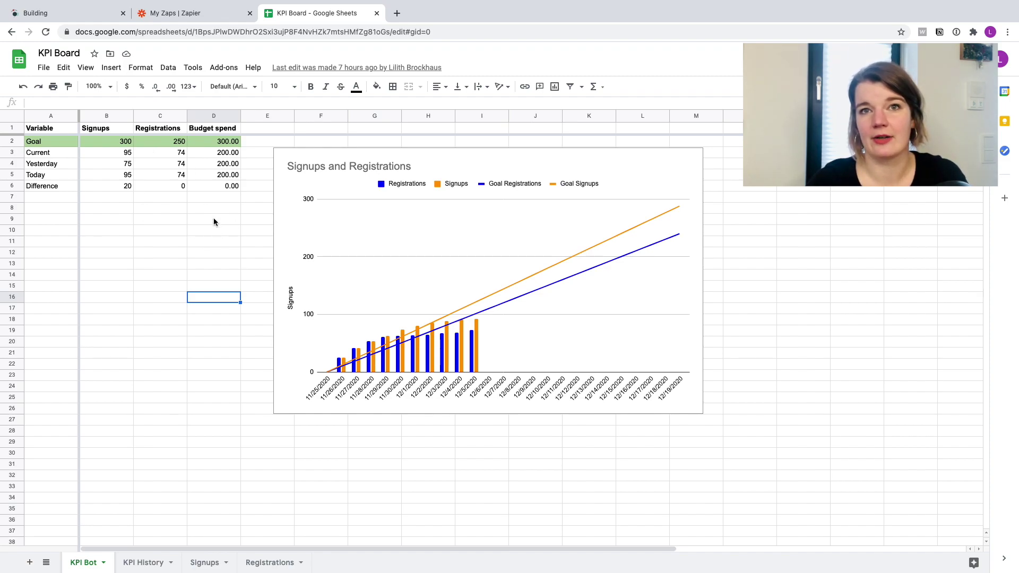
- Switch to Zapier, create a new Zap in the open folder and name it "KPI Bot Webinar"
{"action": "left_click", "coordinate": [221, 16]}
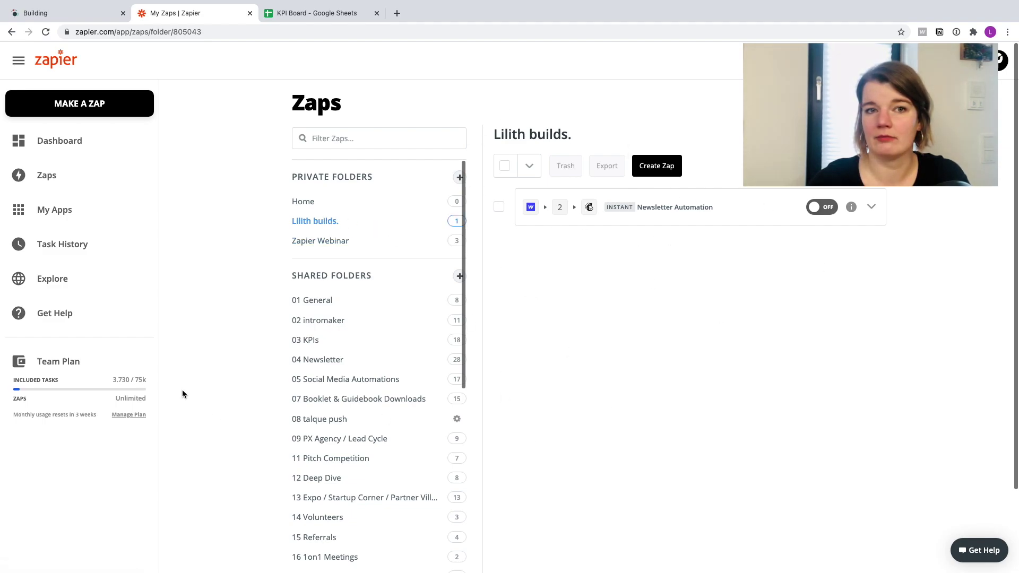
{"action": "left_click", "coordinate": [656, 167]}
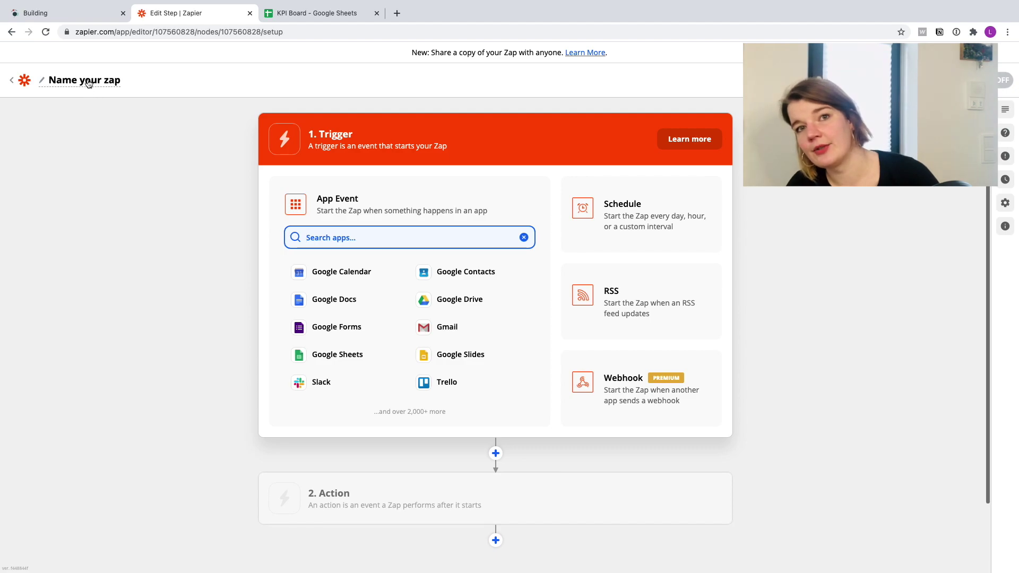
{"action": "left_click", "coordinate": [89, 82]}
{"action": "type", "text": "K"}
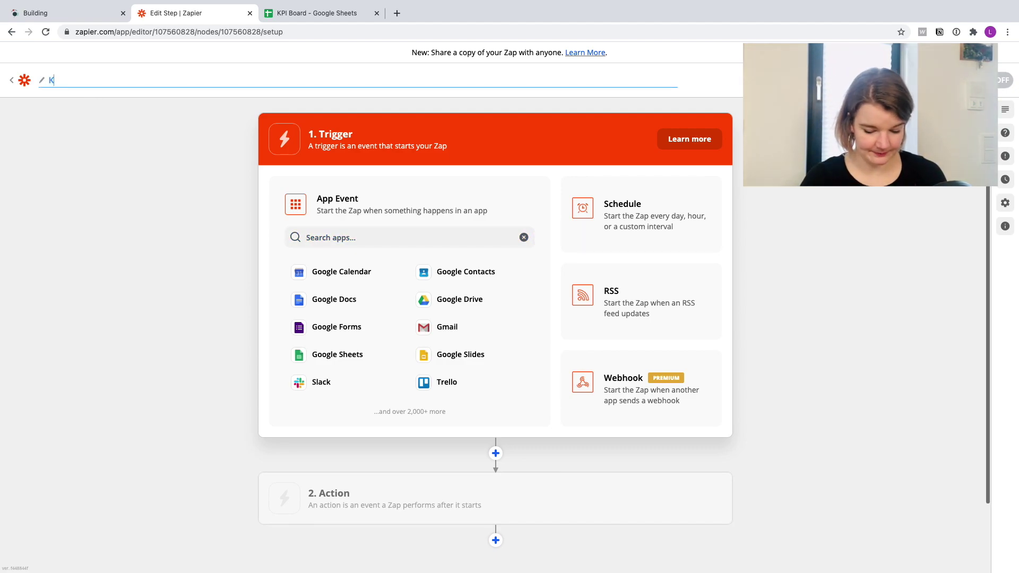
{"action": "type", "text": "PI Bot W"}
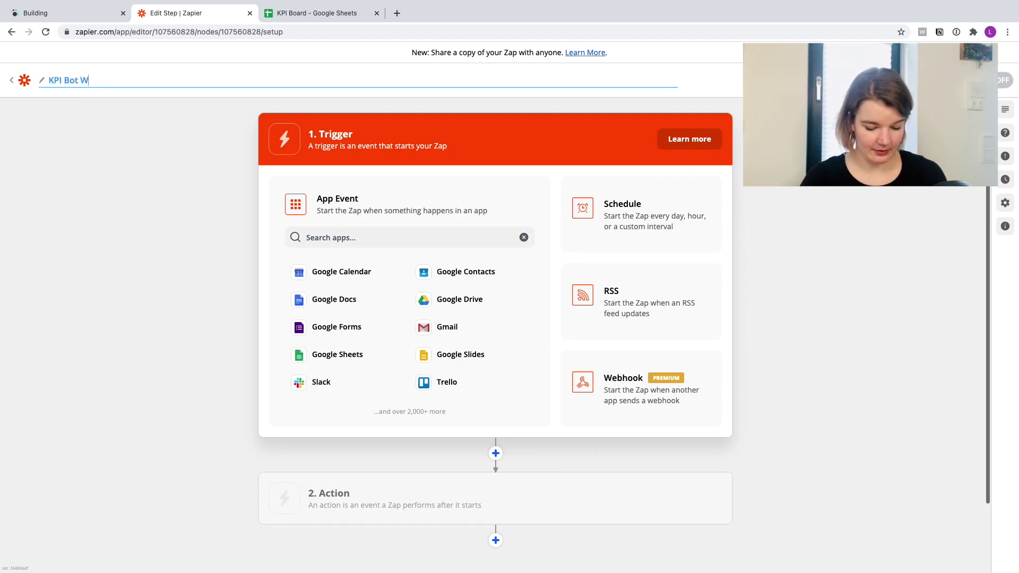
{"action": "type", "text": "ebinar"}
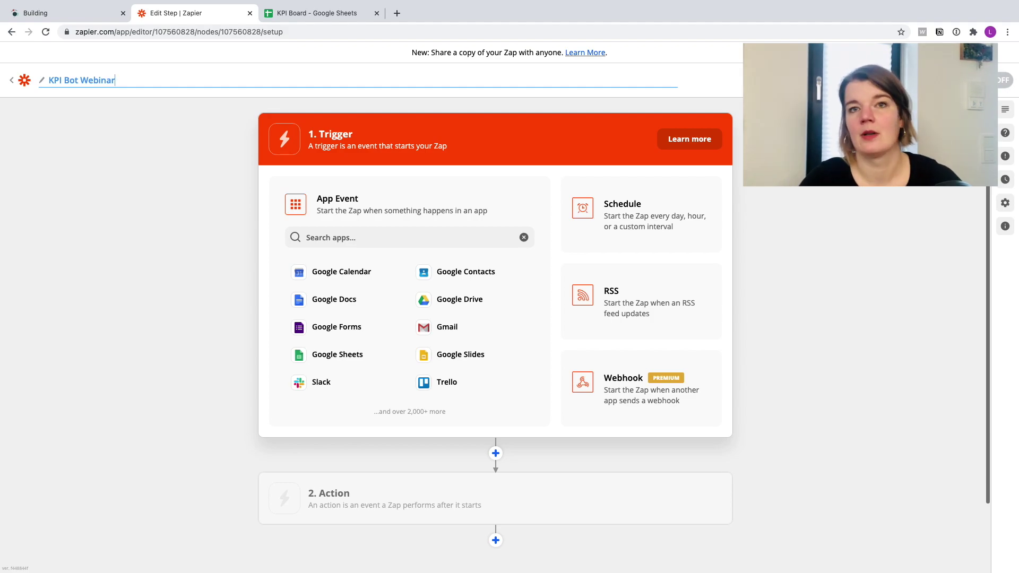
{"action": "left_click", "coordinate": [347, 231]}
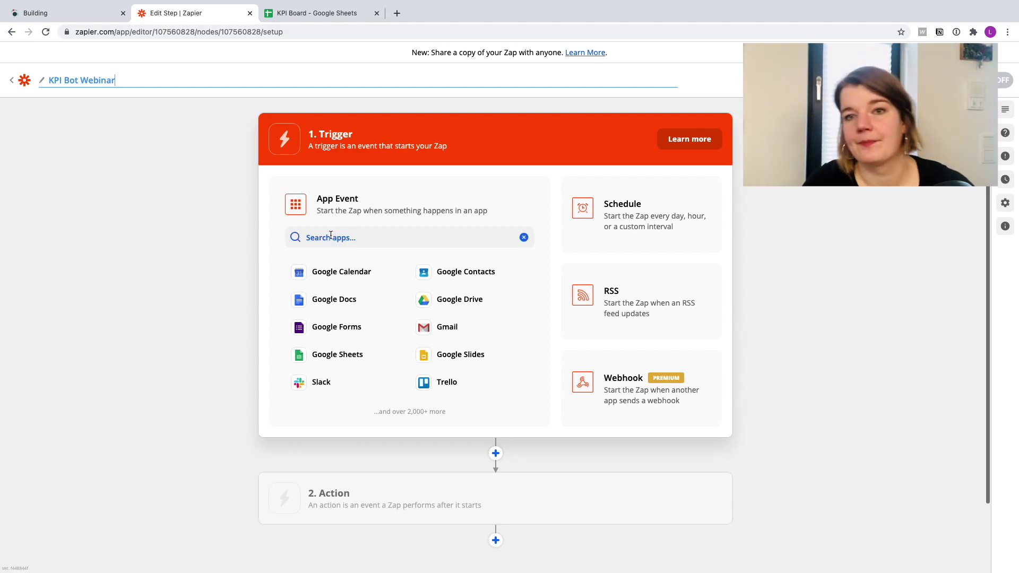
- Set the Zap's trigger to Schedule by Zapier with the Every Day event and continue to the trigger setup
{"action": "left_click", "coordinate": [331, 235]}
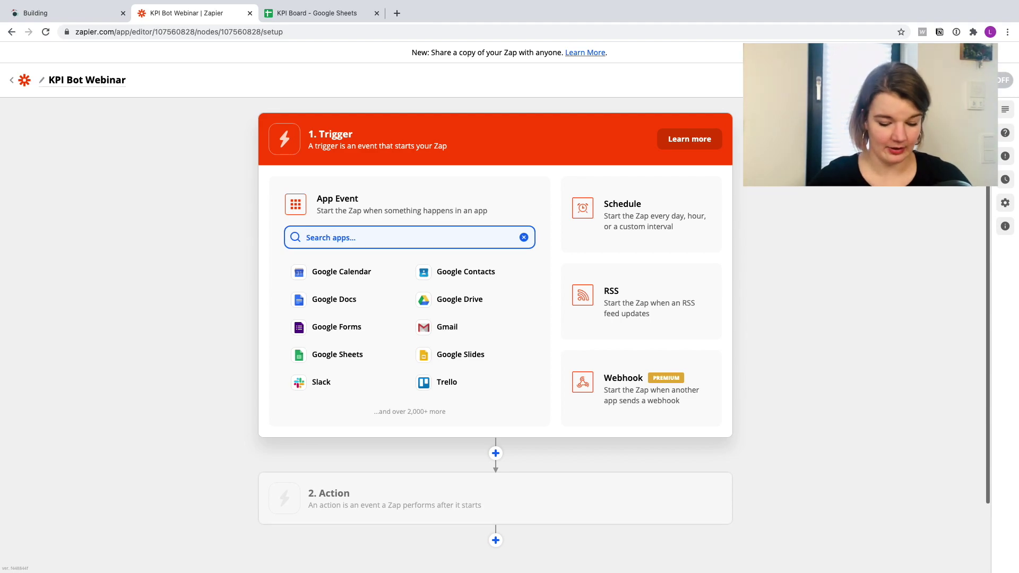
{"action": "type", "text": "sche"}
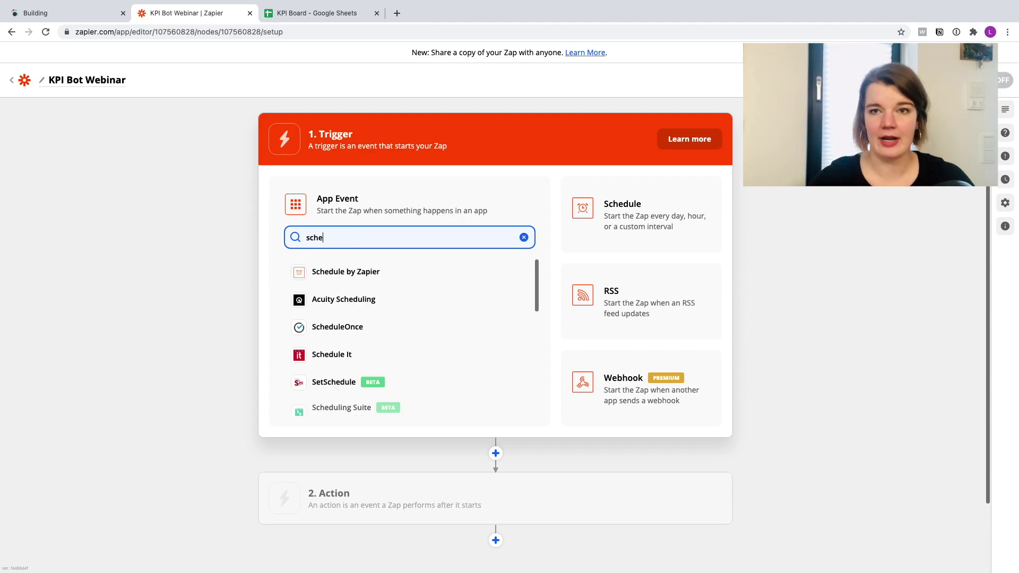
{"action": "left_click", "coordinate": [345, 270]}
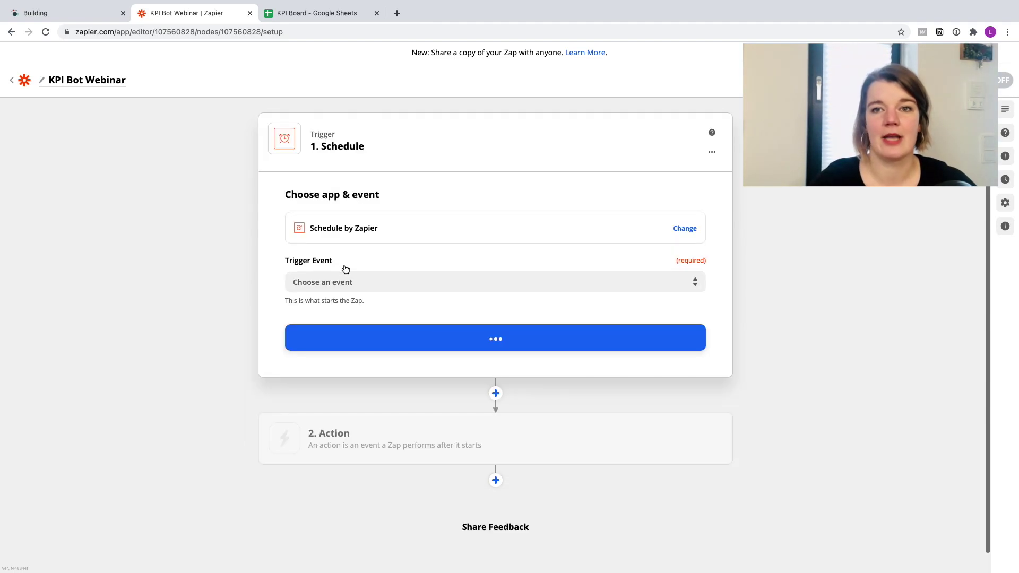
{"action": "left_click", "coordinate": [322, 282]}
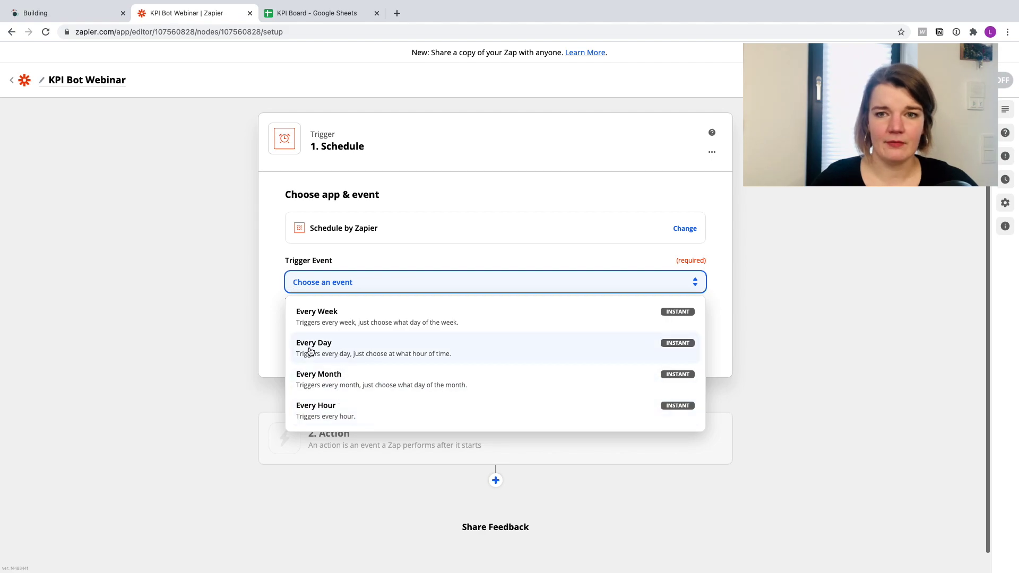
{"action": "left_click", "coordinate": [329, 351]}
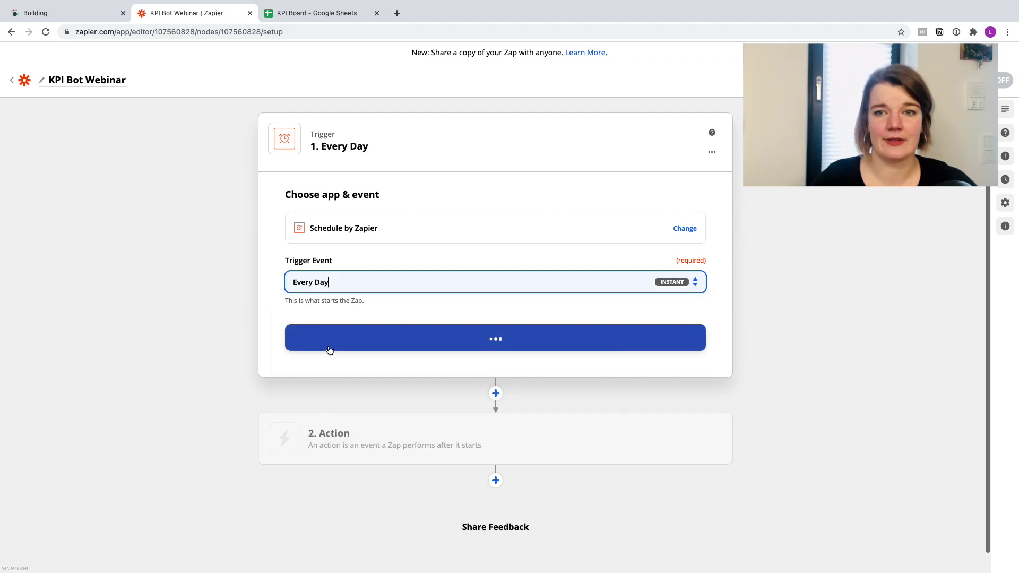
{"action": "left_click", "coordinate": [334, 344]}
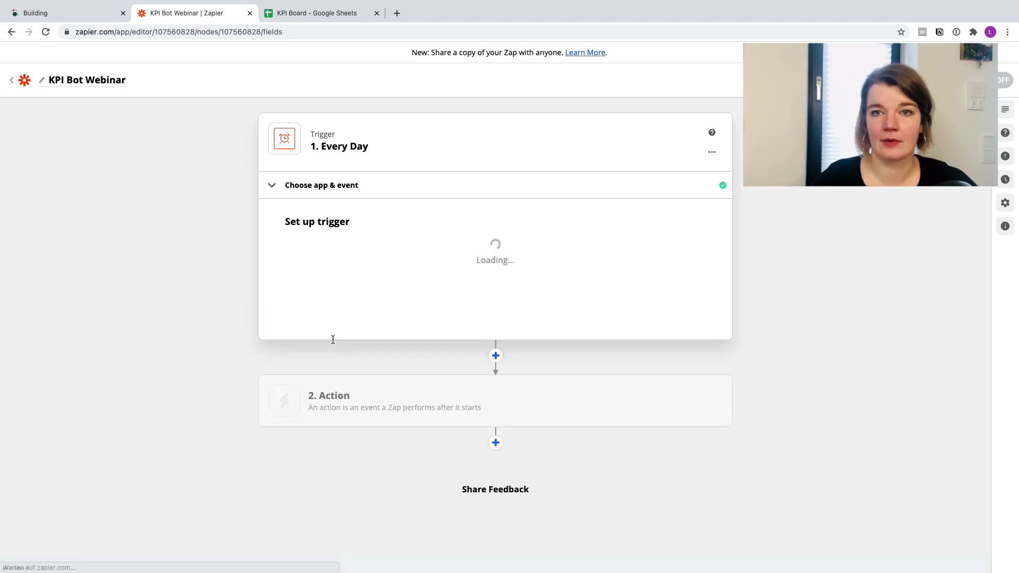
- Set the daily trigger to not run on weekends and to fire at 6pm, then save and continue
{"action": "left_click", "coordinate": [336, 260]}
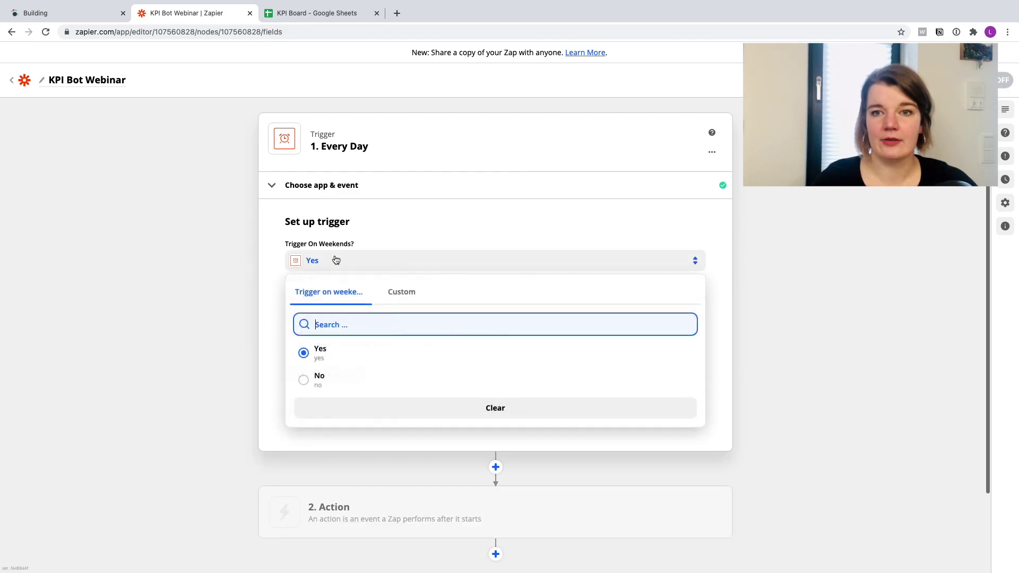
{"action": "left_click", "coordinate": [322, 382]}
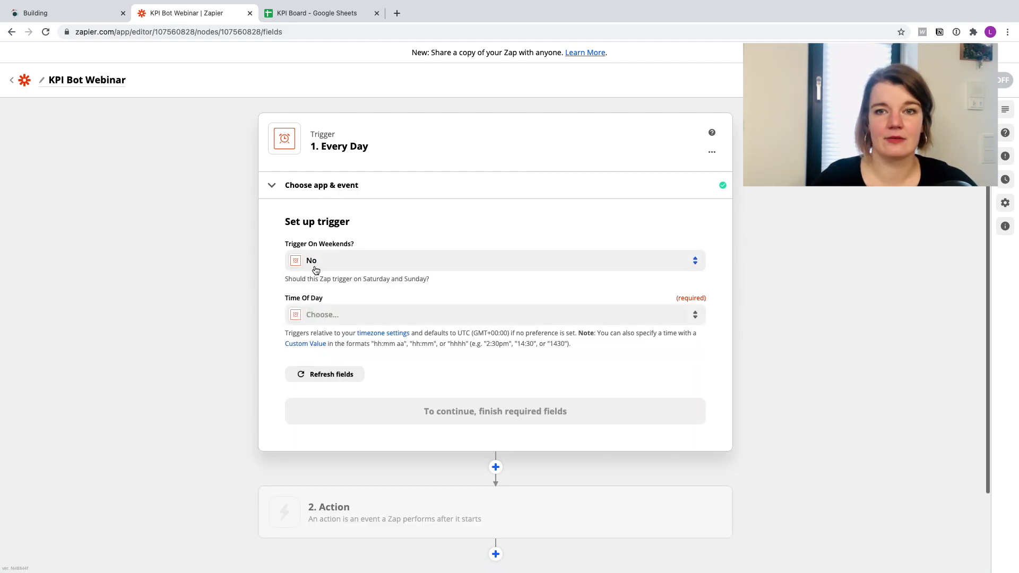
{"action": "scroll", "coordinate": [343, 291], "scroll_direction": "down", "scroll_amount": 3}
{"action": "scroll", "coordinate": [336, 226], "scroll_direction": "up", "scroll_amount": 2}
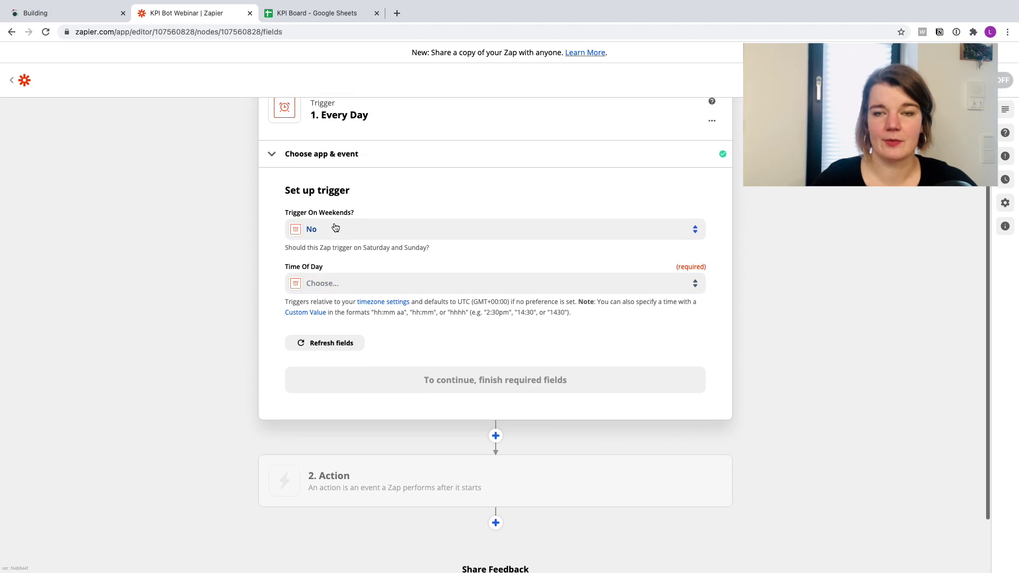
{"action": "left_click", "coordinate": [320, 298]}
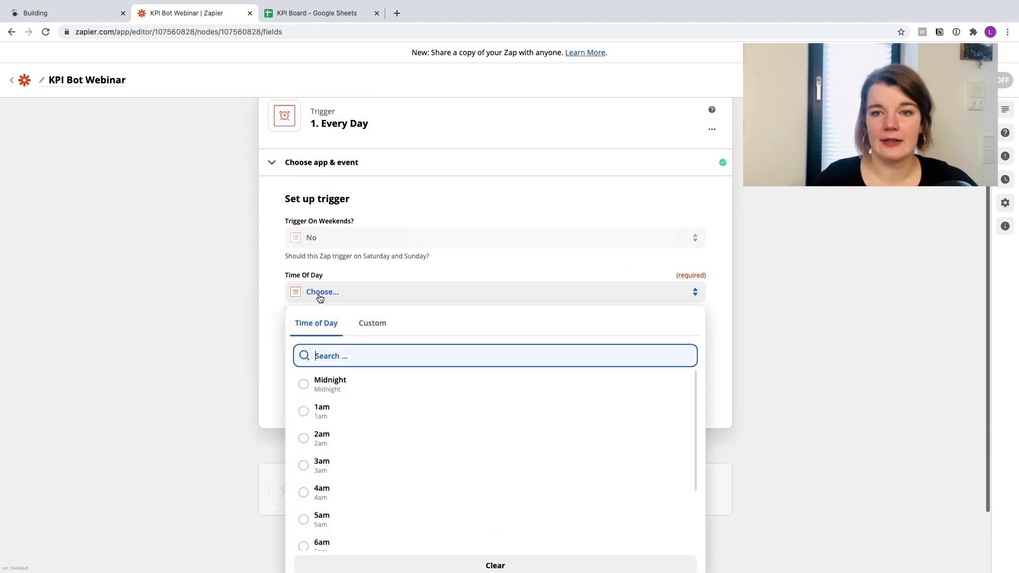
{"action": "scroll", "coordinate": [357, 475], "scroll_direction": "down", "scroll_amount": 5}
{"action": "scroll", "coordinate": [359, 478], "scroll_direction": "down", "scroll_amount": 4}
{"action": "left_click", "coordinate": [323, 406]}
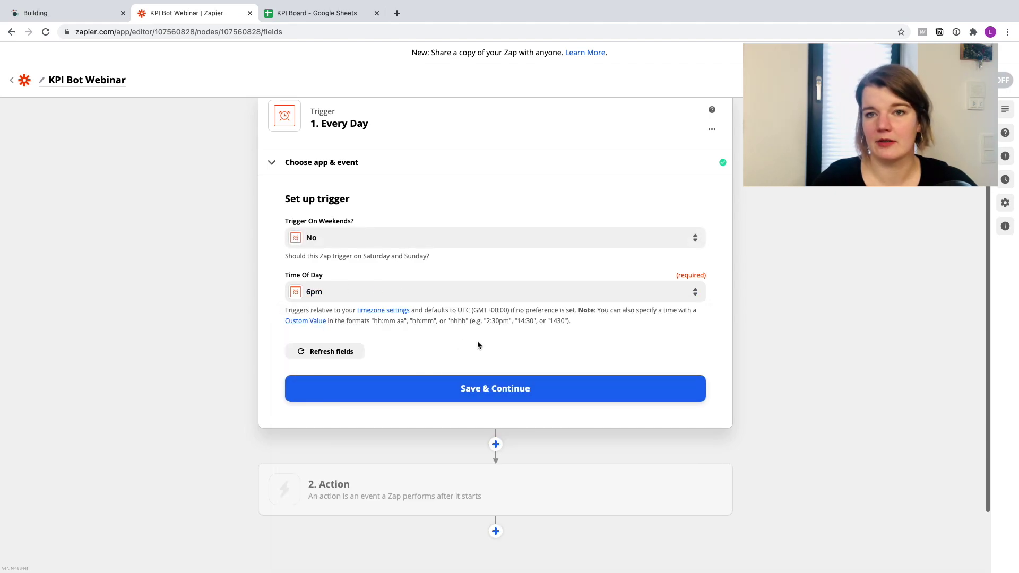
{"action": "scroll", "coordinate": [456, 371], "scroll_direction": "up", "scroll_amount": 1}
{"action": "left_click", "coordinate": [426, 415]}
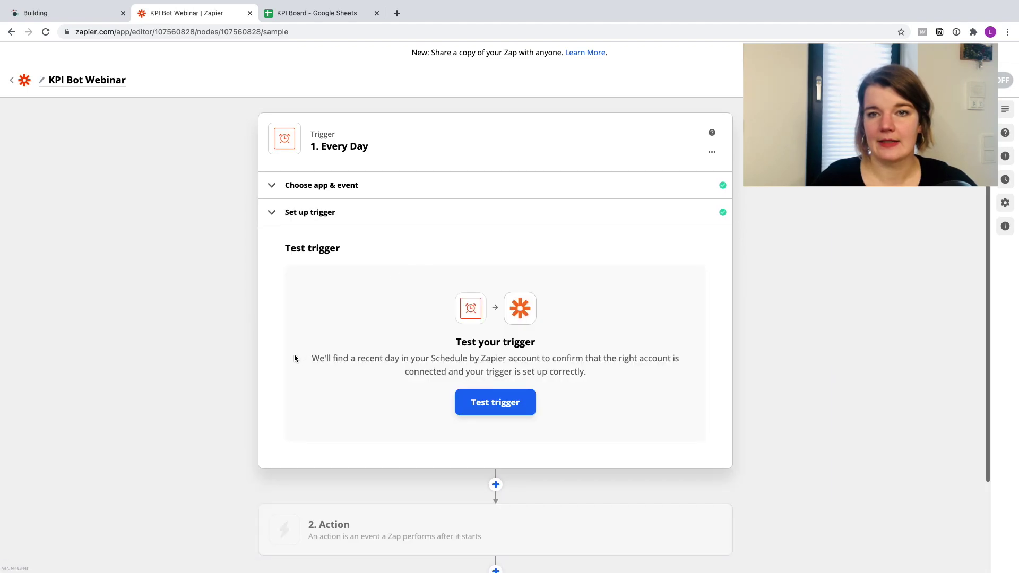
- Test the Every Day trigger, review the sample day data and continue to the action step
{"action": "left_click", "coordinate": [488, 404]}
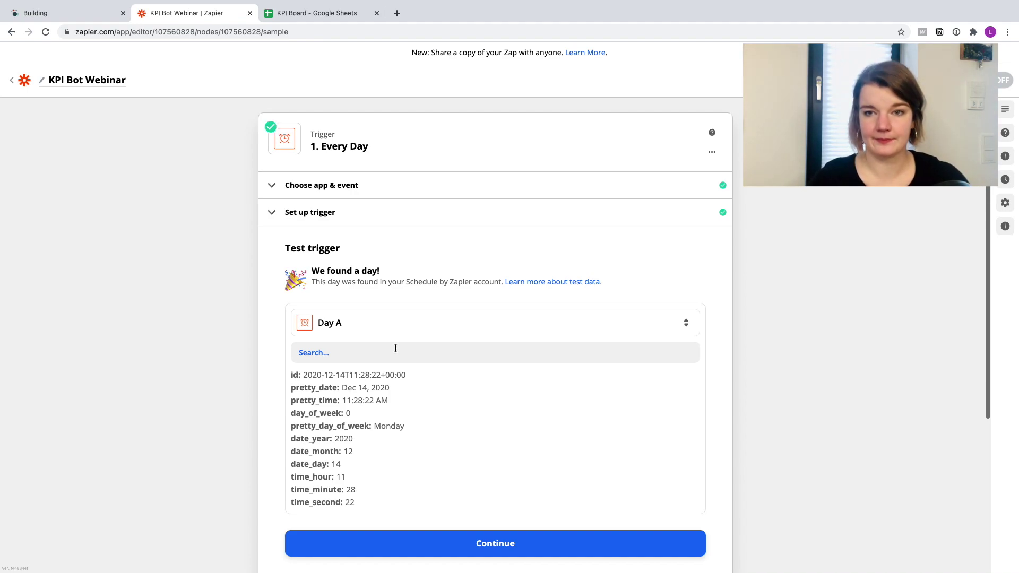
{"action": "scroll", "coordinate": [403, 406], "scroll_direction": "down", "scroll_amount": 3}
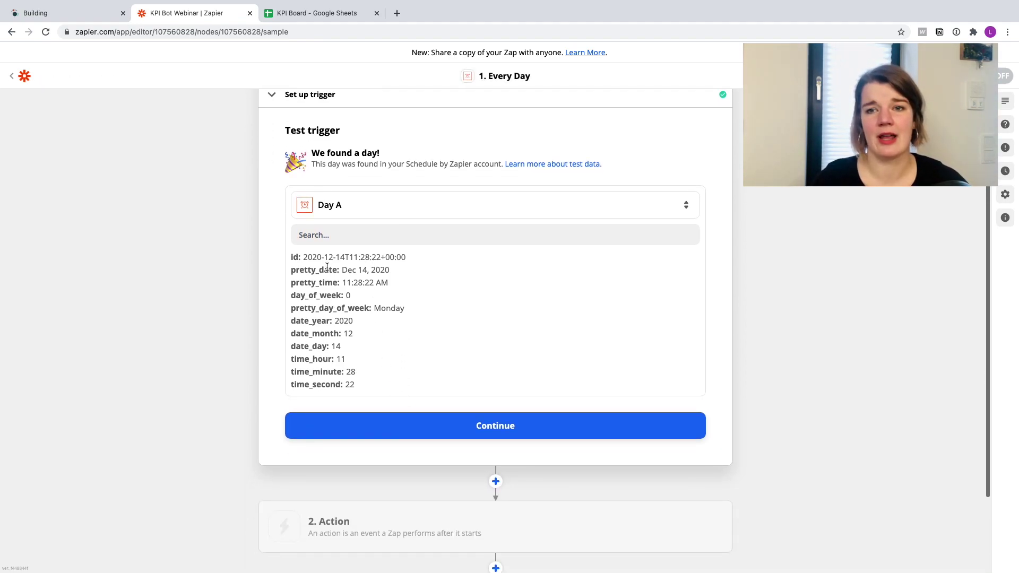
{"action": "scroll", "coordinate": [386, 377], "scroll_direction": "down", "scroll_amount": 2}
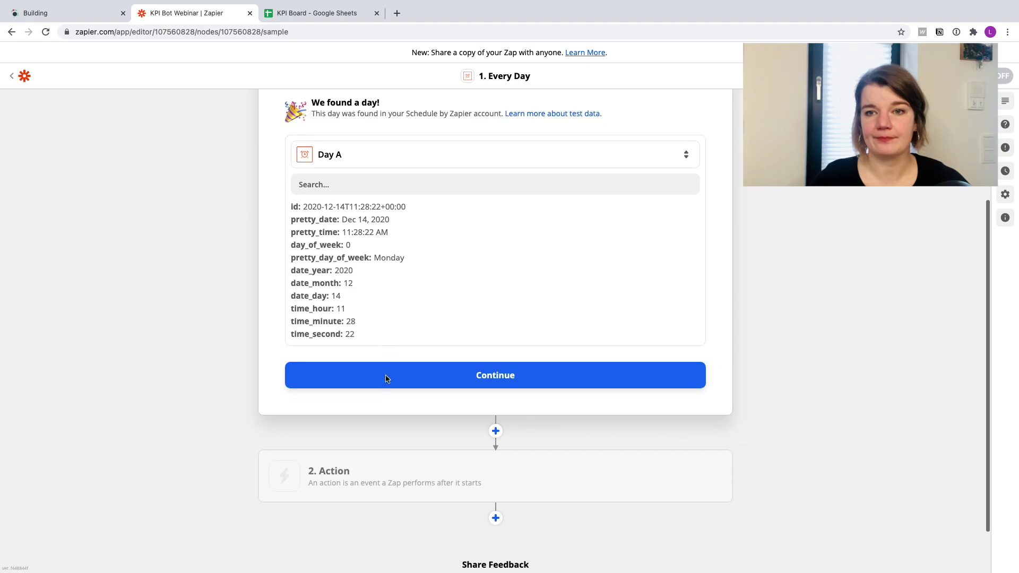
{"action": "left_click", "coordinate": [409, 369]}
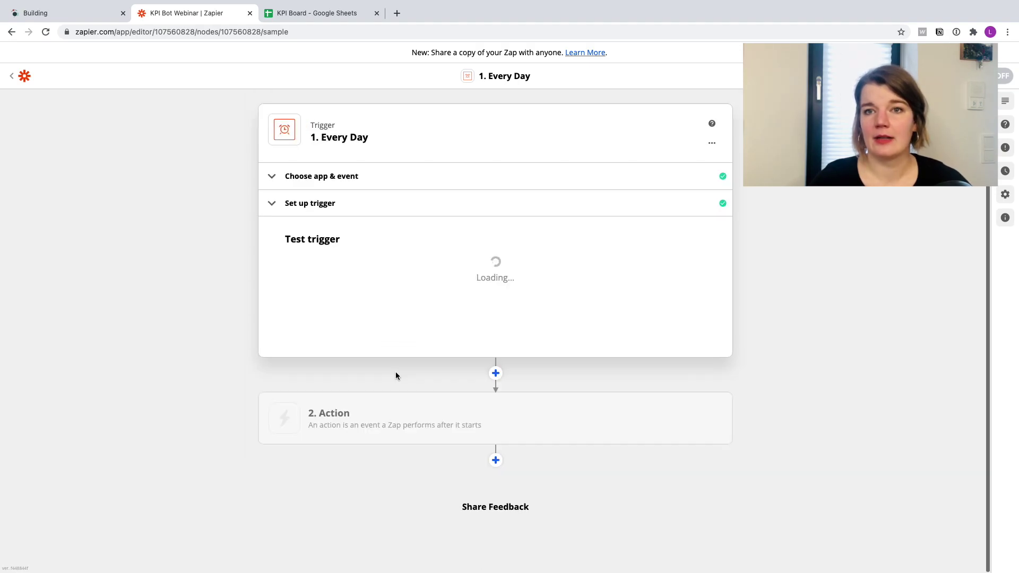
- Choose Google Sheets as the action app with the Lookup Spreadsheet Row event and continue
{"action": "scroll", "coordinate": [368, 345], "scroll_direction": "down", "scroll_amount": 1}
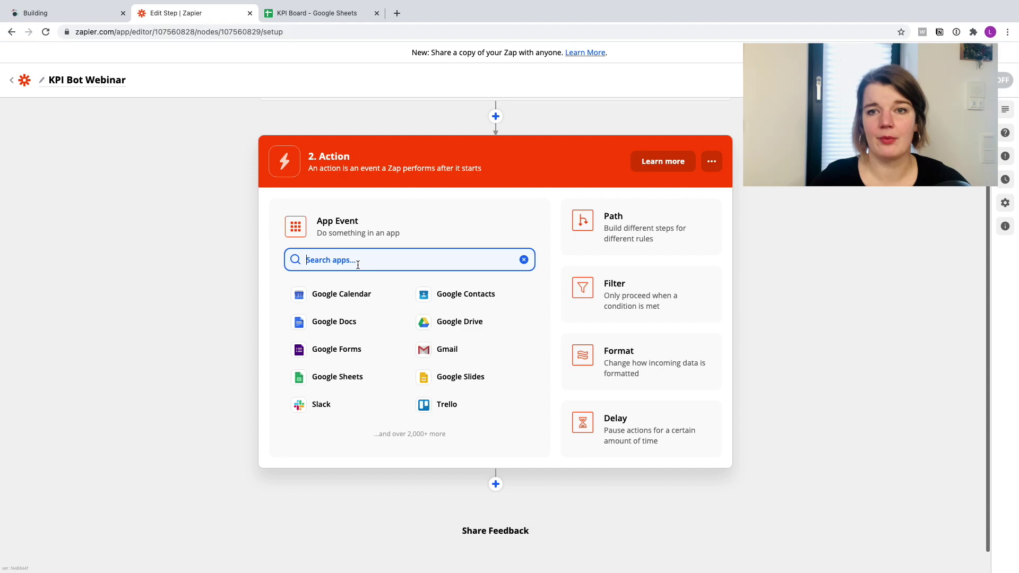
{"action": "left_click", "coordinate": [340, 380]}
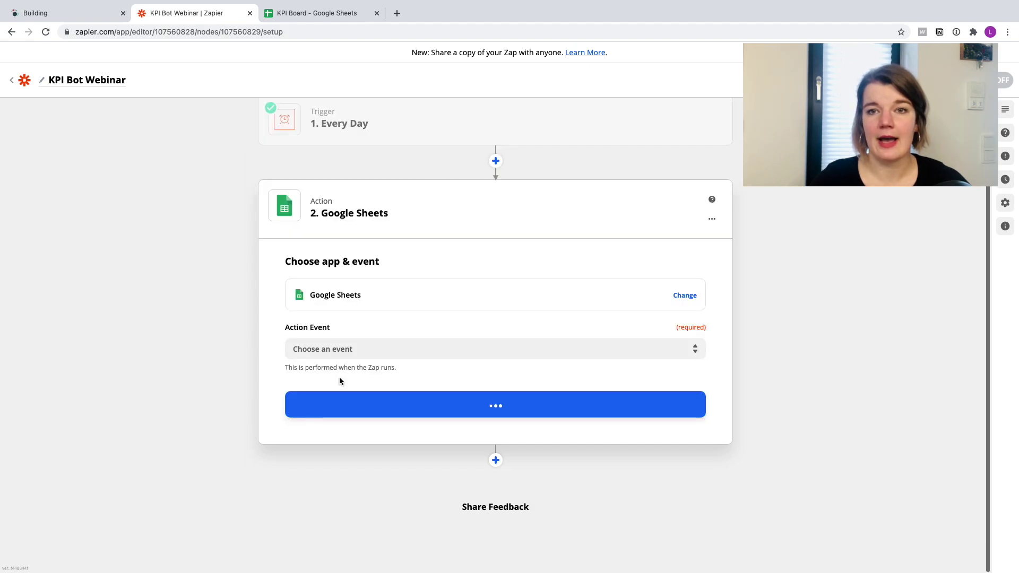
{"action": "left_click", "coordinate": [323, 342]}
{"action": "type", "text": "look"}
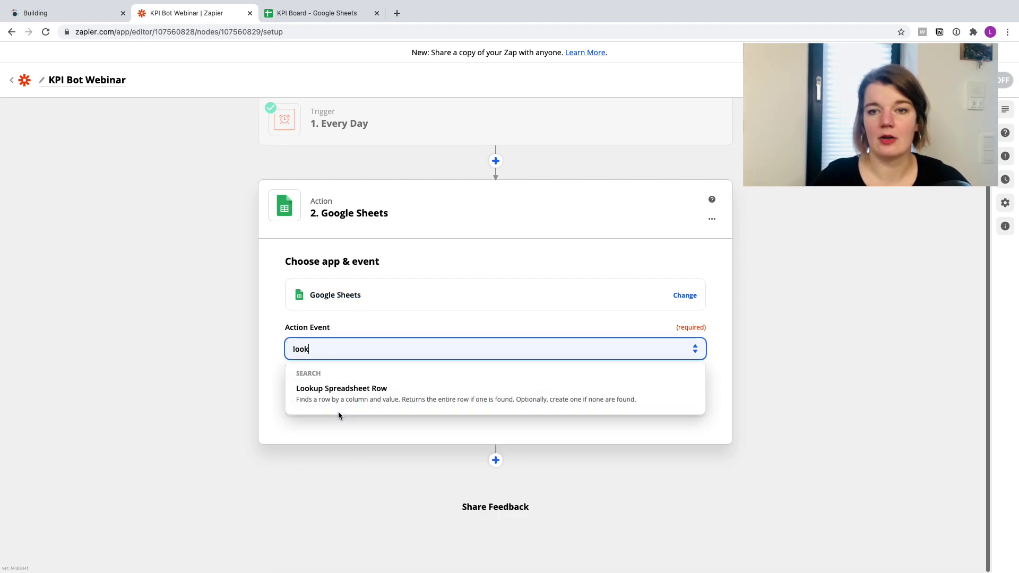
{"action": "left_click", "coordinate": [333, 397]}
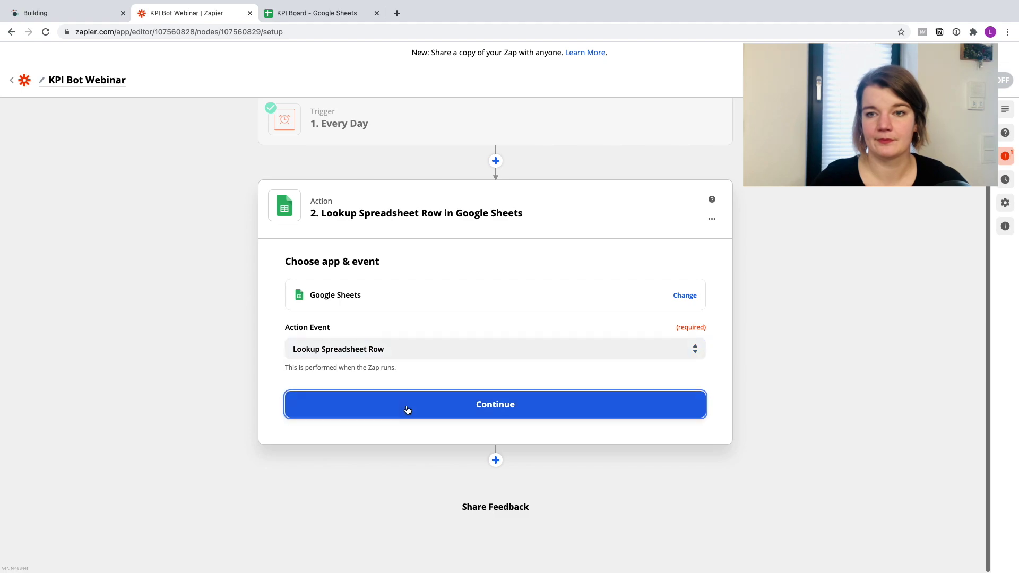
{"action": "left_click", "coordinate": [407, 410]}
- Select the connected Google Sheets account for the lookup action and continue to its setup
{"action": "left_click", "coordinate": [348, 355]}
{"action": "left_click", "coordinate": [380, 518]}
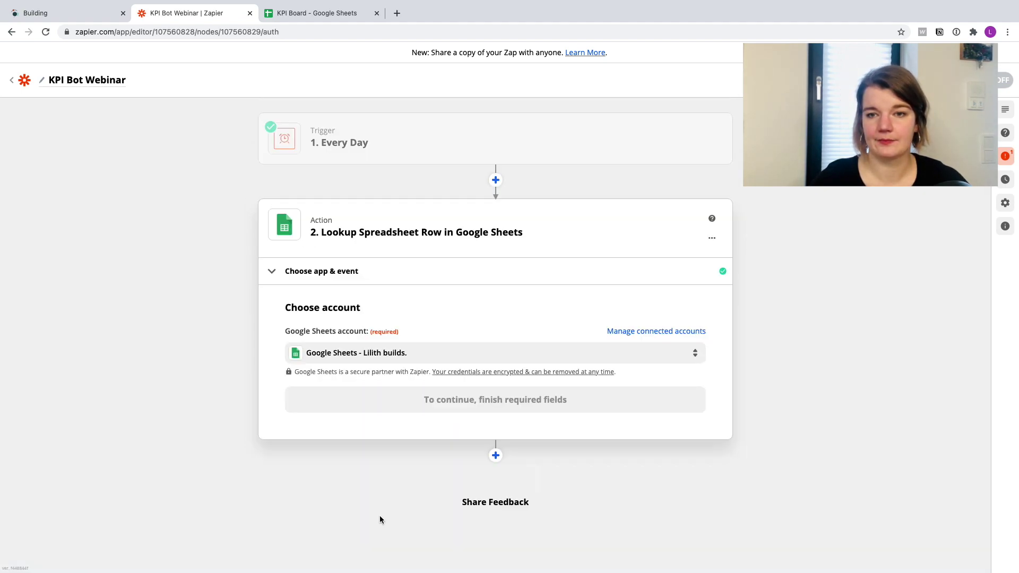
{"action": "left_click", "coordinate": [399, 400]}
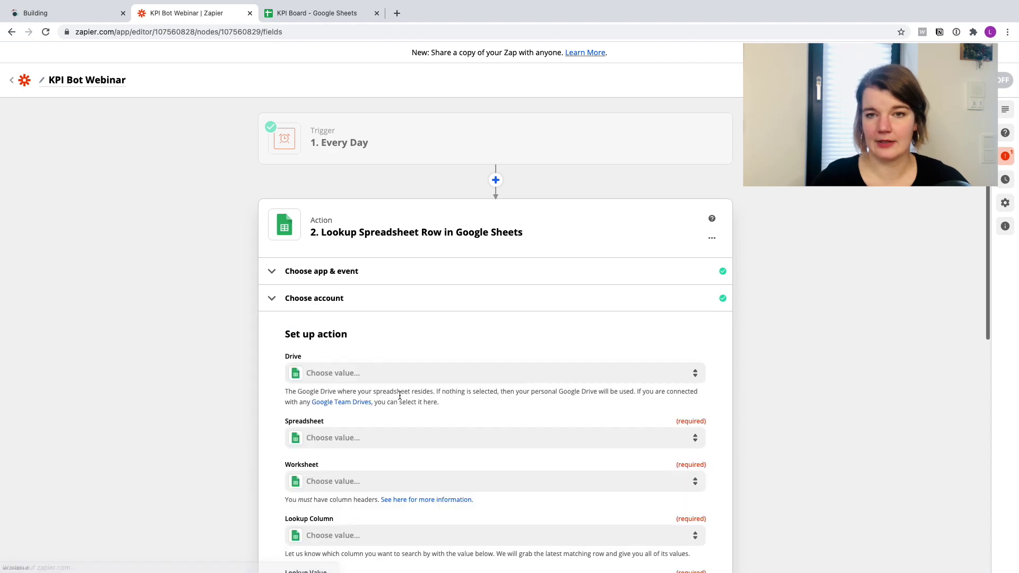
- Point the lookup action to the KPI Board spreadsheet and its KPI Bot worksheet
{"action": "scroll", "coordinate": [193, 372], "scroll_direction": "down", "scroll_amount": 3}
{"action": "left_click", "coordinate": [341, 269]}
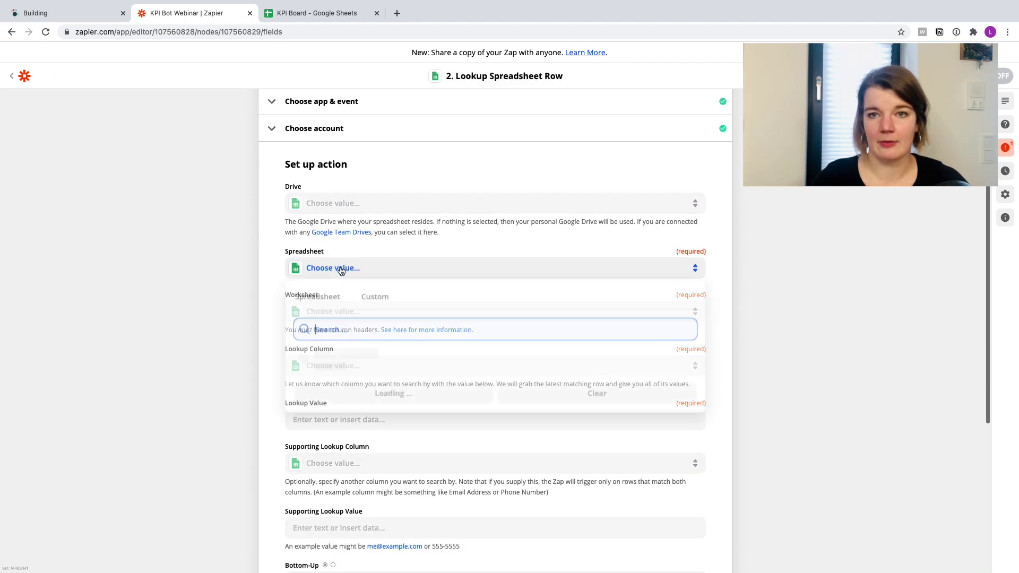
{"action": "left_click", "coordinate": [333, 364]}
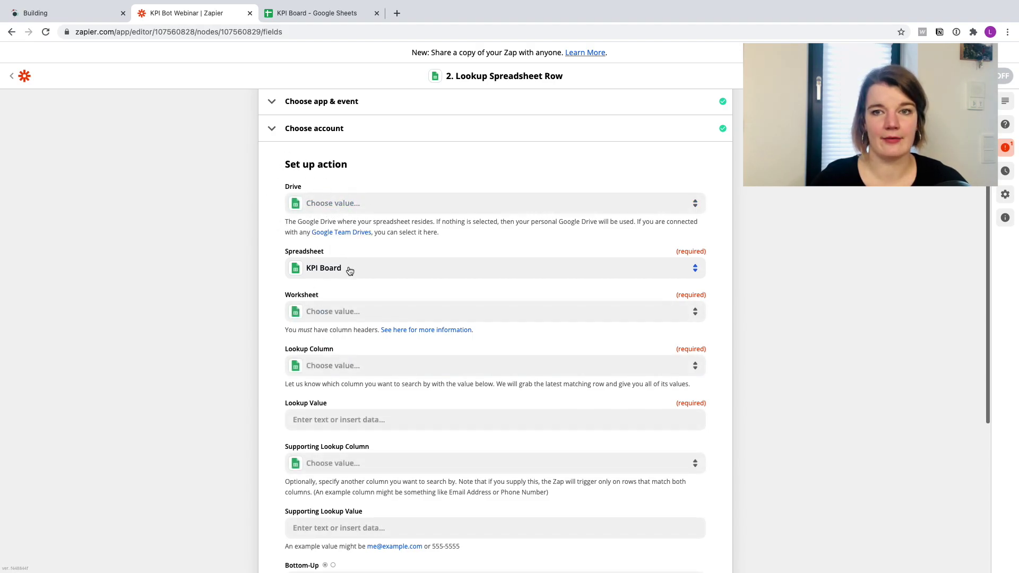
{"action": "scroll", "coordinate": [350, 271], "scroll_direction": "down", "scroll_amount": 3}
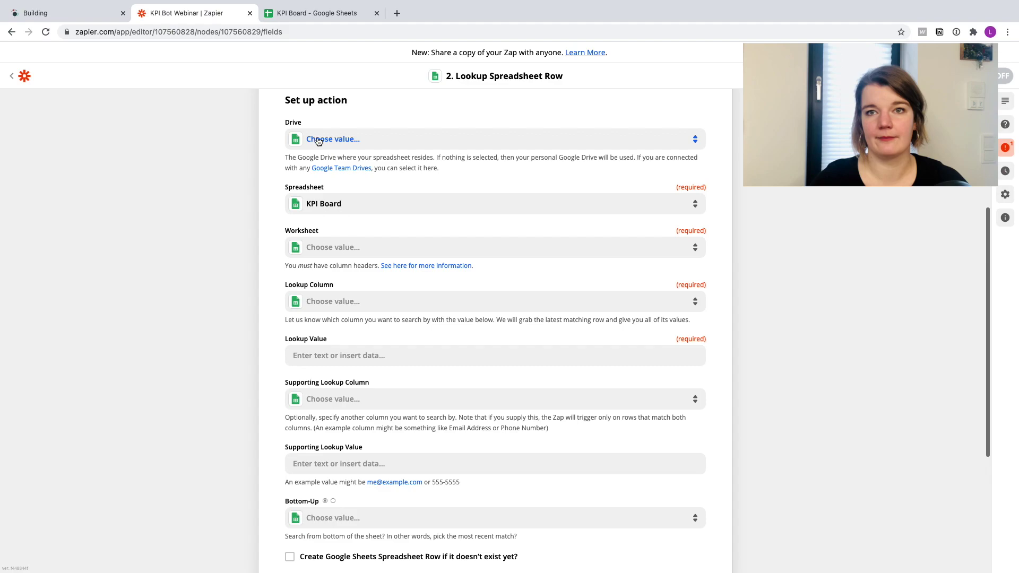
{"action": "left_click", "coordinate": [319, 250]}
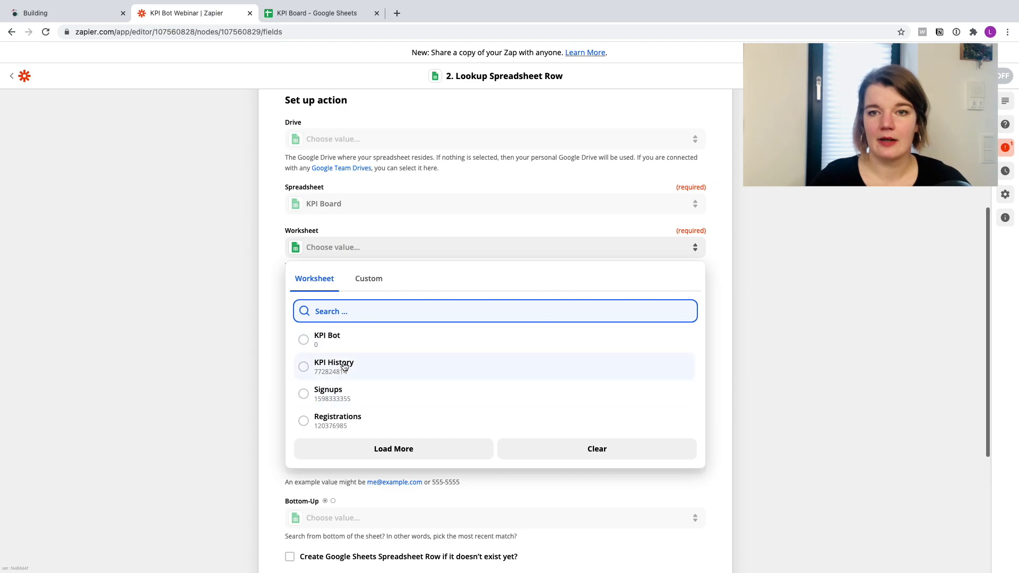
{"action": "left_click", "coordinate": [337, 338]}
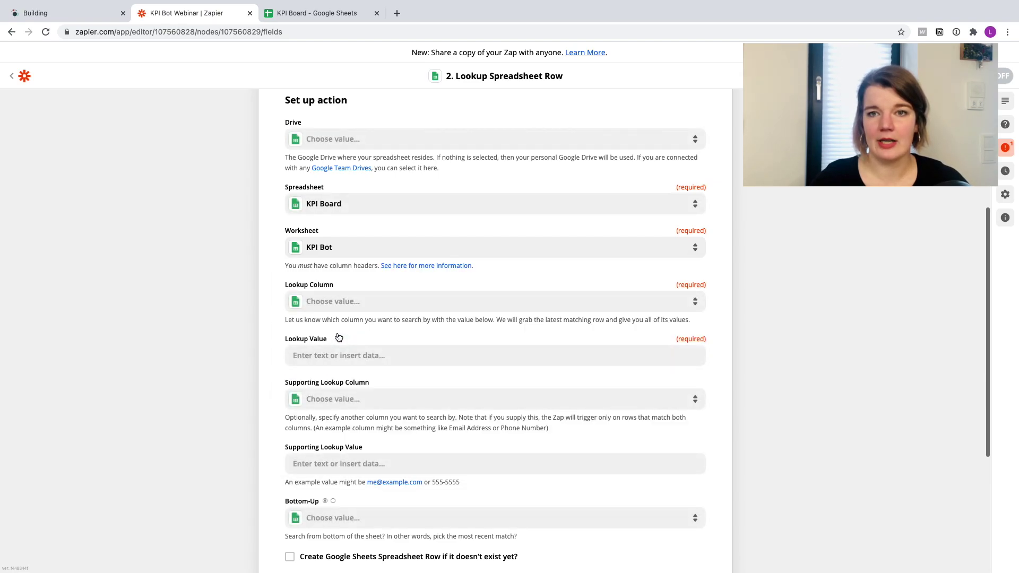
- Set the lookup column to Variable and the lookup value to "Current", then save and continue
{"action": "left_click", "coordinate": [316, 301]}
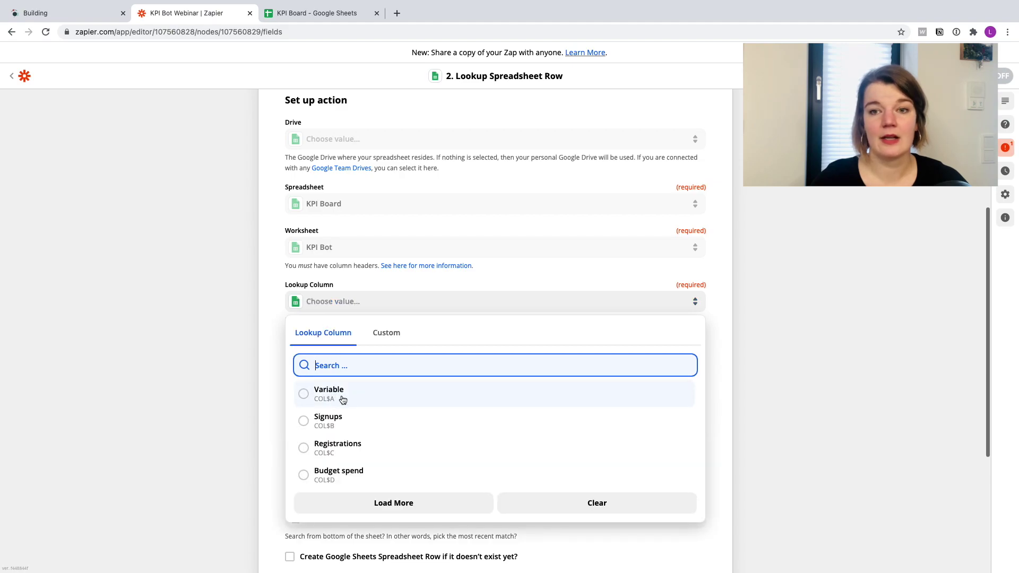
{"action": "left_click", "coordinate": [342, 400]}
{"action": "scroll", "coordinate": [267, 377], "scroll_direction": "down", "scroll_amount": 3}
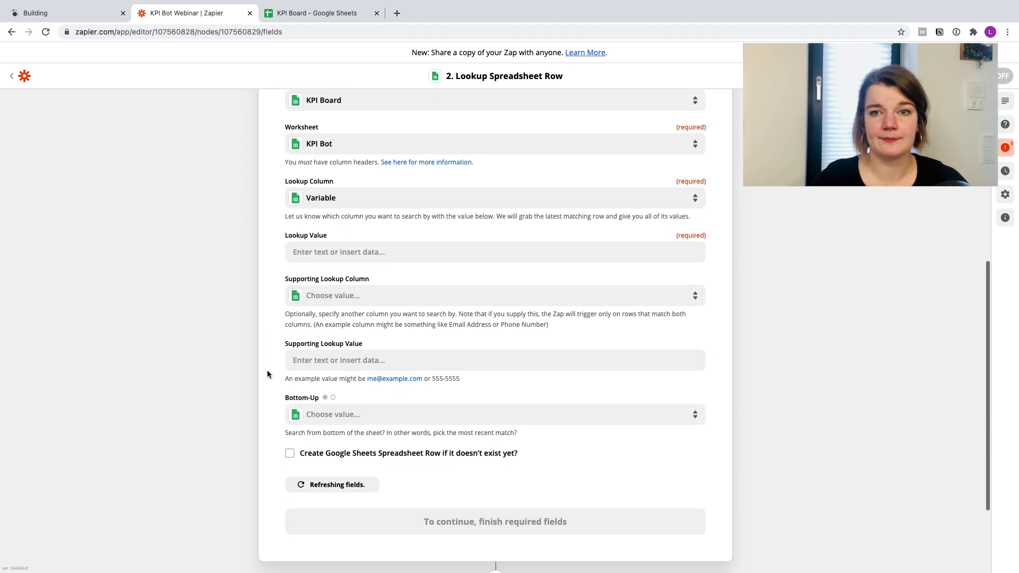
{"action": "left_click", "coordinate": [312, 238]}
{"action": "type", "text": "Current"}
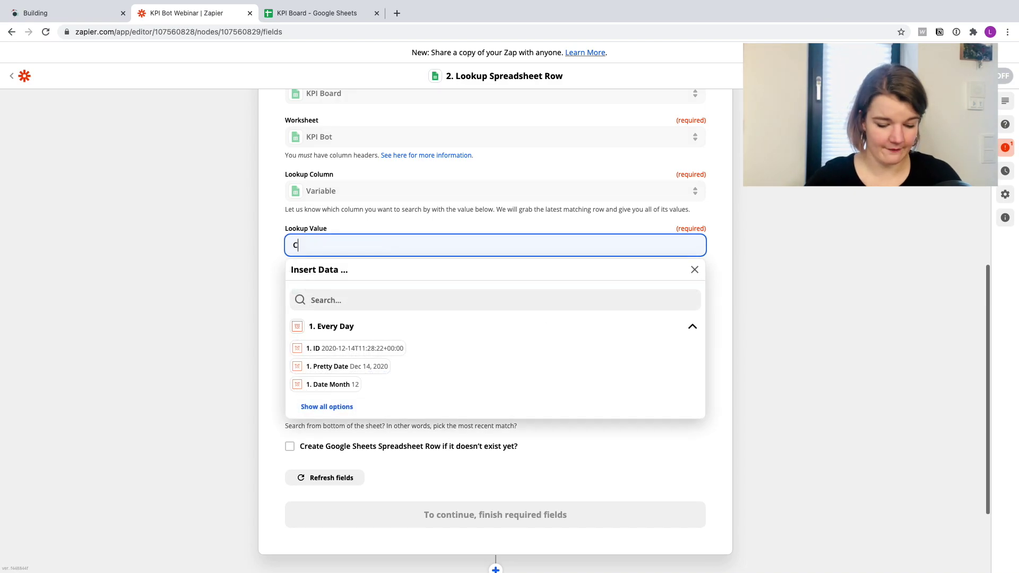
{"action": "left_click", "coordinate": [266, 279]}
{"action": "scroll", "coordinate": [358, 344], "scroll_direction": "down", "scroll_amount": 3}
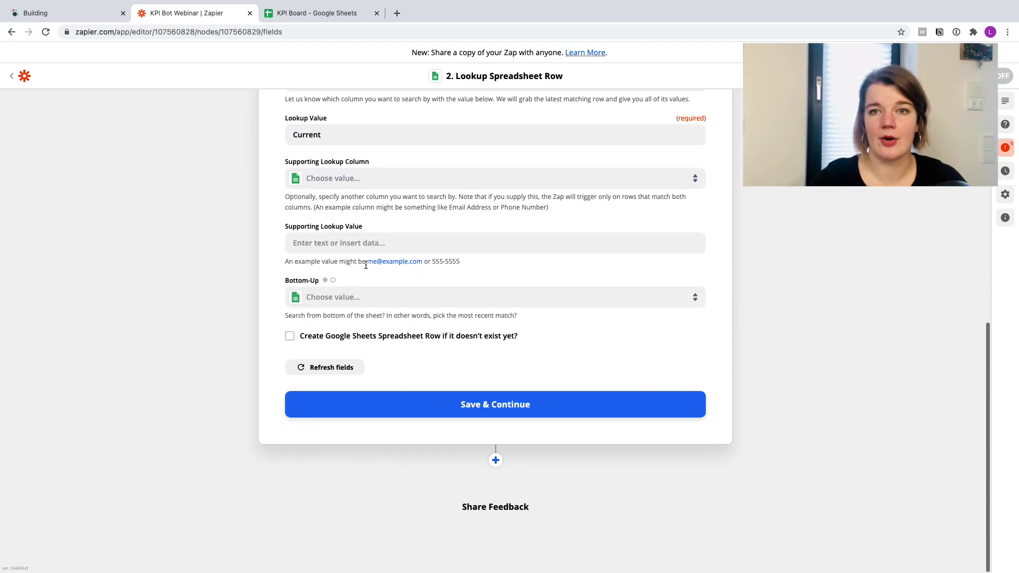
{"action": "left_click", "coordinate": [359, 405]}
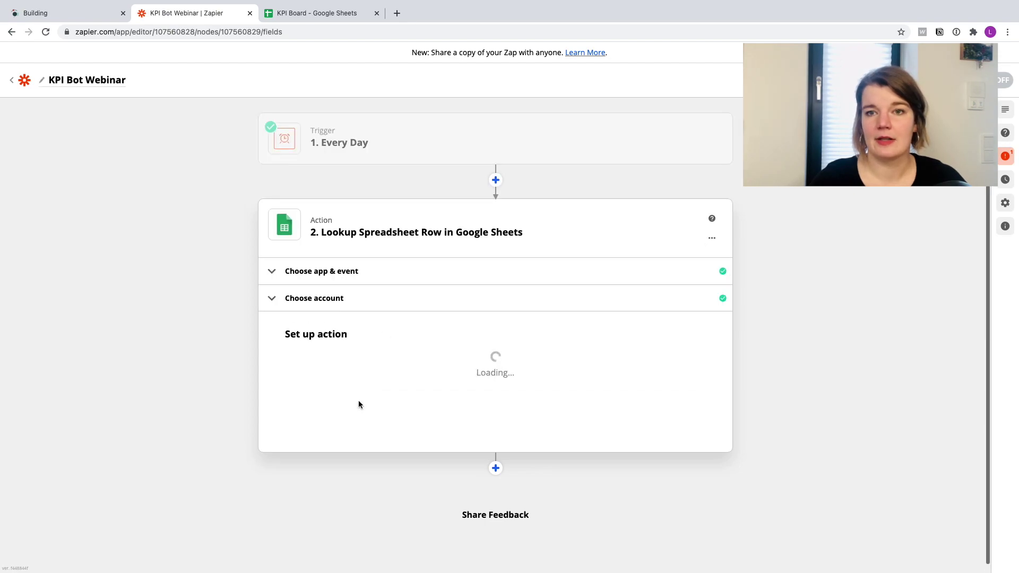
- Test the spreadsheet row lookup, review the returned row data and close the action
{"action": "scroll", "coordinate": [268, 420], "scroll_direction": "down", "scroll_amount": 3}
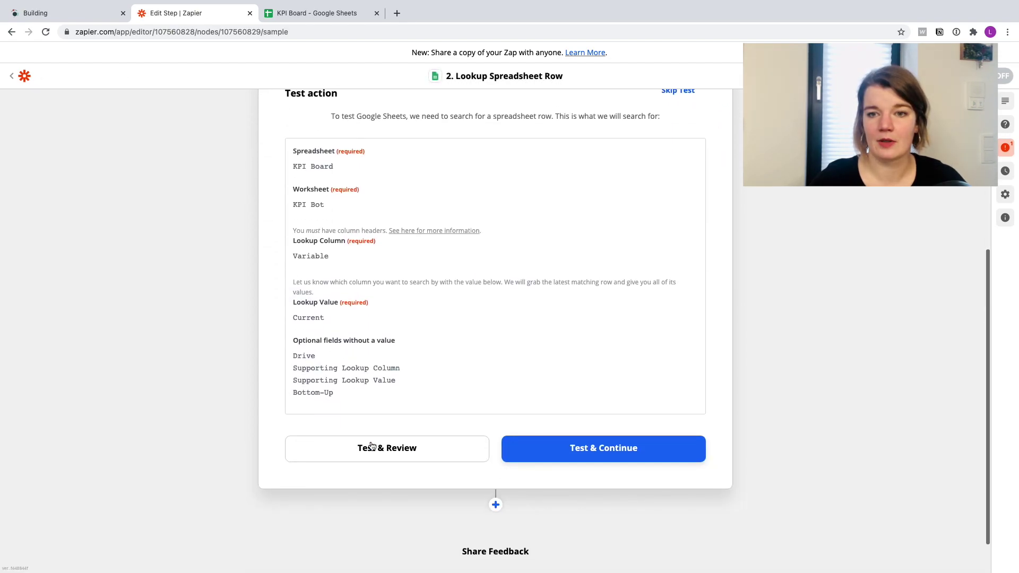
{"action": "left_click", "coordinate": [367, 446]}
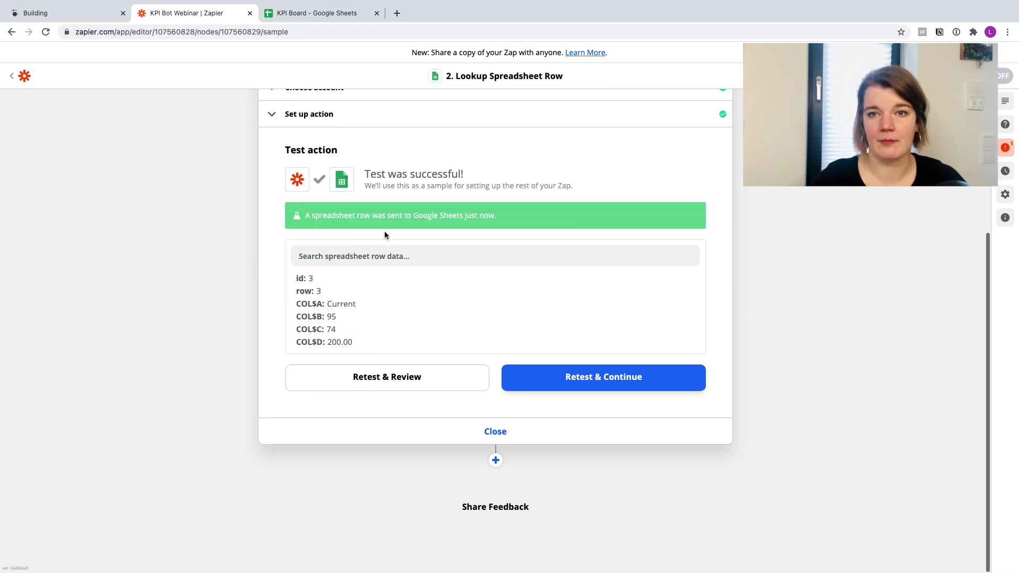
{"action": "left_click", "coordinate": [451, 431]}
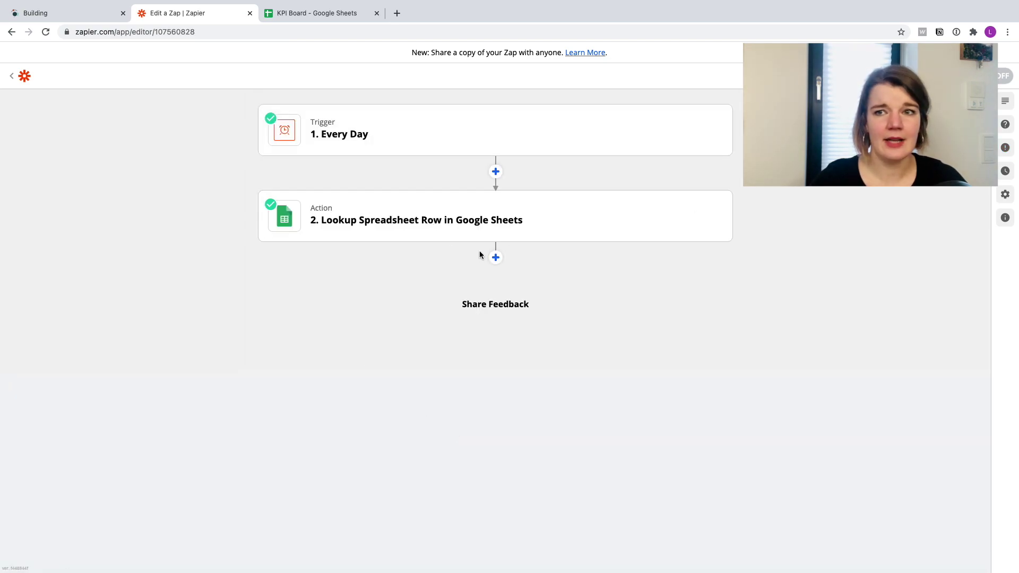
- Reopen the Google Sheets lookup action and rename it "Lookup up current"
{"action": "left_click", "coordinate": [700, 217]}
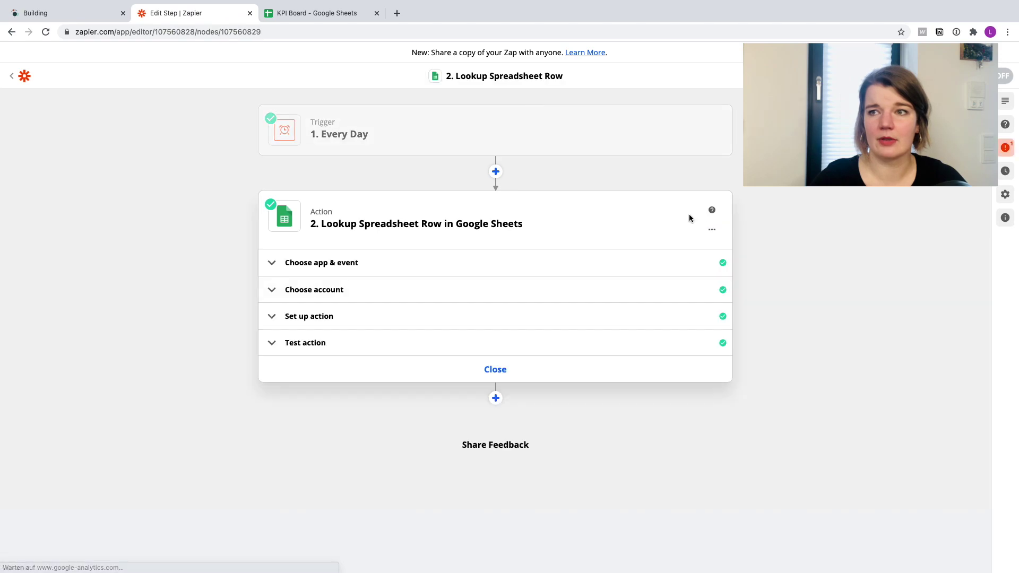
{"action": "left_click", "coordinate": [712, 229]}
{"action": "left_click", "coordinate": [644, 252]}
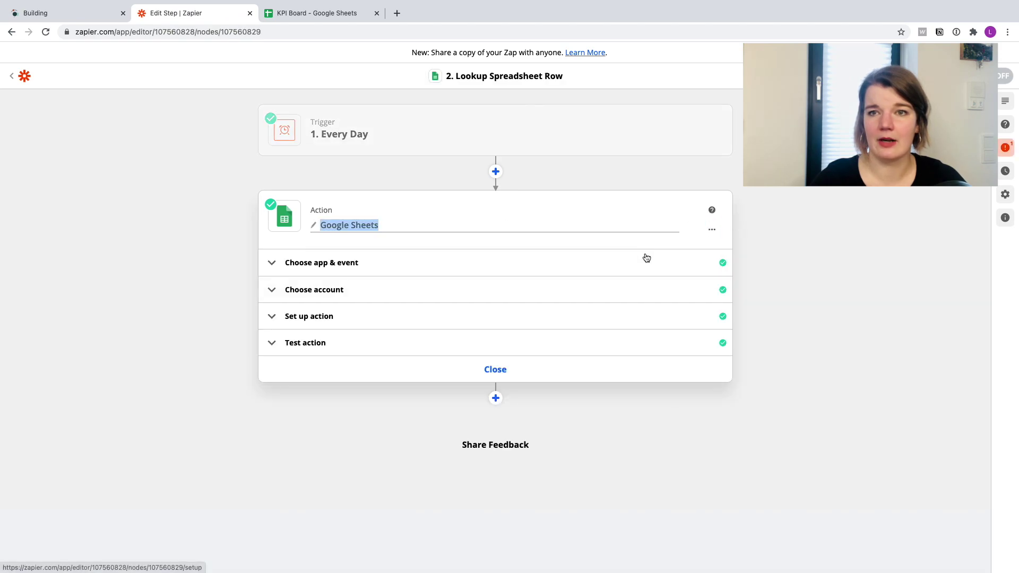
{"action": "type", "text": "Lookup"}
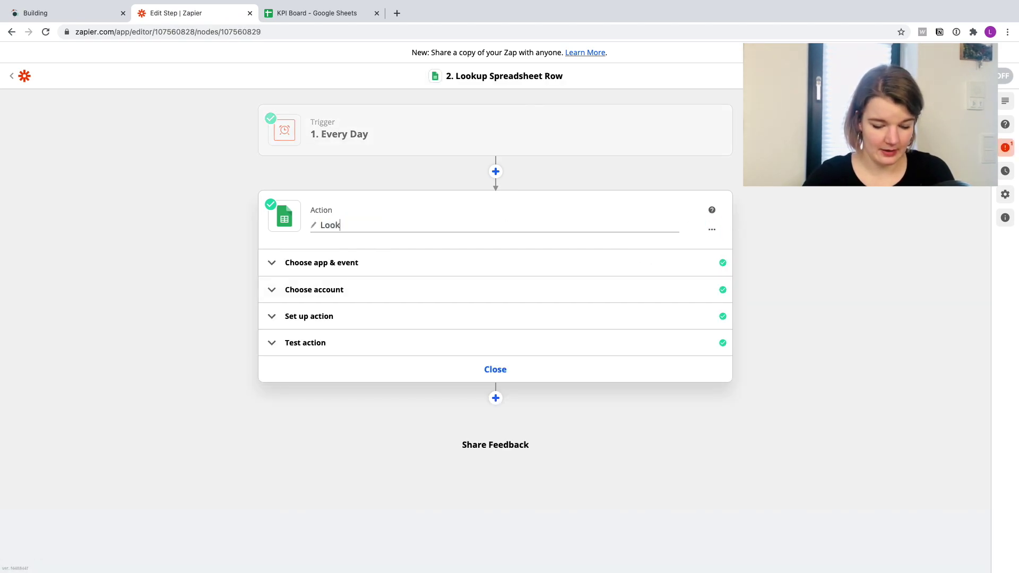
{"action": "key", "text": "BackSpace"}
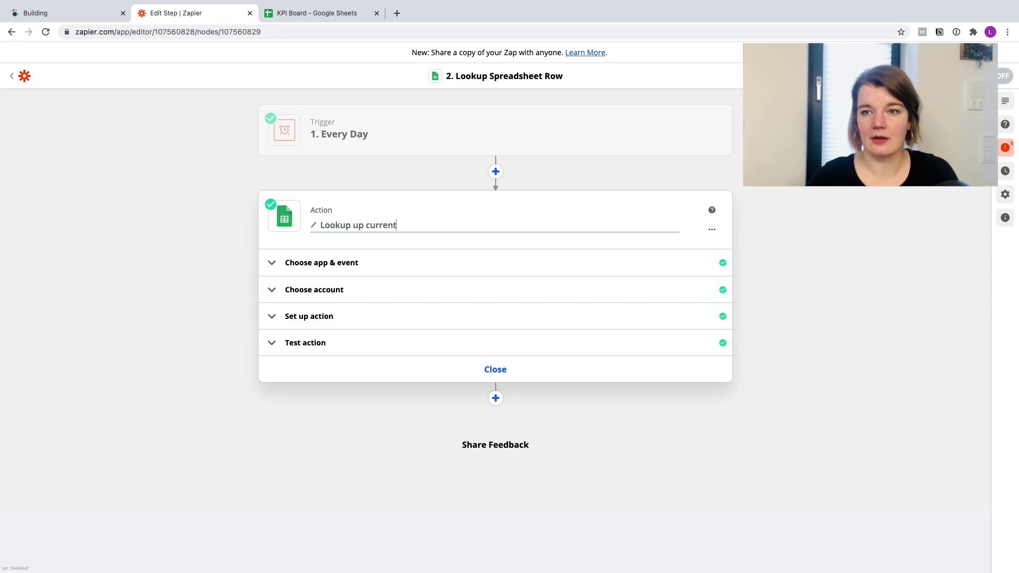
{"action": "type", "text": "up current"}
{"action": "key", "text": "Return"}
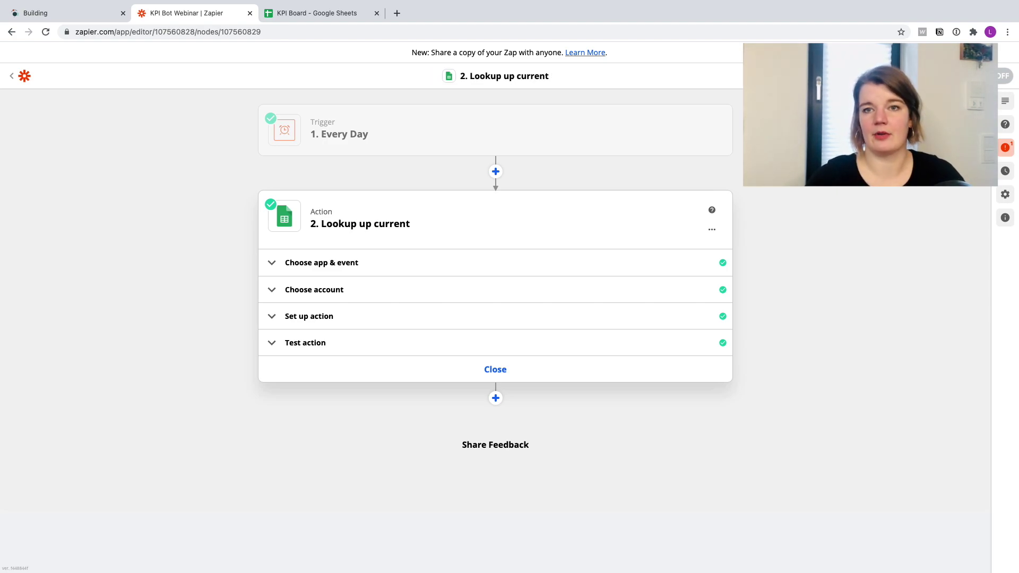
- Add a Google Sheets action after the "Lookup up current" step and open its action event choices
{"action": "left_click", "coordinate": [495, 399]}
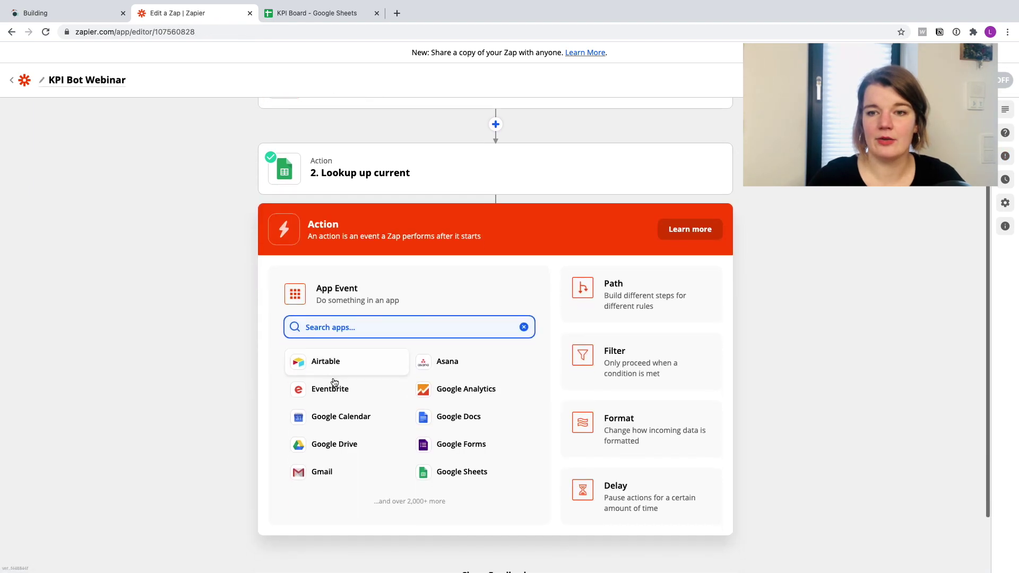
{"action": "left_click", "coordinate": [449, 478]}
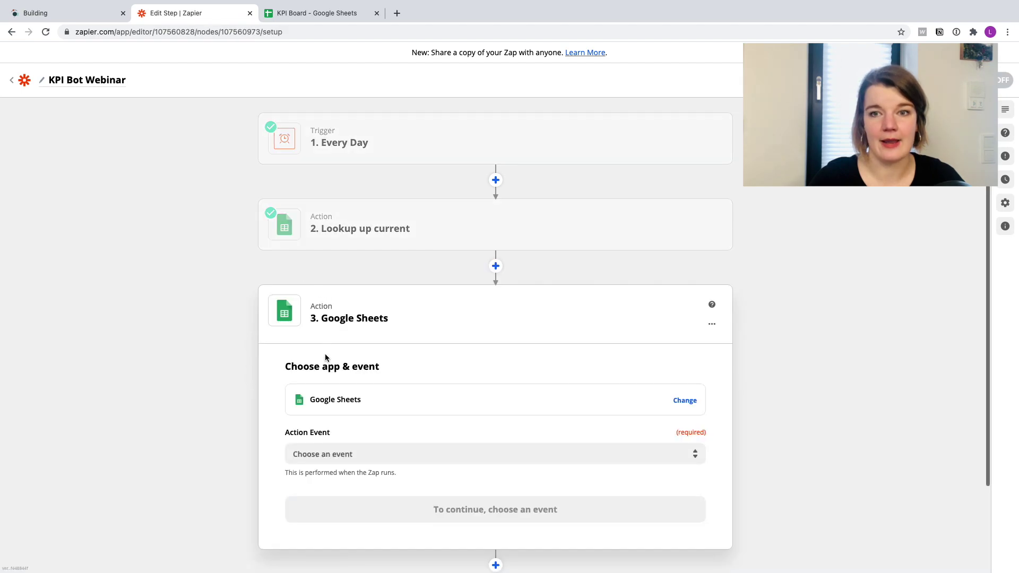
{"action": "left_click", "coordinate": [332, 353]}
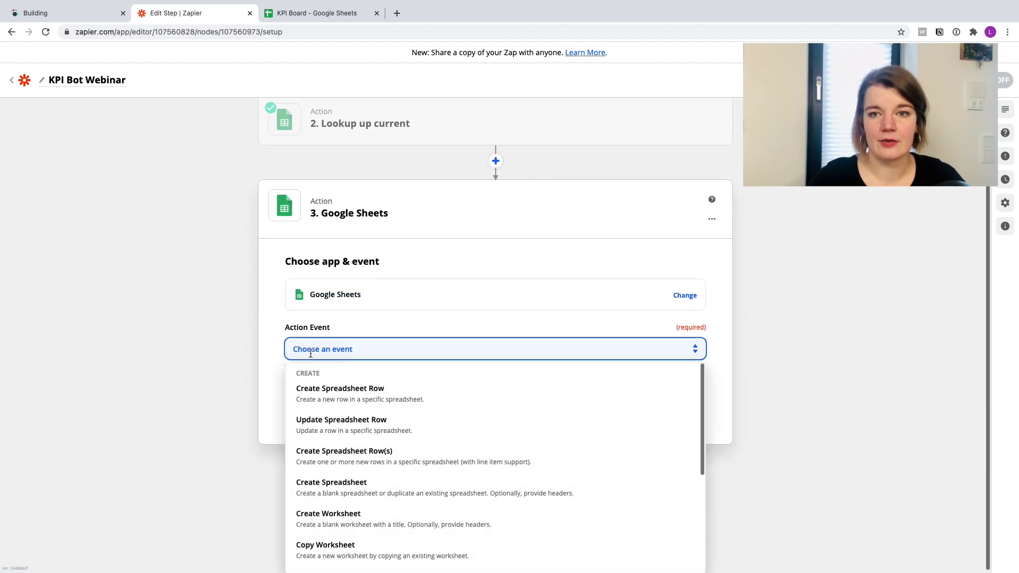
- Switch to the KPI Board spreadsheet in Google Sheets and compare the Signups cells of the Current, Yesterday and Today rows
{"action": "left_click", "coordinate": [340, 13]}
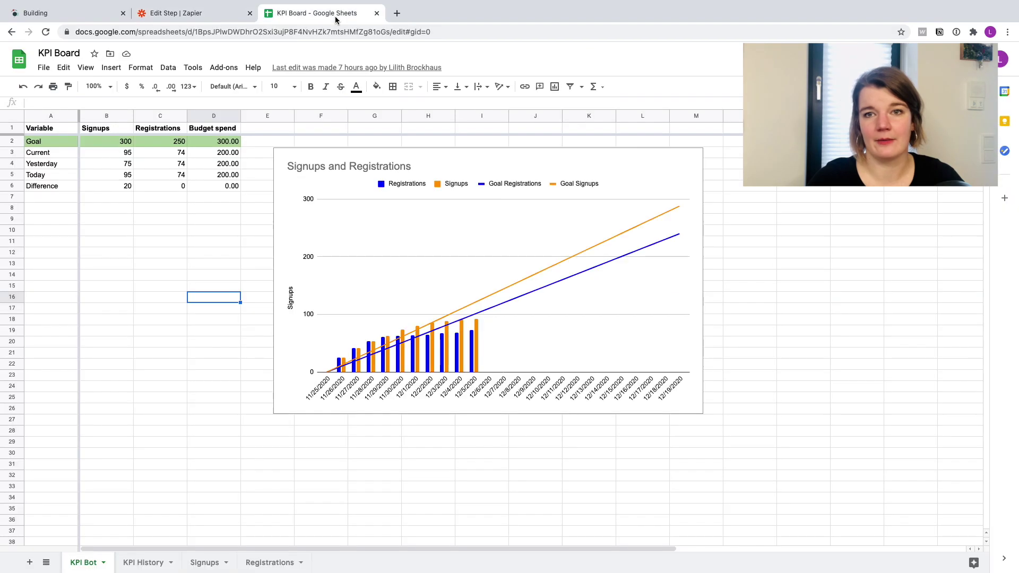
{"action": "left_click", "coordinate": [104, 157]}
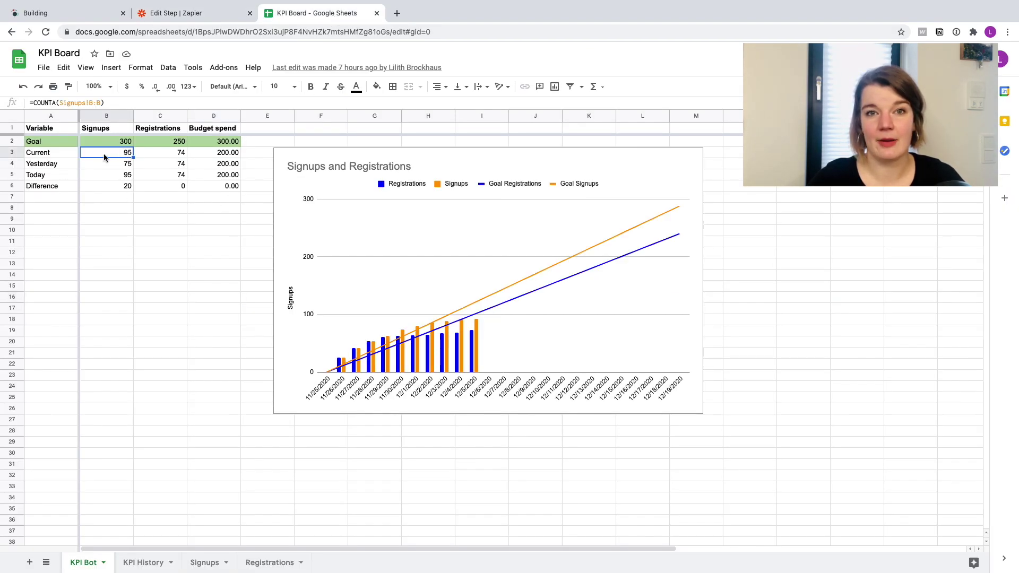
{"action": "left_click", "coordinate": [109, 164]}
{"action": "left_click", "coordinate": [104, 176]}
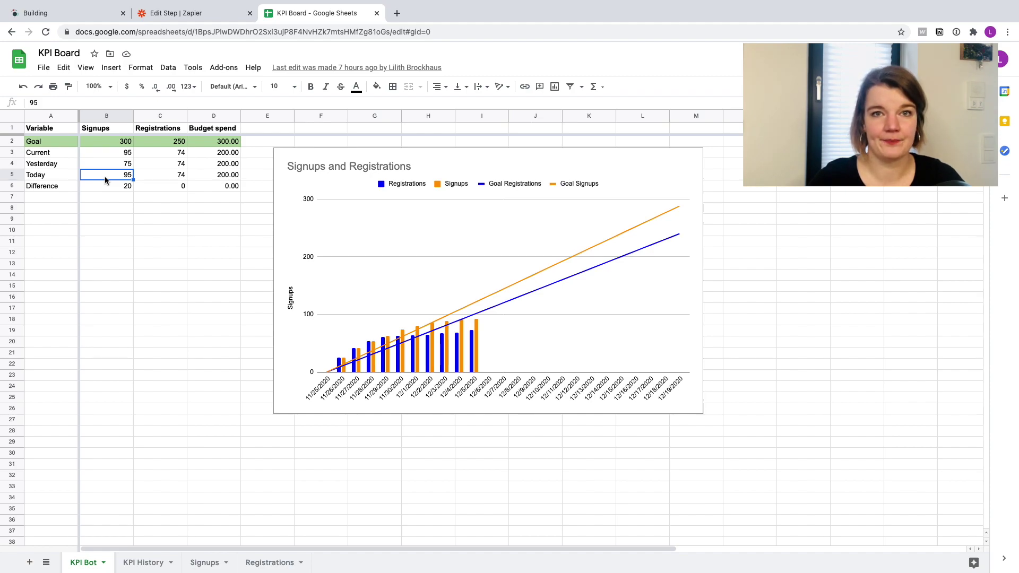
{"action": "left_click", "coordinate": [109, 152]}
{"action": "left_click", "coordinate": [106, 176]}
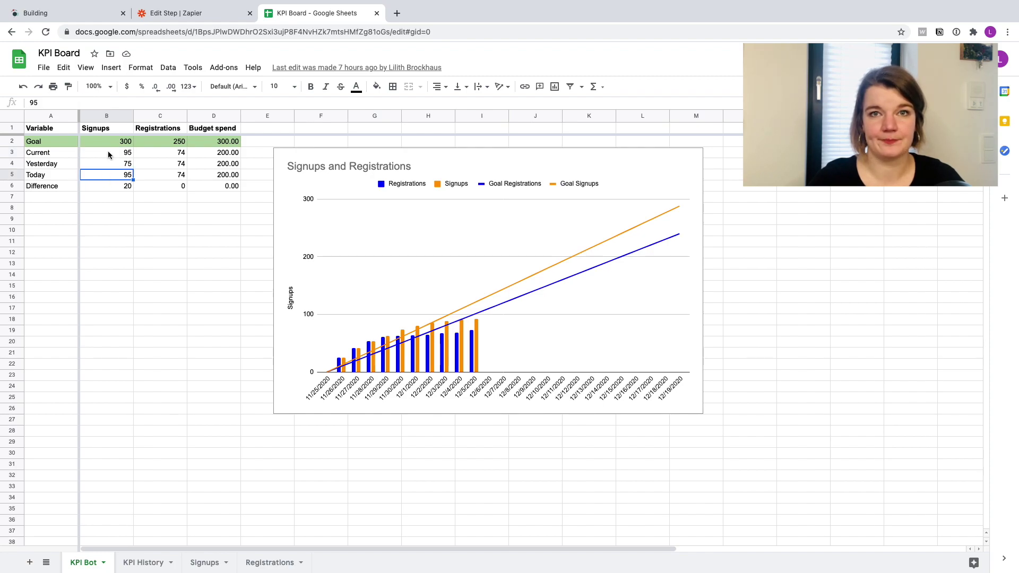
- Switch back to Zapier, set the third step's action event to Lookup Spreadsheet Row and continue
{"action": "left_click", "coordinate": [207, 13]}
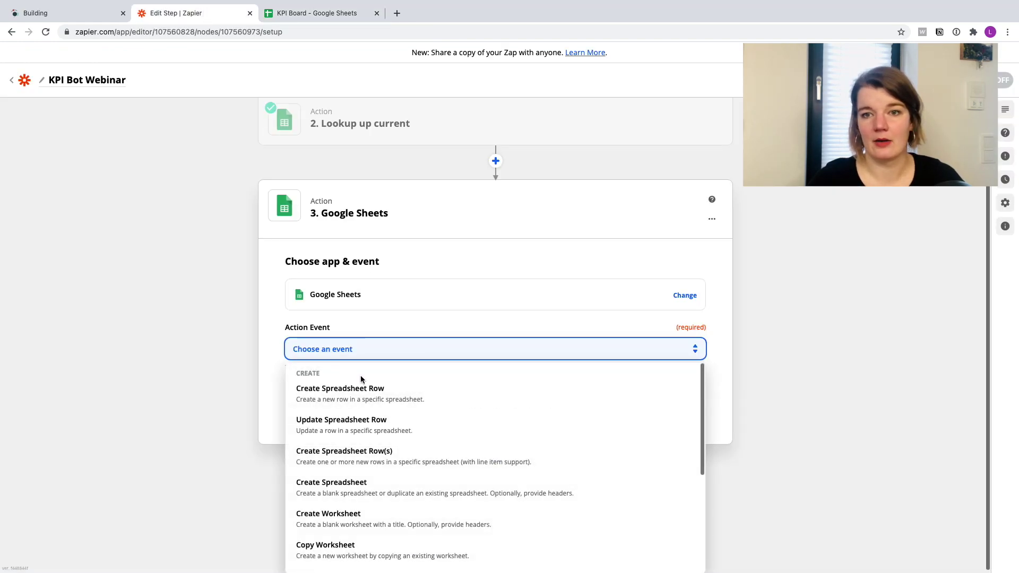
{"action": "type", "text": "loo"}
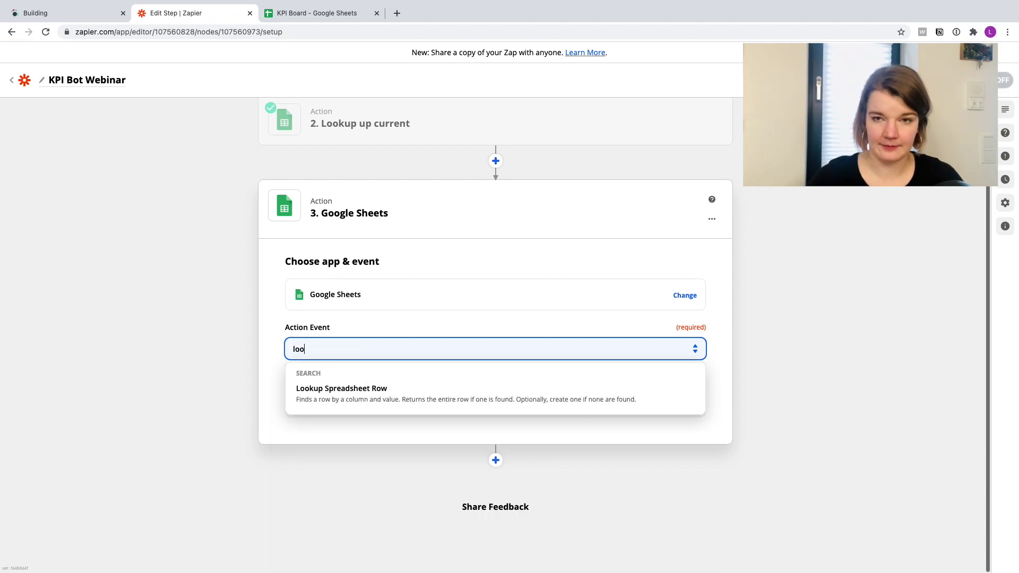
{"action": "type", "text": "k"}
{"action": "left_click", "coordinate": [352, 391]}
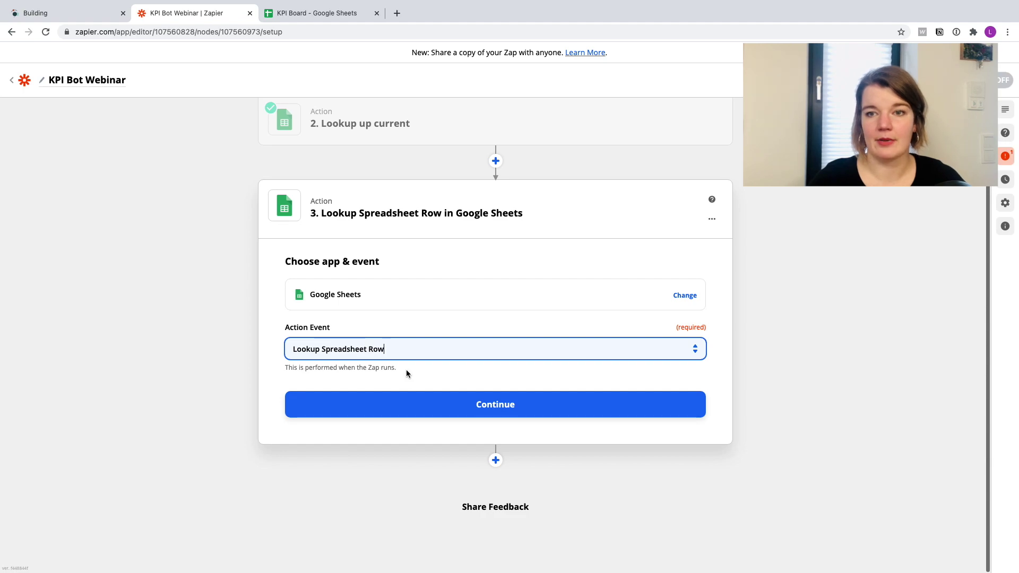
{"action": "left_click", "coordinate": [389, 401]}
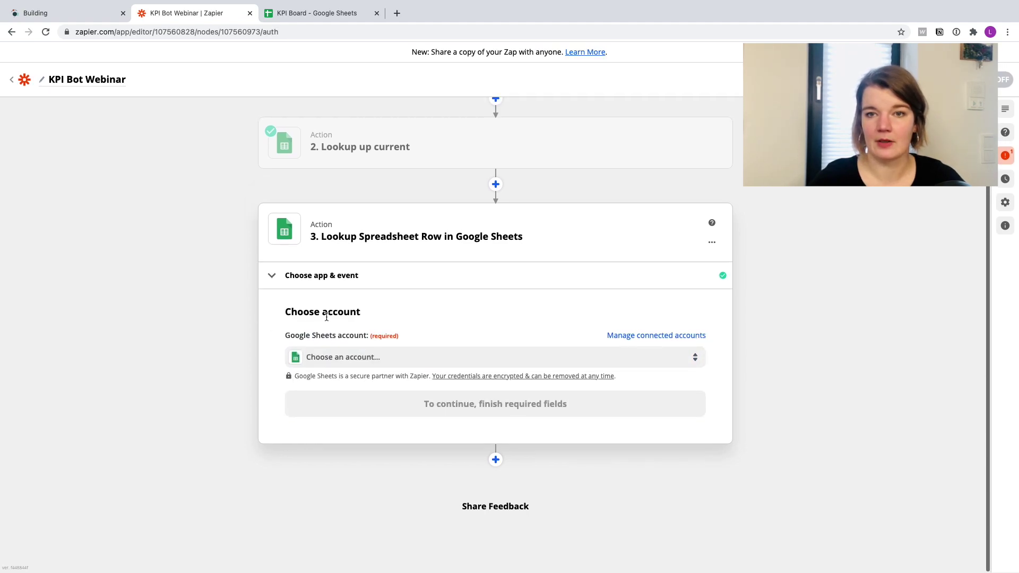
- Choose the private Google Sheets account for the third step's row lookup, then save and continue
{"action": "left_click", "coordinate": [383, 357]}
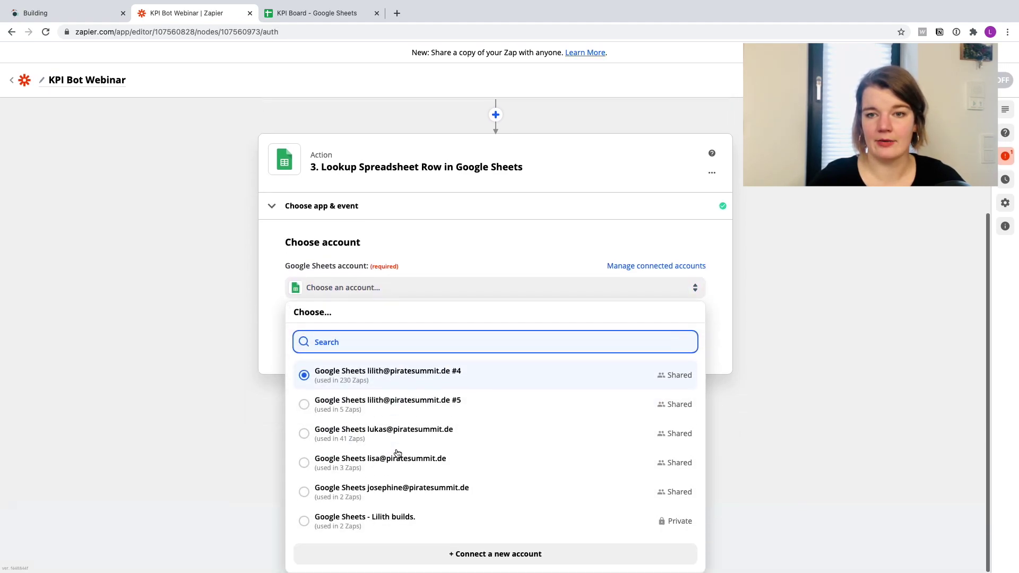
{"action": "left_click", "coordinate": [365, 518]}
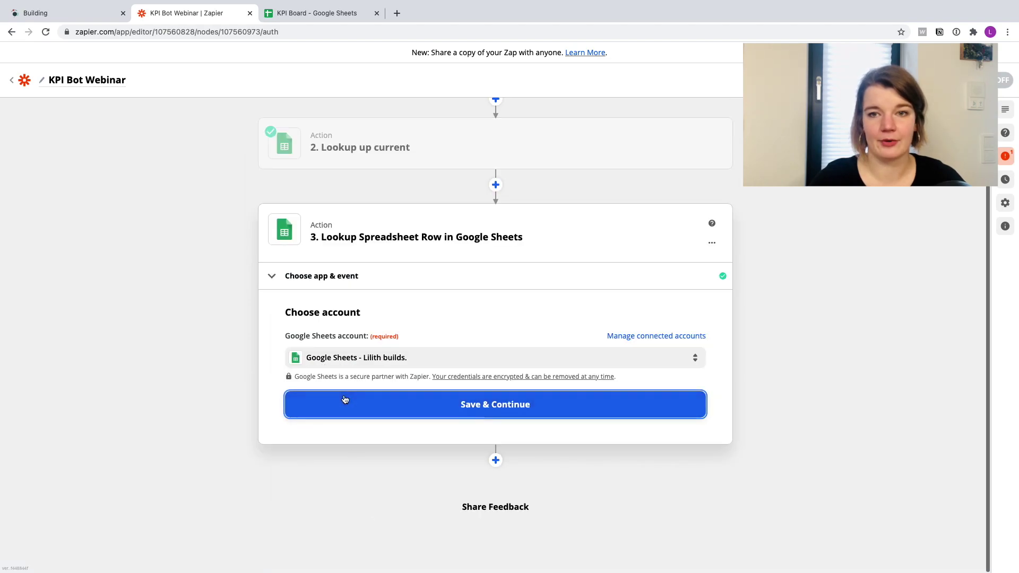
{"action": "left_click", "coordinate": [345, 400]}
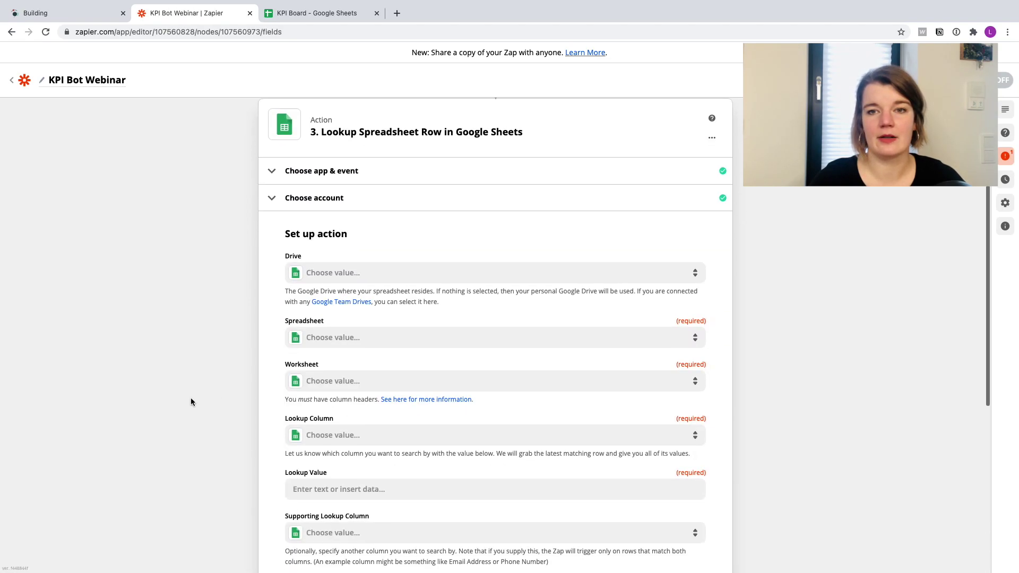
- Set the third step's spreadsheet to KPI Board and its worksheet to KPI Bot
{"action": "left_click", "coordinate": [321, 338]}
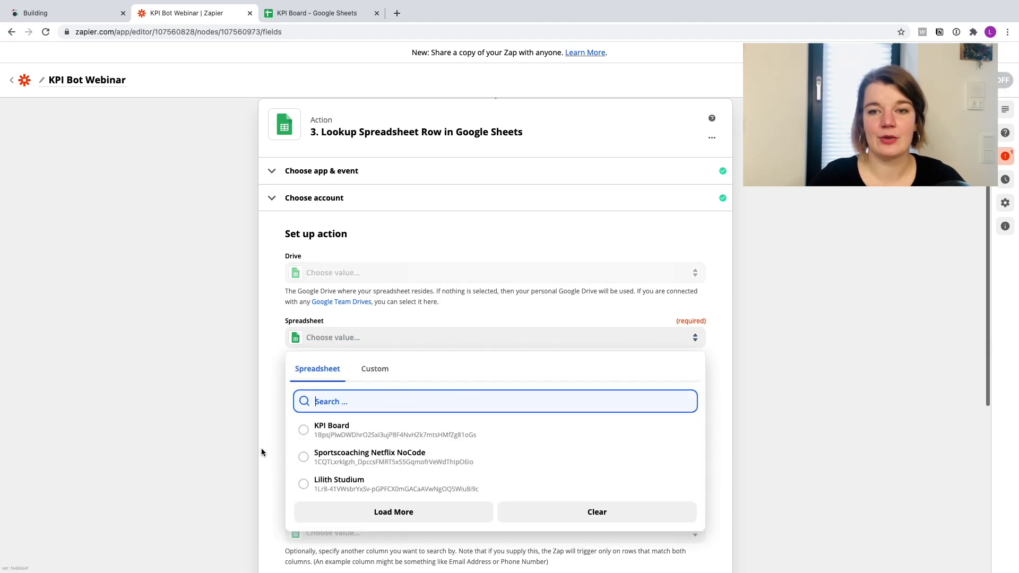
{"action": "left_click", "coordinate": [360, 428]}
{"action": "scroll", "coordinate": [248, 387], "scroll_direction": "down", "scroll_amount": 2}
{"action": "scroll", "coordinate": [249, 389], "scroll_direction": "down", "scroll_amount": 3}
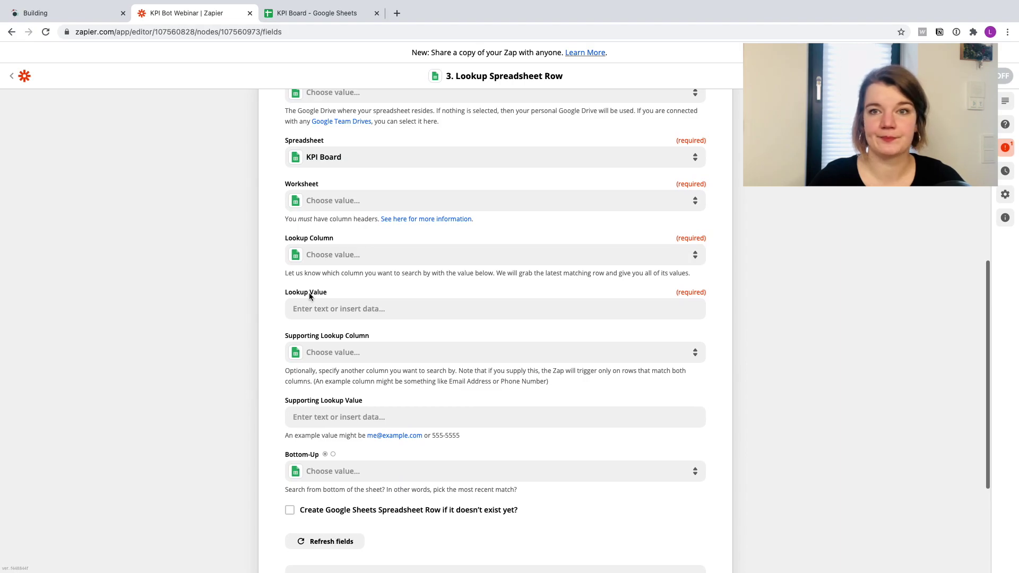
{"action": "left_click", "coordinate": [323, 202]}
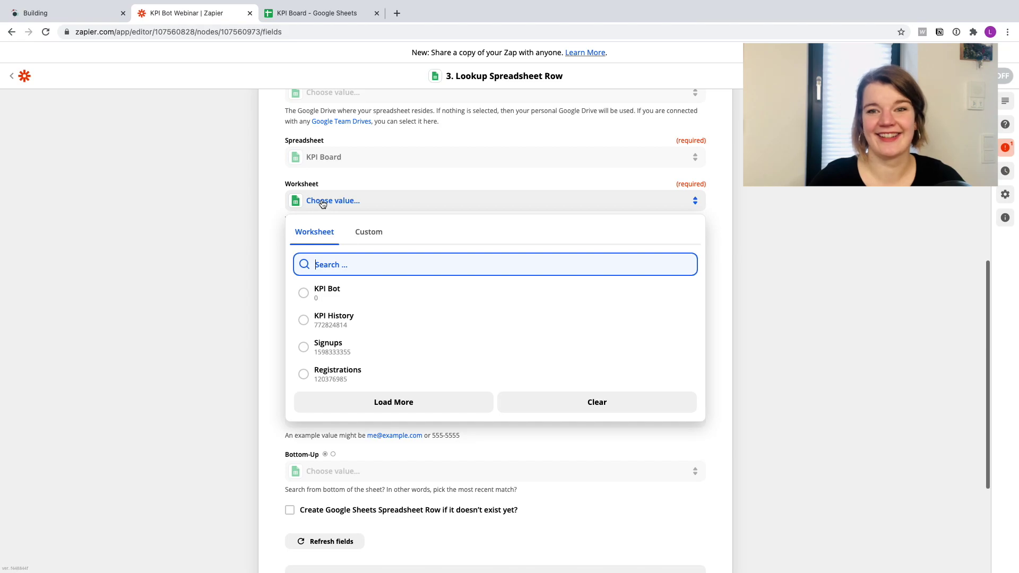
{"action": "left_click", "coordinate": [339, 292]}
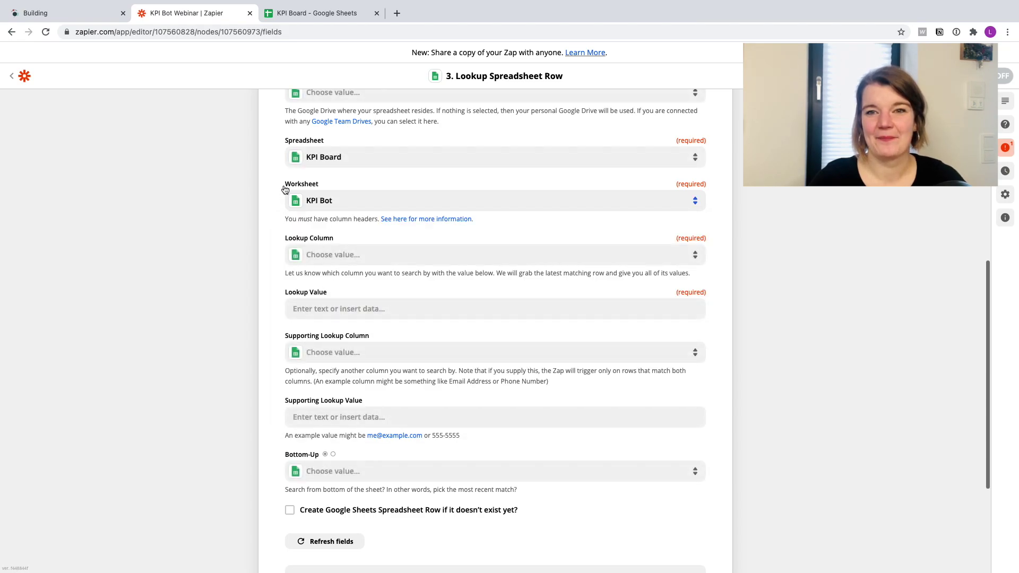
- Set the lookup column to Variable and the lookup value to "Today", then save and continue
{"action": "left_click", "coordinate": [315, 260]}
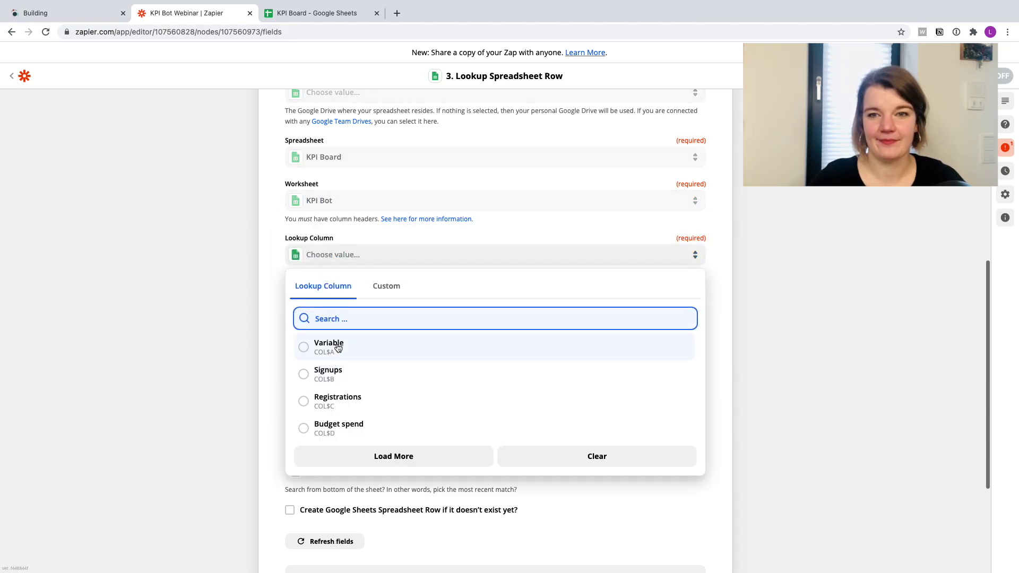
{"action": "left_click", "coordinate": [338, 347]}
{"action": "left_click", "coordinate": [304, 307]}
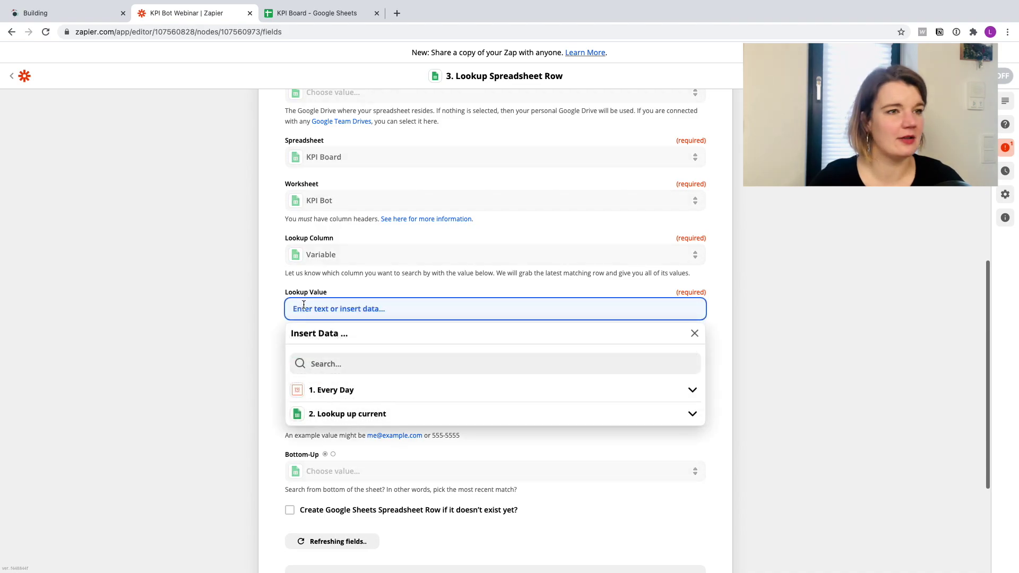
{"action": "type", "text": "T"}
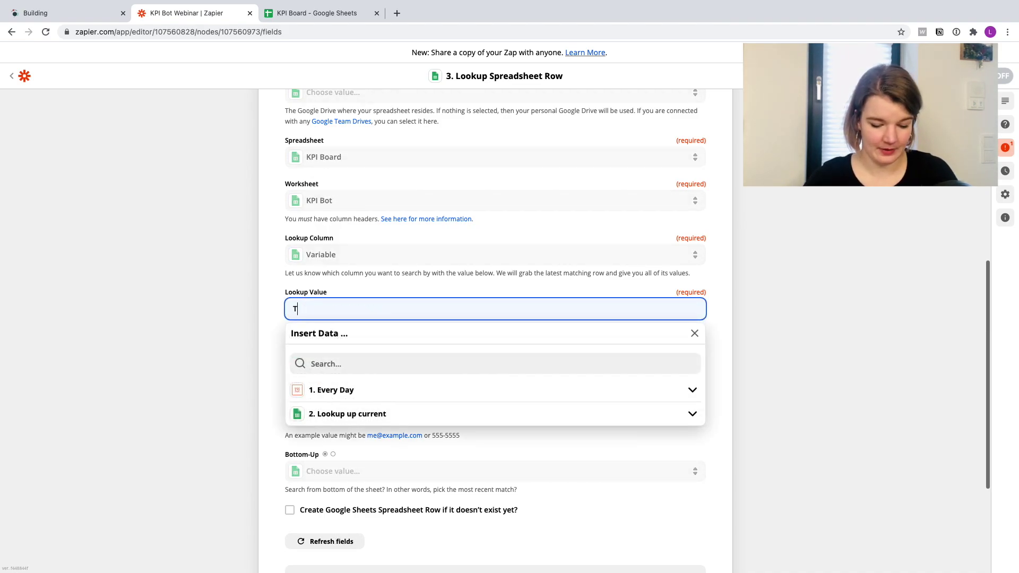
{"action": "left_click", "coordinate": [225, 352]}
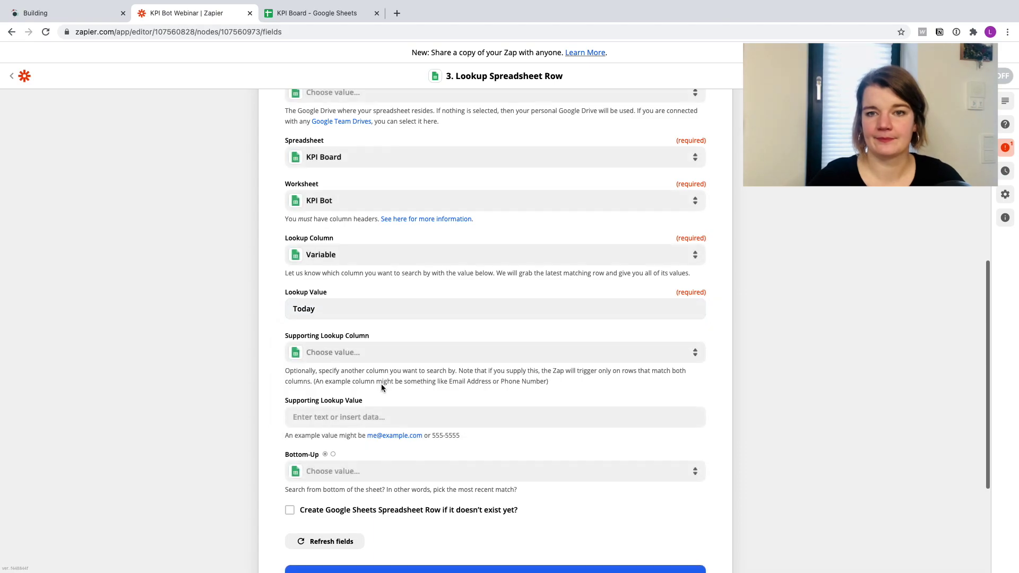
{"action": "scroll", "coordinate": [381, 384], "scroll_direction": "down", "scroll_amount": 3}
{"action": "left_click", "coordinate": [327, 419]}
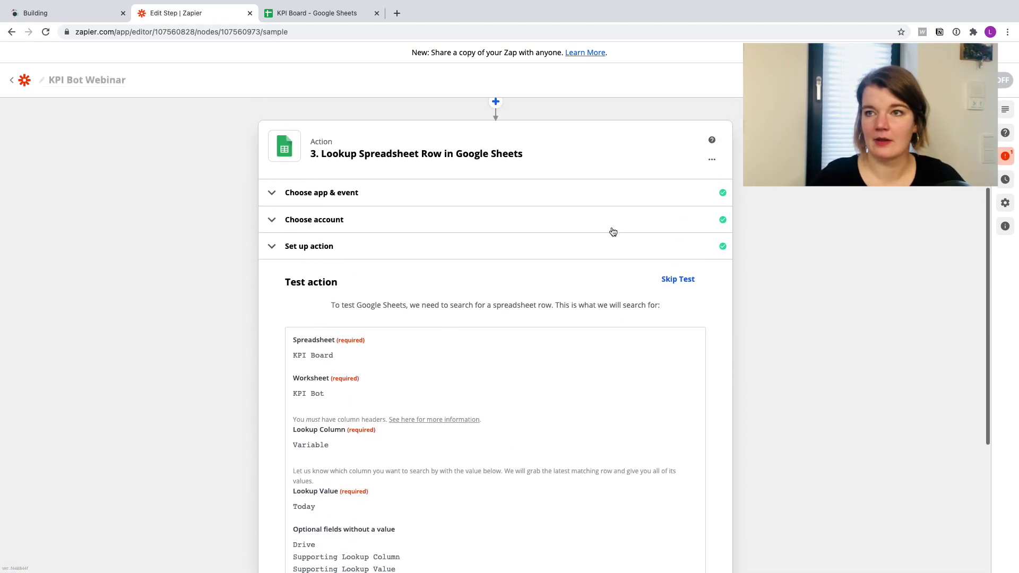
- Rename the third step's lookup action "look up today"
{"action": "left_click", "coordinate": [712, 161]}
{"action": "left_click", "coordinate": [664, 182]}
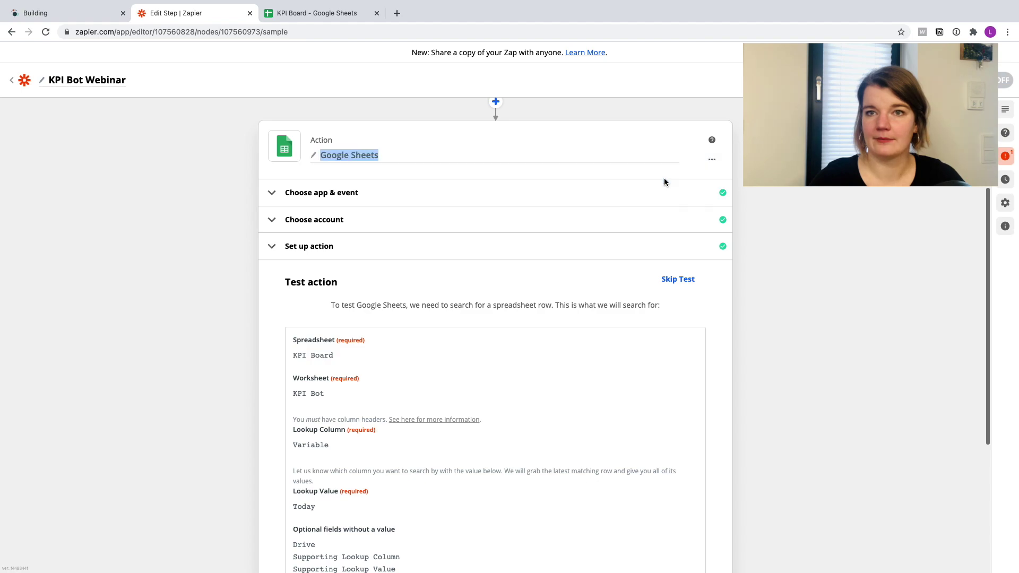
{"action": "type", "text": "look u"}
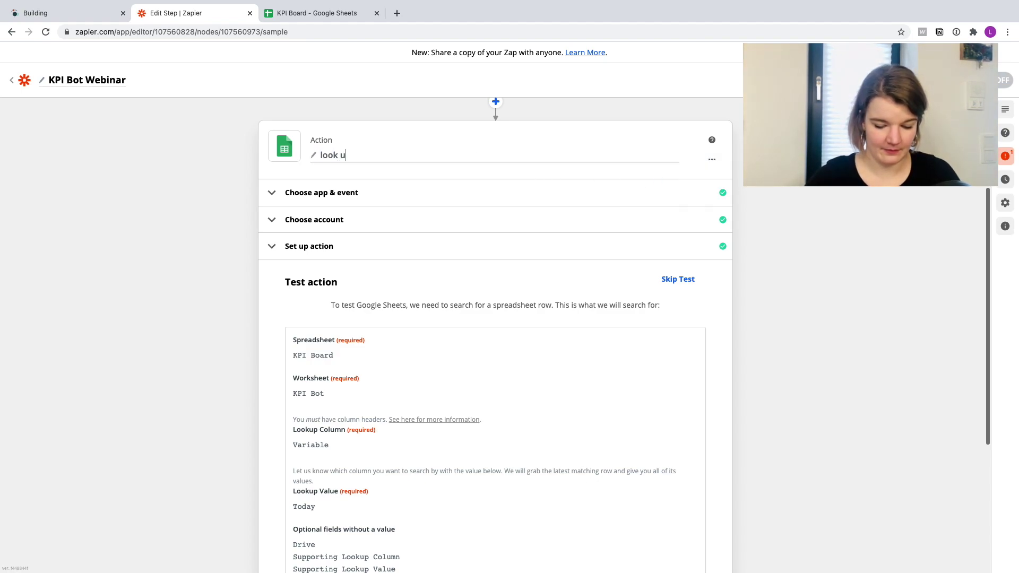
{"action": "type", "text": "p today"}
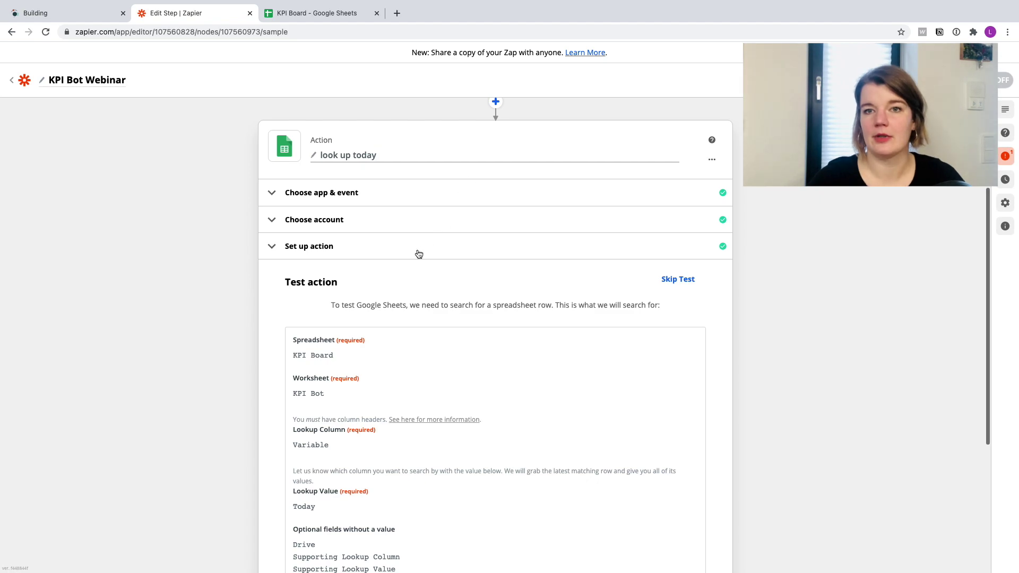
- Test the lookup of the Today row, review the returned data and close the action
{"action": "scroll", "coordinate": [276, 329], "scroll_direction": "down", "scroll_amount": 3}
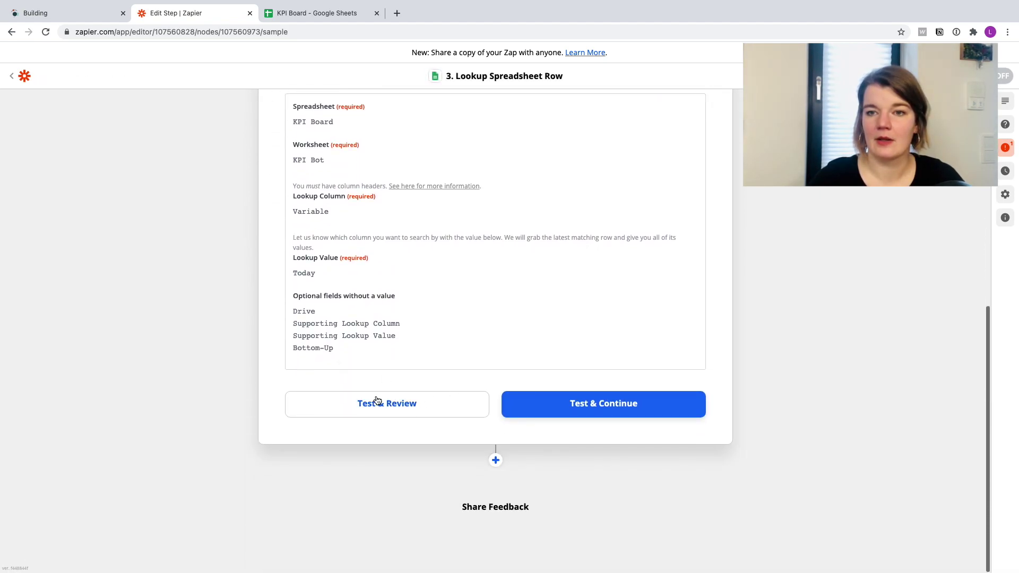
{"action": "left_click", "coordinate": [378, 399]}
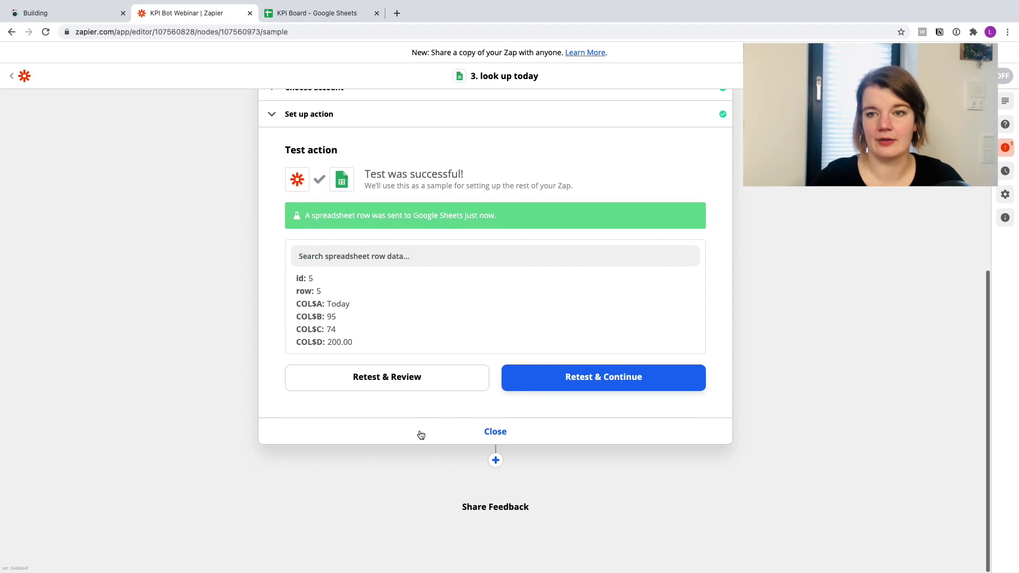
{"action": "left_click", "coordinate": [381, 432]}
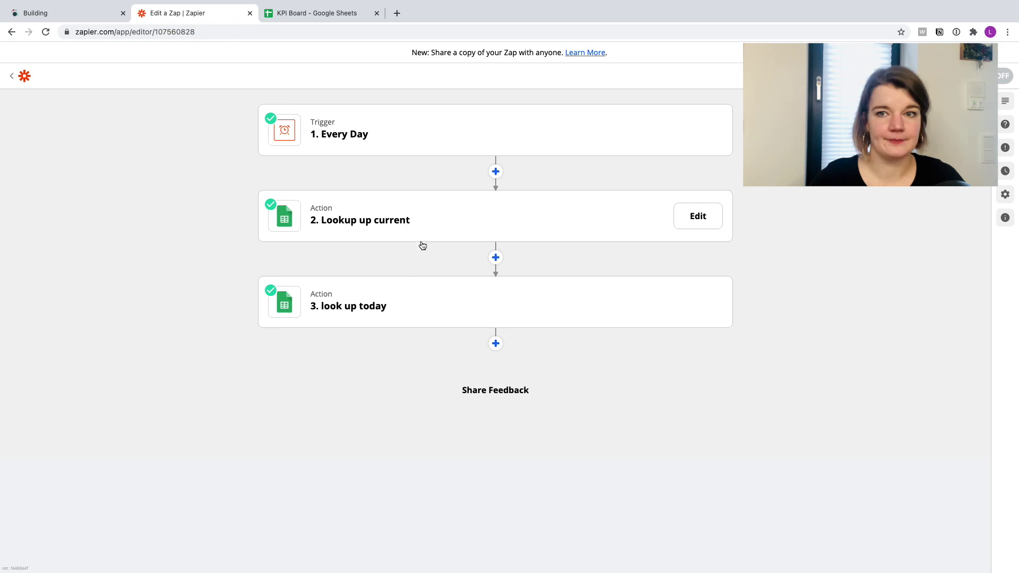
- Add a Google Sheets action after "look up today" with the event Update Spreadsheet Row and continue
{"action": "left_click", "coordinate": [496, 344]}
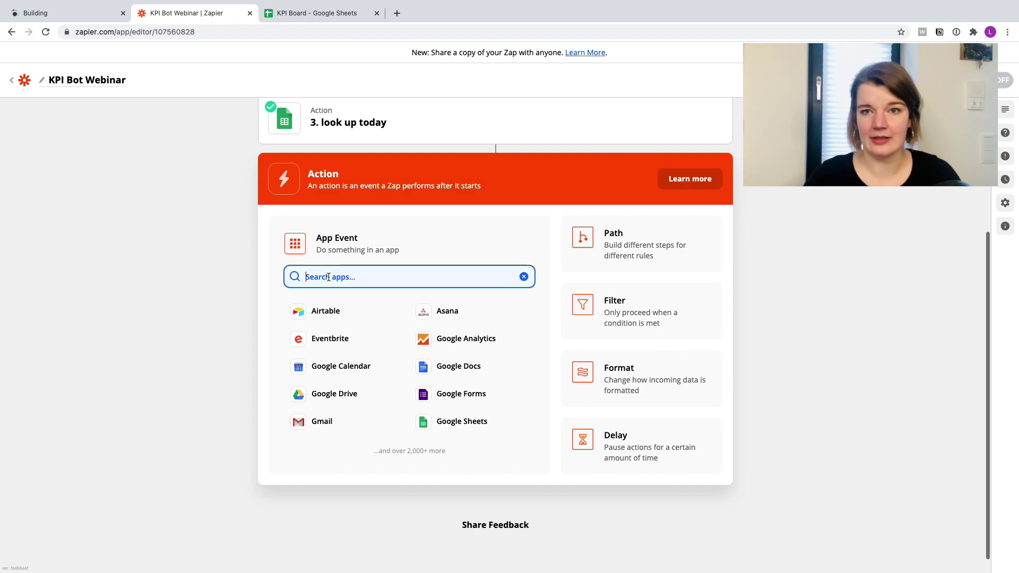
{"action": "left_click", "coordinate": [462, 424]}
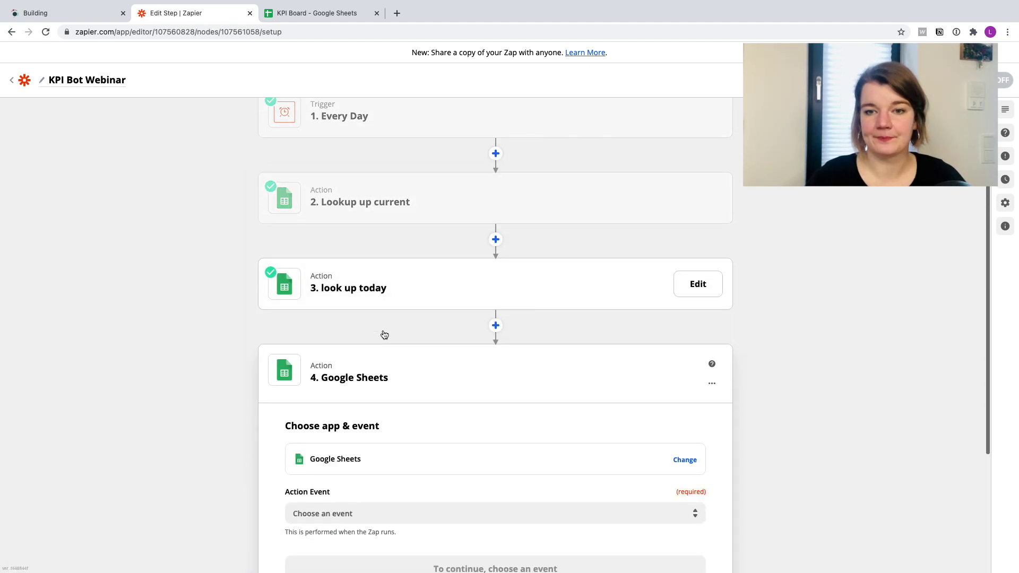
{"action": "scroll", "coordinate": [385, 335], "scroll_direction": "down", "scroll_amount": 3}
{"action": "left_click", "coordinate": [331, 351]}
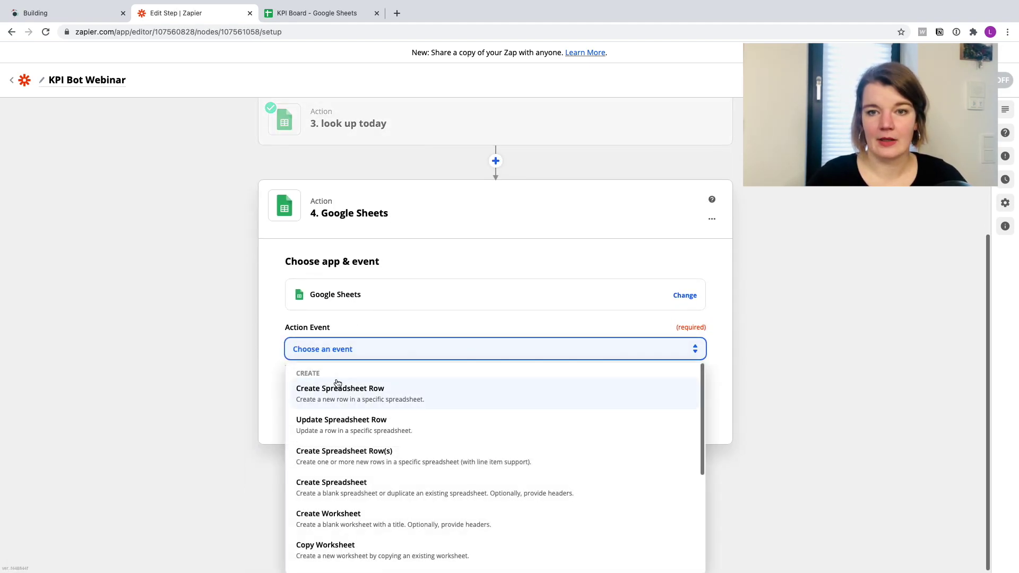
{"action": "left_click", "coordinate": [341, 425]}
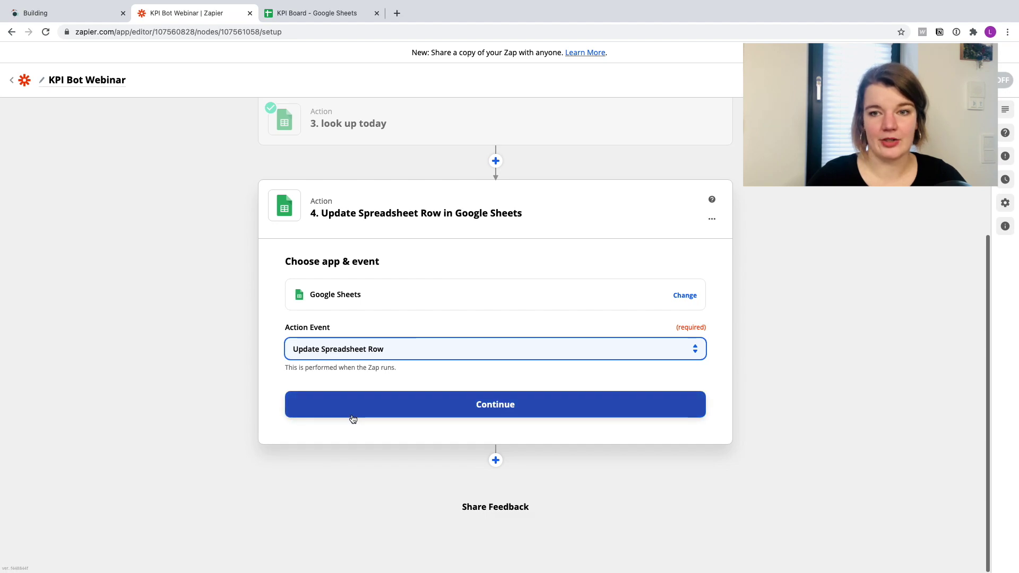
{"action": "left_click", "coordinate": [349, 418]}
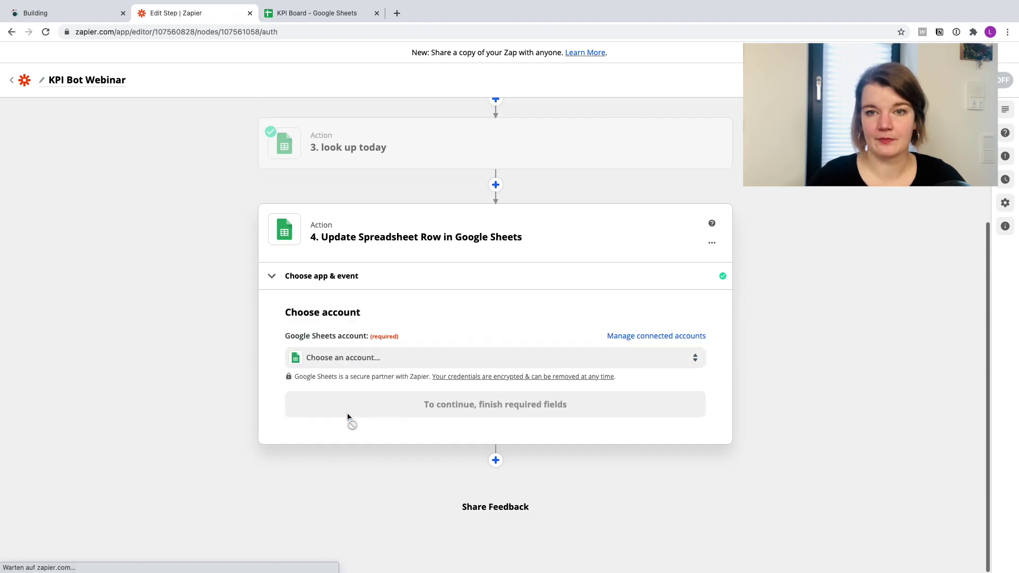
- Choose the private Google Sheets account for the Update Spreadsheet Row action
{"action": "left_click", "coordinate": [331, 365]}
{"action": "left_click", "coordinate": [366, 511]}
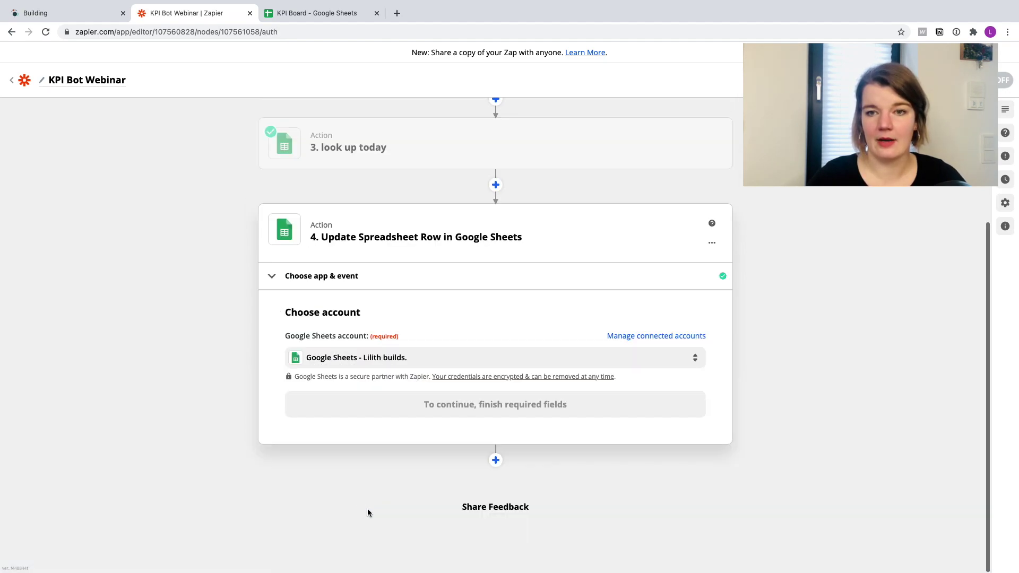
- Continue past the account choice and select the KPI Board spreadsheet and its KPI Bot worksheet for the update action
{"action": "left_click", "coordinate": [353, 413]}
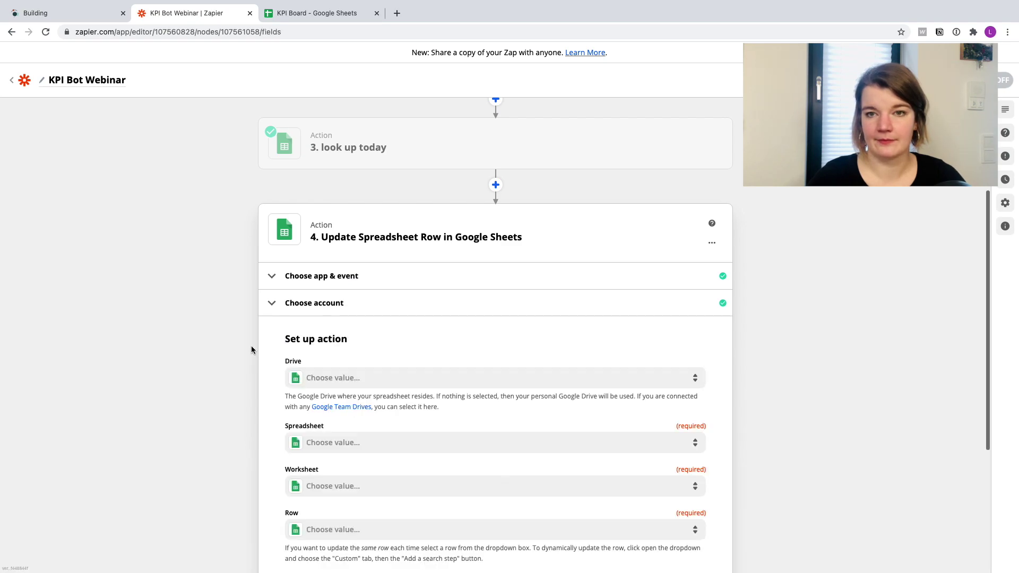
{"action": "left_click", "coordinate": [323, 257]}
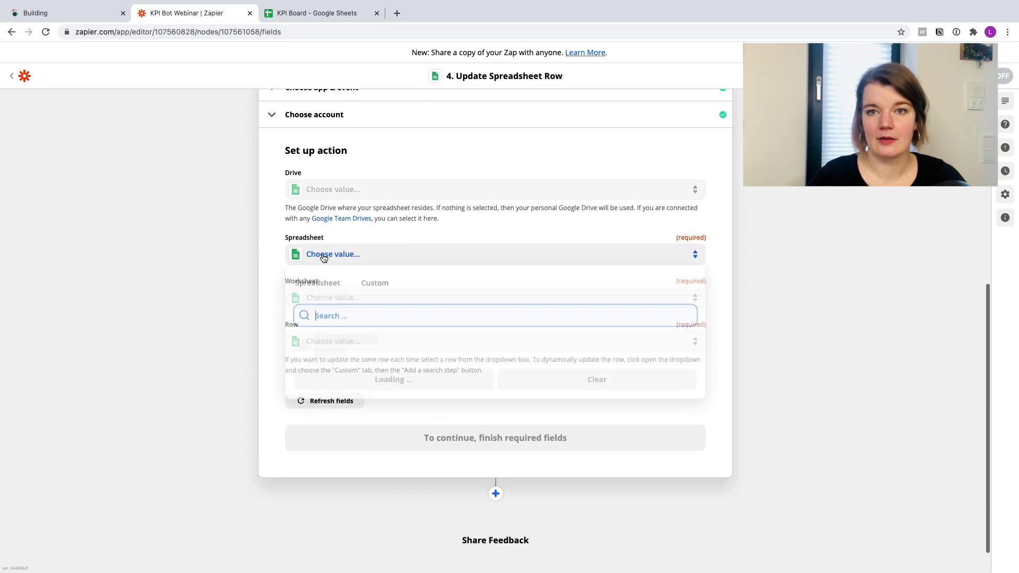
{"action": "left_click", "coordinate": [337, 351]}
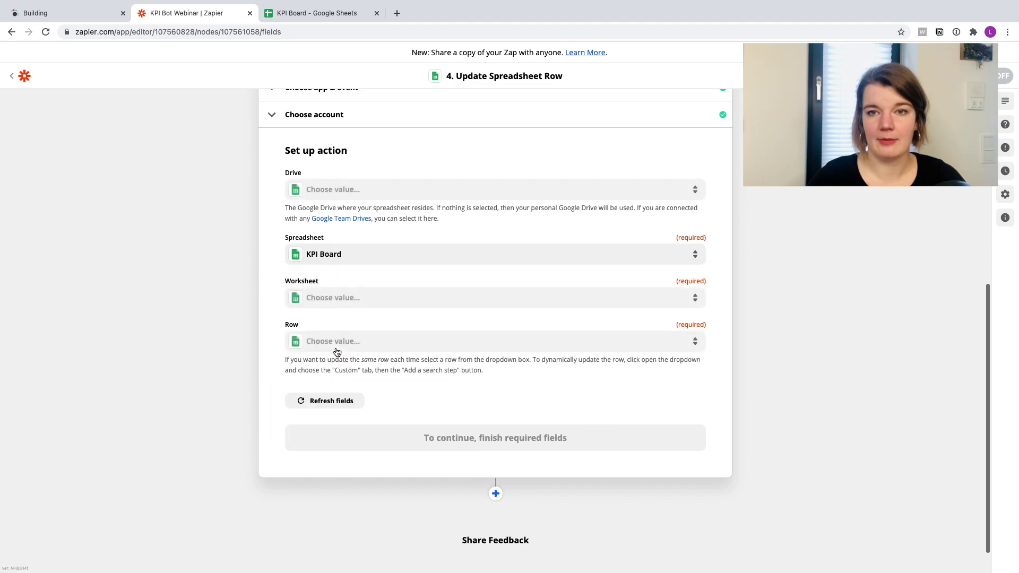
{"action": "left_click", "coordinate": [316, 302]}
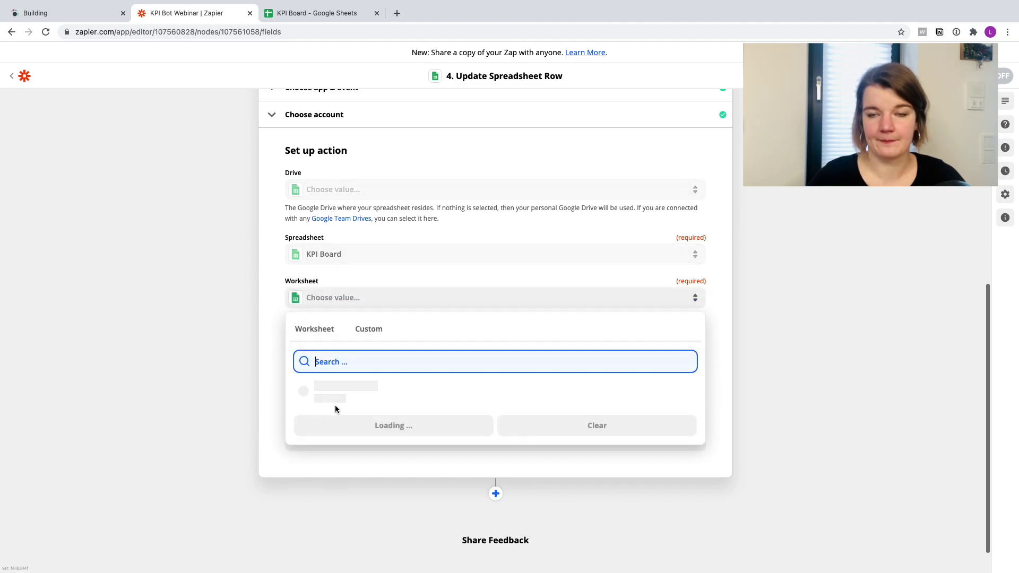
{"action": "left_click", "coordinate": [329, 389]}
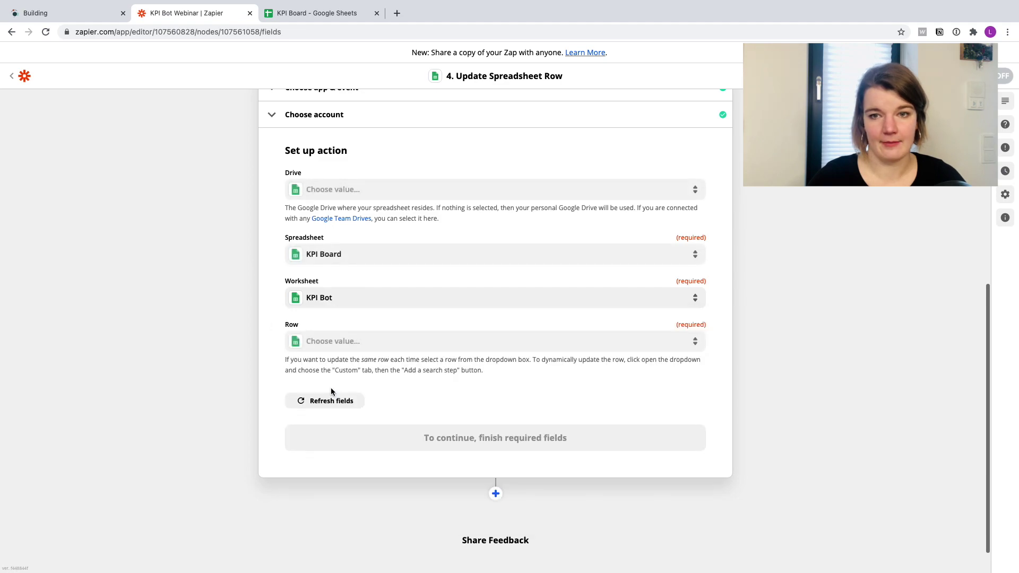
- Check the row number of Yesterday in the KPI Board sheet and set the update action's row to 4
{"action": "left_click", "coordinate": [319, 341]}
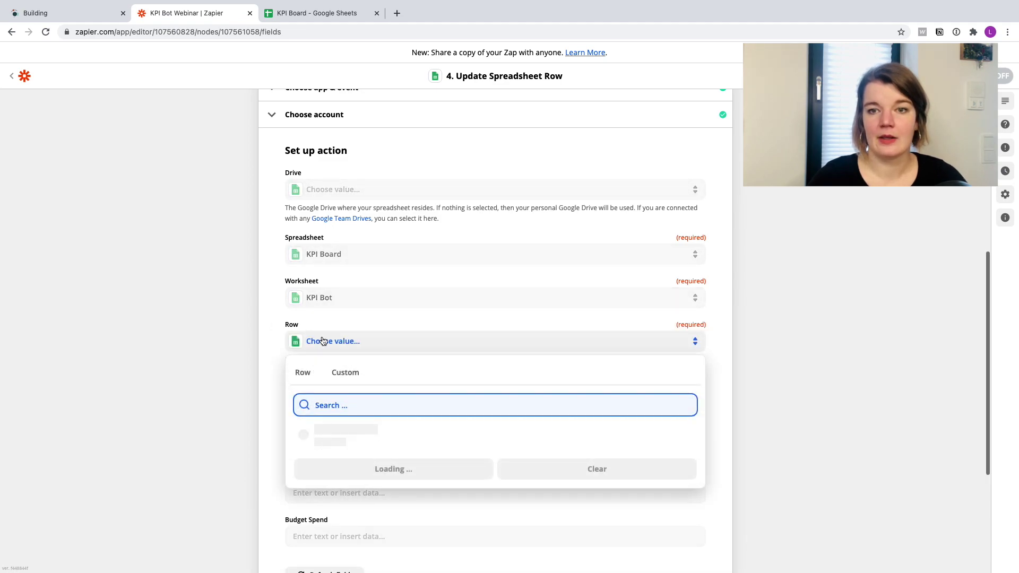
{"action": "left_click", "coordinate": [305, 15]}
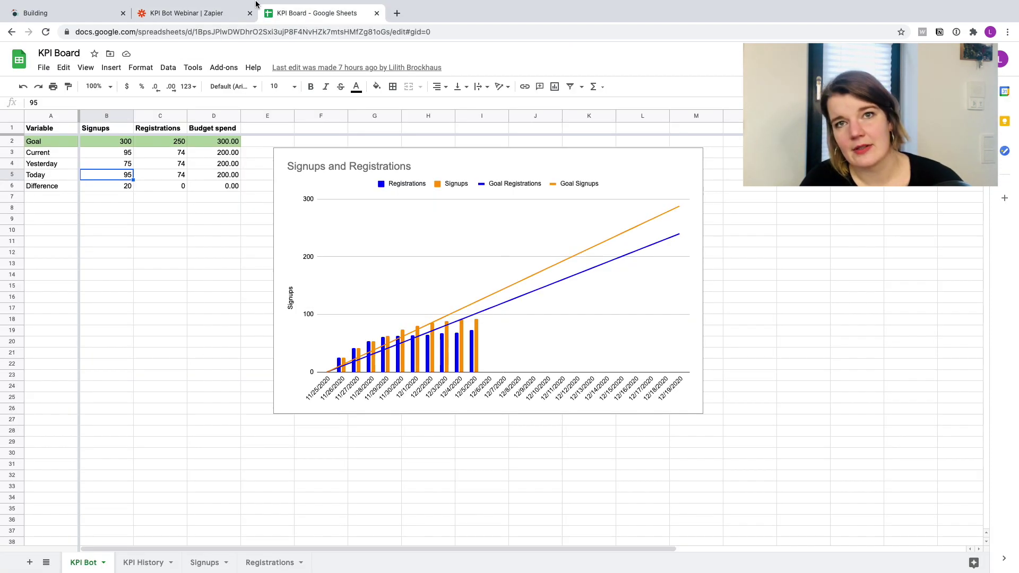
{"action": "left_click", "coordinate": [197, 13]}
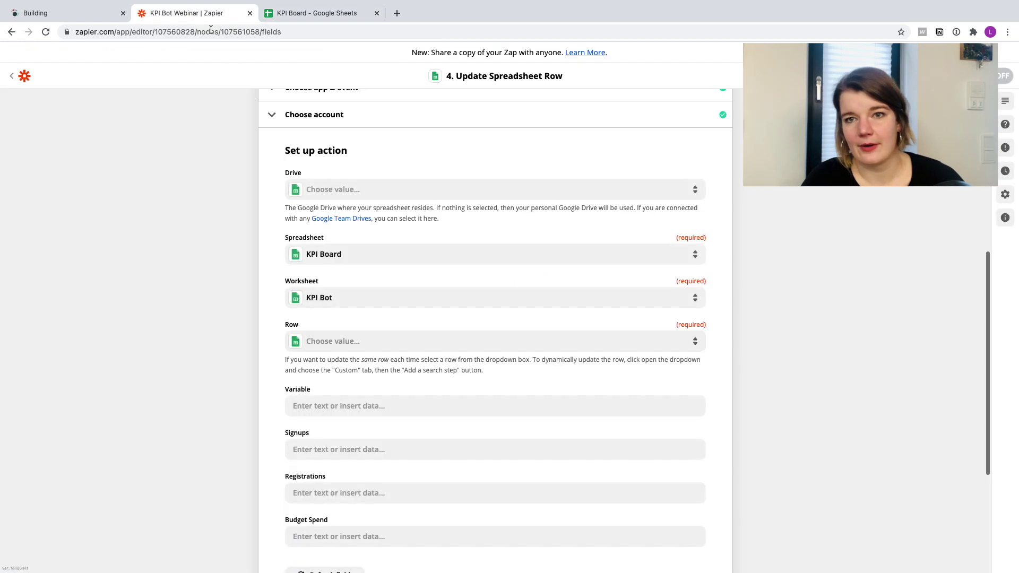
{"action": "left_click", "coordinate": [332, 345]}
{"action": "left_click", "coordinate": [334, 493]}
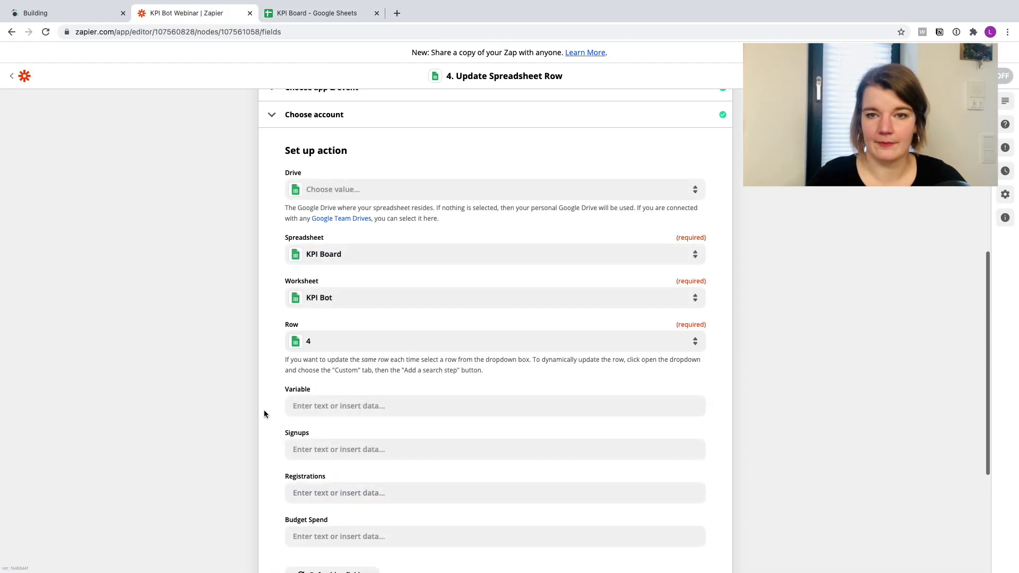
- Fill the Signups and Registrations fields with the matching values from the "look up today" step
{"action": "scroll", "coordinate": [263, 410], "scroll_direction": "down", "scroll_amount": 3}
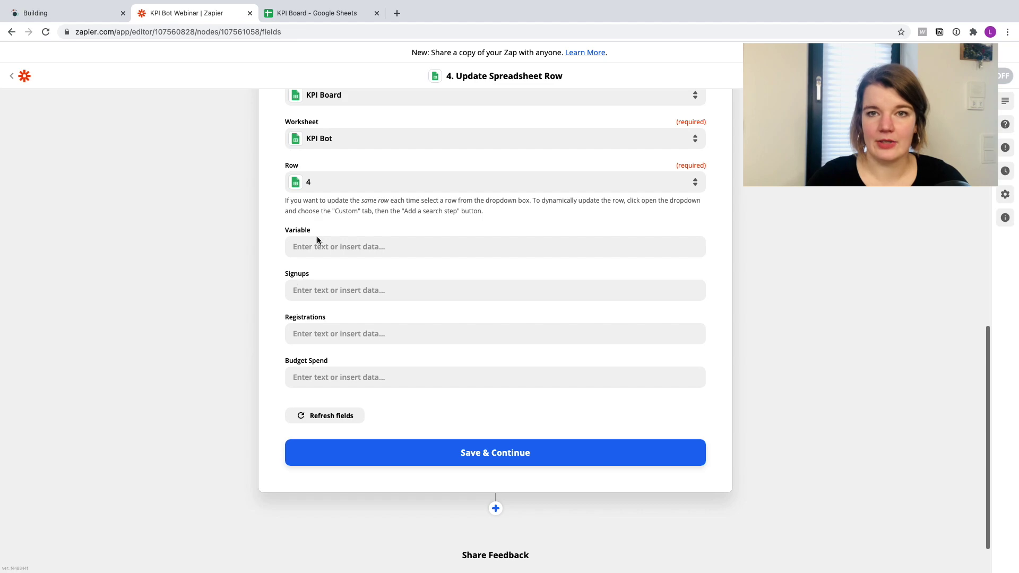
{"action": "left_click", "coordinate": [308, 291]}
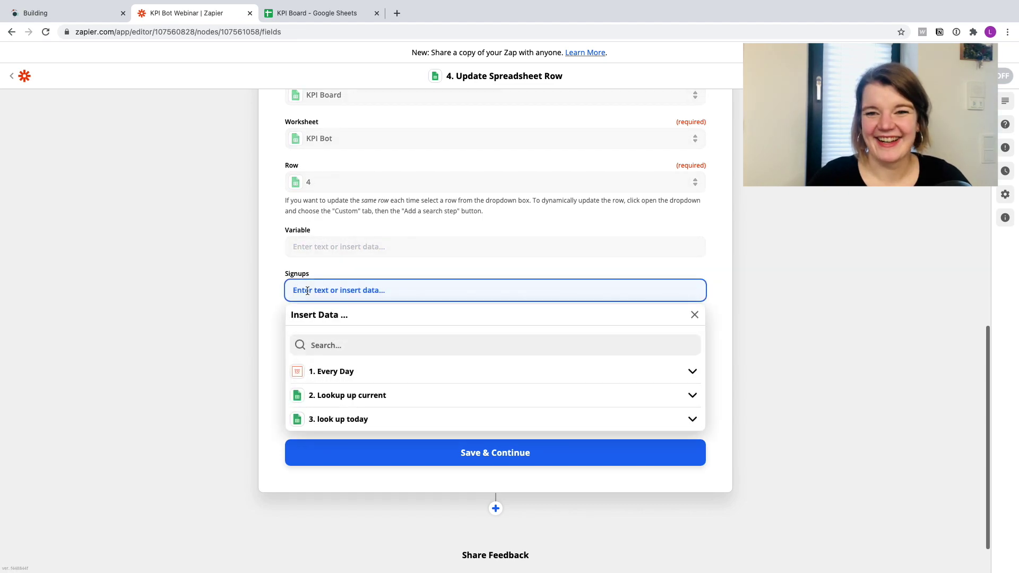
{"action": "left_click", "coordinate": [345, 423]}
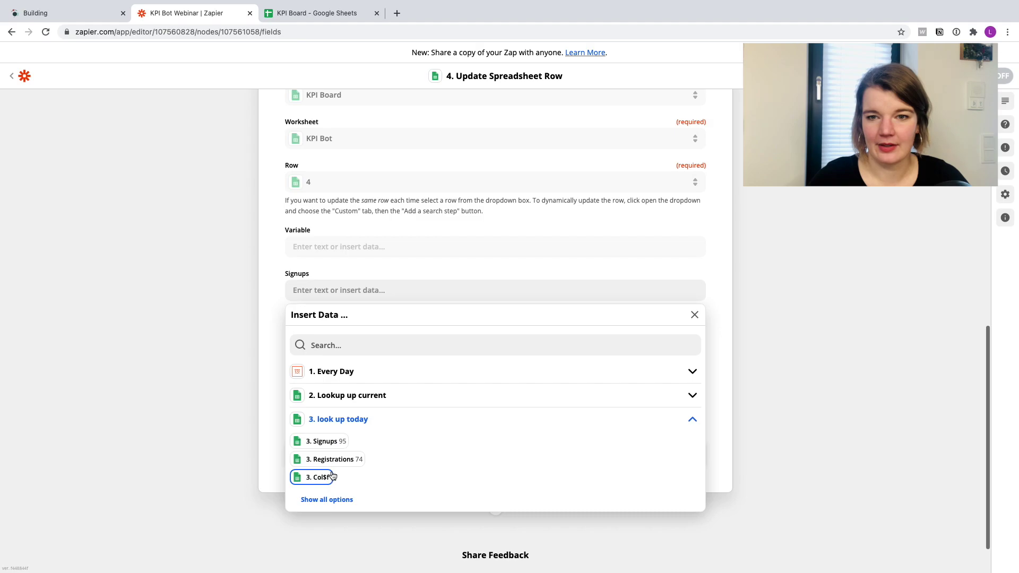
{"action": "left_click", "coordinate": [325, 446]}
{"action": "left_click", "coordinate": [258, 351]}
{"action": "left_click", "coordinate": [331, 334]}
{"action": "left_click", "coordinate": [336, 459]}
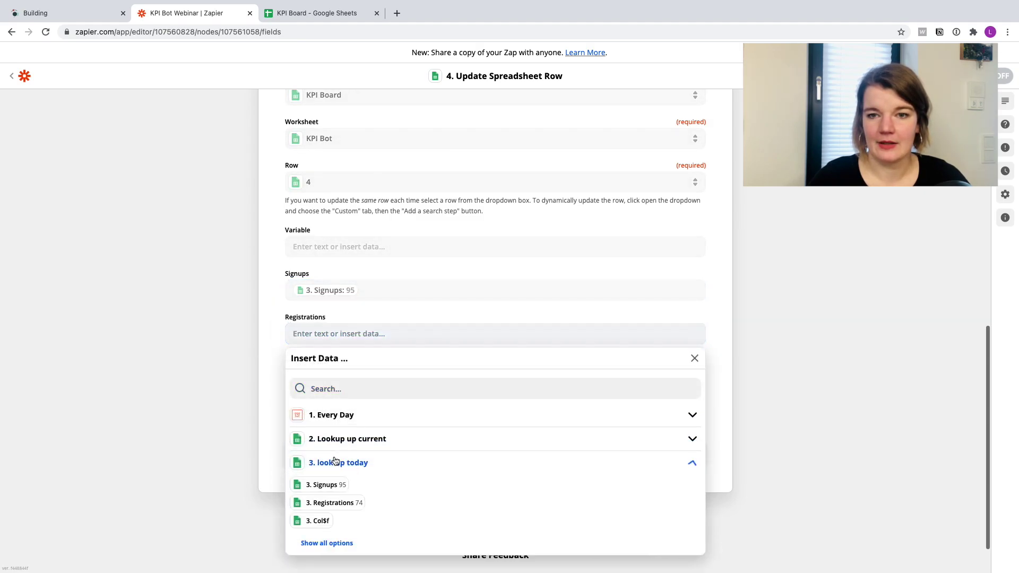
{"action": "left_click", "coordinate": [330, 503]}
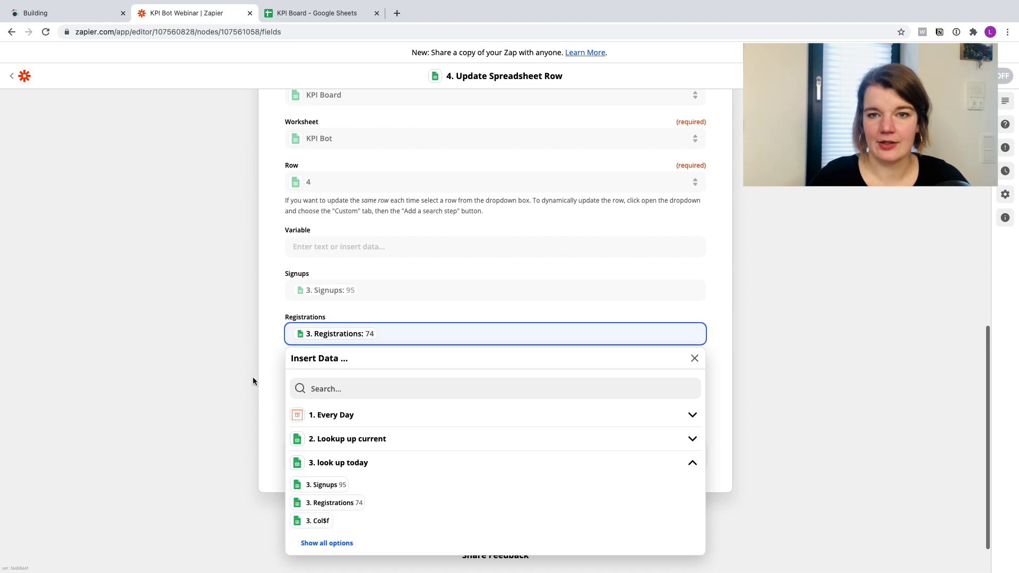
{"action": "left_click", "coordinate": [256, 380]}
- Fill Budget Spend with the Budget spend value from "look up today" and save the action setup
{"action": "left_click", "coordinate": [324, 376]}
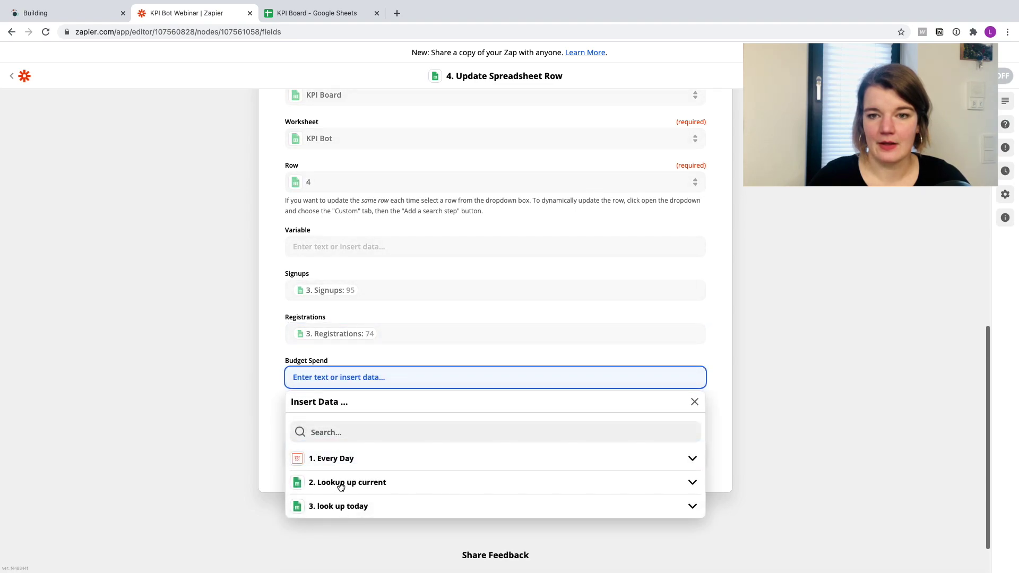
{"action": "left_click", "coordinate": [344, 505]}
{"action": "scroll", "coordinate": [387, 505], "scroll_direction": "down", "scroll_amount": 2}
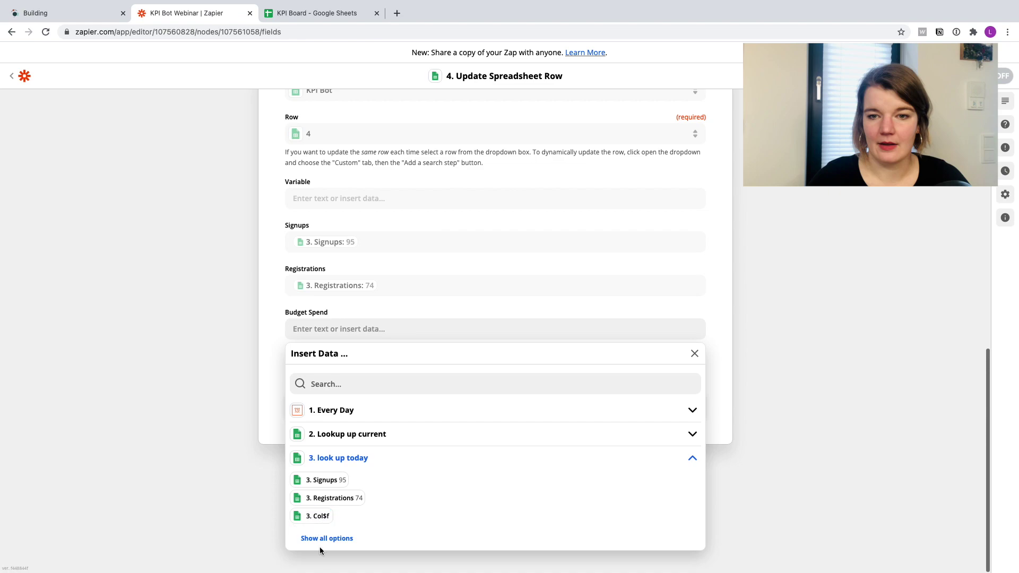
{"action": "left_click", "coordinate": [323, 539]}
{"action": "scroll", "coordinate": [382, 487], "scroll_direction": "down", "scroll_amount": 1}
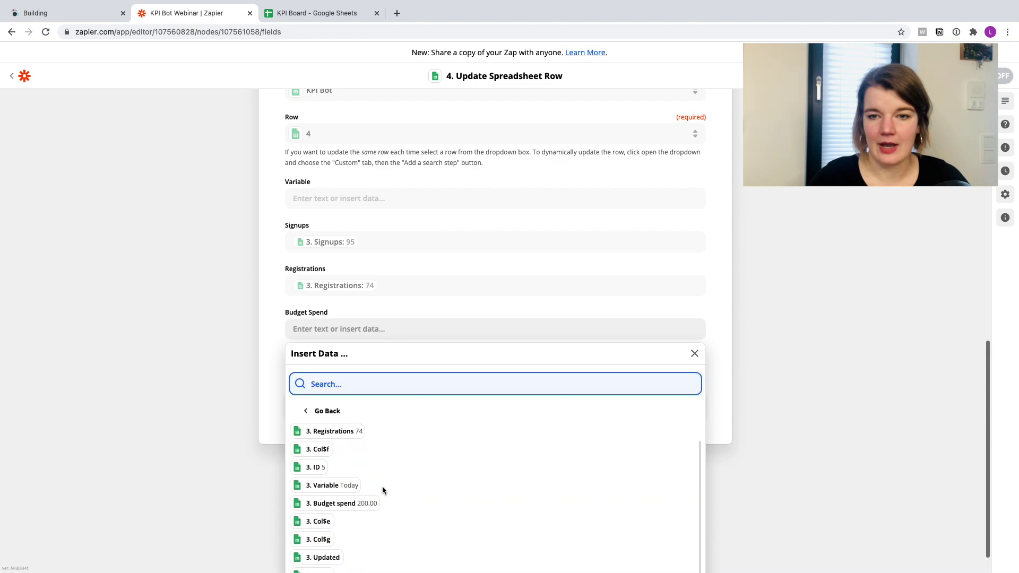
{"action": "left_click", "coordinate": [332, 509]}
{"action": "left_click", "coordinate": [267, 365]}
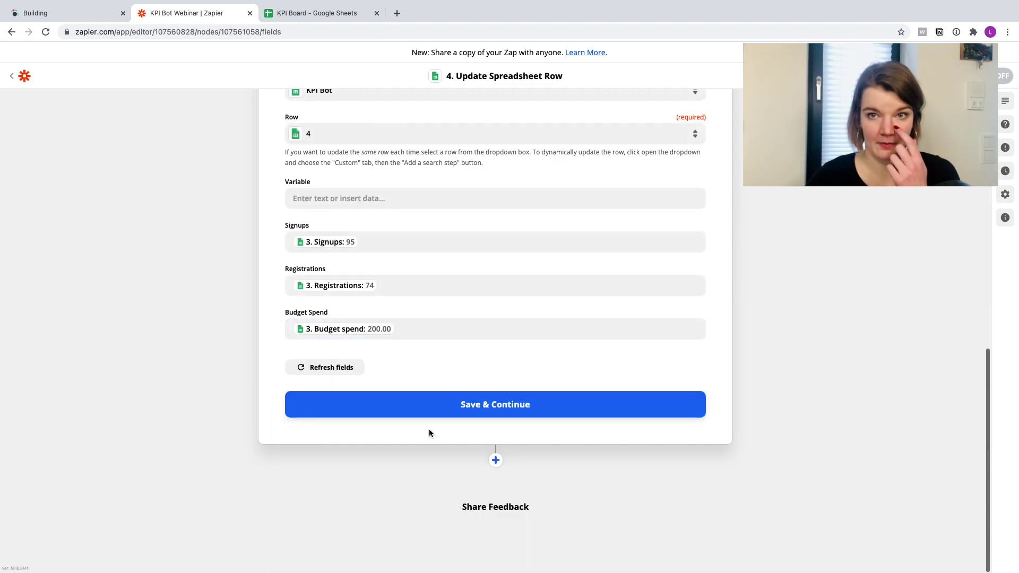
{"action": "left_click", "coordinate": [430, 411]}
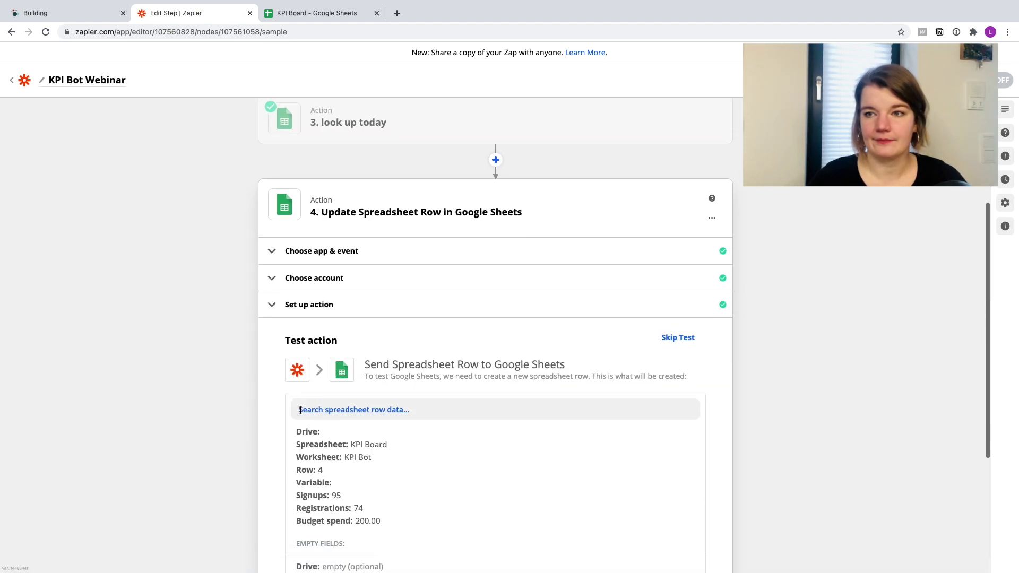
- Rename the fourth step's update action "update yesterday with today"
{"action": "left_click", "coordinate": [711, 160]}
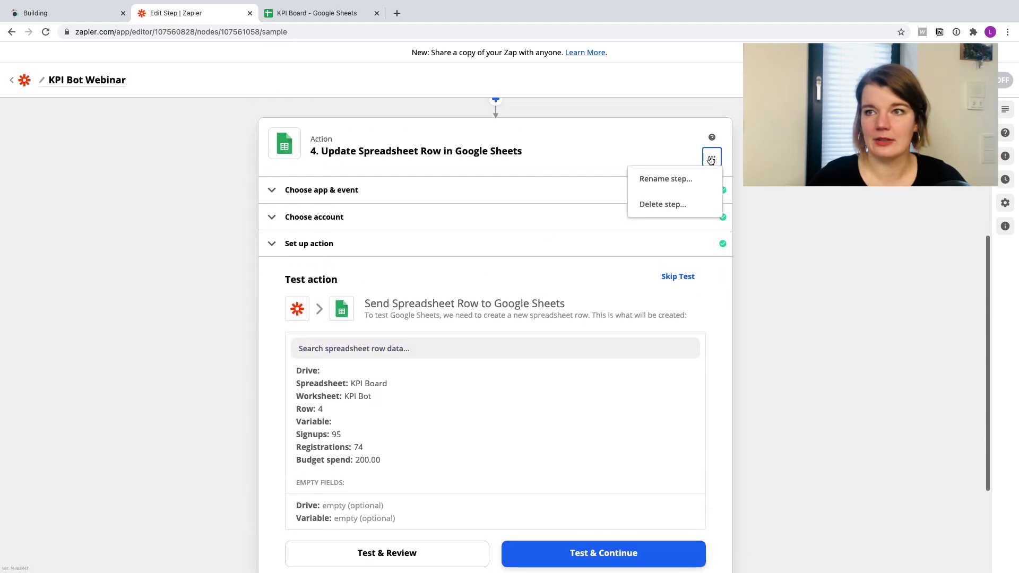
{"action": "left_click", "coordinate": [648, 186]}
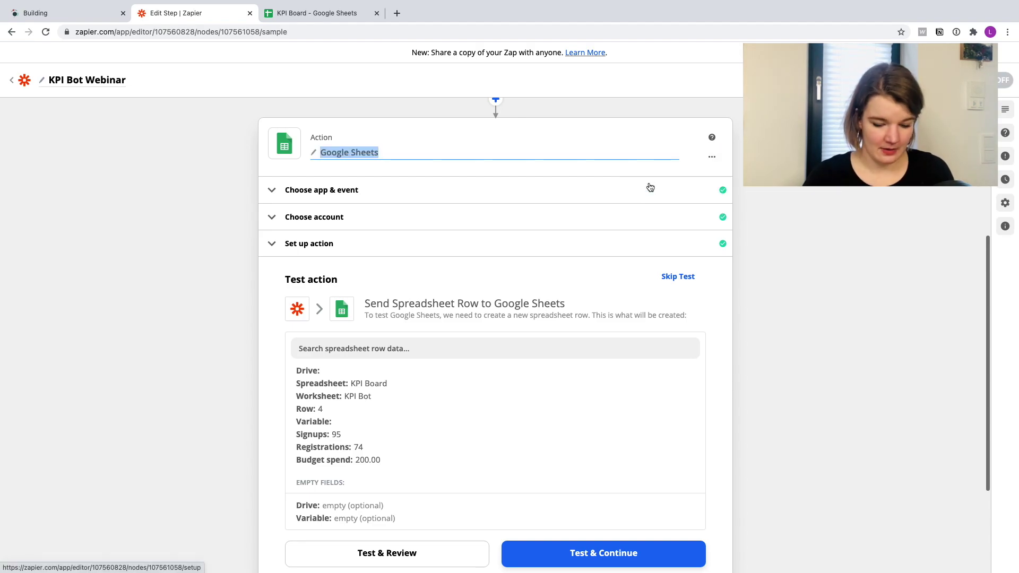
{"action": "type", "text": "update yes"}
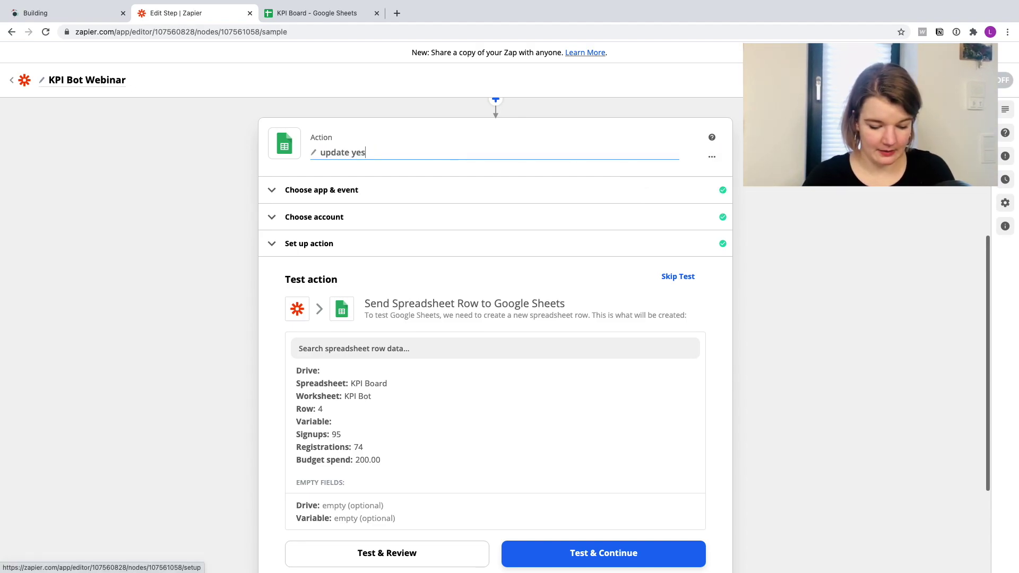
{"action": "type", "text": "terday with today"}
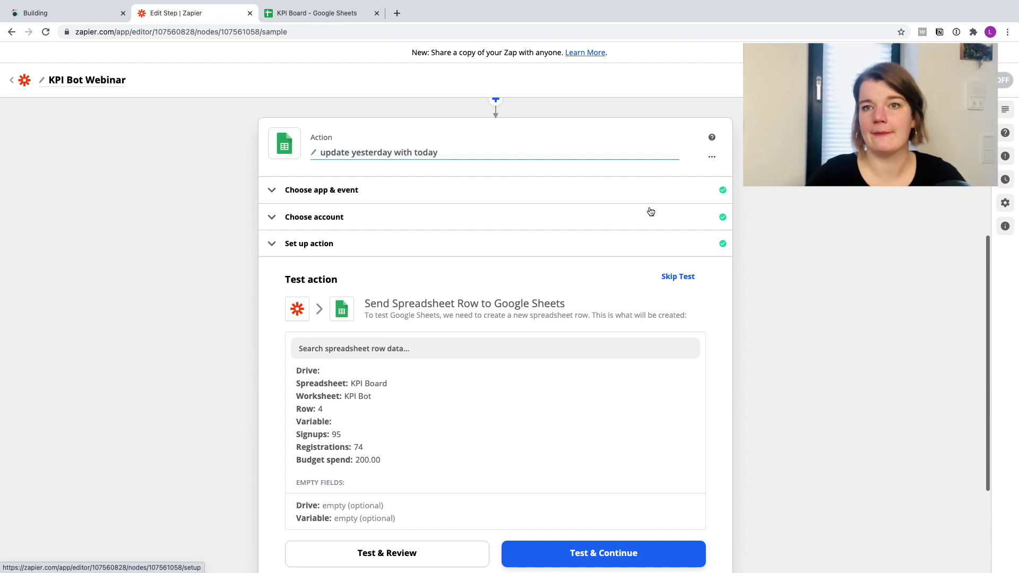
- Test the "update yesterday with today" action, review the returned row data and close the action
{"action": "scroll", "coordinate": [643, 263], "scroll_direction": "down", "scroll_amount": 3}
{"action": "left_click", "coordinate": [388, 406]}
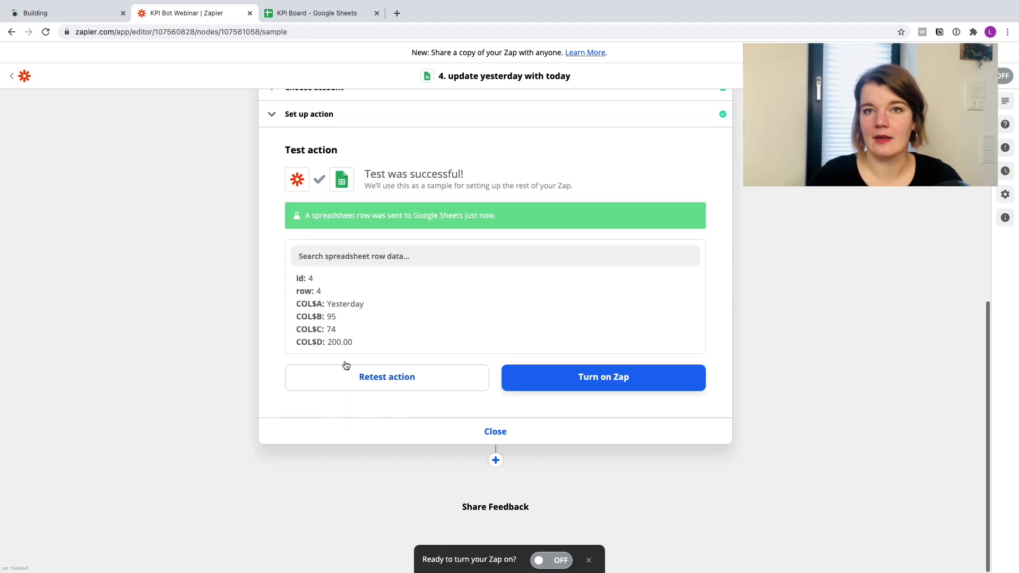
{"action": "left_click", "coordinate": [393, 423]}
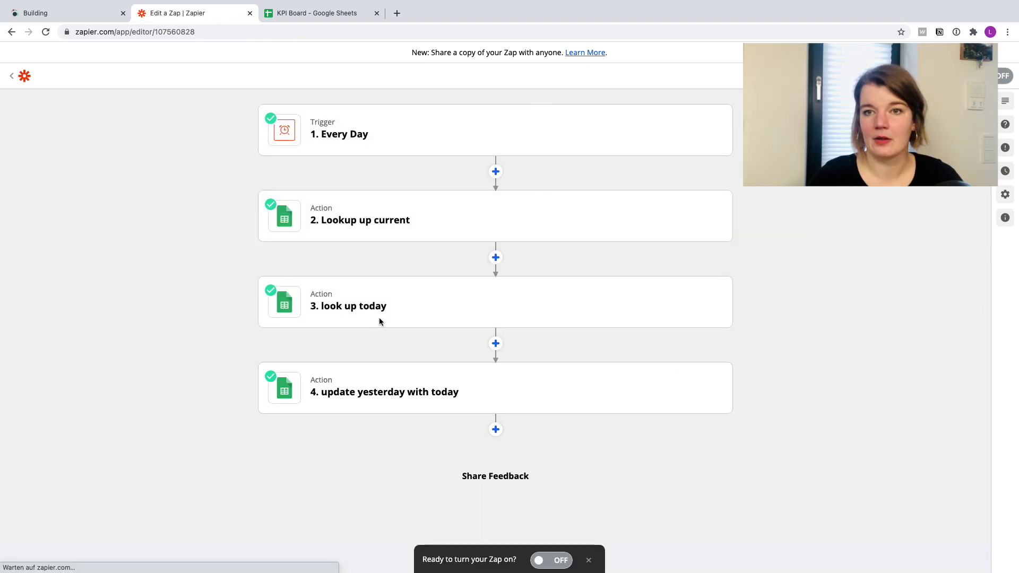
- Add a Google Sheets action after "update yesterday with today" with the event Update Spreadsheet Row and continue
{"action": "left_click", "coordinate": [495, 439]}
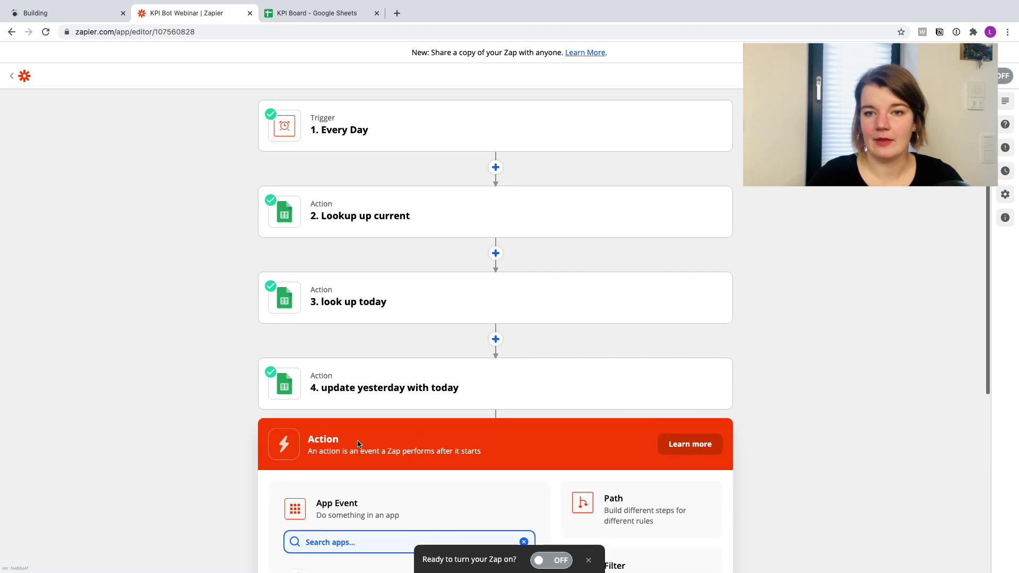
{"action": "left_click", "coordinate": [455, 413]}
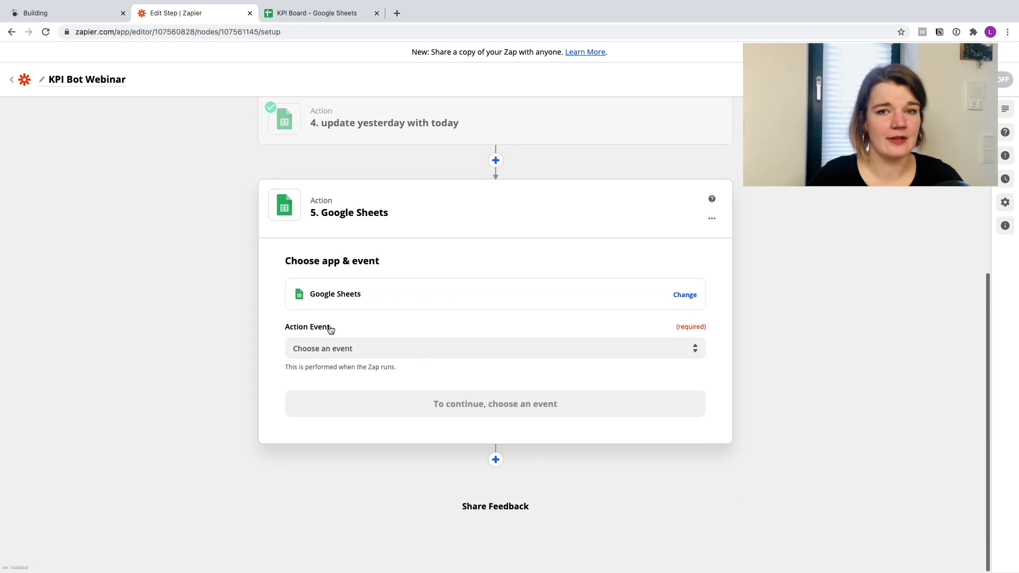
{"action": "left_click", "coordinate": [337, 349]}
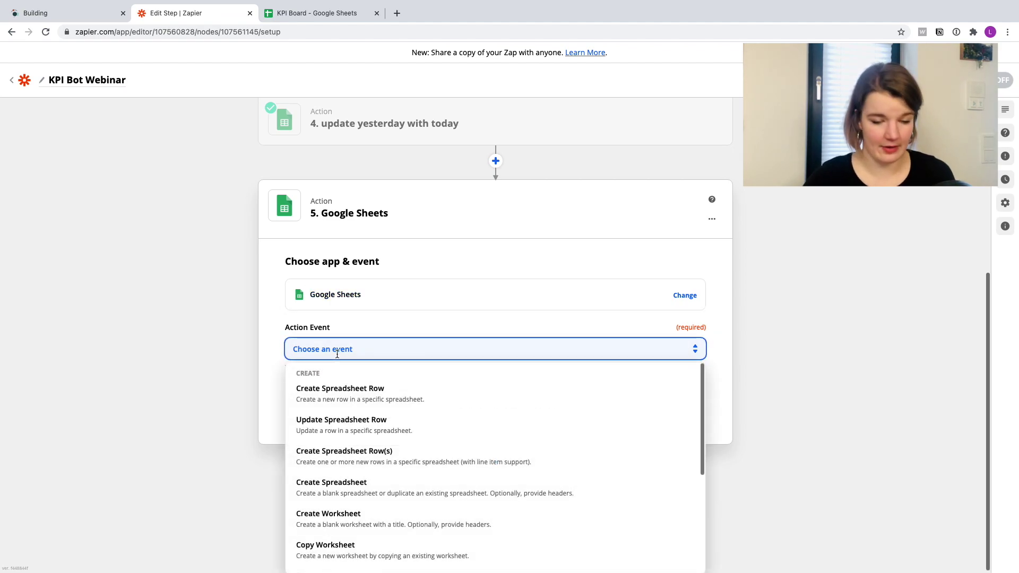
{"action": "left_click", "coordinate": [345, 419]}
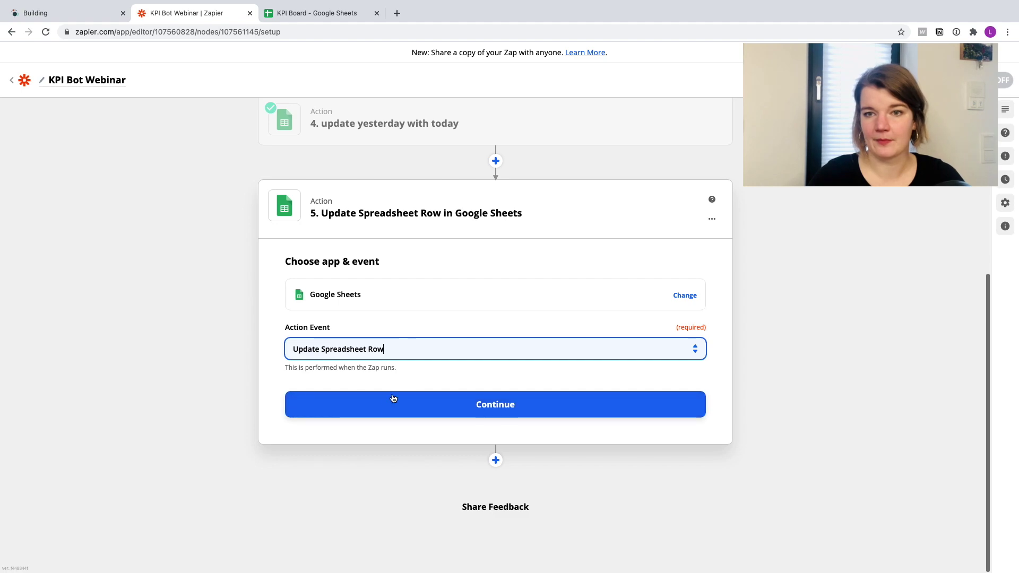
{"action": "left_click", "coordinate": [382, 407]}
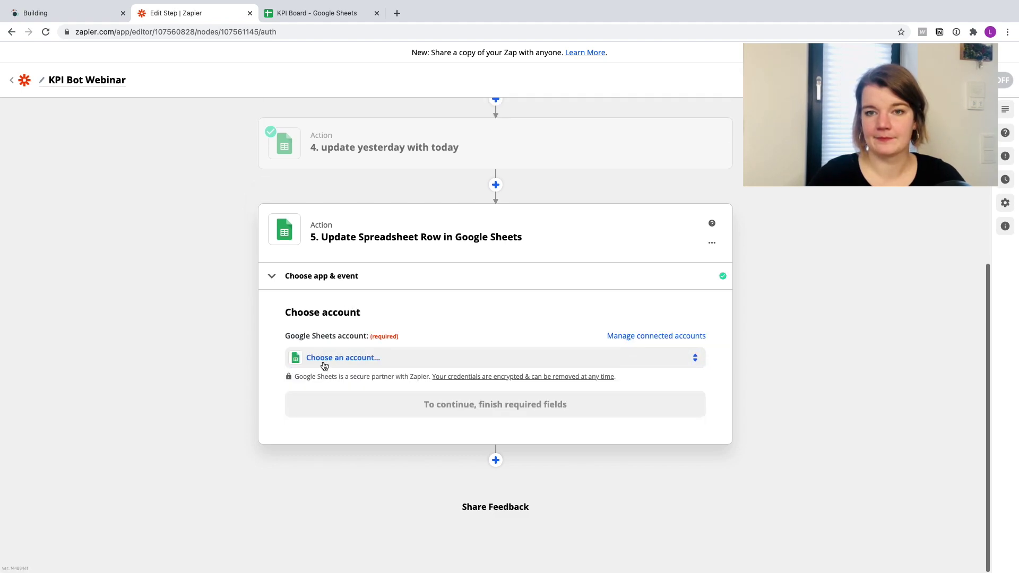
- Choose the private Google Sheets account for the fifth step's Update Spreadsheet Row action and continue
{"action": "left_click", "coordinate": [324, 359]}
{"action": "left_click", "coordinate": [353, 518]}
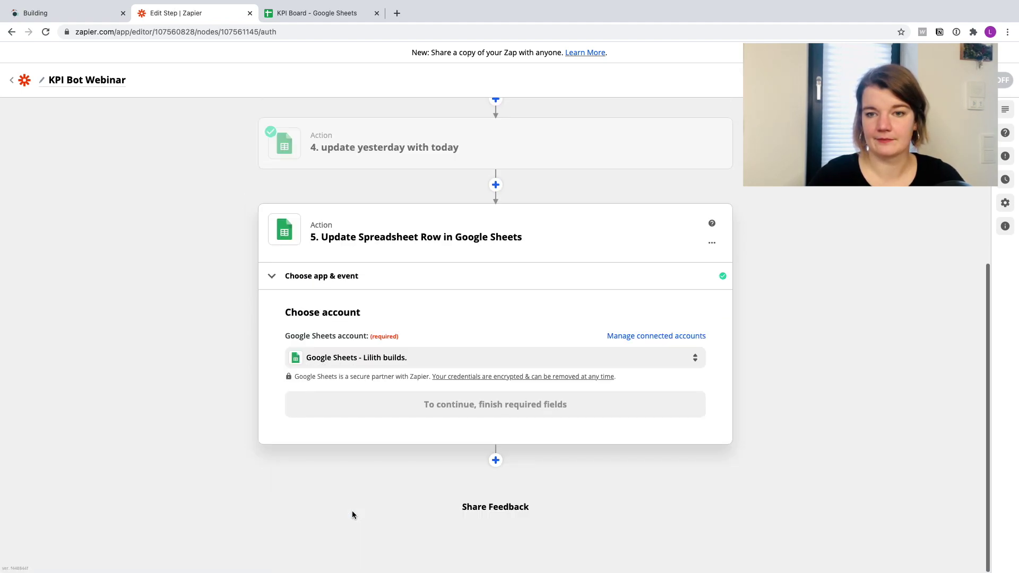
{"action": "left_click", "coordinate": [348, 403]}
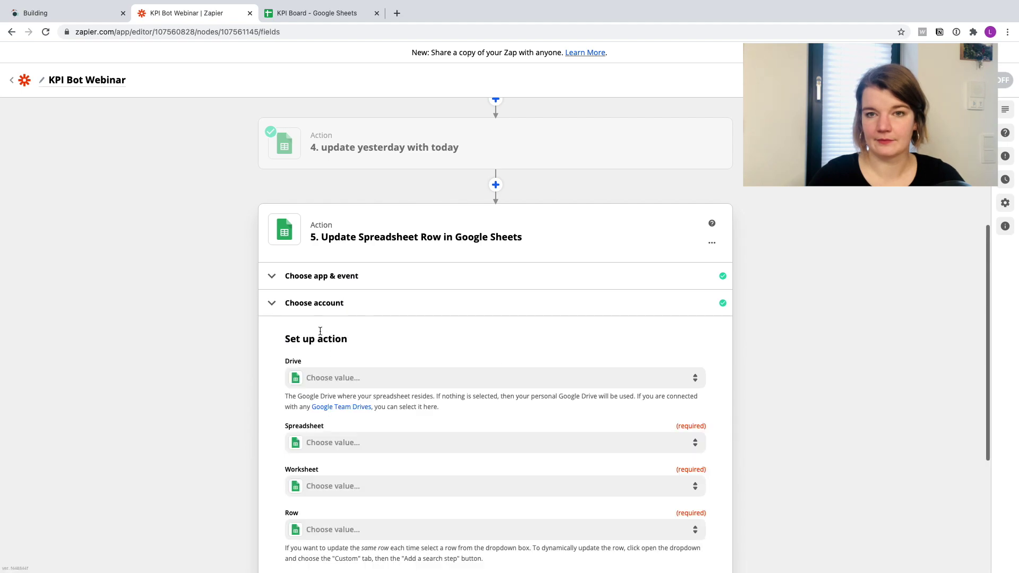
- Set the fifth step's spreadsheet to KPI Board and its worksheet to KPI Bot
{"action": "left_click", "coordinate": [326, 229]}
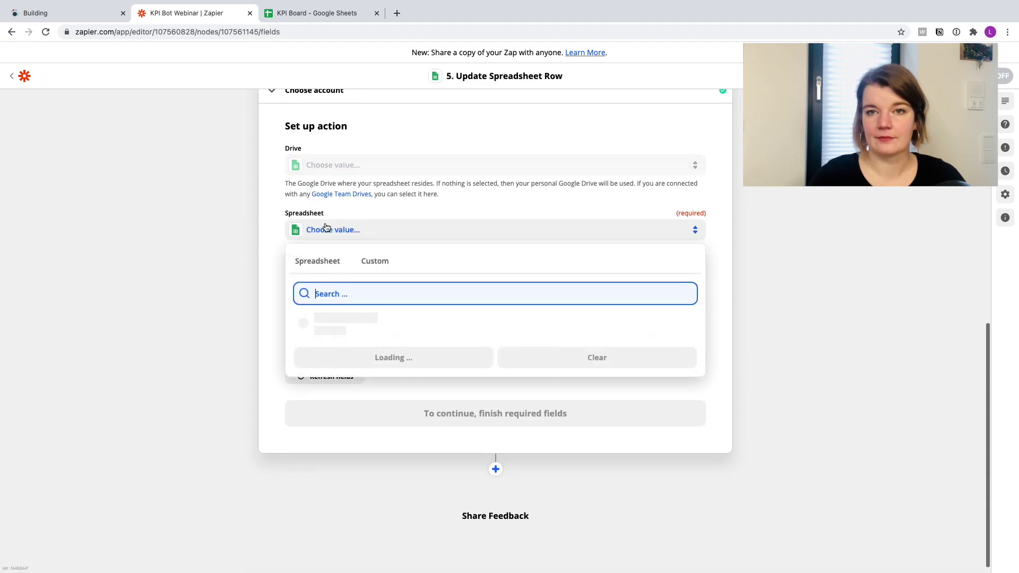
{"action": "left_click", "coordinate": [338, 330]}
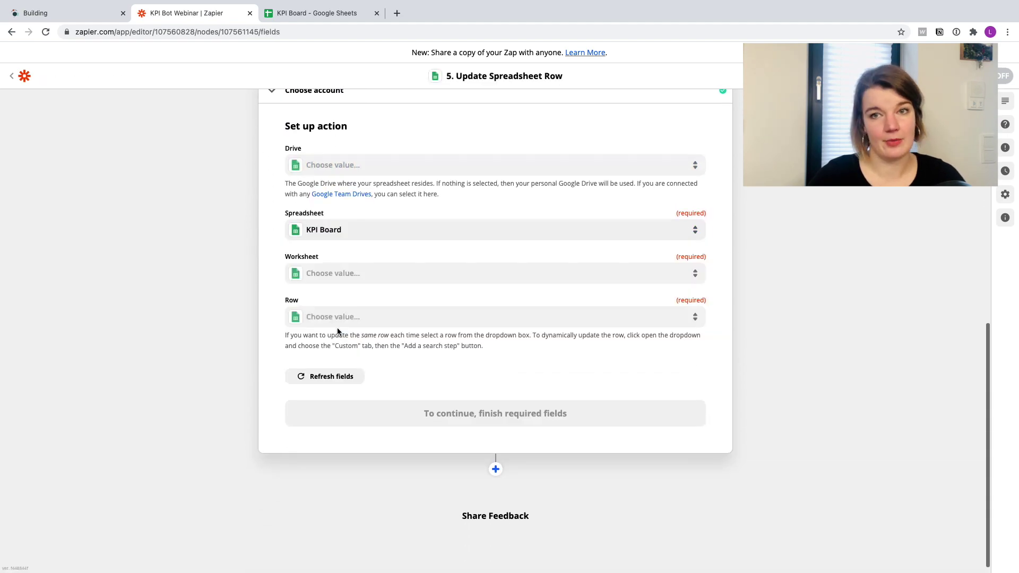
{"action": "left_click", "coordinate": [323, 274]}
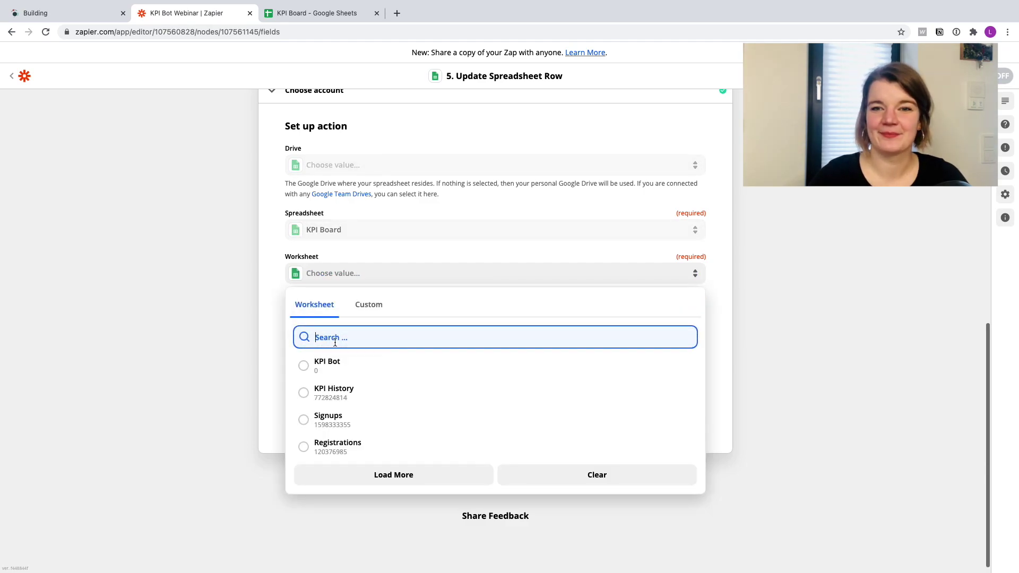
{"action": "left_click", "coordinate": [332, 367]}
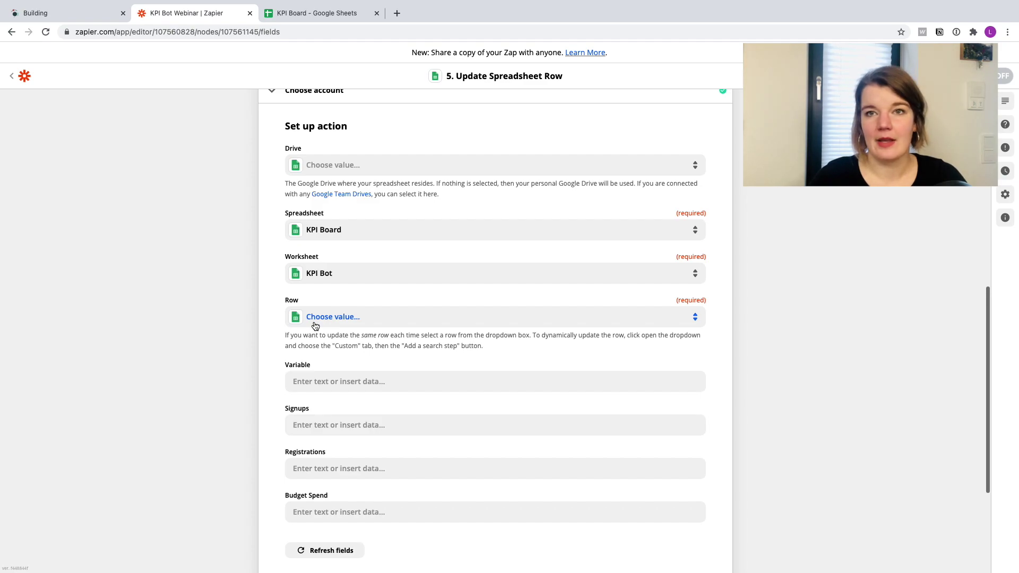
- Check the KPI Board sheet for the Today row and set the fifth step's row to update to 5
{"action": "scroll", "coordinate": [313, 327], "scroll_direction": "up", "scroll_amount": 3}
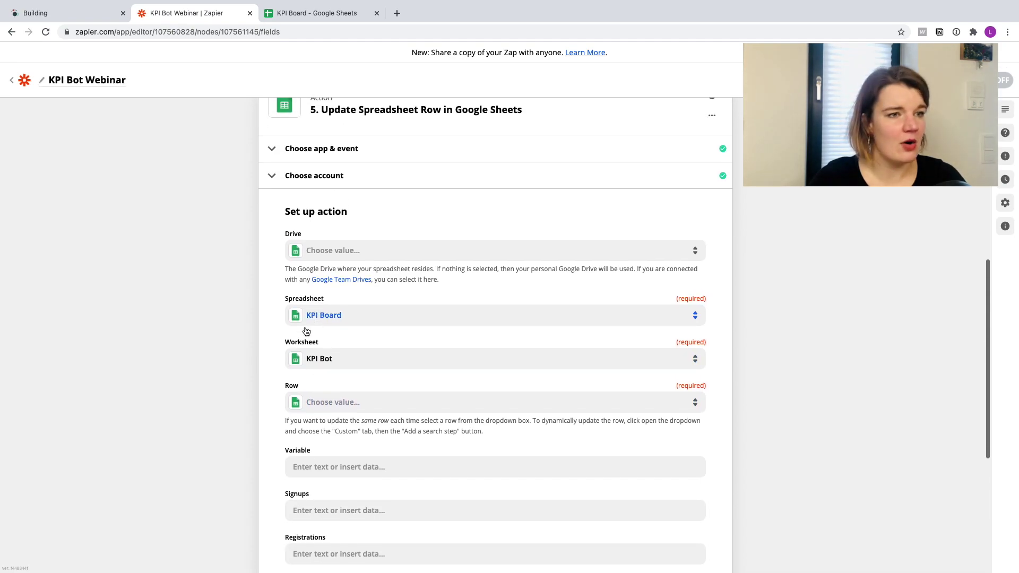
{"action": "left_click", "coordinate": [313, 12]}
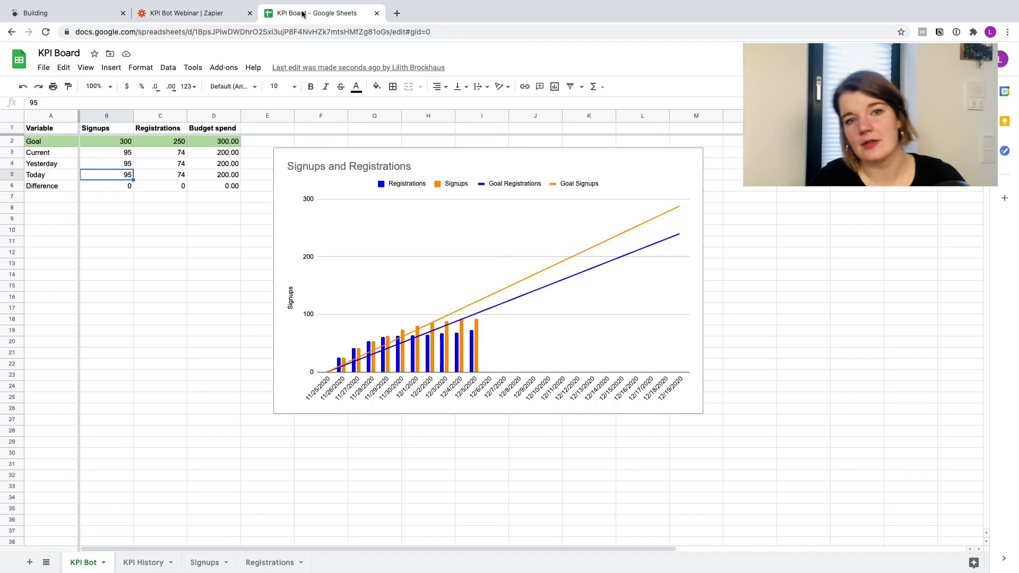
{"action": "left_click", "coordinate": [211, 14]}
{"action": "left_click", "coordinate": [333, 402]}
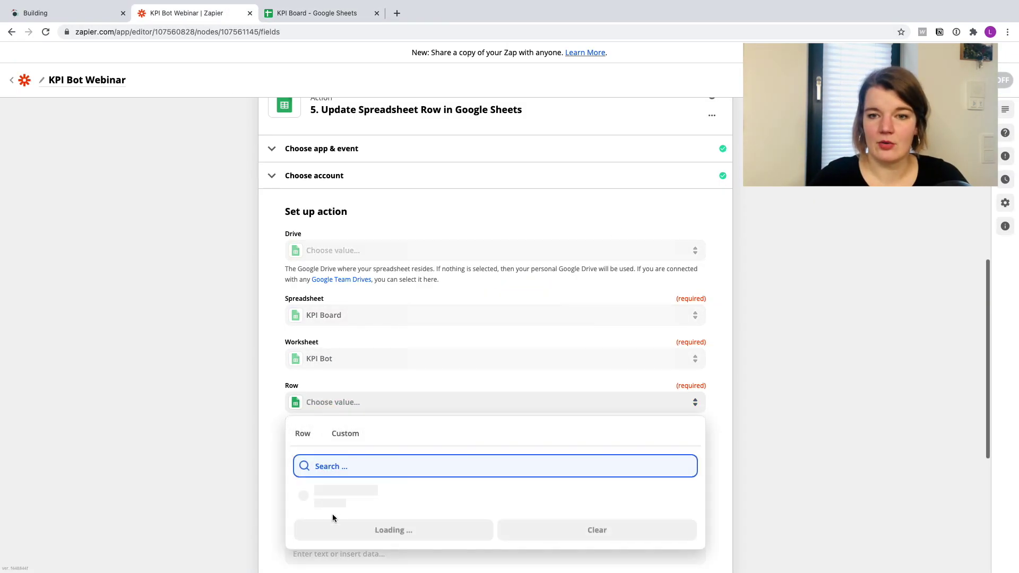
{"action": "left_click", "coordinate": [332, 477]}
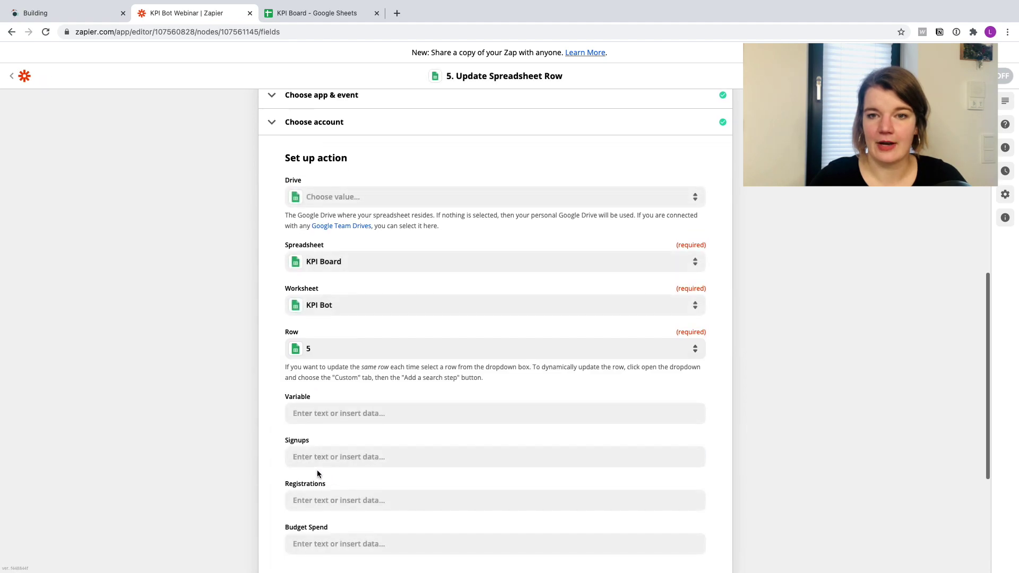
- Fill the fifth step's Signups and Registrations fields with the matching values from the "Lookup up current" step
{"action": "scroll", "coordinate": [323, 473], "scroll_direction": "down", "scroll_amount": 5}
{"action": "left_click", "coordinate": [328, 267]}
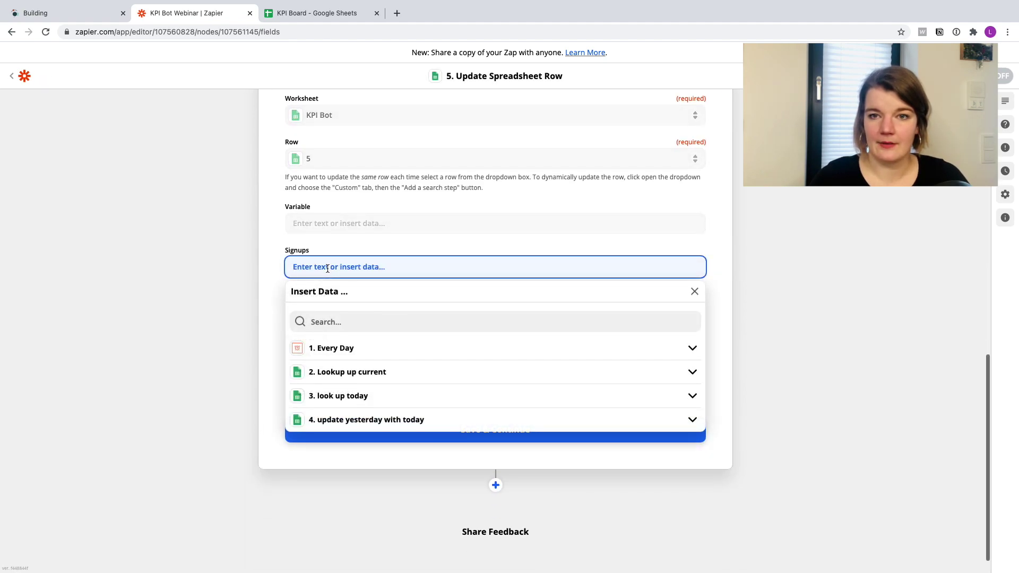
{"action": "left_click", "coordinate": [334, 380]}
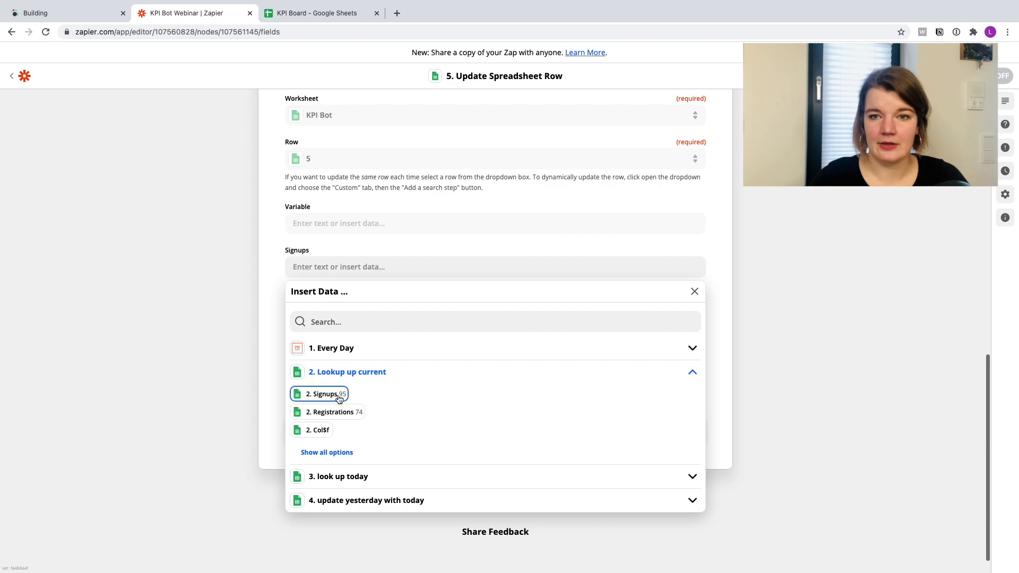
{"action": "left_click", "coordinate": [326, 398]}
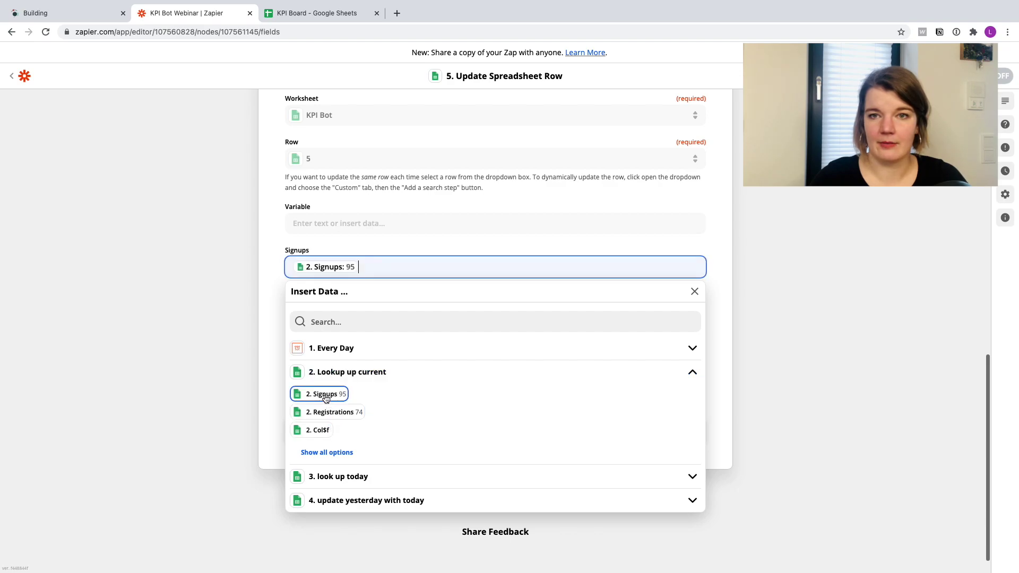
{"action": "left_click", "coordinate": [276, 322]}
{"action": "left_click", "coordinate": [317, 311]}
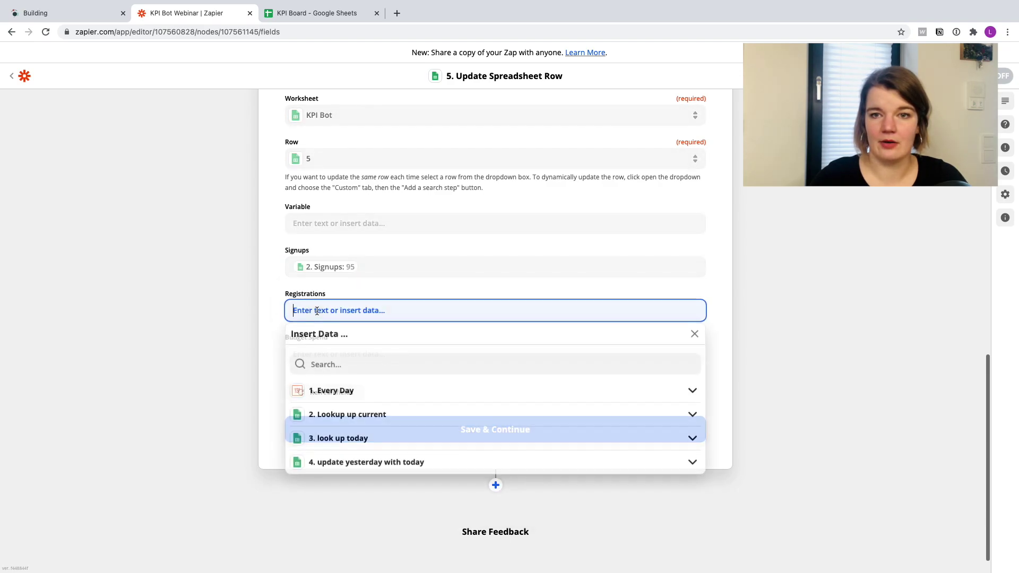
{"action": "left_click", "coordinate": [328, 417]}
{"action": "left_click", "coordinate": [344, 458]}
{"action": "left_click", "coordinate": [275, 326]}
- Fill Budget Spend with the Budget spend value from "Lookup up current", then save the action setup and continue
{"action": "left_click", "coordinate": [324, 352]}
{"action": "left_click", "coordinate": [337, 460]}
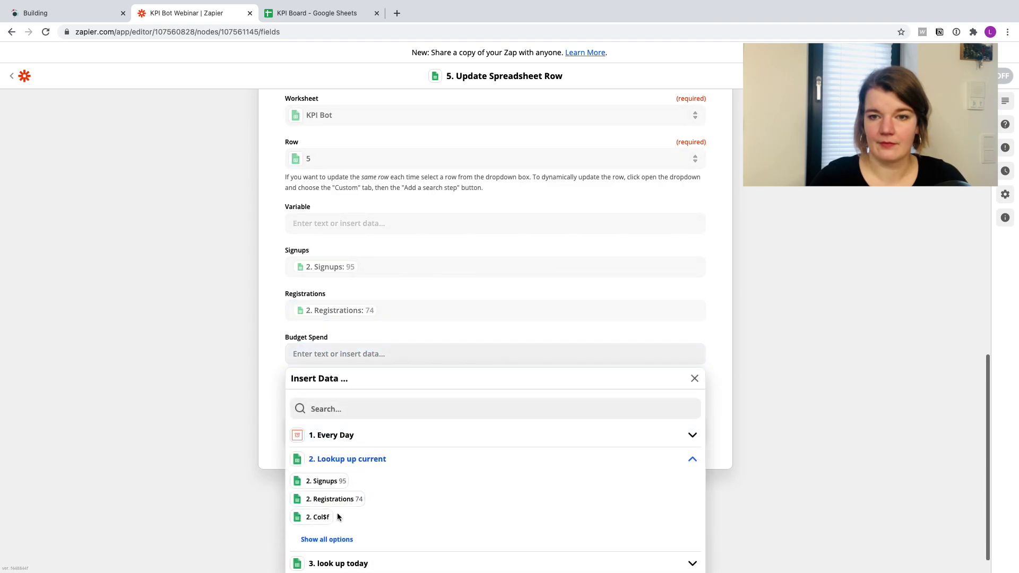
{"action": "left_click", "coordinate": [325, 541]}
{"action": "left_click", "coordinate": [326, 528]}
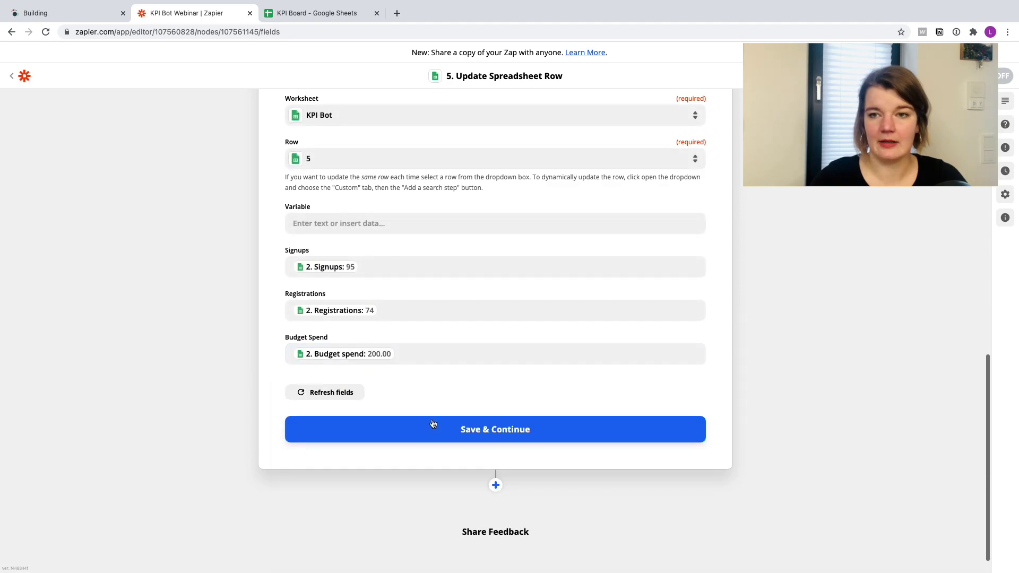
{"action": "left_click", "coordinate": [388, 434]}
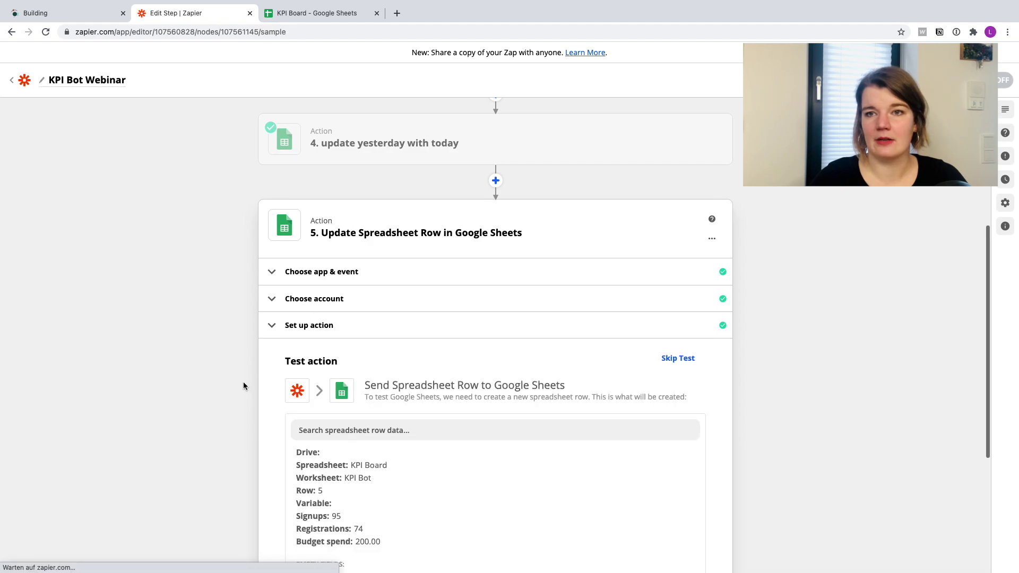
- Rename the fifth step's update action "update today with current"
{"action": "left_click", "coordinate": [711, 239]}
{"action": "left_click", "coordinate": [663, 259]}
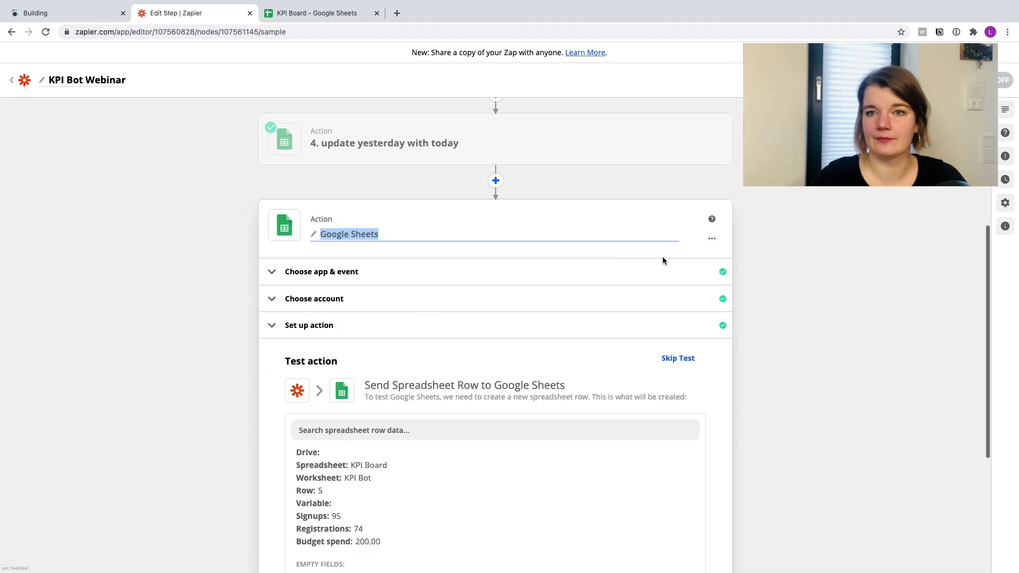
{"action": "type", "text": "update"}
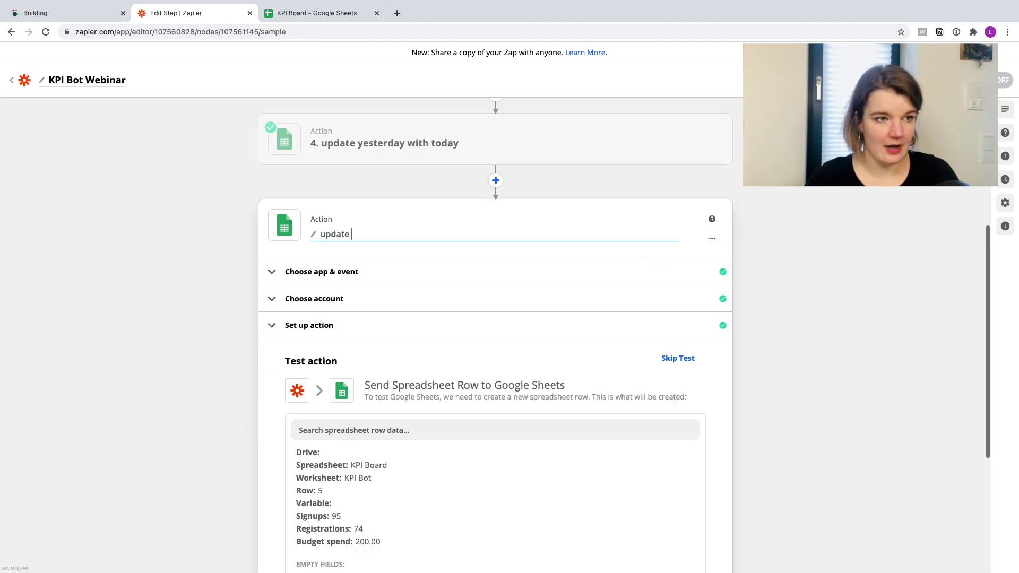
{"action": "type", "text": " today with current"}
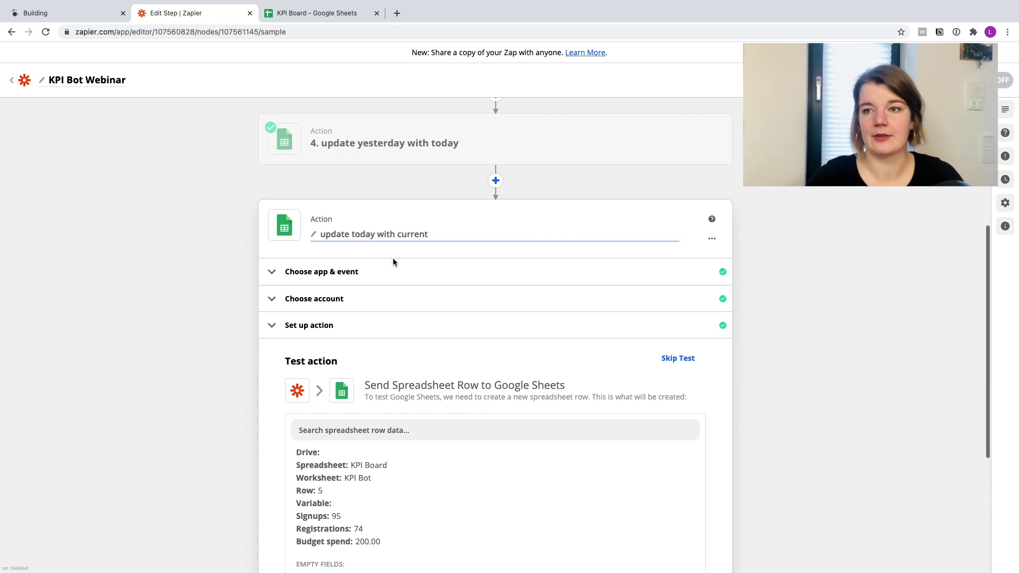
- Test the "update today with current" action, review the returned row data and close the action
{"action": "scroll", "coordinate": [372, 425], "scroll_direction": "down", "scroll_amount": 5}
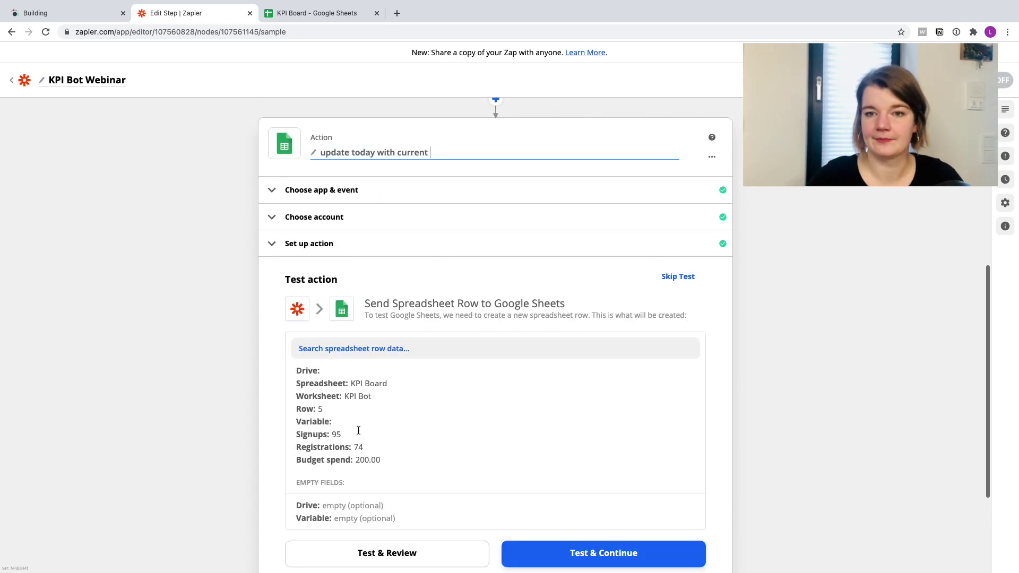
{"action": "left_click", "coordinate": [375, 405]}
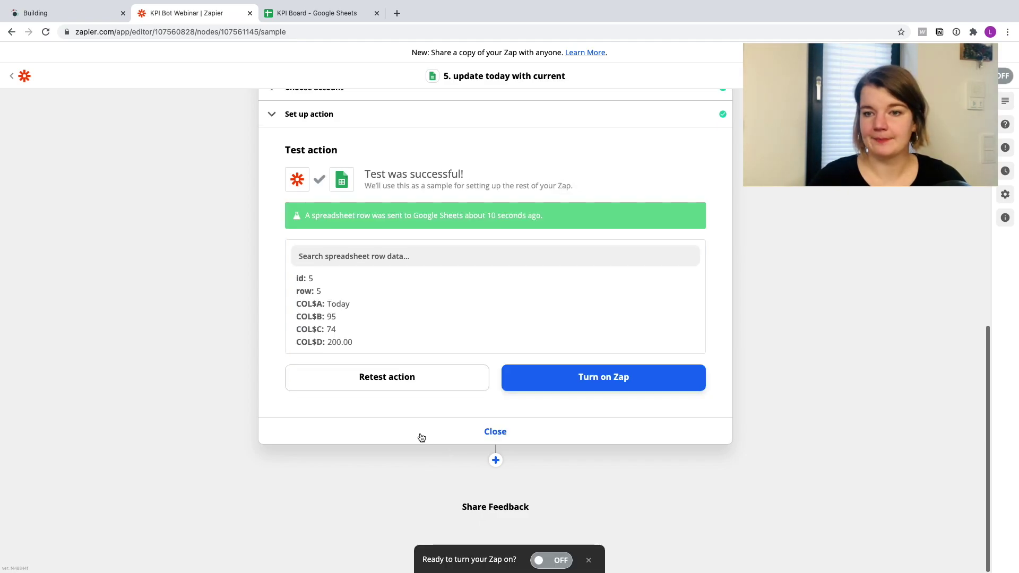
{"action": "left_click", "coordinate": [422, 437]}
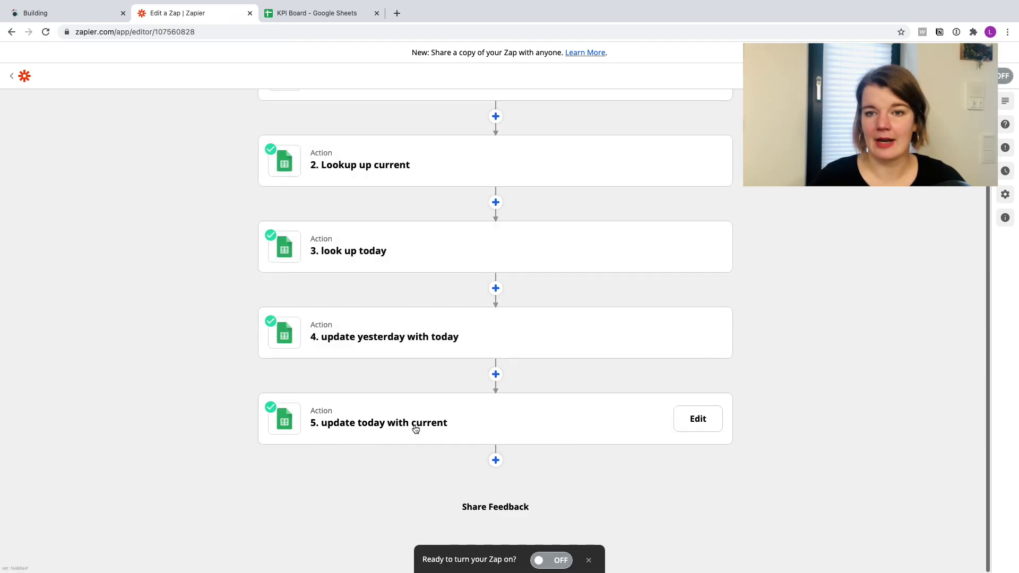
- Add a Google Sheets action after "update today with current" with the event Lookup Spreadsheet Row and continue
{"action": "left_click", "coordinate": [495, 462]}
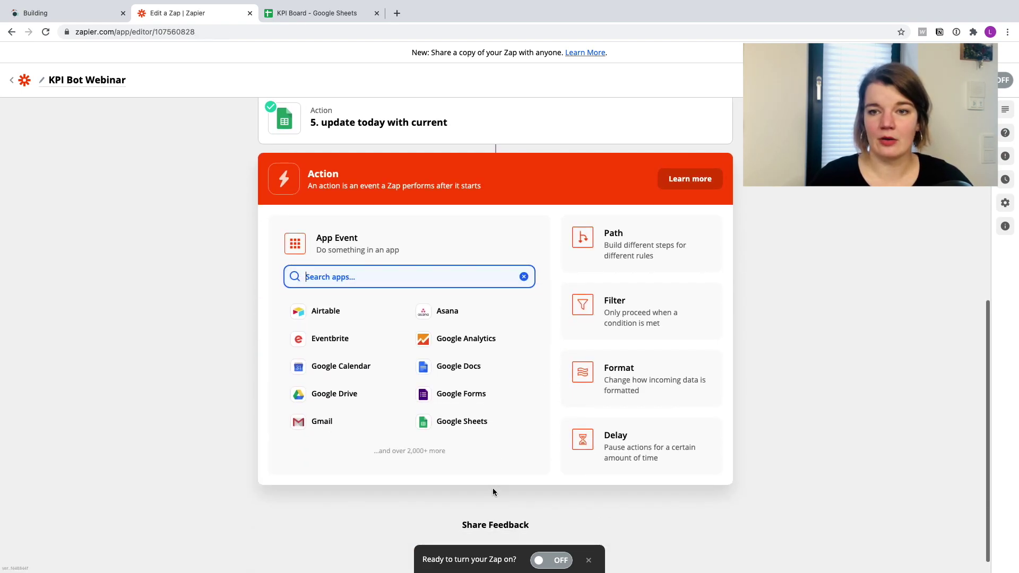
{"action": "left_click", "coordinate": [448, 419]}
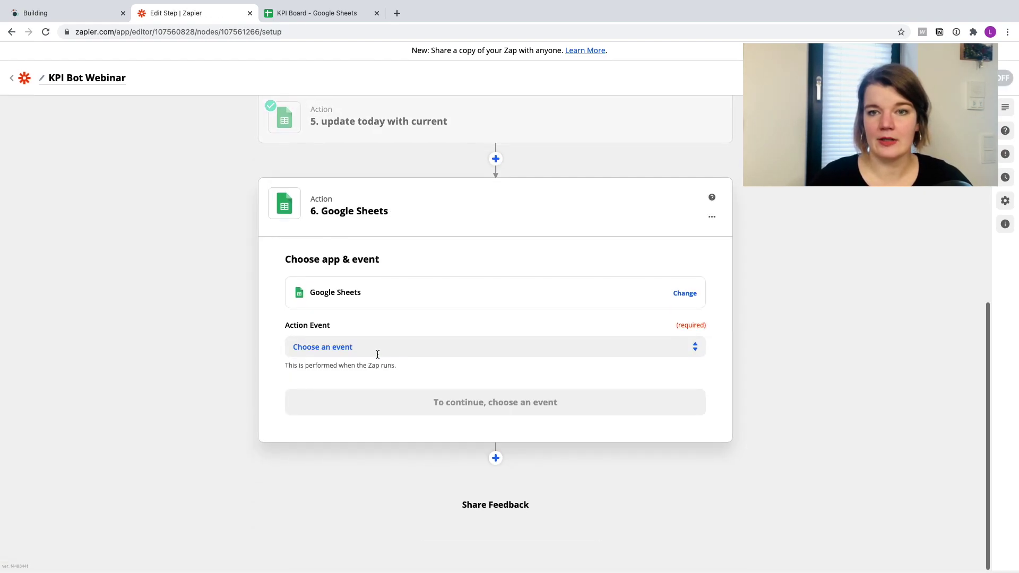
{"action": "left_click", "coordinate": [351, 343]}
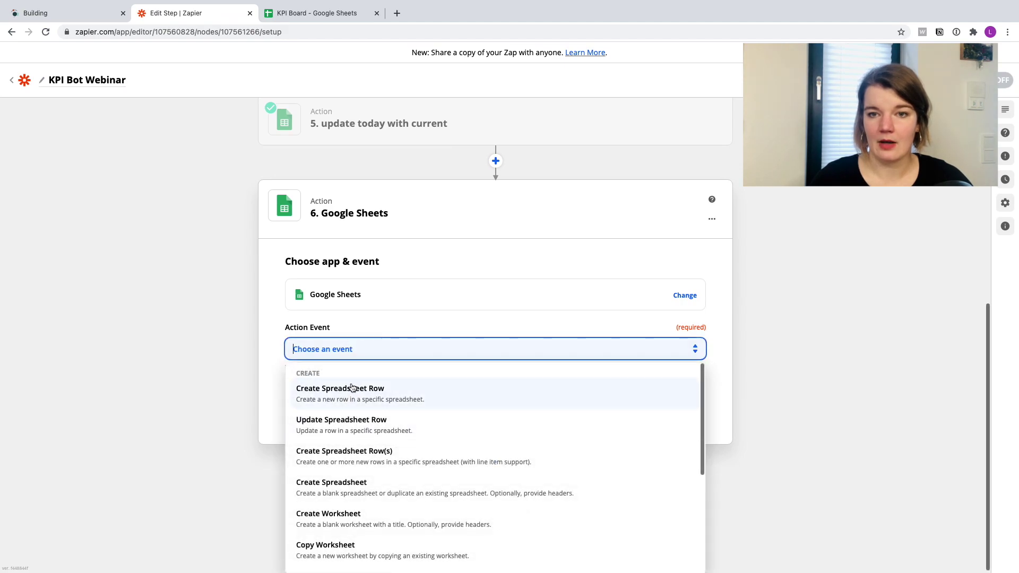
{"action": "type", "text": "look"}
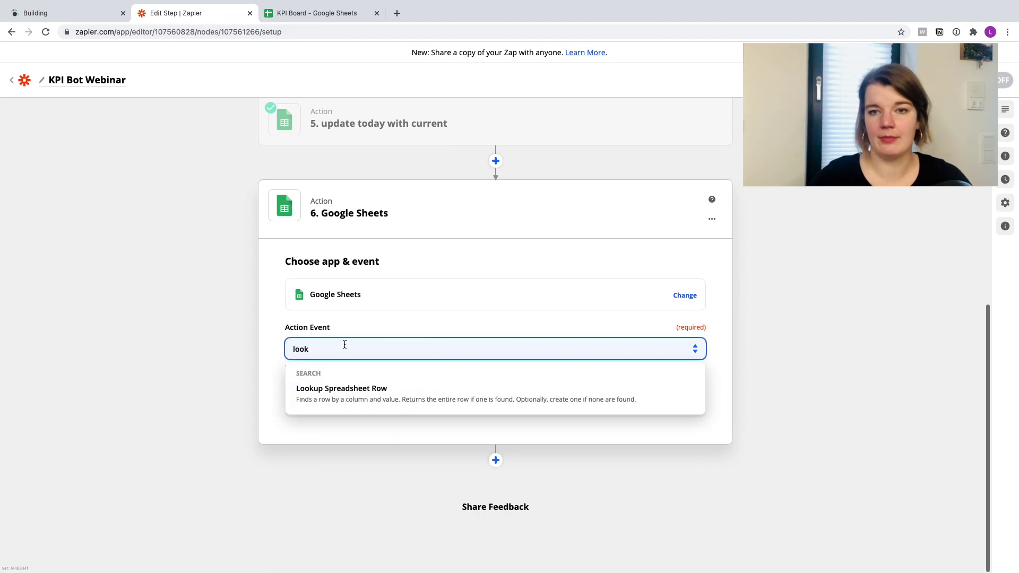
{"action": "left_click", "coordinate": [358, 389]}
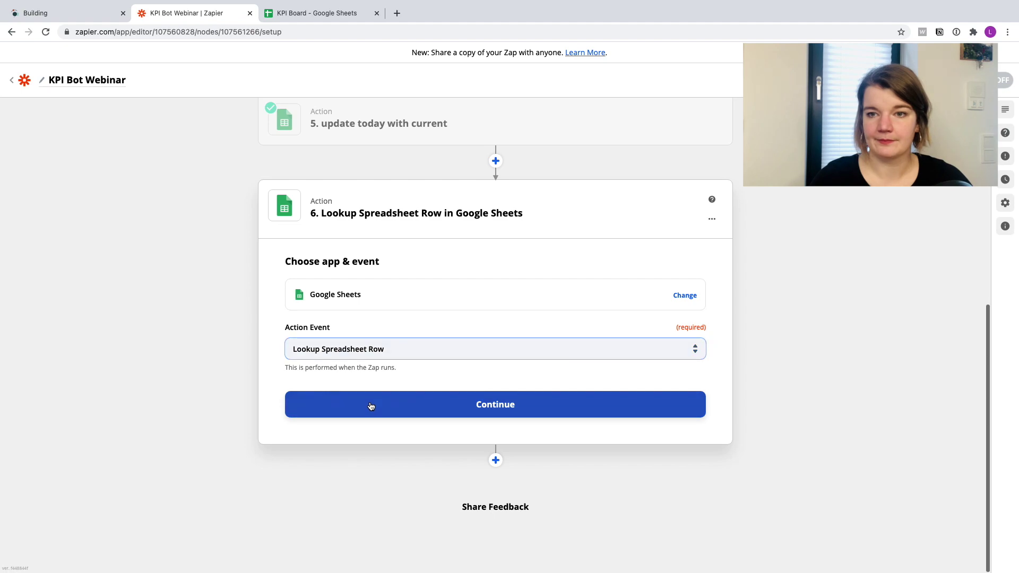
{"action": "left_click", "coordinate": [371, 407]}
- Choose the private Google Sheets account for the sixth step's Lookup Spreadsheet Row action and continue
{"action": "left_click", "coordinate": [344, 358]}
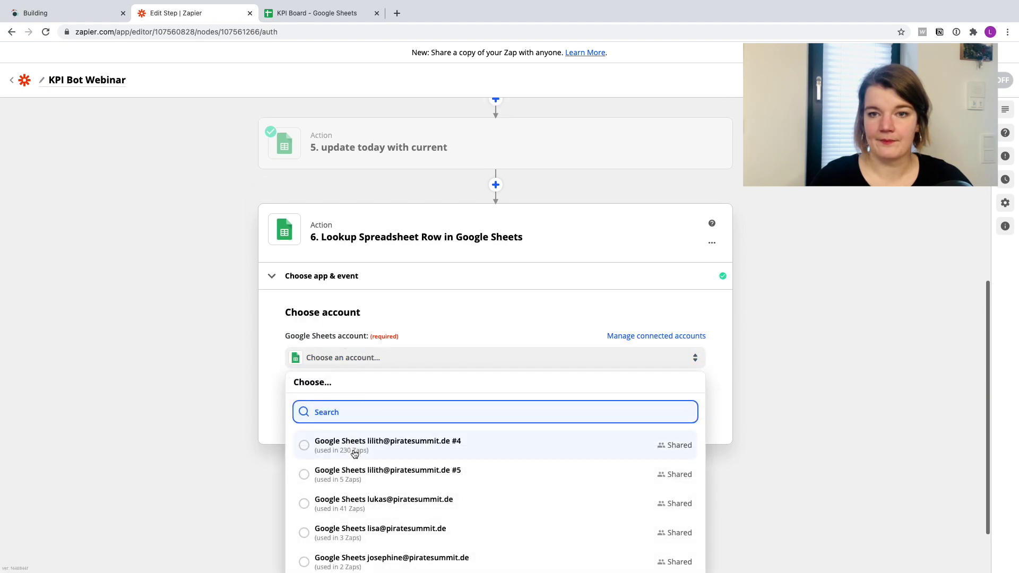
{"action": "scroll", "coordinate": [351, 425], "scroll_direction": "down", "scroll_amount": 2}
{"action": "left_click", "coordinate": [359, 514]}
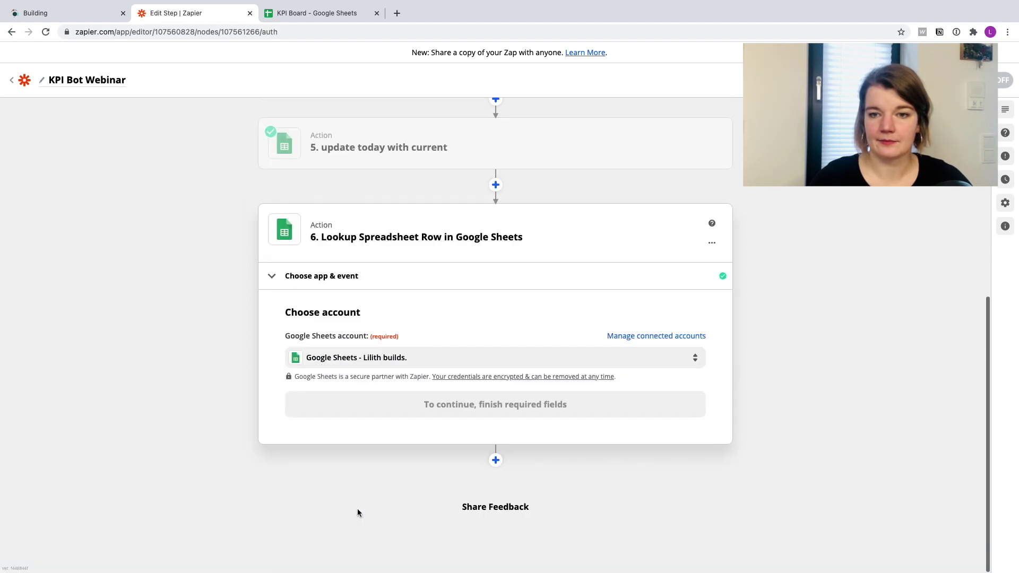
{"action": "left_click", "coordinate": [342, 407]}
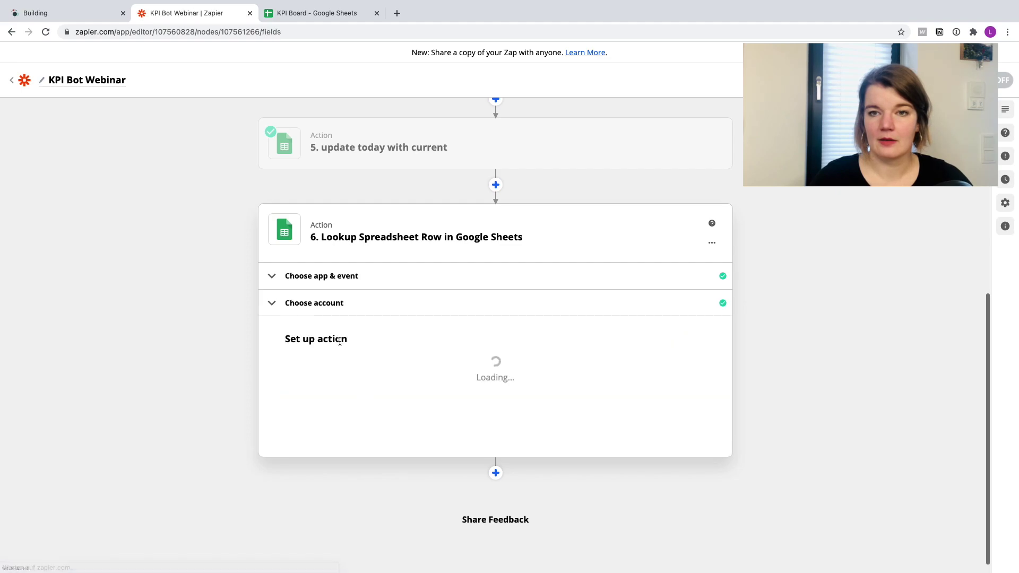
- Set the sixth step's lookup to the KPI Board spreadsheet and the KPI Bot worksheet
{"action": "scroll", "coordinate": [318, 425], "scroll_direction": "down", "scroll_amount": 4}
{"action": "left_click", "coordinate": [327, 243]}
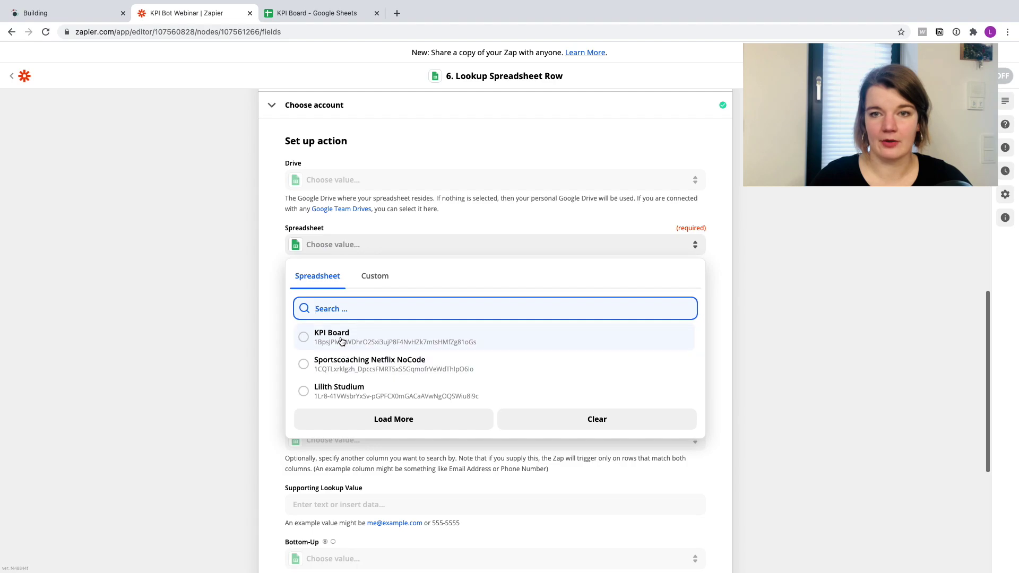
{"action": "left_click", "coordinate": [341, 341]}
{"action": "left_click", "coordinate": [329, 288]}
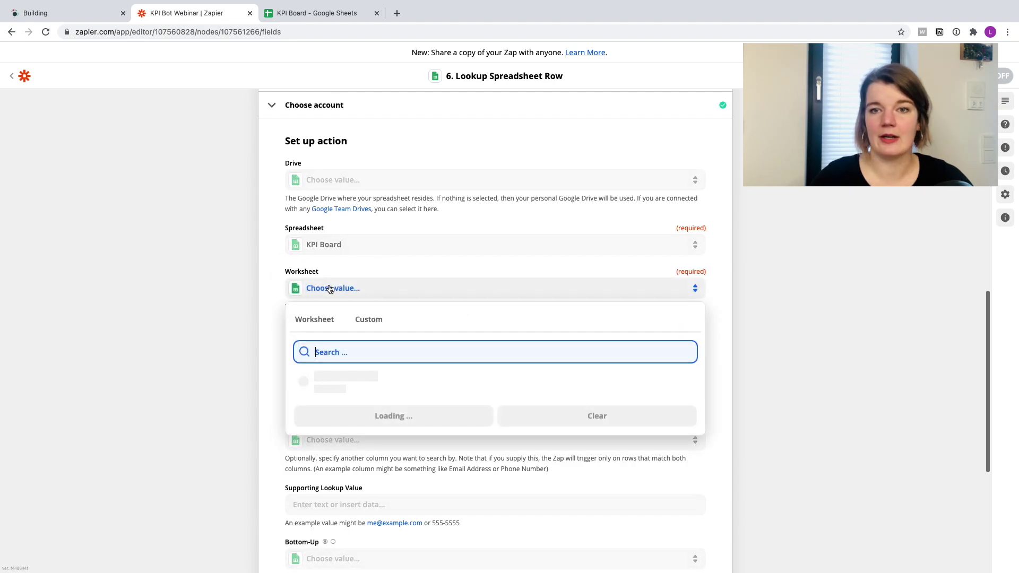
{"action": "left_click", "coordinate": [333, 384]}
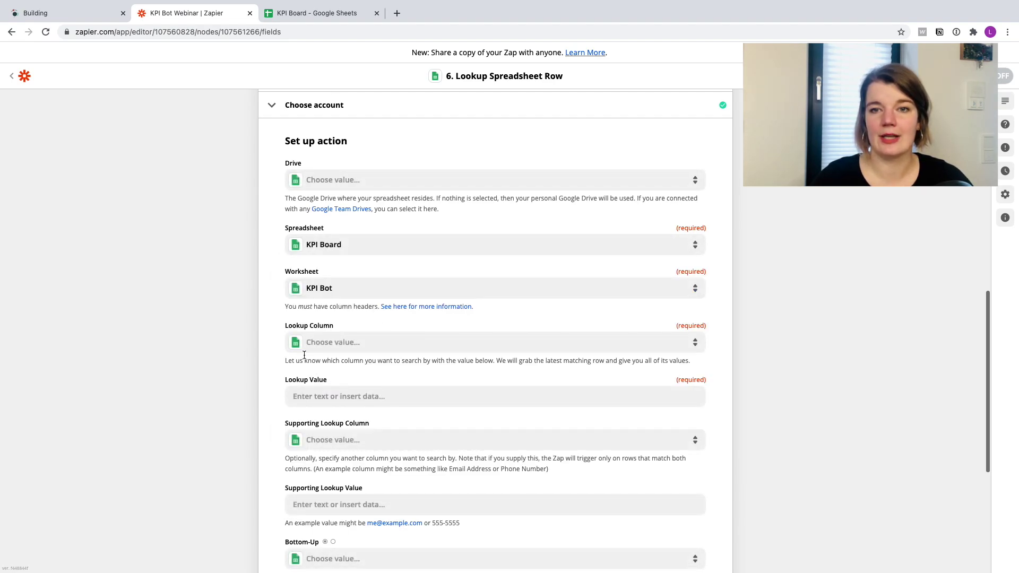
- Set the sixth step's lookup column to Variable and its lookup value to "Difference"
{"action": "left_click", "coordinate": [325, 347]}
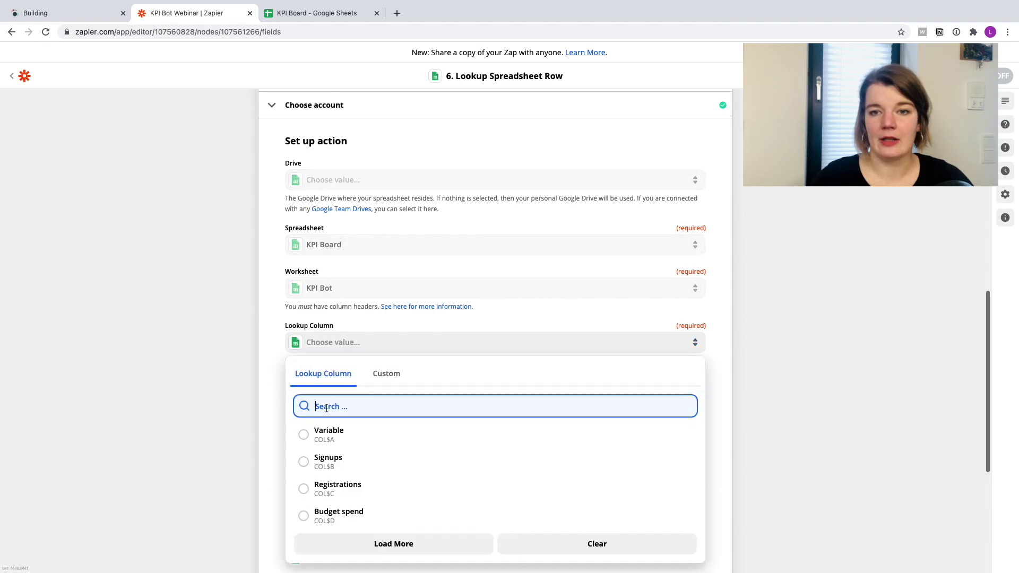
{"action": "left_click", "coordinate": [329, 440]}
{"action": "scroll", "coordinate": [278, 389], "scroll_direction": "down", "scroll_amount": 3}
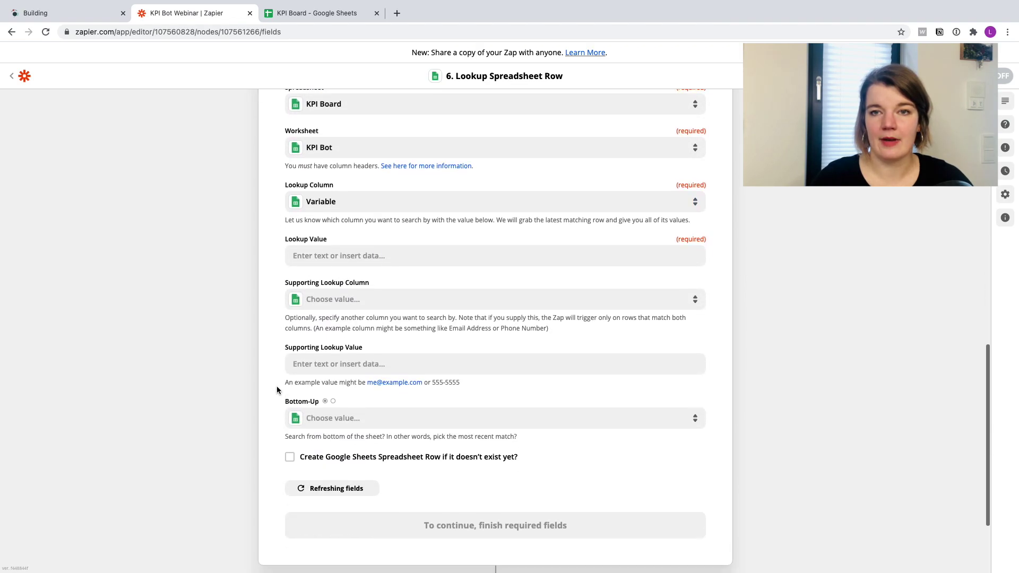
{"action": "left_click", "coordinate": [303, 254]}
{"action": "type", "text": "Differ"}
{"action": "type", "text": "nce"}
{"action": "key", "text": "BackSpace"}
{"action": "key", "text": "BackSpace"}
{"action": "key", "text": "BackSpace"}
{"action": "type", "text": "en"}
{"action": "key", "text": "BackSpace"}
{"action": "key", "text": "BackSpace"}
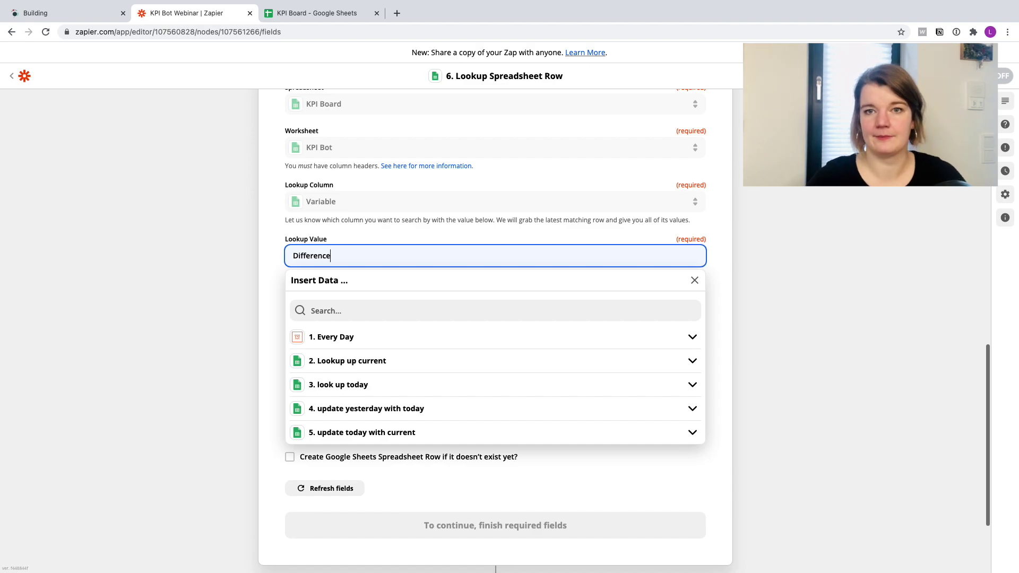
- Save the sixth step's lookup setup and continue to its test
{"action": "left_click", "coordinate": [156, 351]}
{"action": "scroll", "coordinate": [367, 356], "scroll_direction": "down", "scroll_amount": 3}
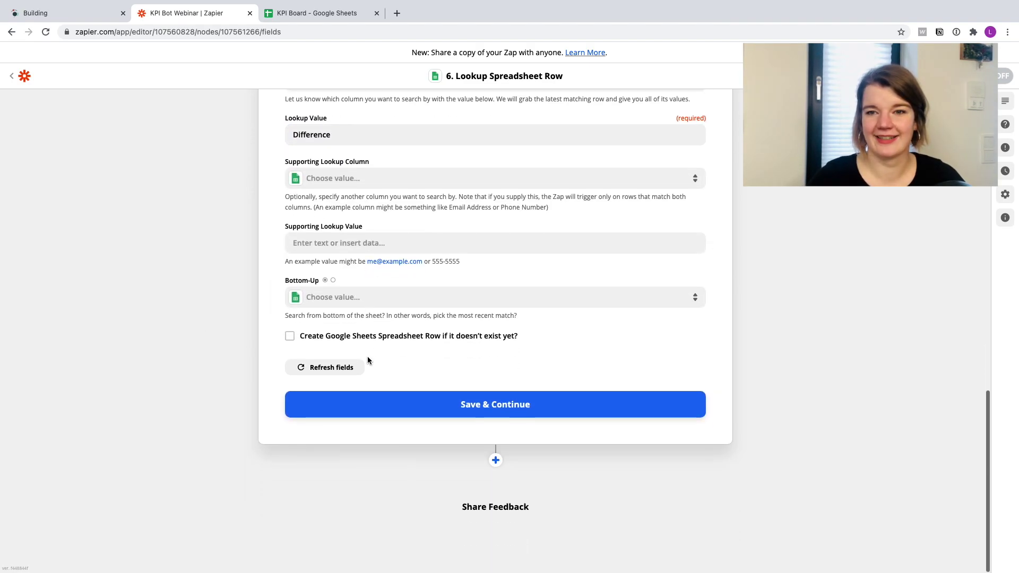
{"action": "left_click", "coordinate": [404, 406]}
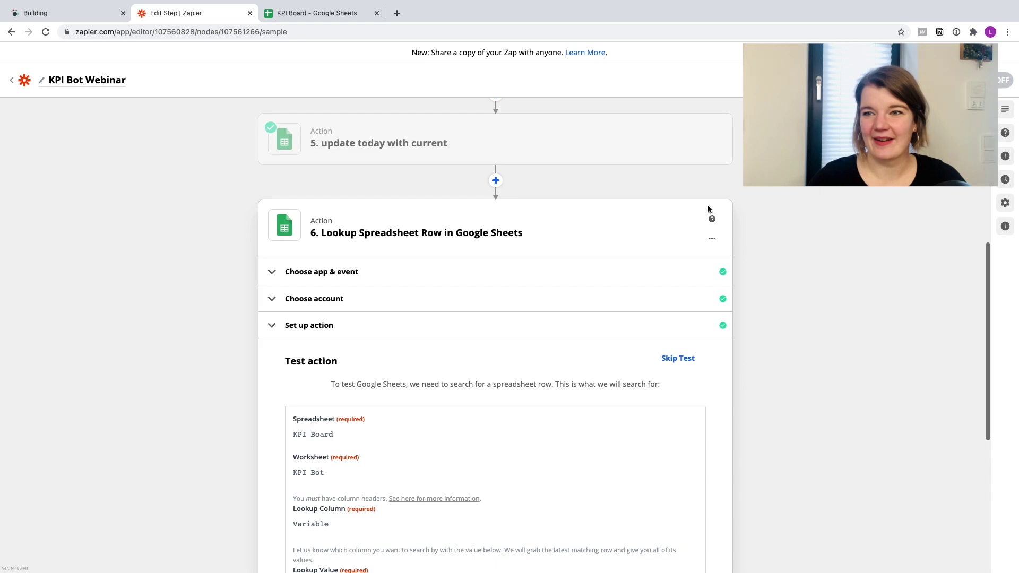
- Rename the sixth step as "look up difference"
{"action": "left_click", "coordinate": [711, 238]}
{"action": "left_click", "coordinate": [670, 257]}
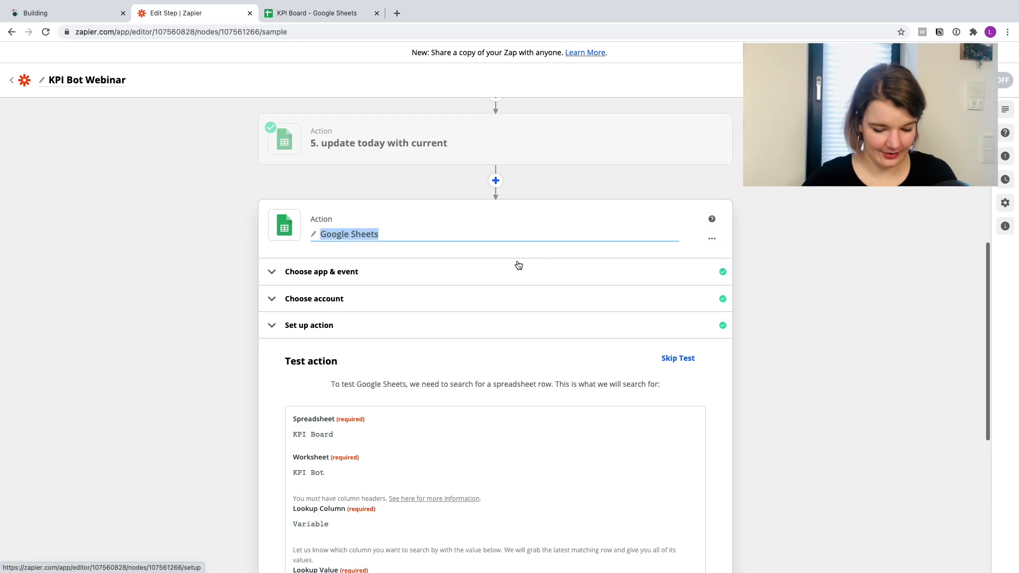
{"action": "type", "text": "look up dif"}
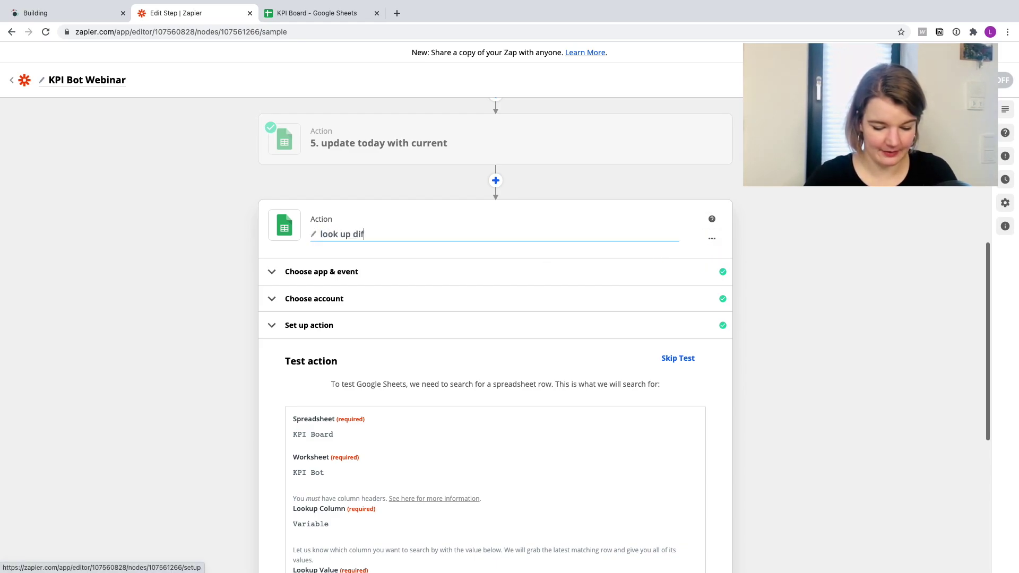
{"action": "type", "text": "fern"}
{"action": "type", "text": "nce"}
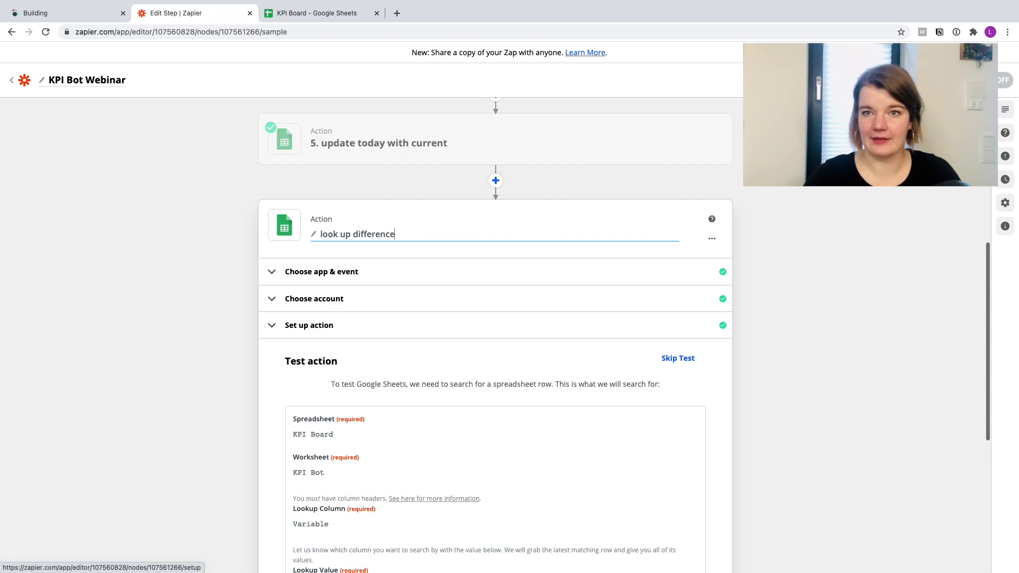
{"action": "key", "text": "Return"}
- Test and review the "look up difference" action, and close the step
{"action": "scroll", "coordinate": [370, 434], "scroll_direction": "down", "scroll_amount": 2}
{"action": "scroll", "coordinate": [369, 434], "scroll_direction": "down", "scroll_amount": 3}
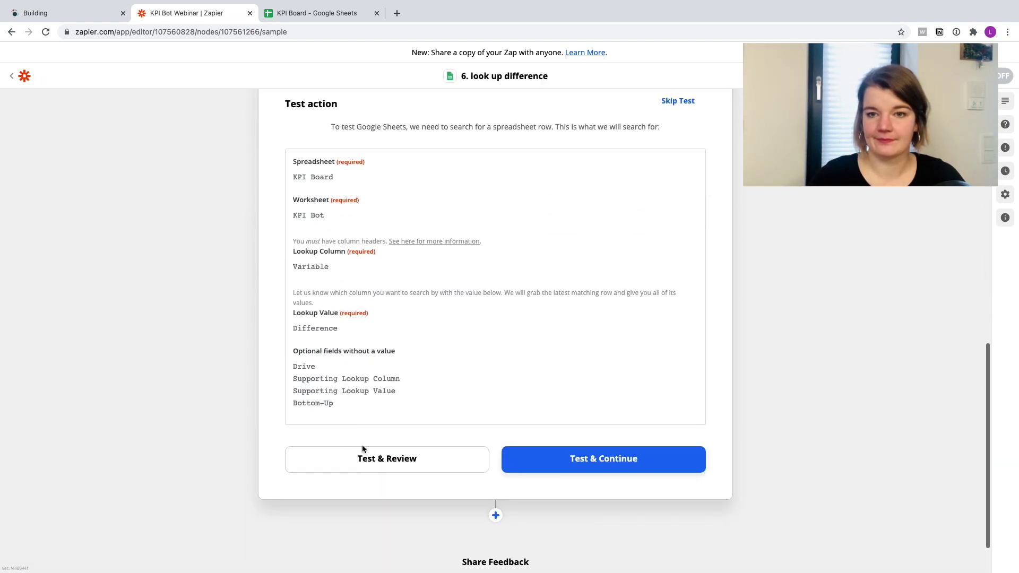
{"action": "left_click", "coordinate": [363, 457]}
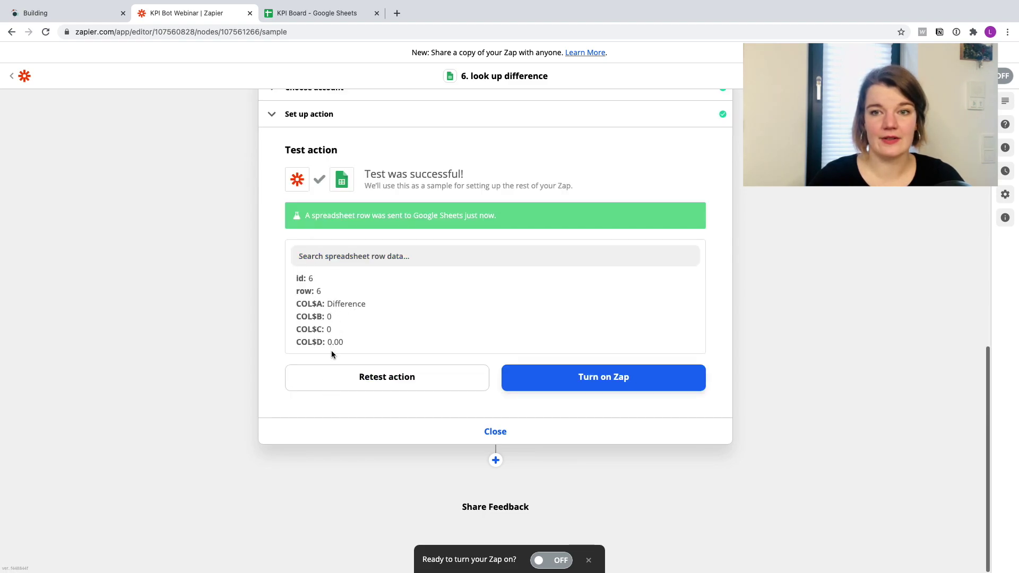
{"action": "left_click", "coordinate": [405, 437]}
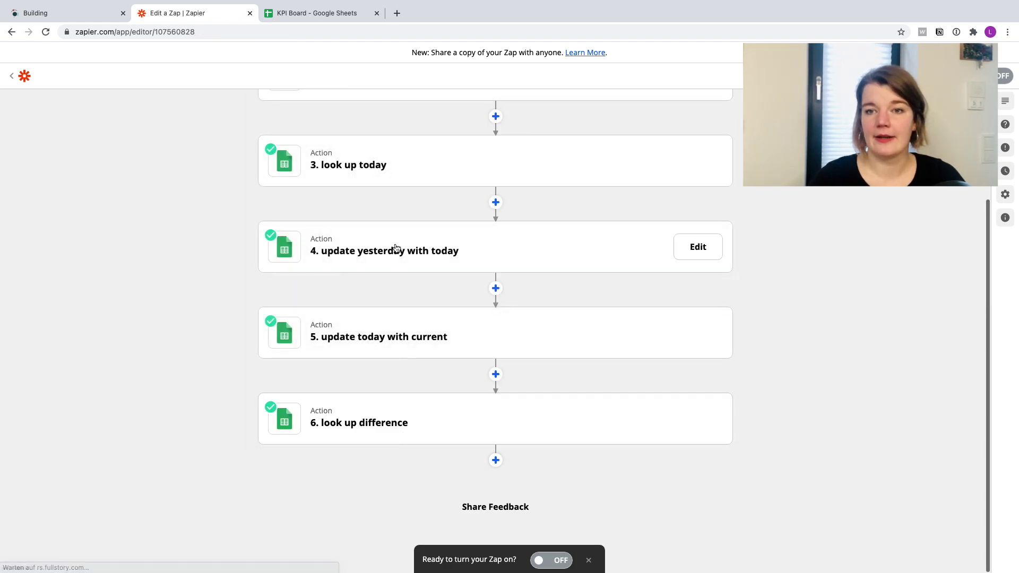
- Add a Slack action after "look up difference" with the event Send Channel Message and continue
{"action": "left_click", "coordinate": [495, 461]}
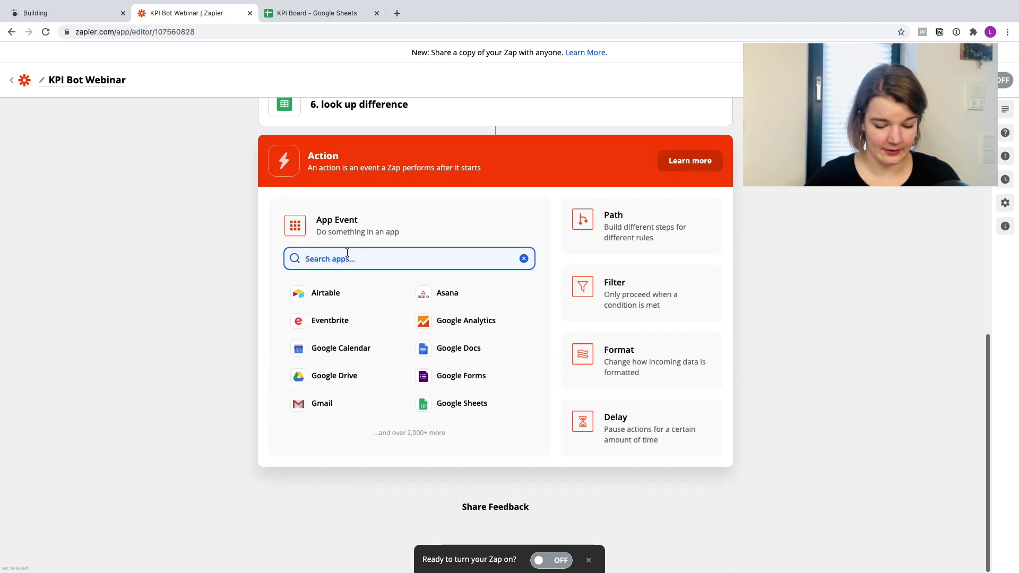
{"action": "type", "text": "sl"}
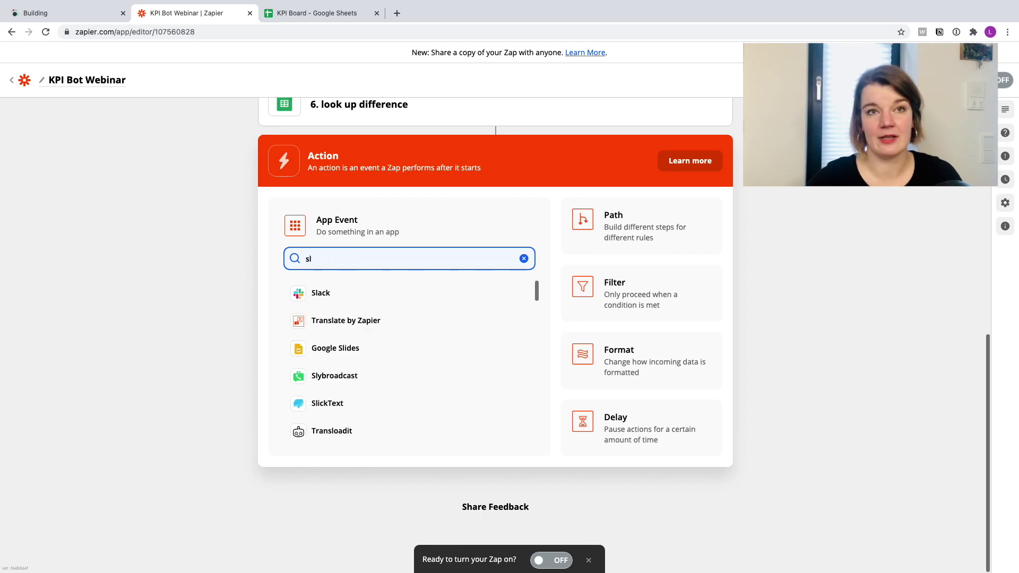
{"action": "left_click", "coordinate": [333, 293]}
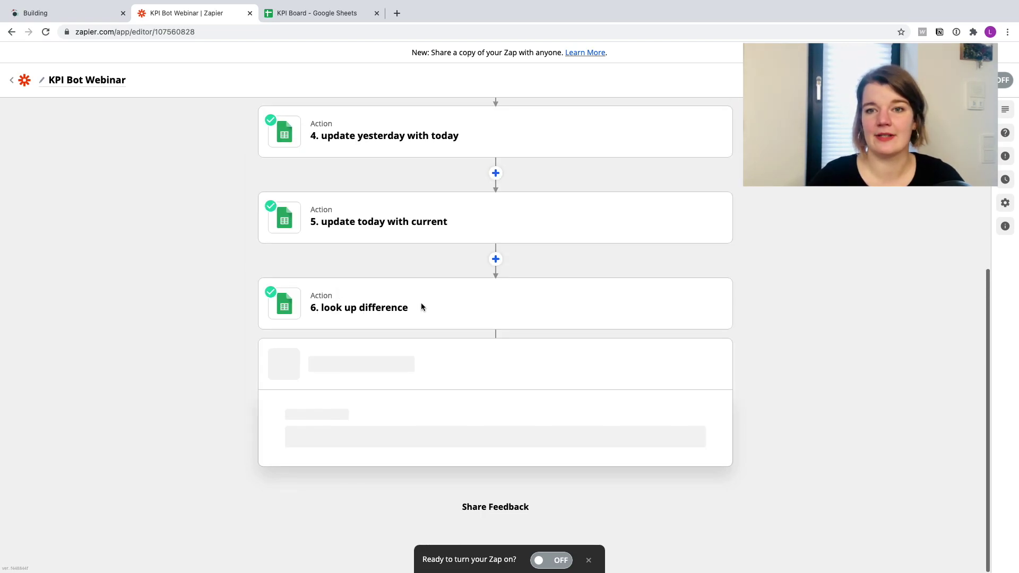
{"action": "left_click", "coordinate": [366, 349]}
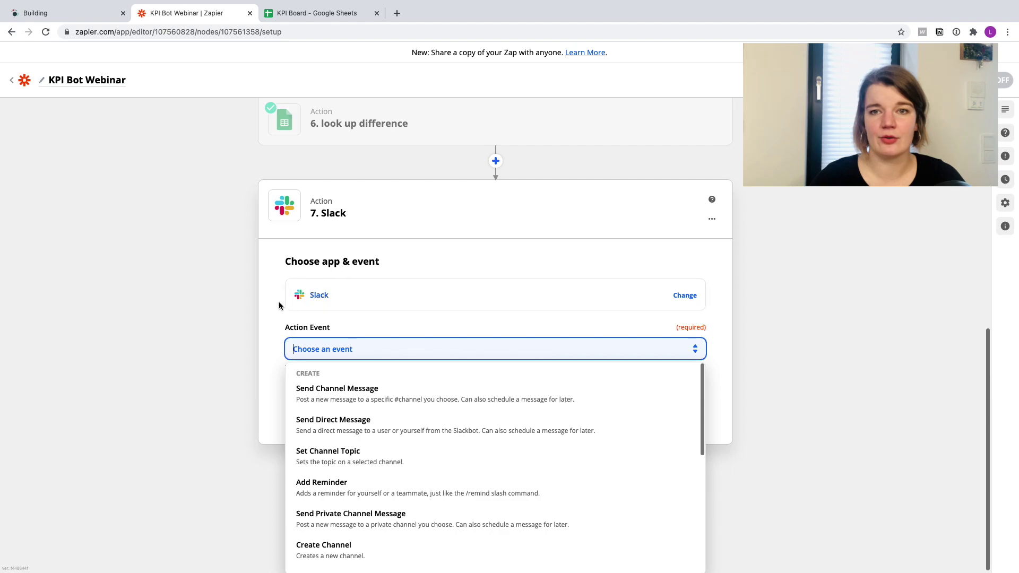
{"action": "left_click", "coordinate": [332, 391]}
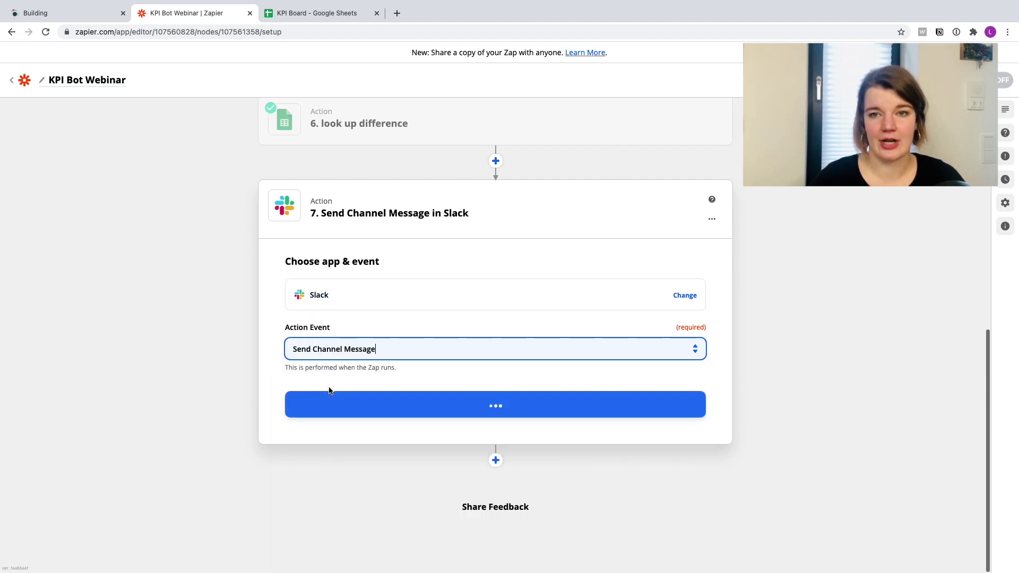
{"action": "left_click", "coordinate": [334, 403]}
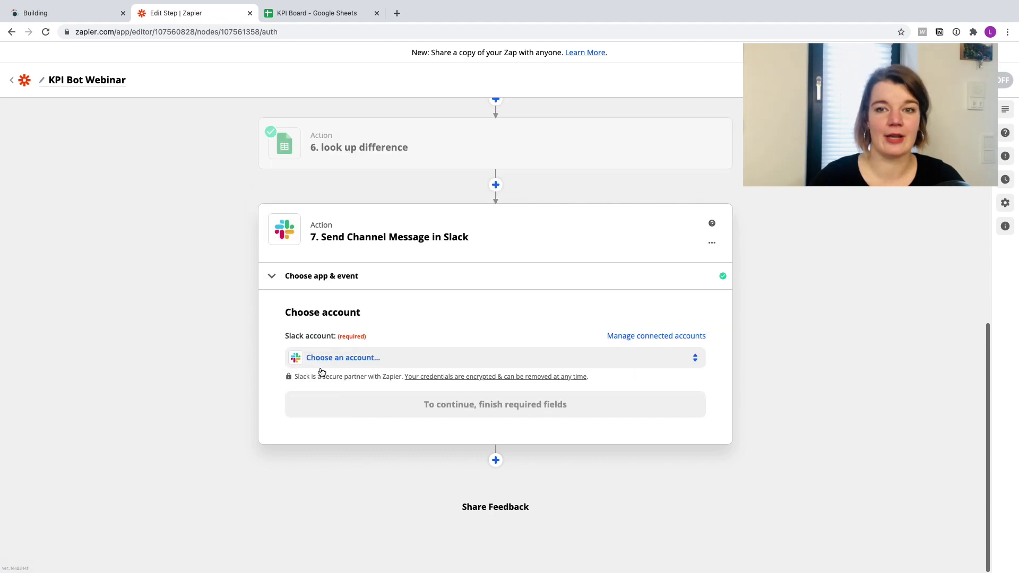
- Choose the private NoCodeFamily Slack account for the seventh step and continue
{"action": "left_click", "coordinate": [332, 359]}
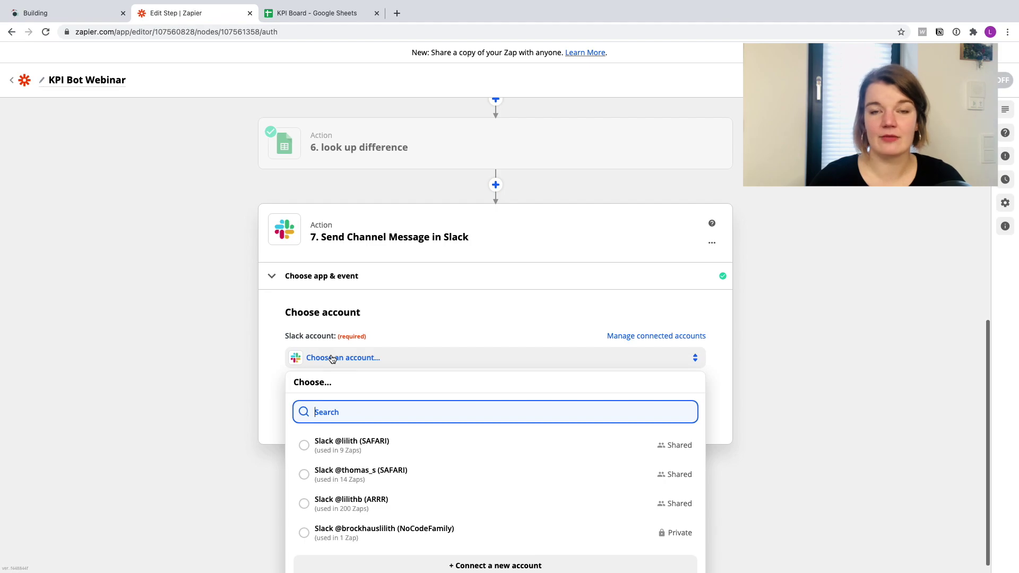
{"action": "left_click", "coordinate": [357, 529]}
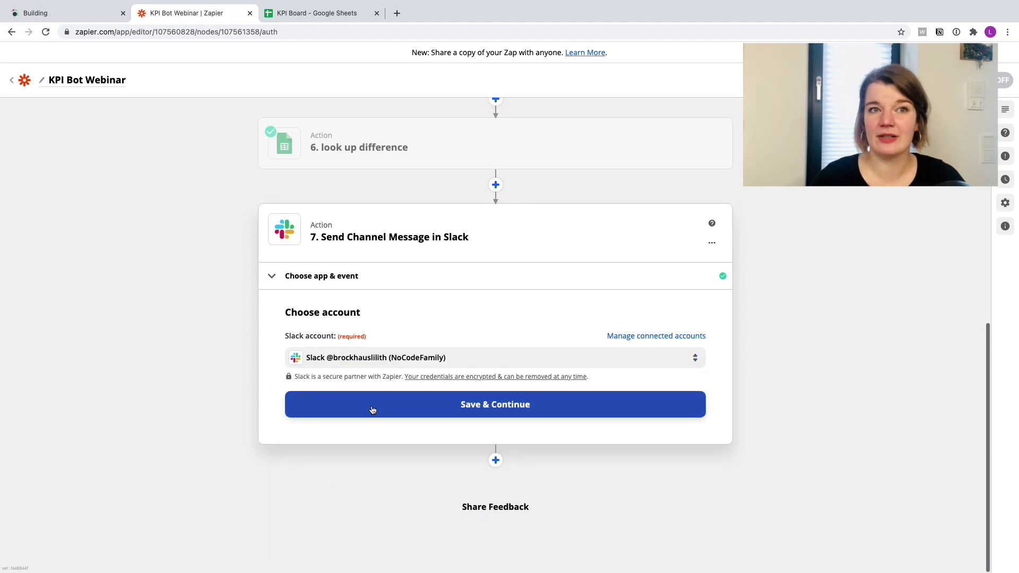
{"action": "left_click", "coordinate": [373, 410]}
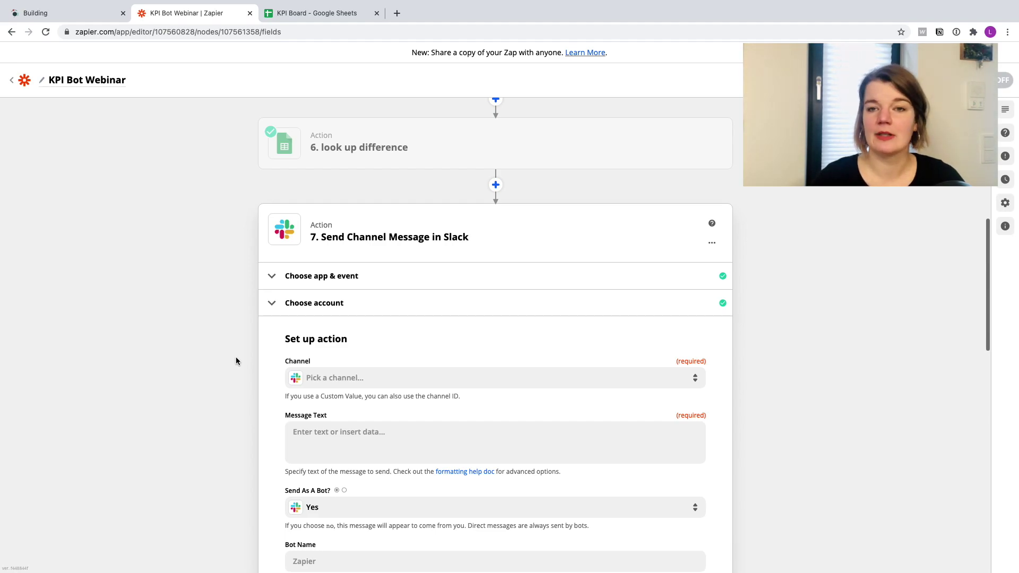
- Set the Slack message's channel to bot_kpi
{"action": "scroll", "coordinate": [246, 369], "scroll_direction": "down", "scroll_amount": 3}
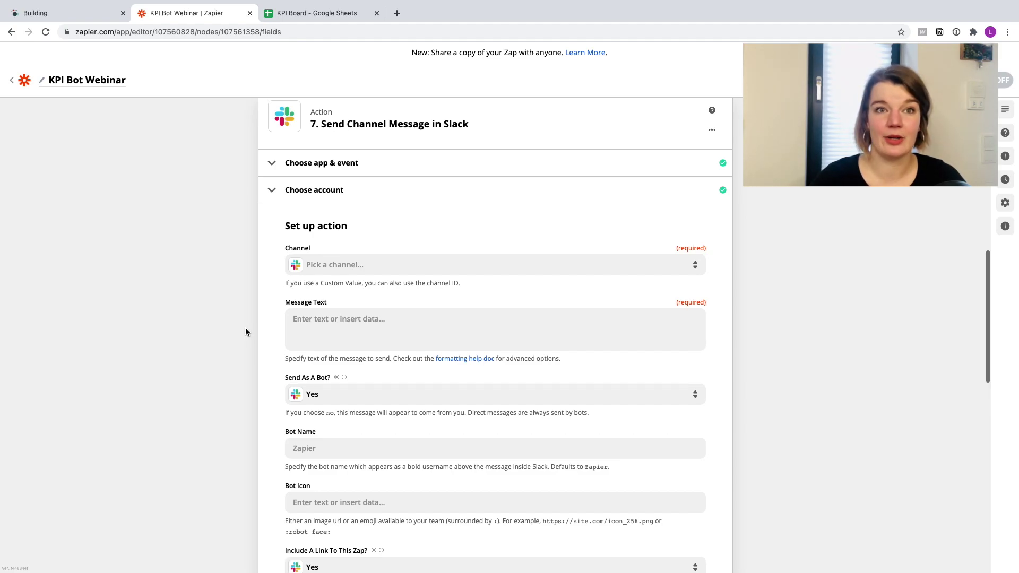
{"action": "left_click", "coordinate": [336, 267]}
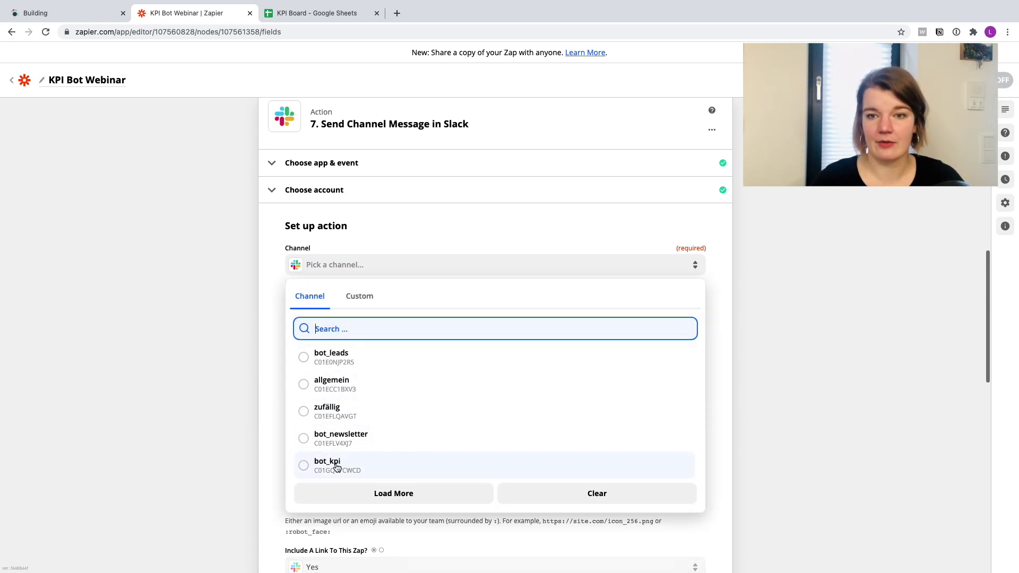
{"action": "left_click", "coordinate": [337, 467]}
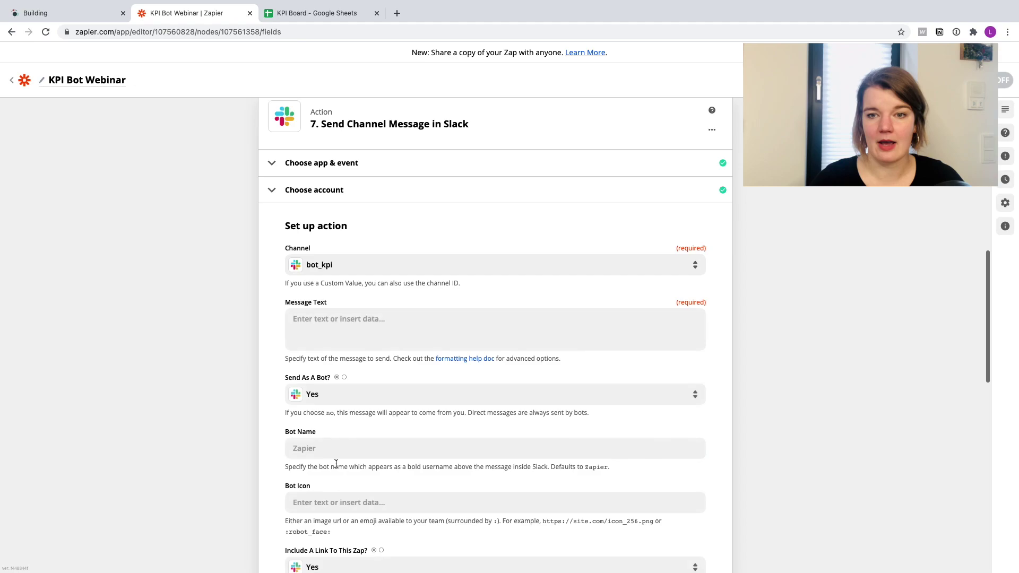
- Enter the Slack message text as three separate lines: "Signups:", "Registrations:" and "Budget spend:"
{"action": "left_click", "coordinate": [313, 328]}
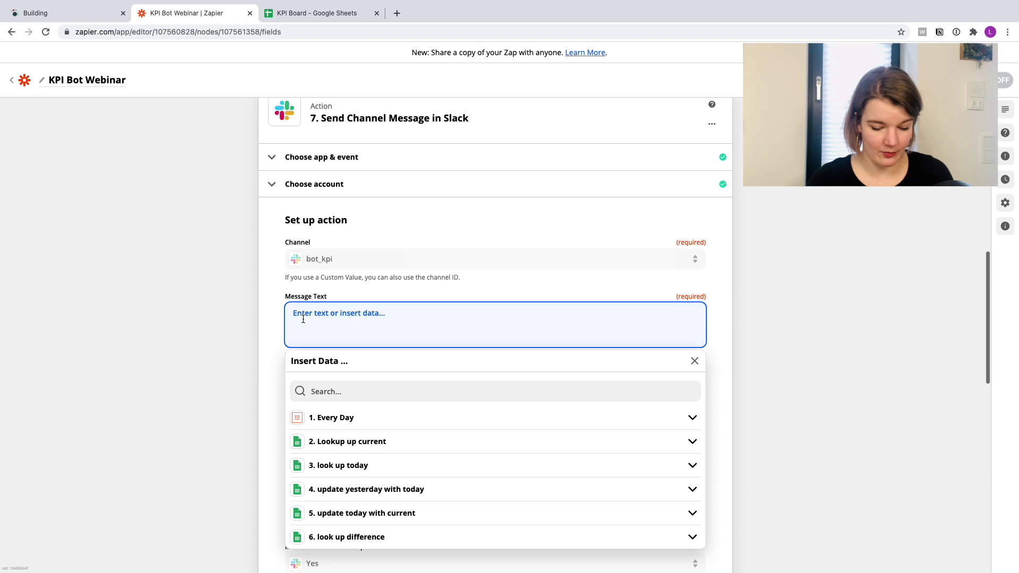
{"action": "type", "text": "Singu"}
{"action": "key", "text": "BackSpace"}
{"action": "key", "text": "BackSpace"}
{"action": "key", "text": "BackSpace"}
{"action": "key", "text": "BackSpace"}
{"action": "key", "text": "BackSpace"}
{"action": "type", "text": "gnup"}
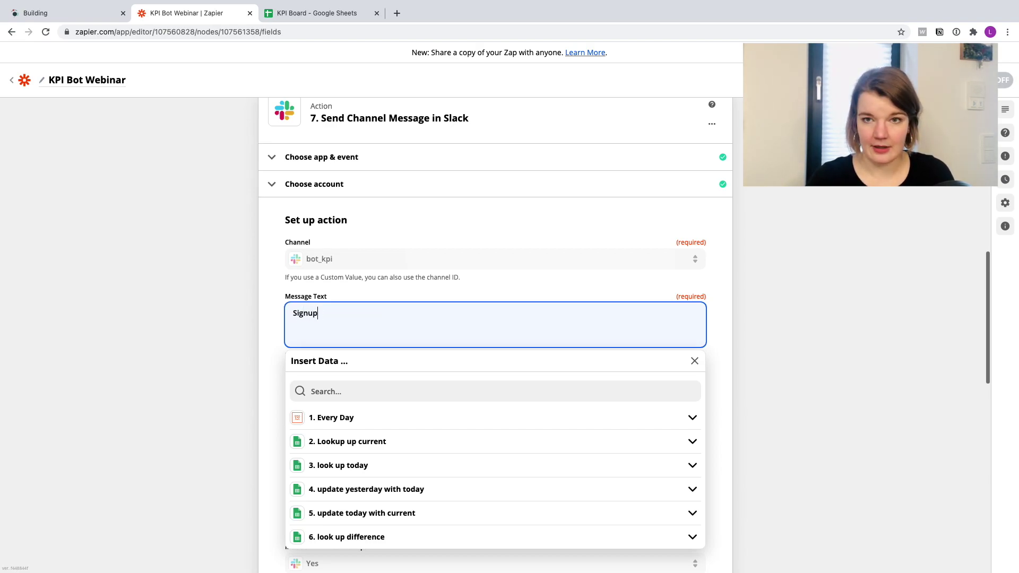
{"action": "type", "text": "s: Regs"}
{"action": "key", "text": "BackSpace"}
{"action": "type", "text": "is"}
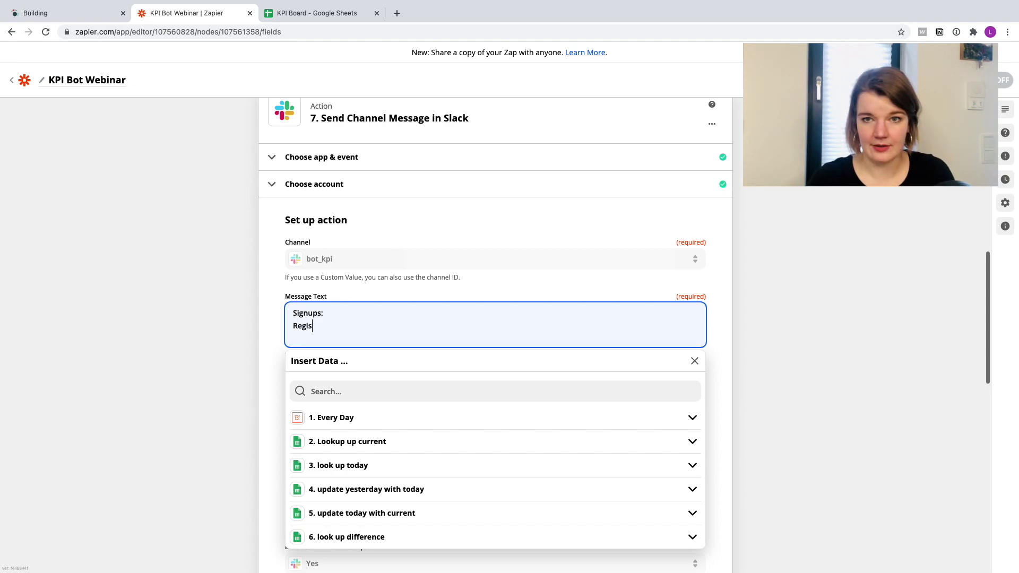
{"action": "type", "text": "trations"}
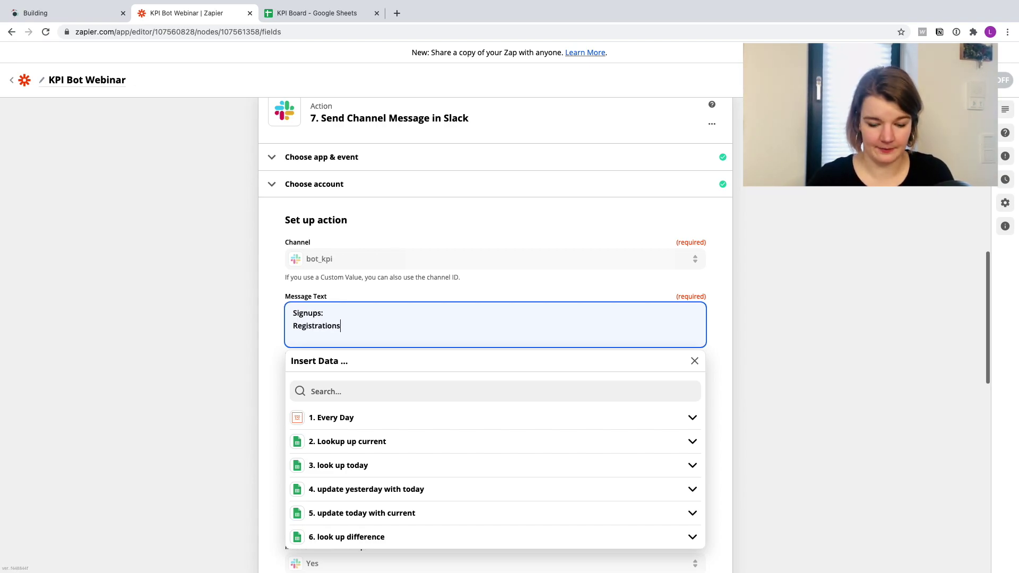
{"action": "type", "text": ":"}
{"action": "key", "text": "Return"}
{"action": "type", "text": "Bugdget"}
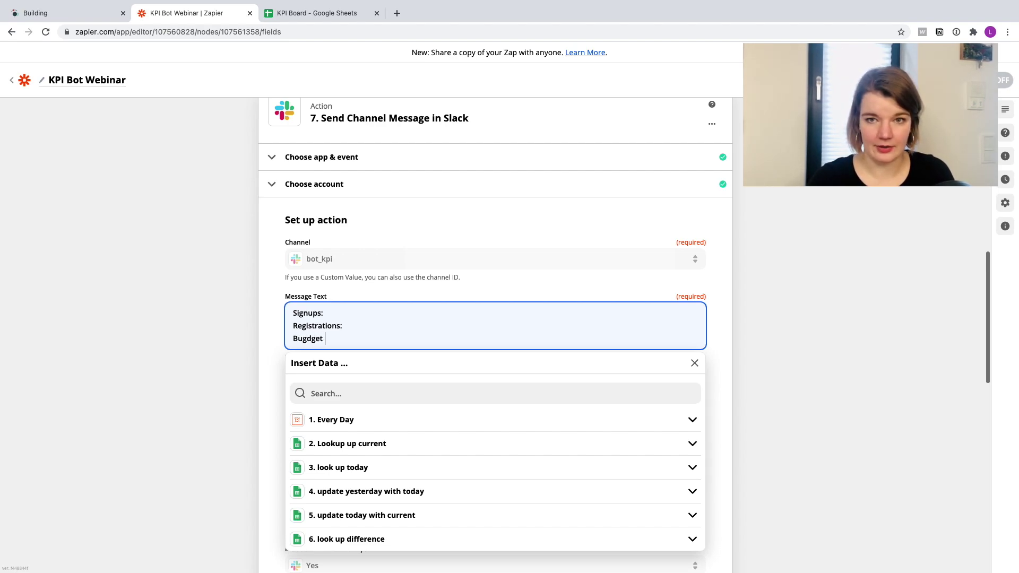
{"action": "key", "text": "BackSpace"}
{"action": "key", "text": "BackSpace"}
{"action": "key", "text": "BackSpace"}
{"action": "key", "text": "BackSpace"}
{"action": "key", "text": "BackSpace"}
{"action": "type", "text": "dget s"}
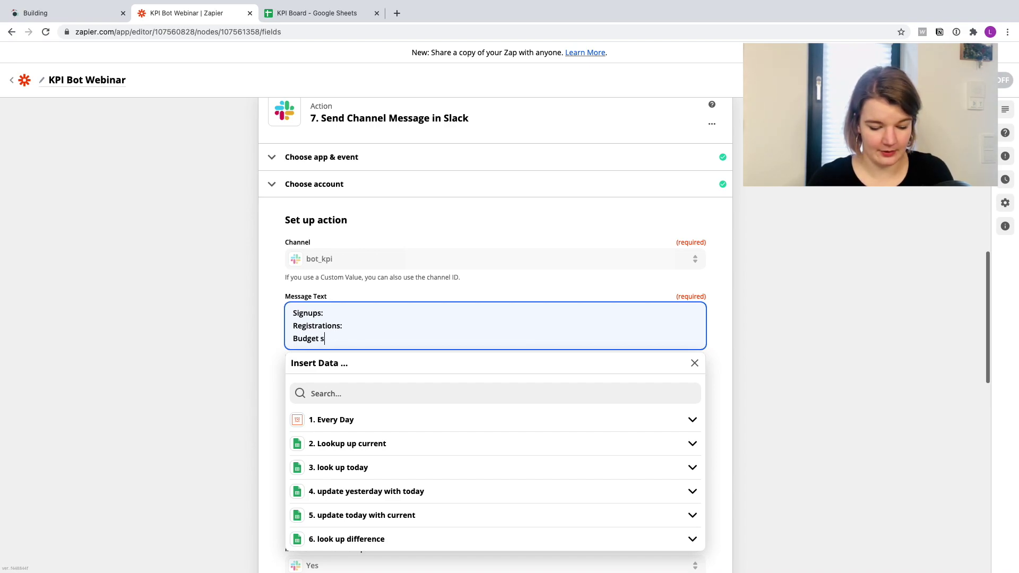
{"action": "type", "text": "pend:"}
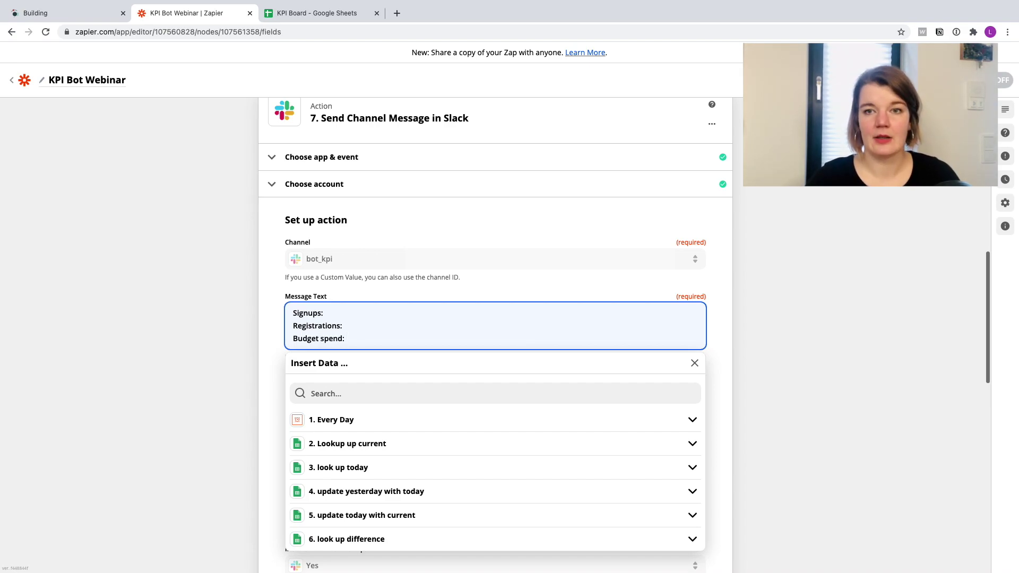
- Insert the Signups value from "Lookup up current" between asterisks after "Signups:" in the message text
{"action": "left_click", "coordinate": [343, 311]}
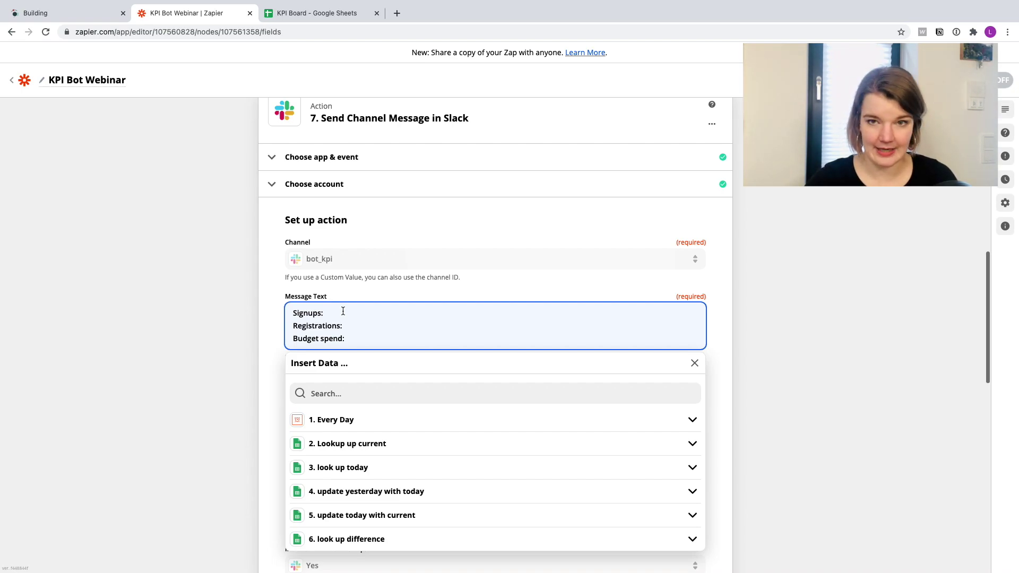
{"action": "type", "text": "*"}
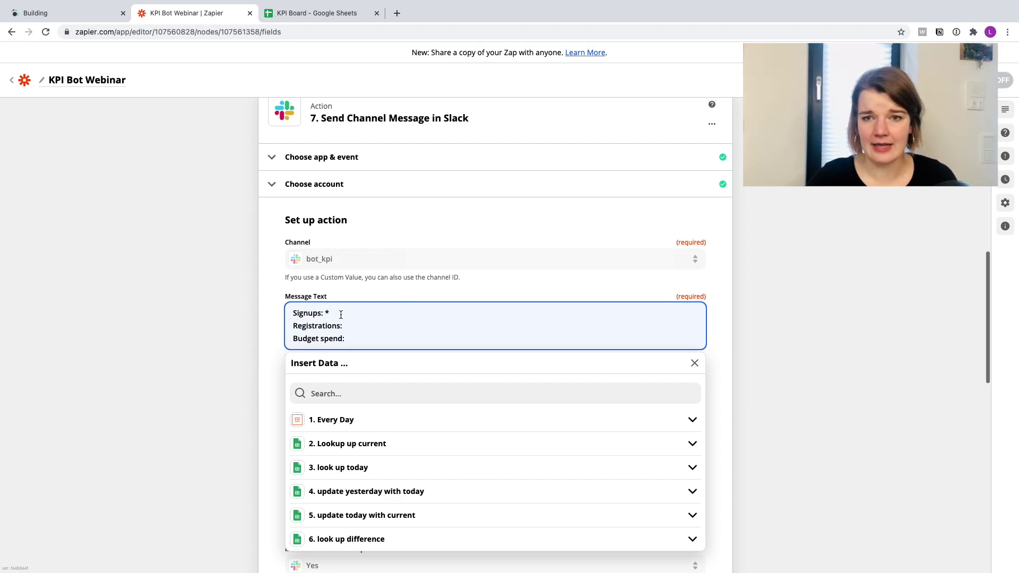
{"action": "left_click", "coordinate": [344, 445]}
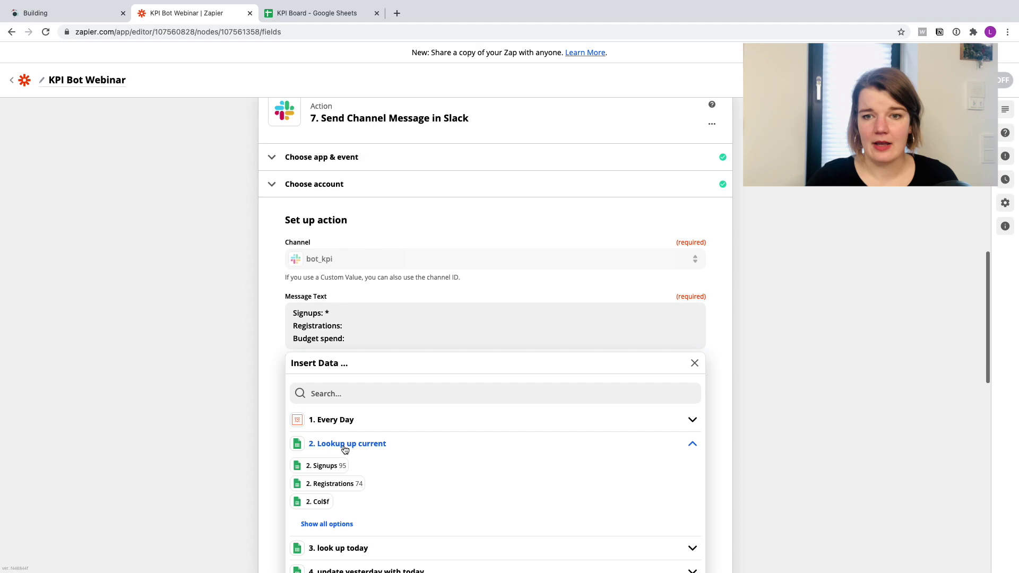
{"action": "left_click", "coordinate": [330, 466]}
{"action": "type", "text": "*"}
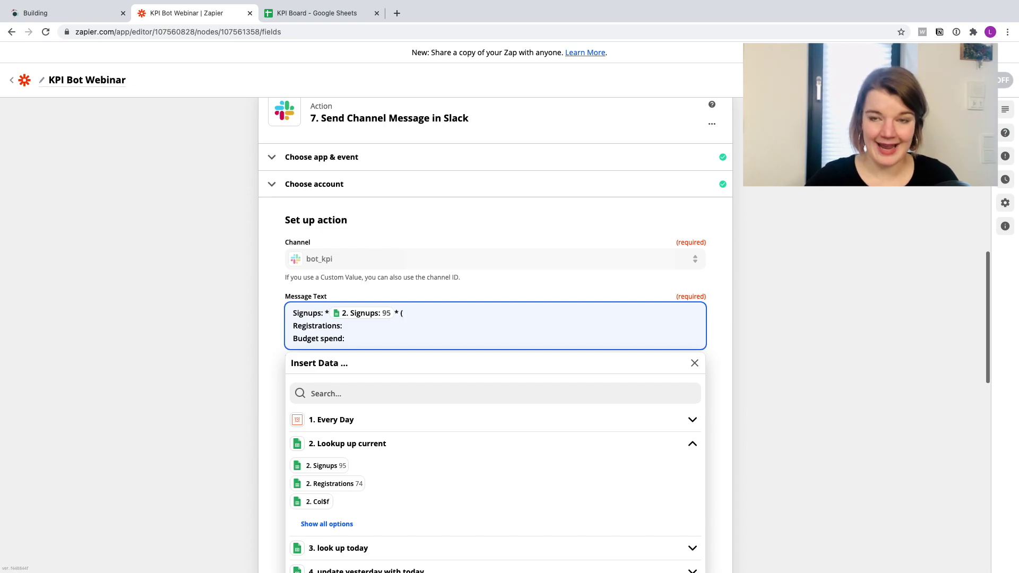
- Add the Signups value from "look up difference" in parentheses with a leading plus sign to the Signups line
{"action": "scroll", "coordinate": [374, 502], "scroll_direction": "down", "scroll_amount": 3}
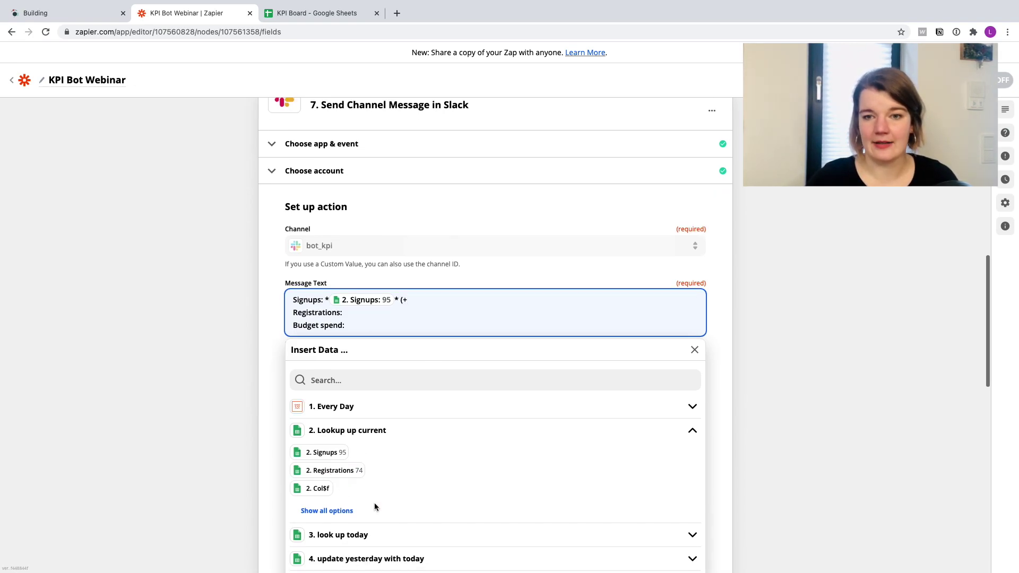
{"action": "left_click", "coordinate": [336, 441]}
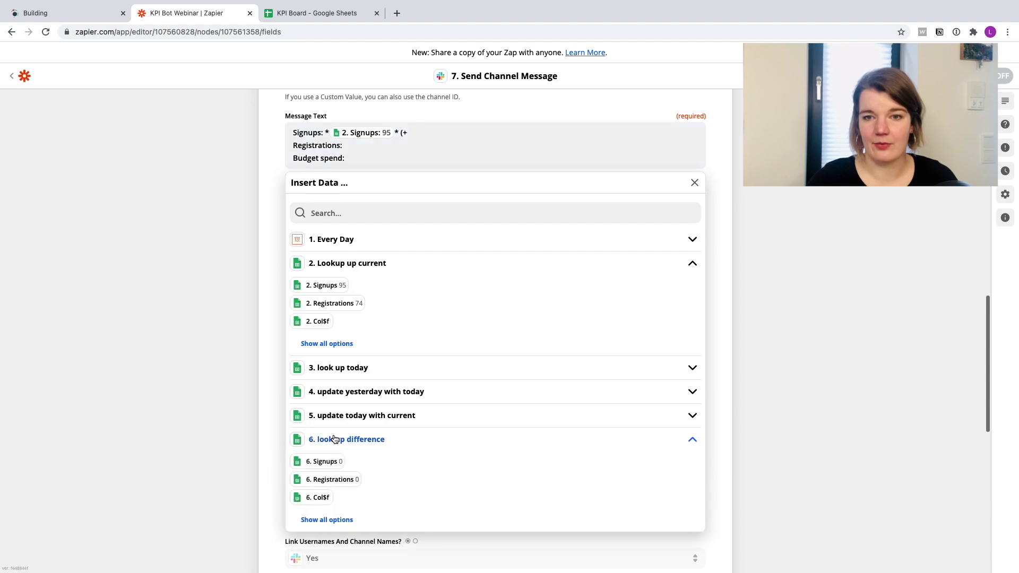
{"action": "left_click", "coordinate": [326, 462]}
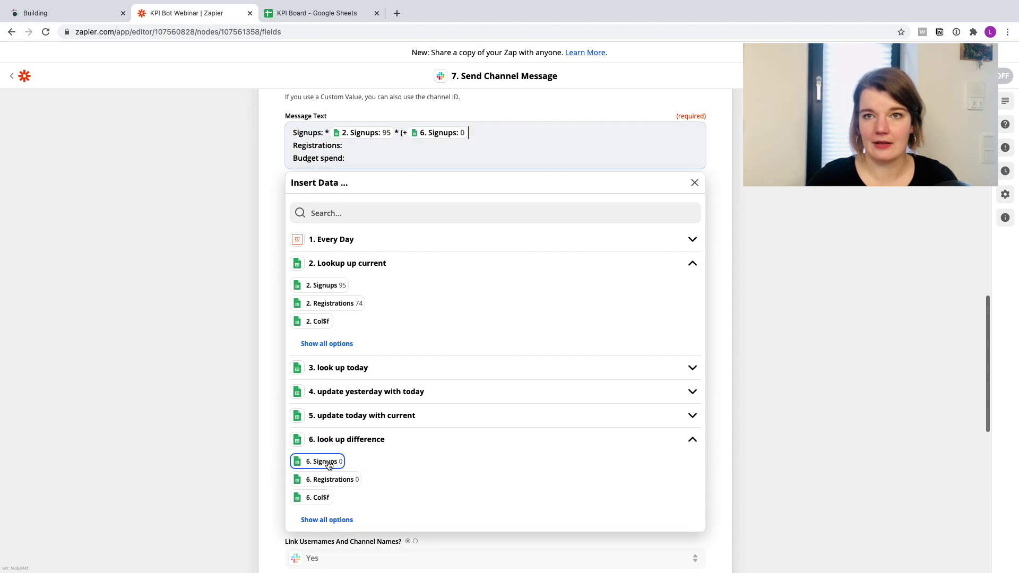
{"action": "type", "text": ")"}
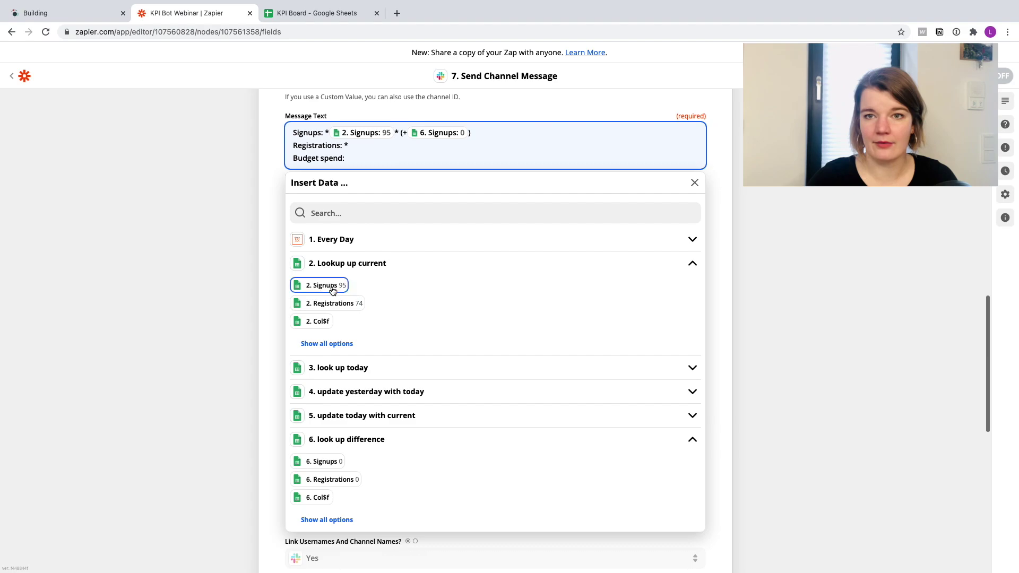
- Complete the Registrations line with the "Lookup up current" value between asterisks and the "look up difference" value in parentheses with a leading plus sign
{"action": "left_click", "coordinate": [334, 303]}
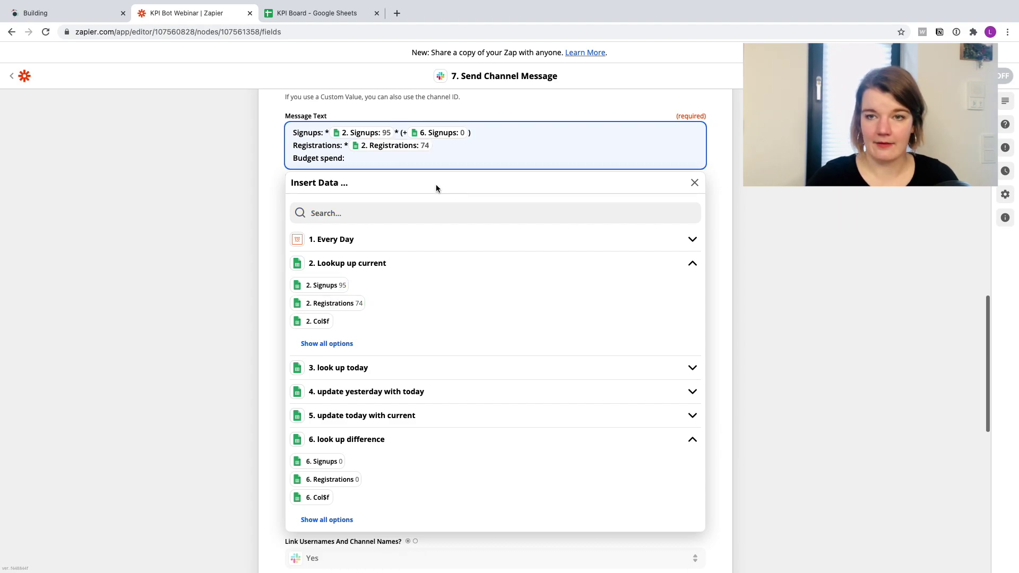
{"action": "type", "text": "*"}
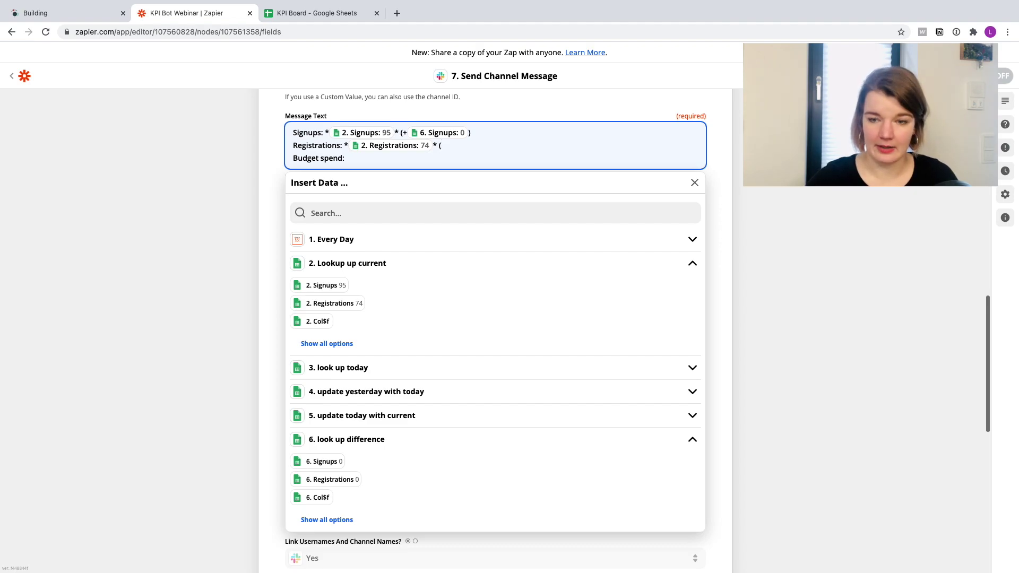
{"action": "type", "text": " (+"}
{"action": "left_click", "coordinate": [340, 480]}
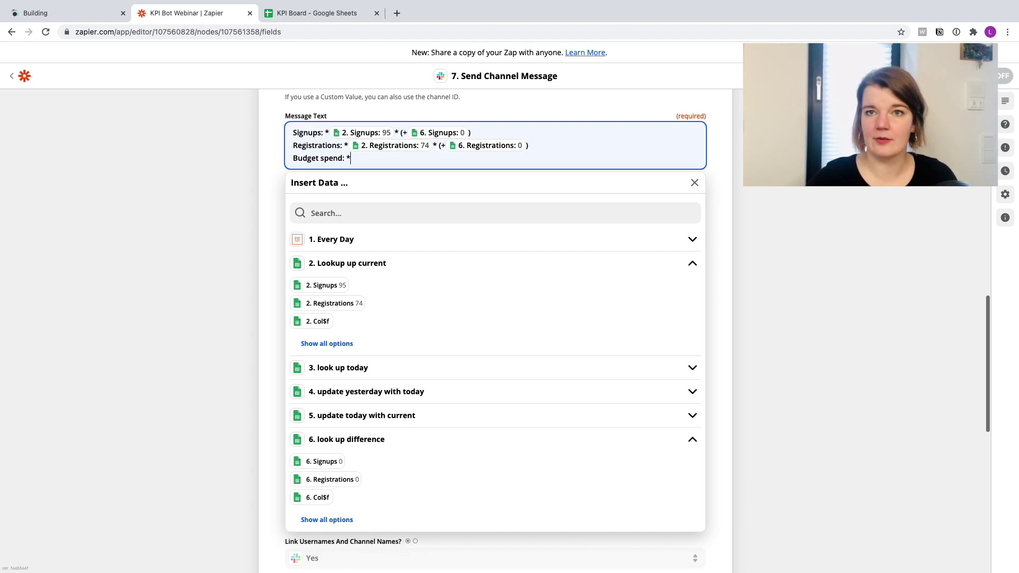
- Insert the Budget spend value from "Lookup up current" between asterisks after "Budget spend:" in the message text
{"action": "left_click", "coordinate": [327, 343]}
{"action": "left_click", "coordinate": [330, 353]}
{"action": "type", "text": "*"}
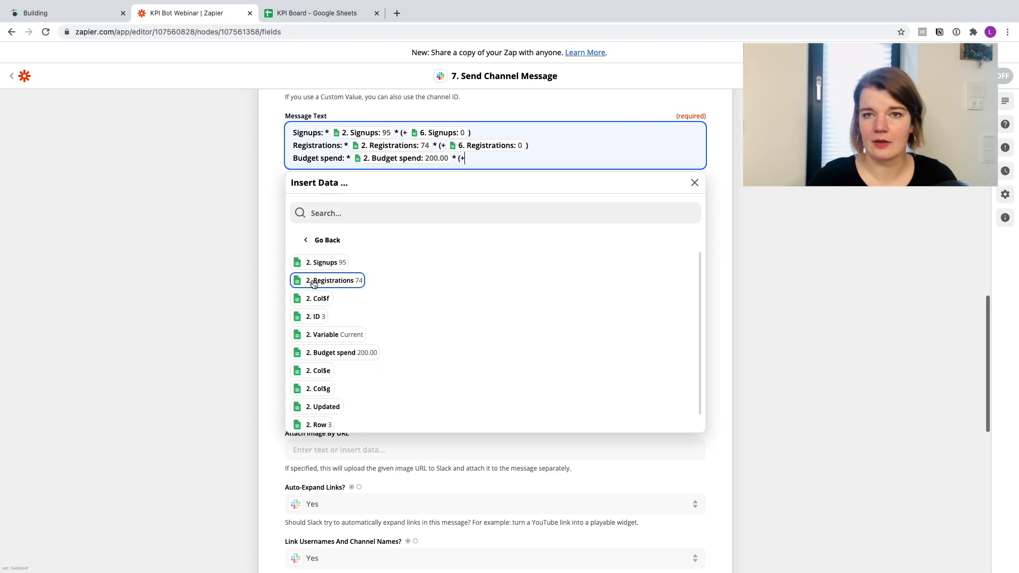
- Add the Budget spend value from "look up difference" in parentheses with a leading plus sign to the Budget spend line
{"action": "left_click", "coordinate": [320, 242]}
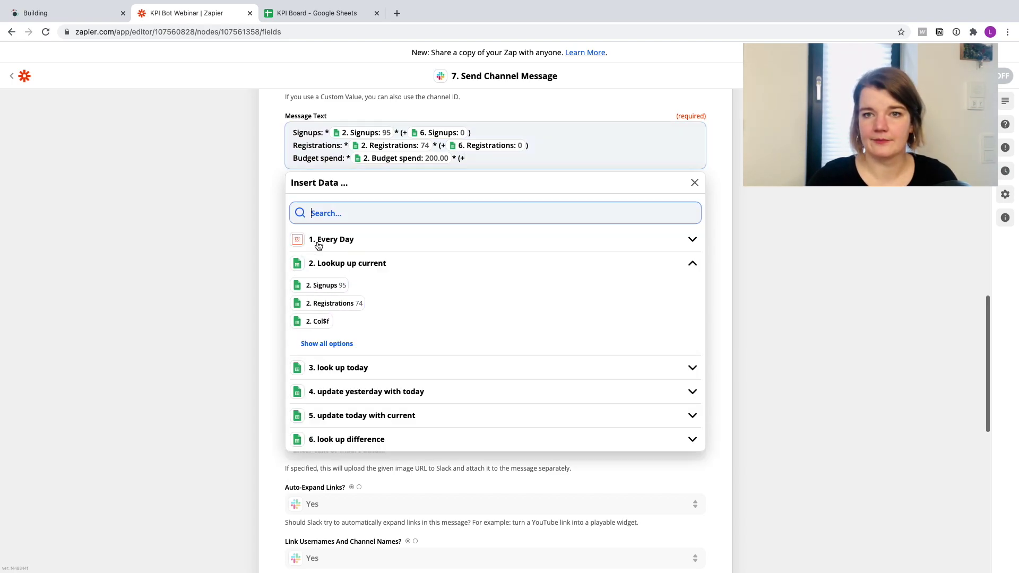
{"action": "left_click", "coordinate": [341, 439]}
{"action": "scroll", "coordinate": [364, 428], "scroll_direction": "down", "scroll_amount": 2}
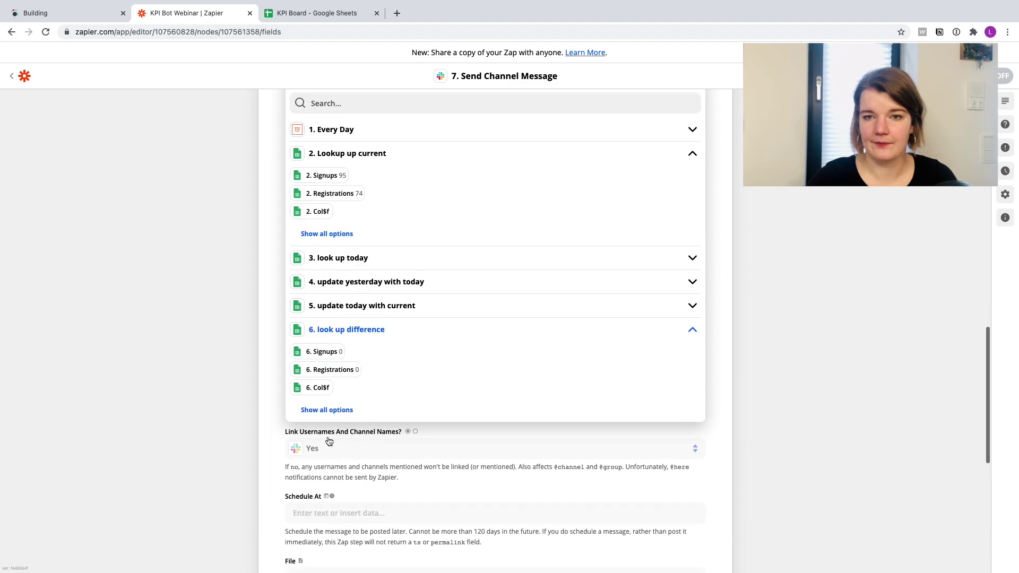
{"action": "left_click", "coordinate": [328, 410]}
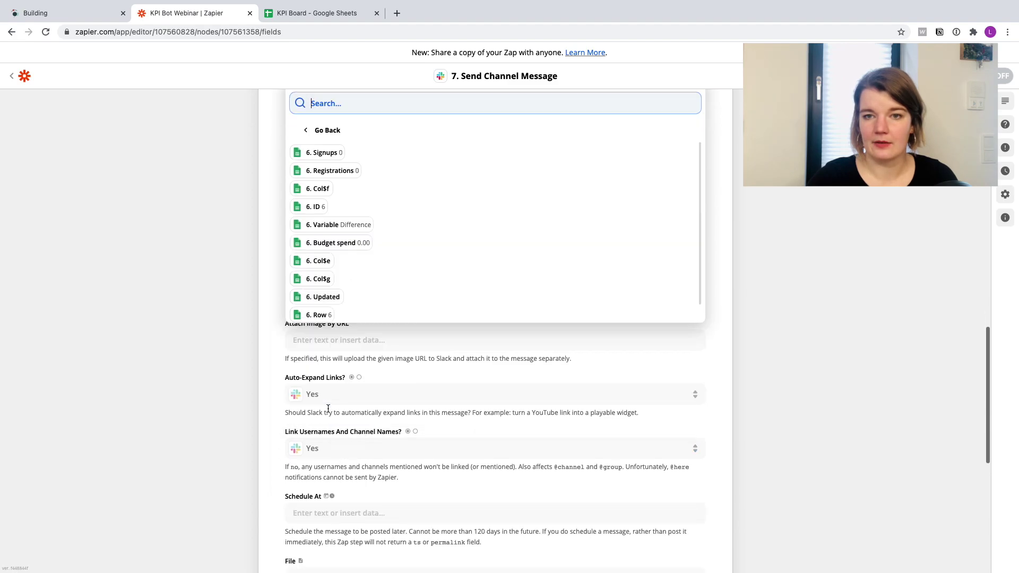
{"action": "left_click", "coordinate": [345, 243]}
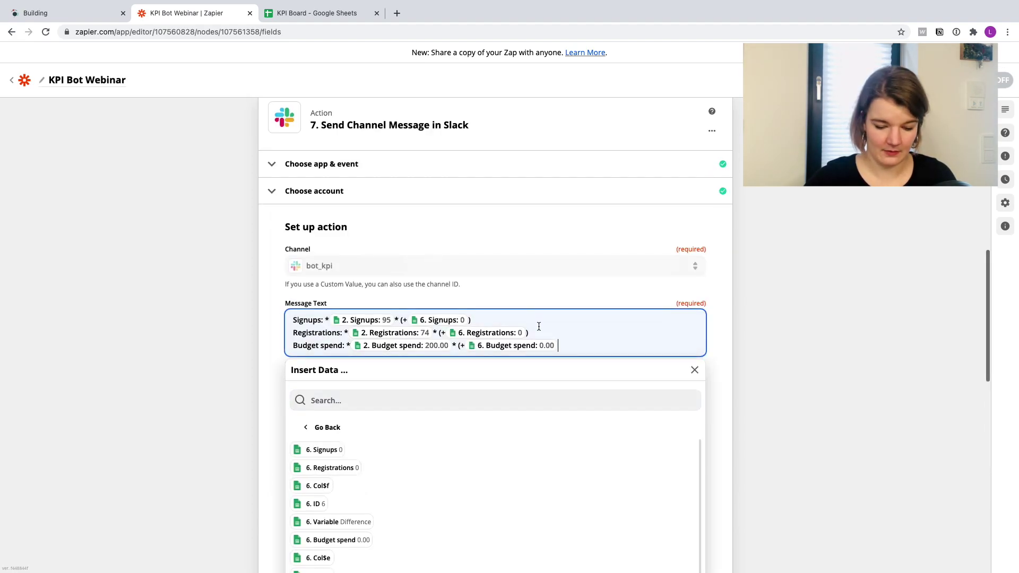
{"action": "left_click", "coordinate": [228, 352]}
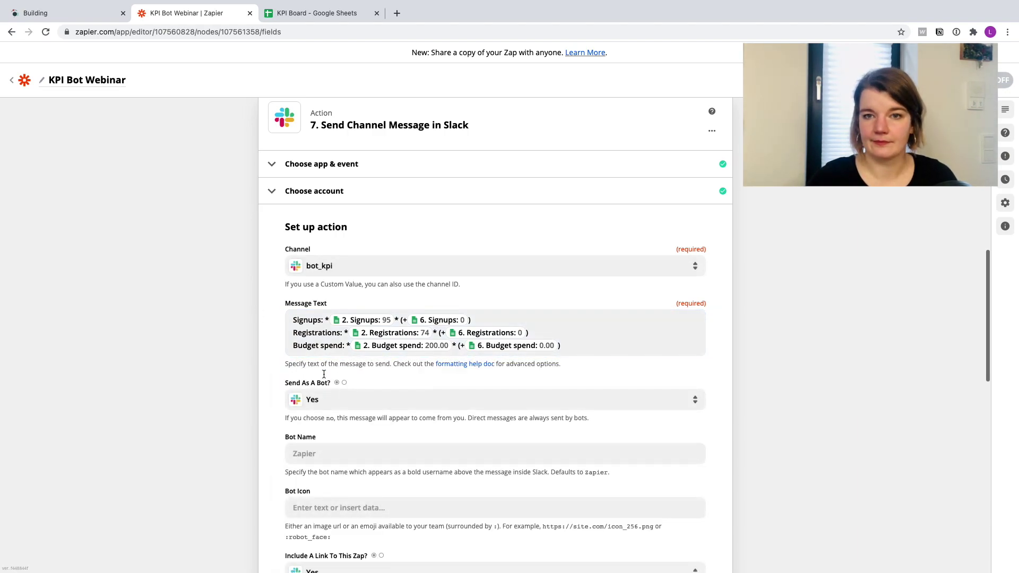
- Name the bot that posts the Slack message "Daily Stats Webinar"
{"action": "scroll", "coordinate": [329, 365], "scroll_direction": "down", "scroll_amount": 2}
{"action": "scroll", "coordinate": [329, 365], "scroll_direction": "down", "scroll_amount": 2}
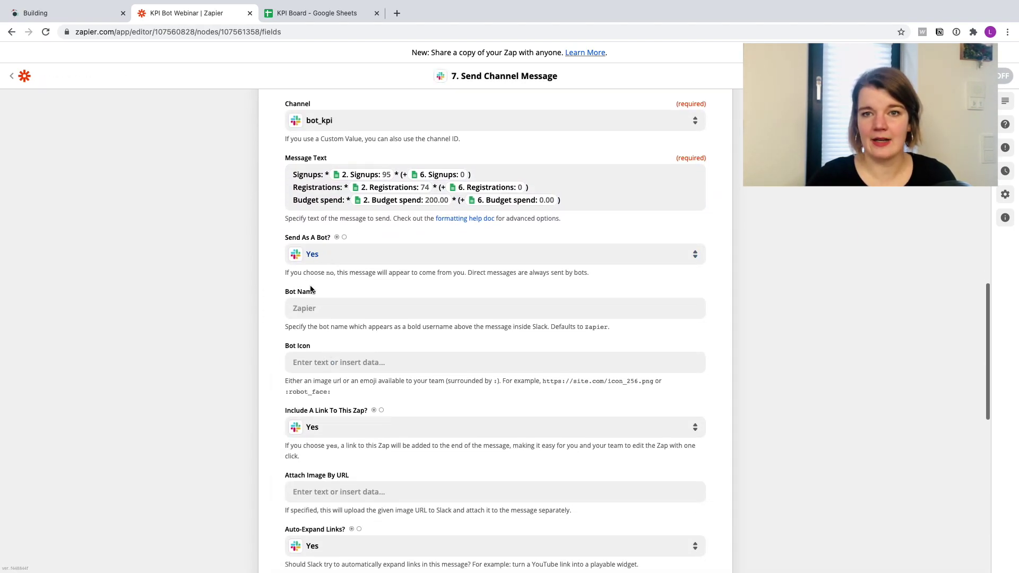
{"action": "left_click", "coordinate": [304, 302]}
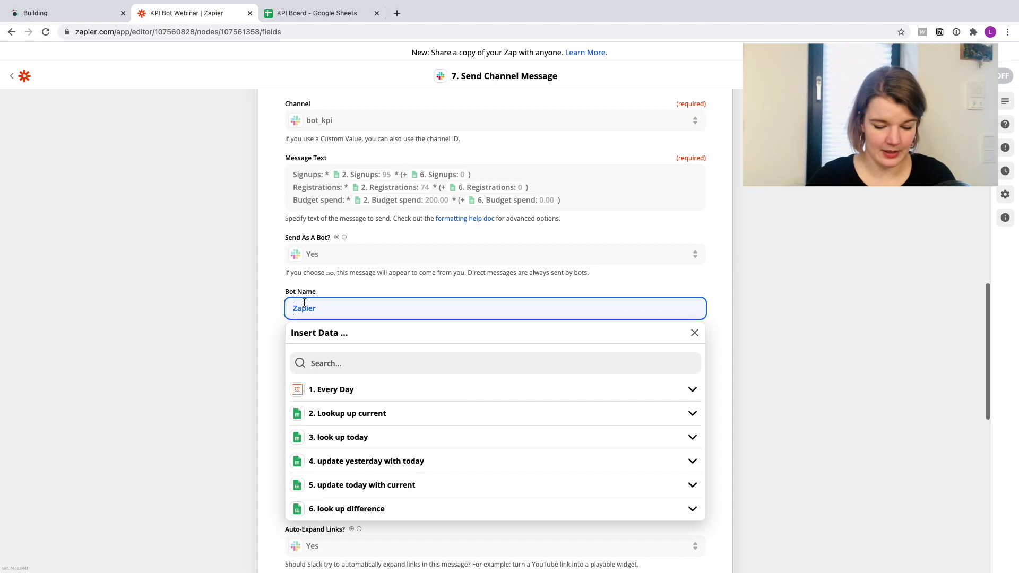
{"action": "type", "text": "Daily Stats"}
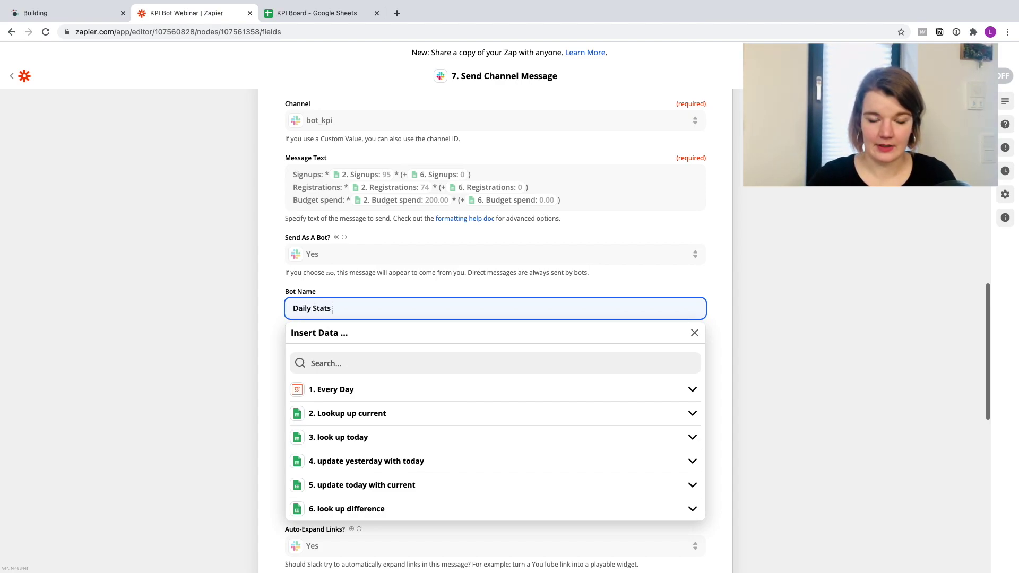
{"action": "type", "text": " Webinar"}
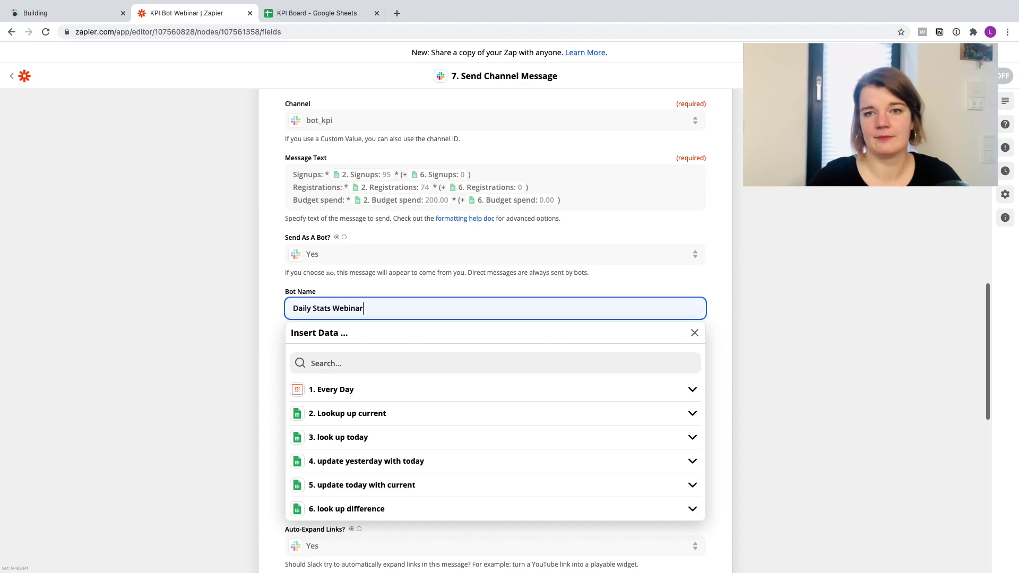
{"action": "left_click", "coordinate": [225, 320]}
- Review the message text and bot settings against the KPI rows in the KPI Board sheet
{"action": "scroll", "coordinate": [409, 312], "scroll_direction": "down", "scroll_amount": 1}
{"action": "left_click", "coordinate": [468, 153]}
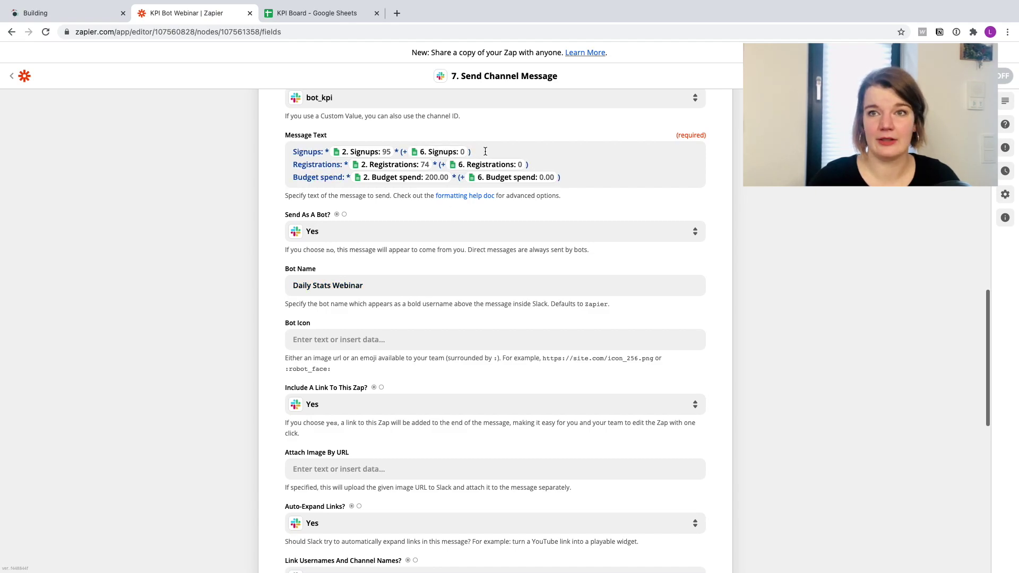
{"action": "left_click", "coordinate": [275, 129]}
{"action": "left_click", "coordinate": [309, 16]}
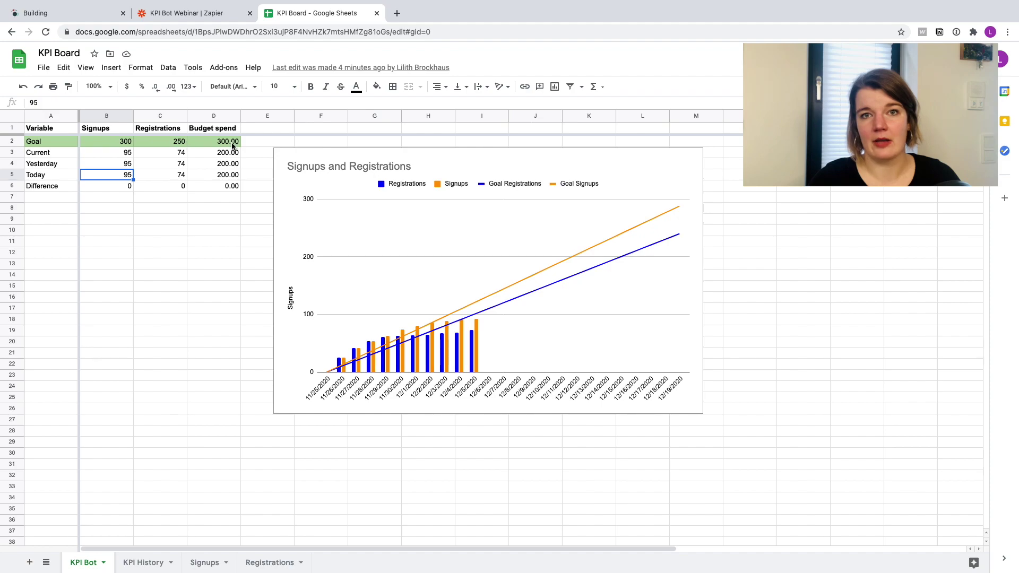
{"action": "left_click", "coordinate": [203, 12]}
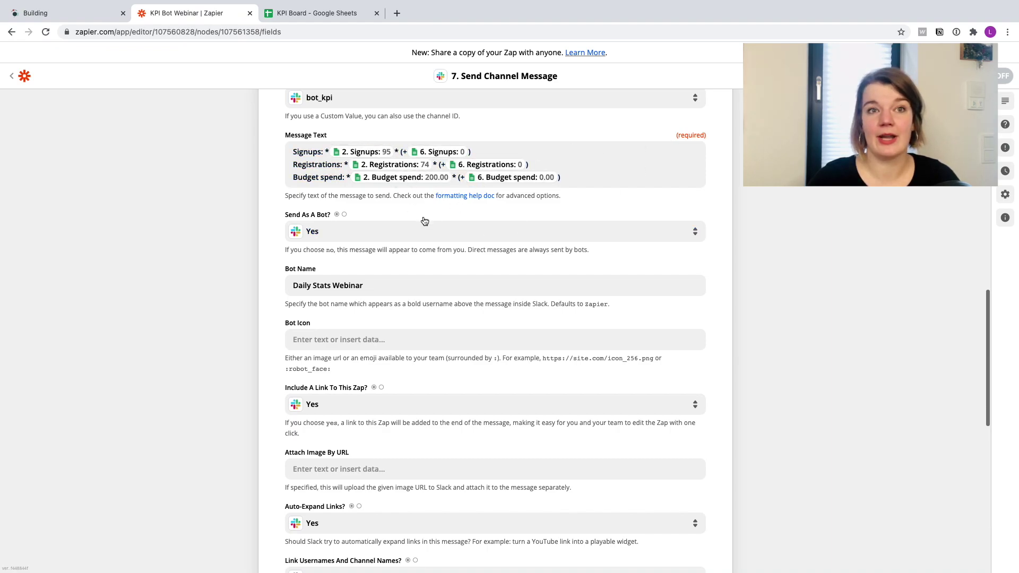
{"action": "triple_click", "coordinate": [330, 286]}
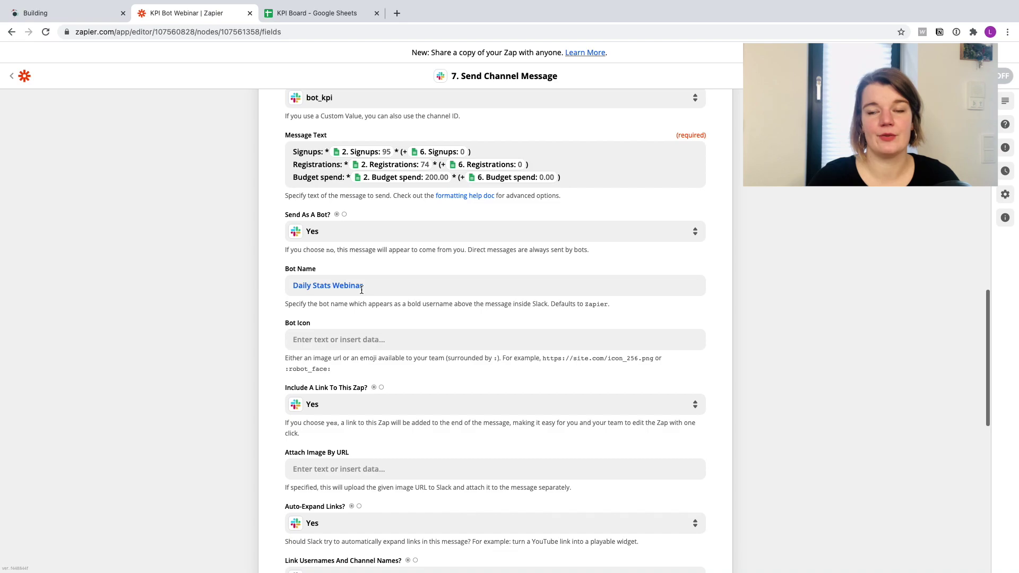
{"action": "scroll", "coordinate": [361, 289], "scroll_direction": "down", "scroll_amount": 3}
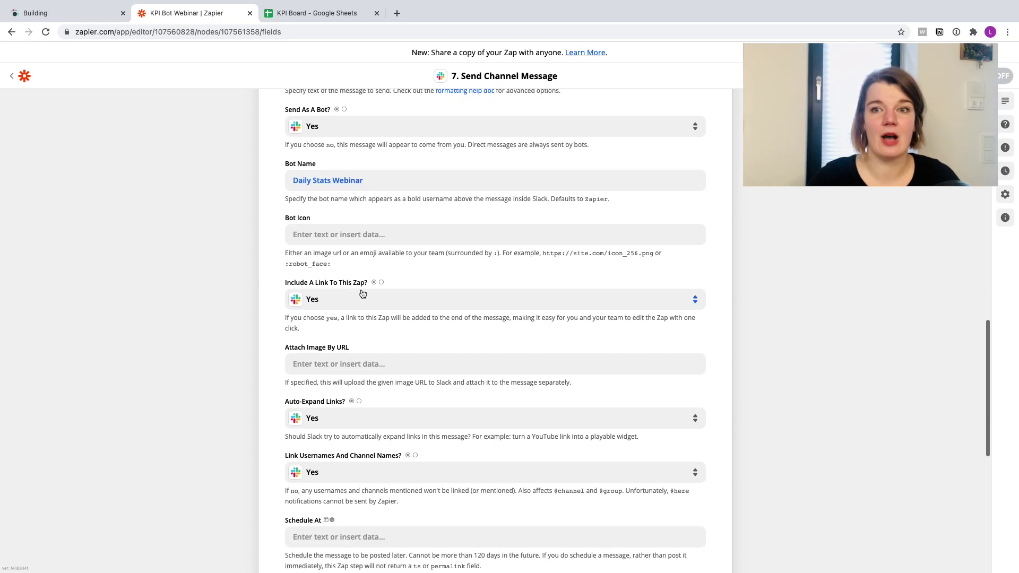
{"action": "scroll", "coordinate": [329, 228], "scroll_direction": "up", "scroll_amount": 1}
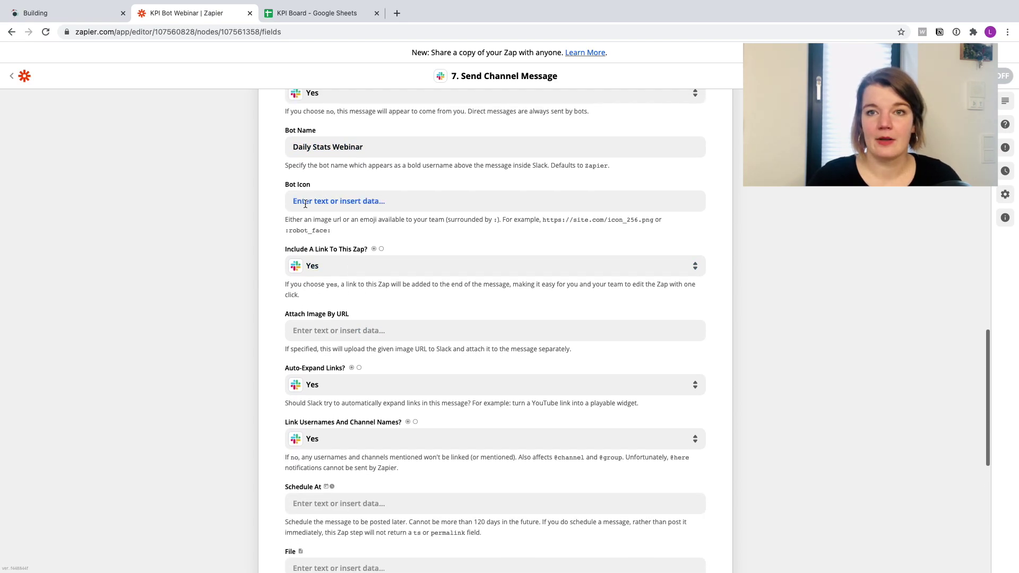
- Switch to Slack, insert the :cinema: emoji in the bot_kpi message draft and select it for copying
{"action": "left_click", "coordinate": [305, 202]}
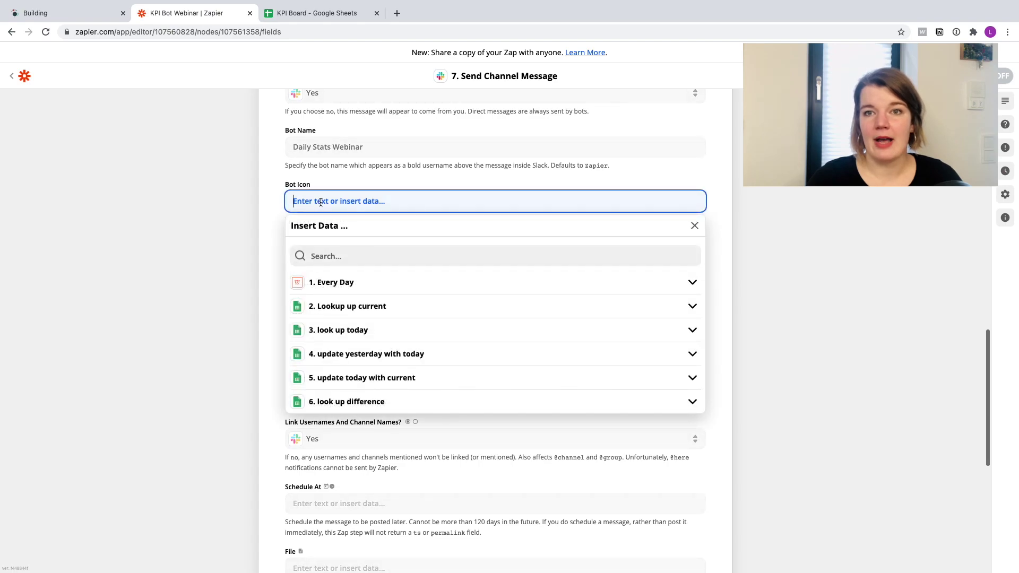
{"action": "left_click", "coordinate": [193, 221]}
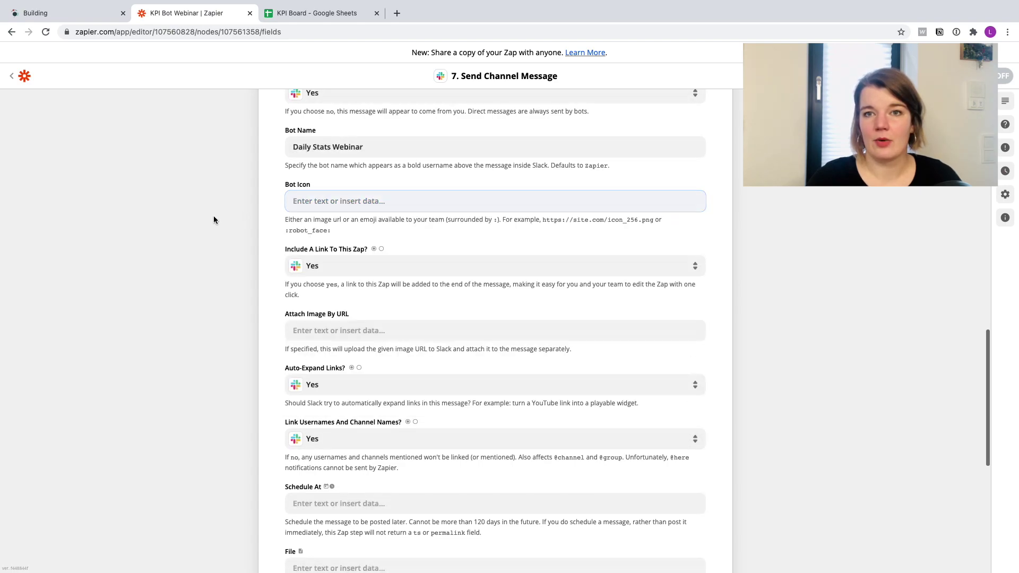
{"action": "key", "text": "super+Tab"}
{"action": "left_click", "coordinate": [256, 523]}
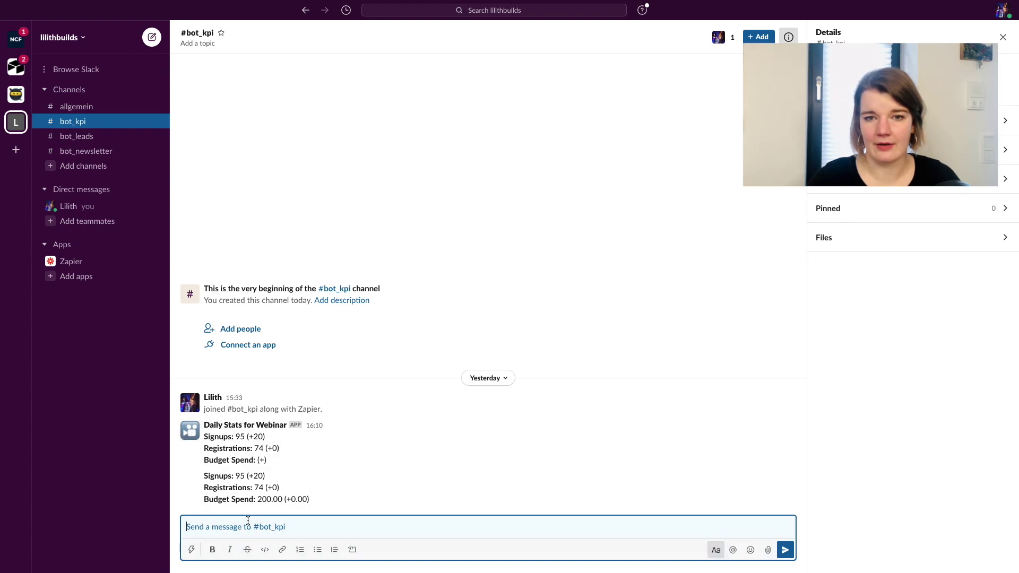
{"action": "type", "text": ":carm"}
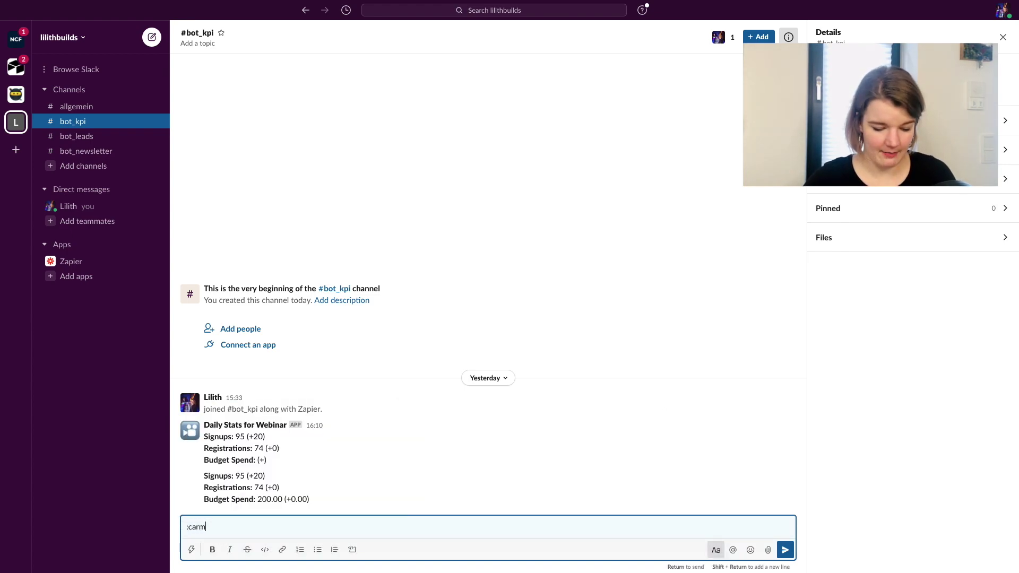
{"action": "key", "text": "BackSpace"}
{"action": "key", "text": "BackSpace"}
{"action": "type", "text": "mer"}
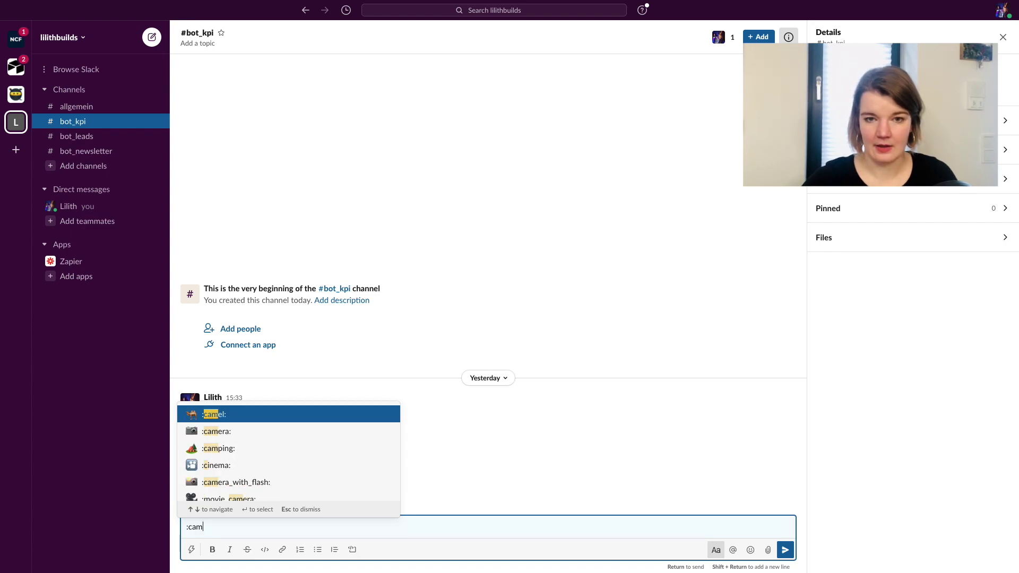
{"action": "left_click", "coordinate": [231, 413]}
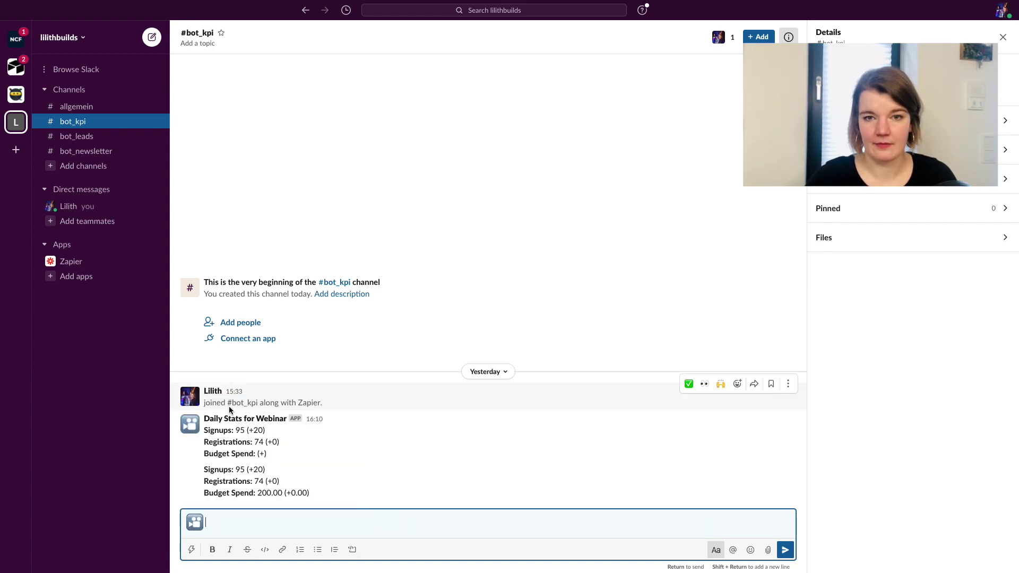
{"action": "left_click_drag", "start_coordinate": [212, 523], "coordinate": [176, 519]}
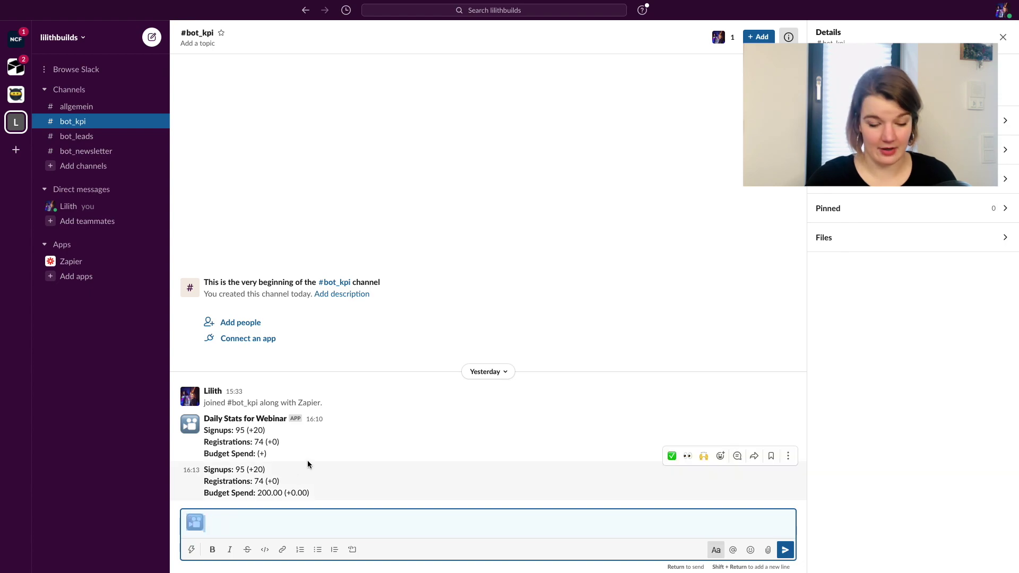
- Return to Zapier and set the Slack message's bot icon to :cinema:
{"action": "key", "text": "super+Tab"}
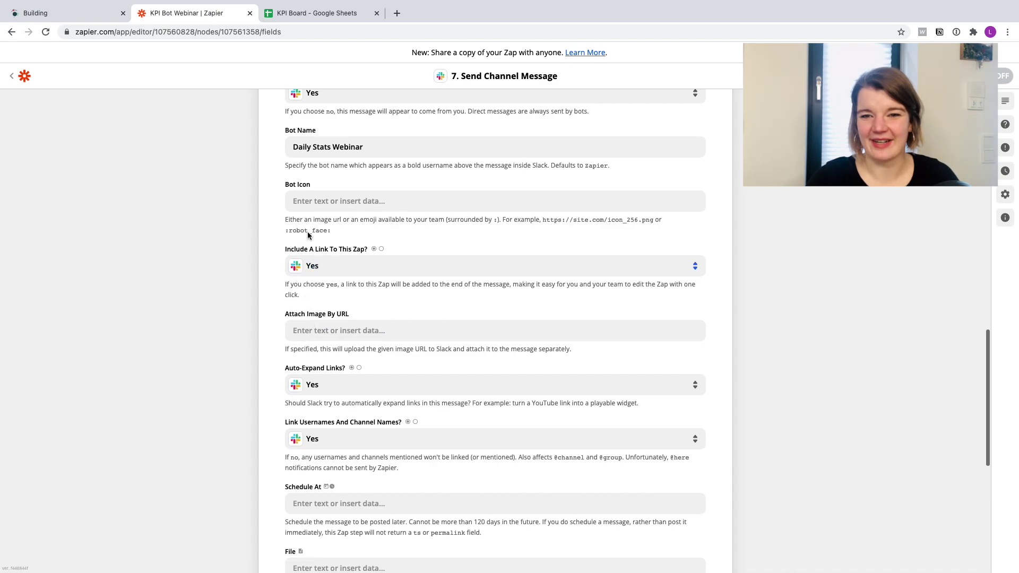
{"action": "left_click", "coordinate": [306, 197]}
{"action": "type", "text": ":cinema:"}
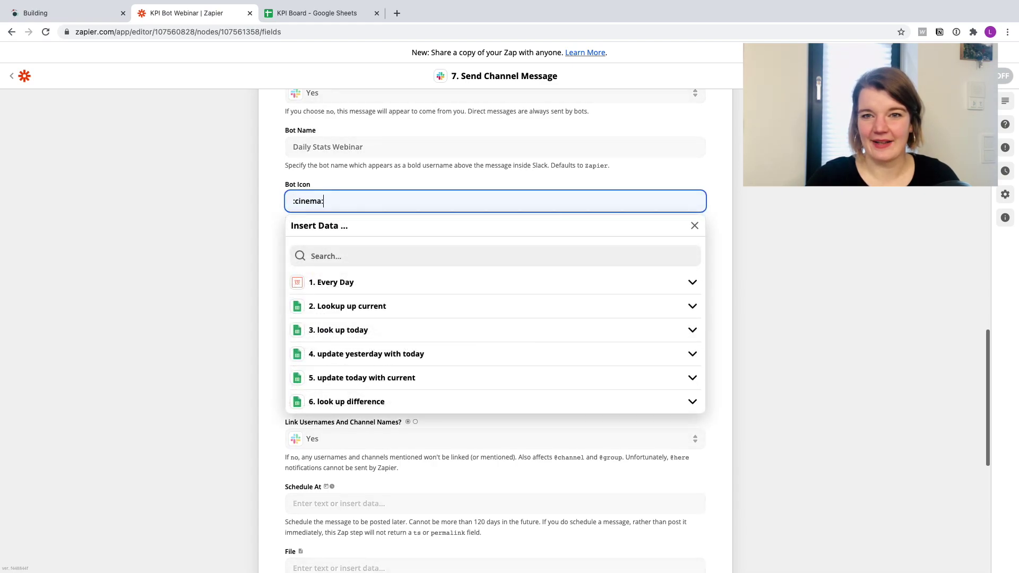
{"action": "left_click", "coordinate": [237, 271]}
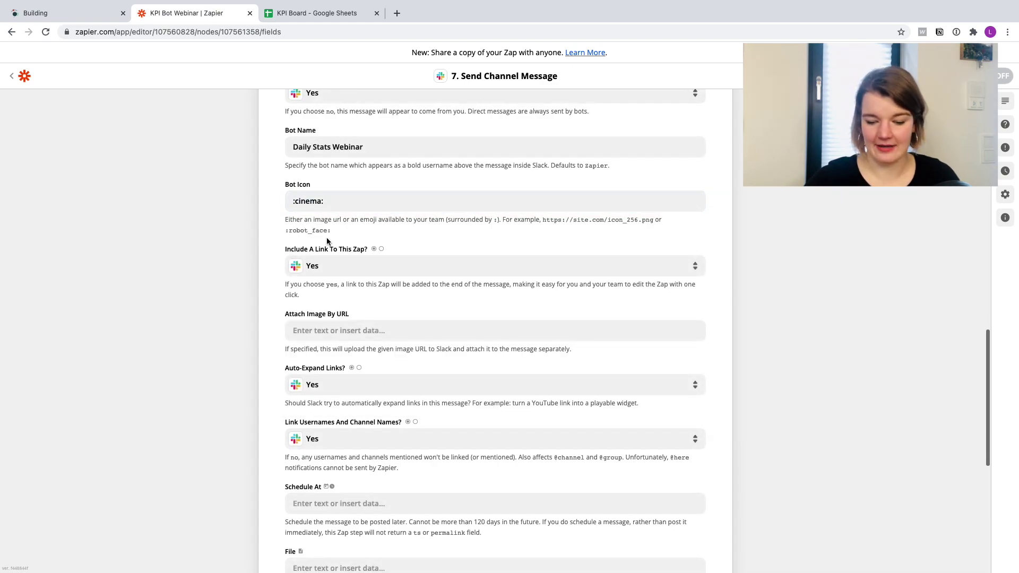
- Set "Include a link to this Zap?" to No and save the Slack action's setup to continue to its test
{"action": "left_click", "coordinate": [332, 273]}
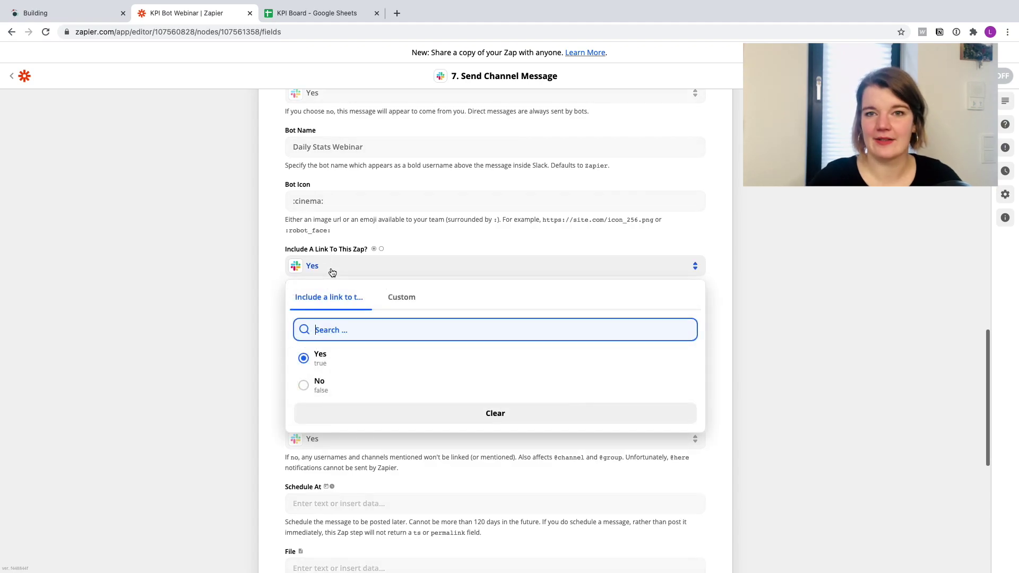
{"action": "left_click", "coordinate": [327, 389]}
{"action": "scroll", "coordinate": [250, 361], "scroll_direction": "down", "scroll_amount": 5}
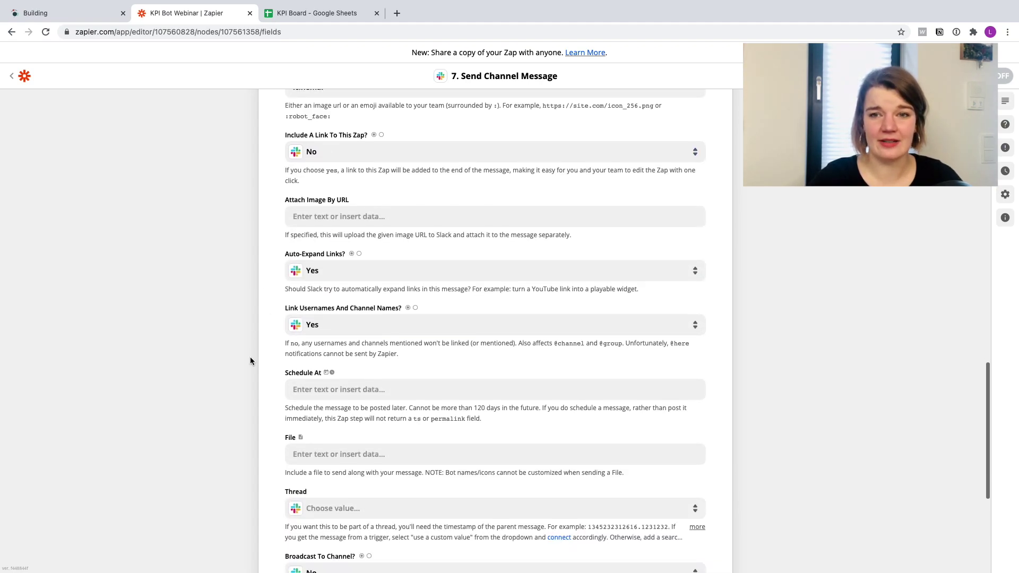
{"action": "scroll", "coordinate": [333, 230], "scroll_direction": "up", "scroll_amount": 1}
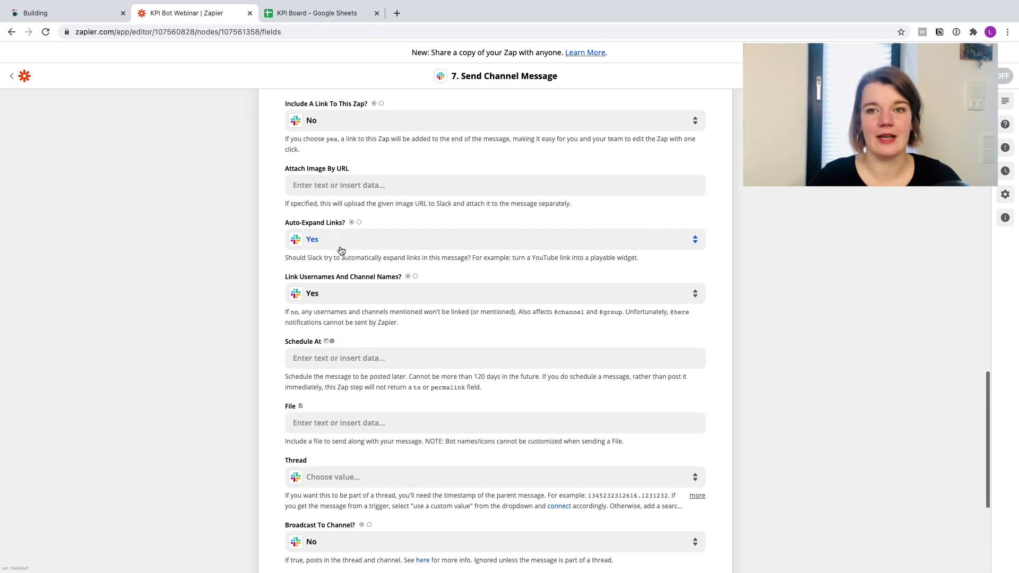
{"action": "scroll", "coordinate": [343, 292], "scroll_direction": "up", "scroll_amount": 3}
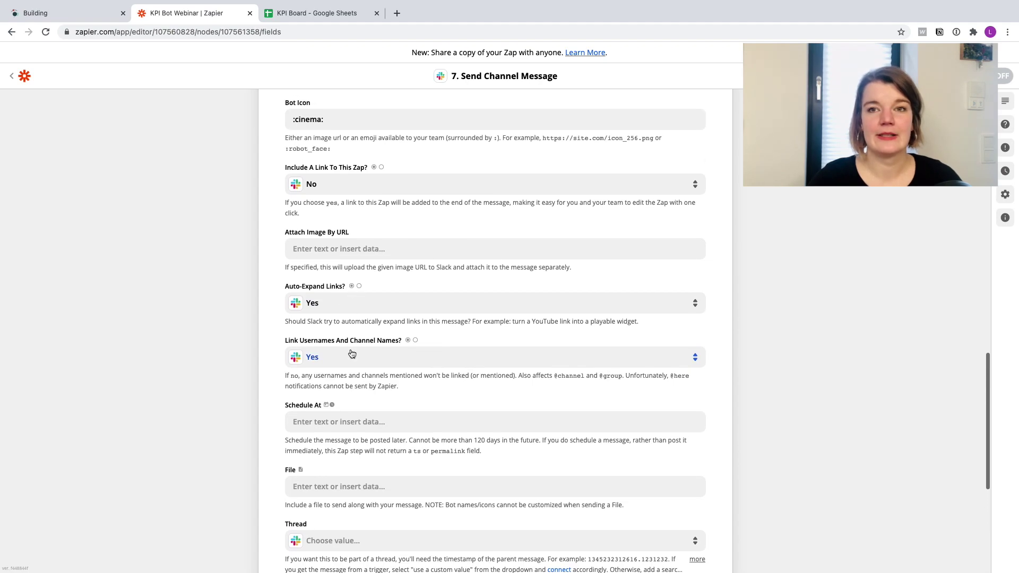
{"action": "scroll", "coordinate": [352, 354], "scroll_direction": "down", "scroll_amount": 3}
{"action": "scroll", "coordinate": [351, 353], "scroll_direction": "down", "scroll_amount": 10}
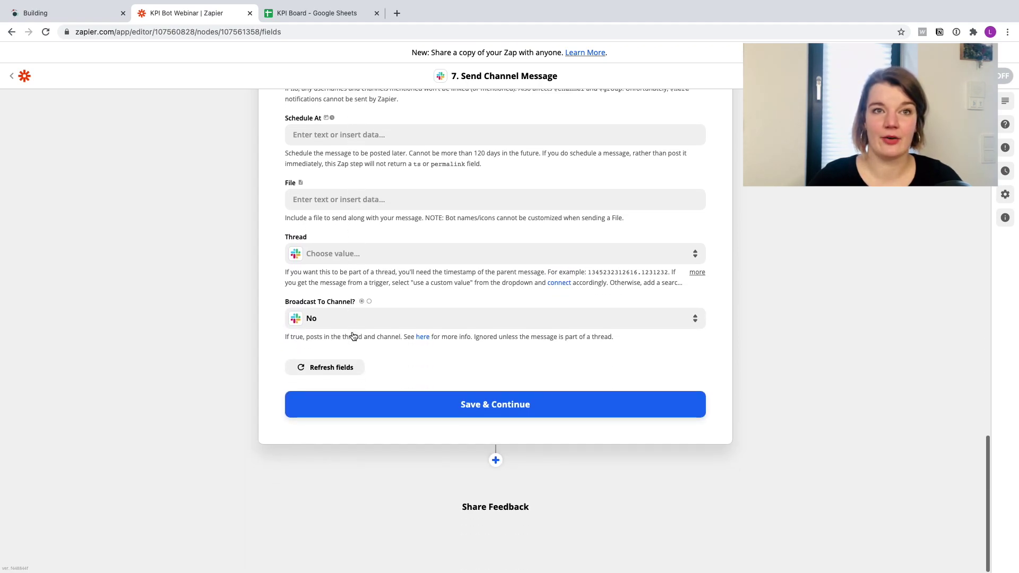
{"action": "left_click", "coordinate": [419, 414]}
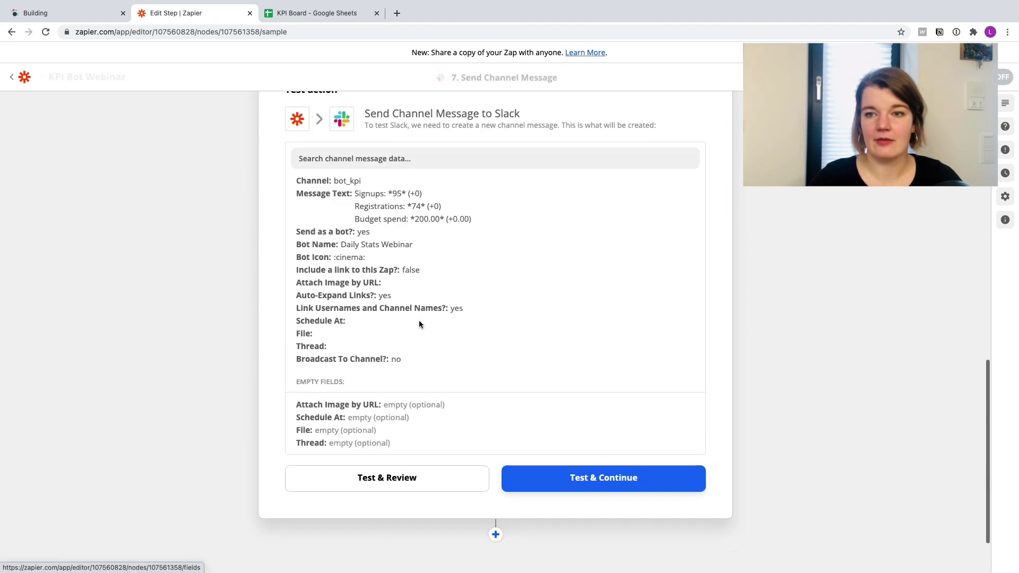
- Test the Slack action, check the posted message in Slack's bot_kpi channel, and close the action back in Zapier
{"action": "left_click", "coordinate": [362, 415]}
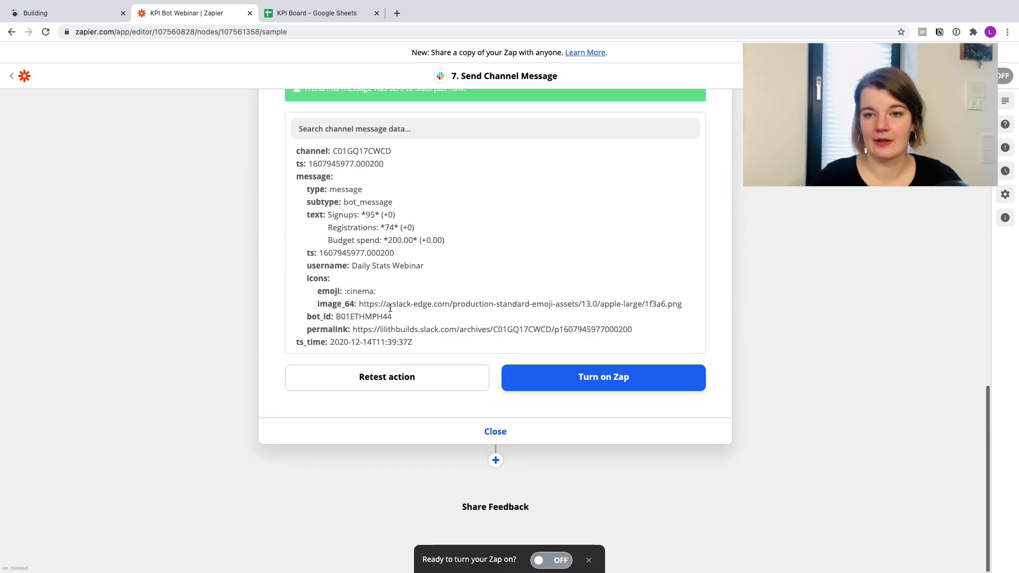
{"action": "scroll", "coordinate": [390, 308], "scroll_direction": "up", "scroll_amount": 3}
{"action": "scroll", "coordinate": [404, 318], "scroll_direction": "down", "scroll_amount": 2}
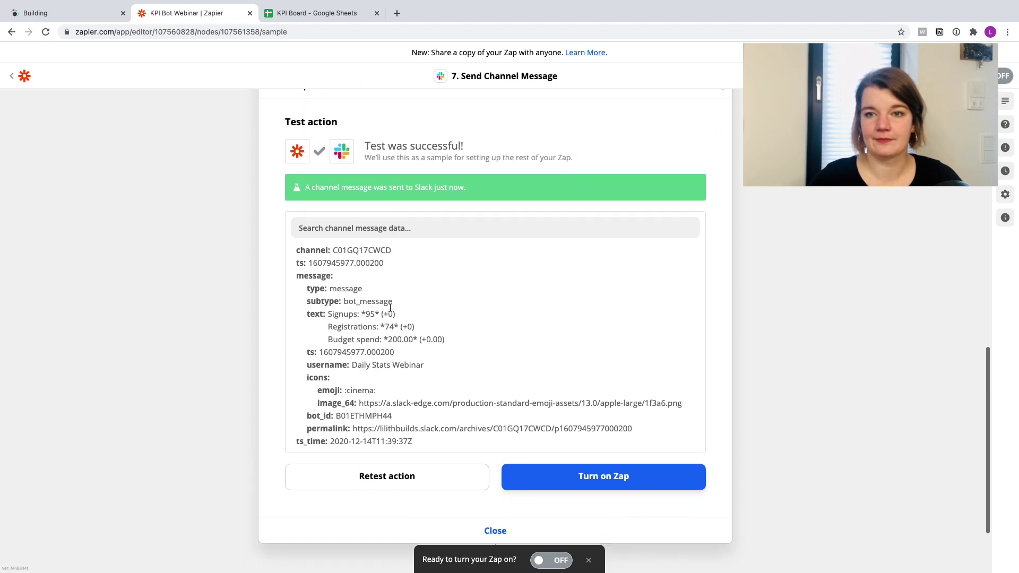
{"action": "key", "text": "super+Tab"}
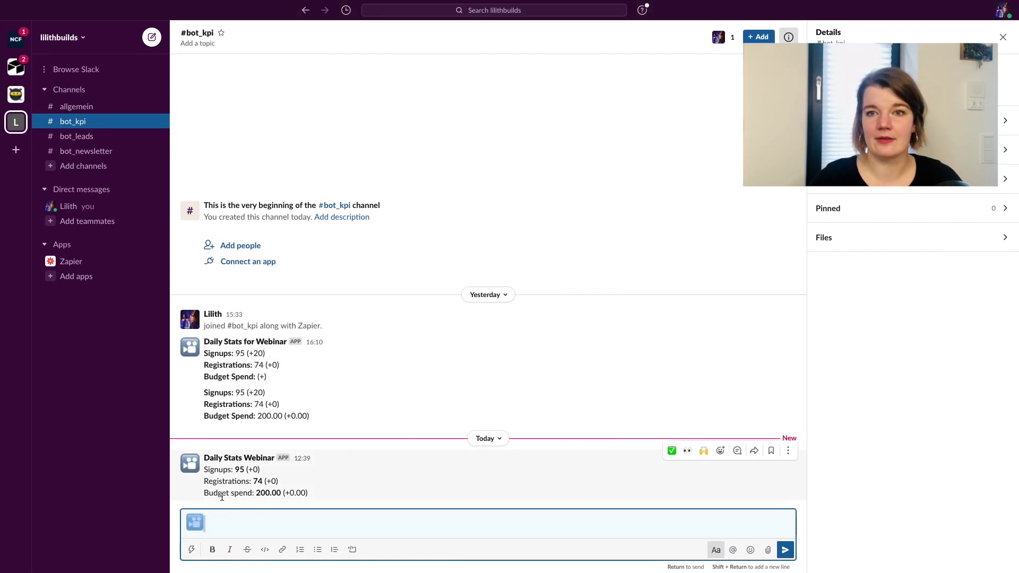
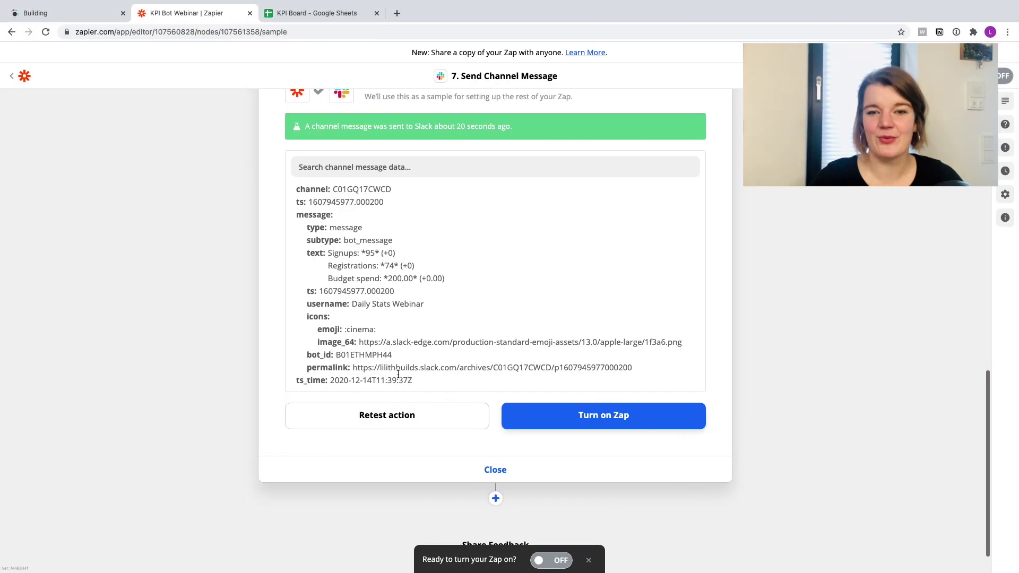
{"action": "scroll", "coordinate": [369, 269], "scroll_direction": "up", "scroll_amount": 3}
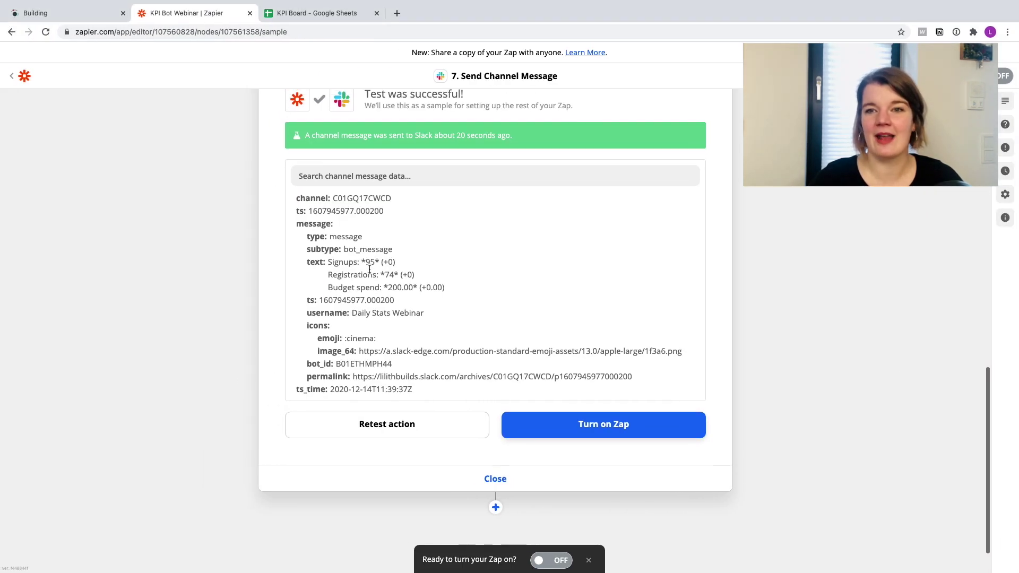
{"action": "scroll", "coordinate": [368, 269], "scroll_direction": "down", "scroll_amount": 5}
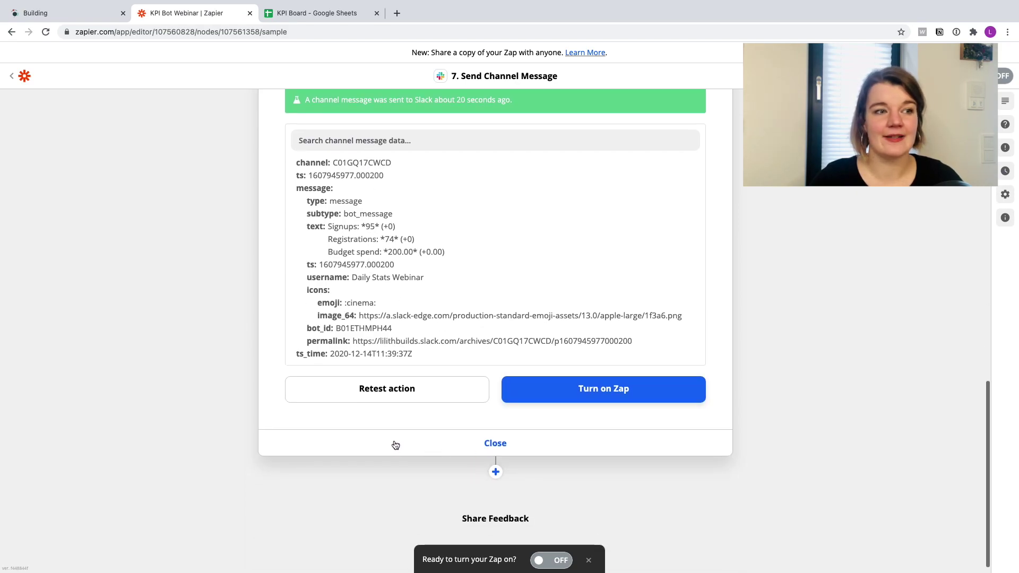
{"action": "left_click", "coordinate": [396, 445]}
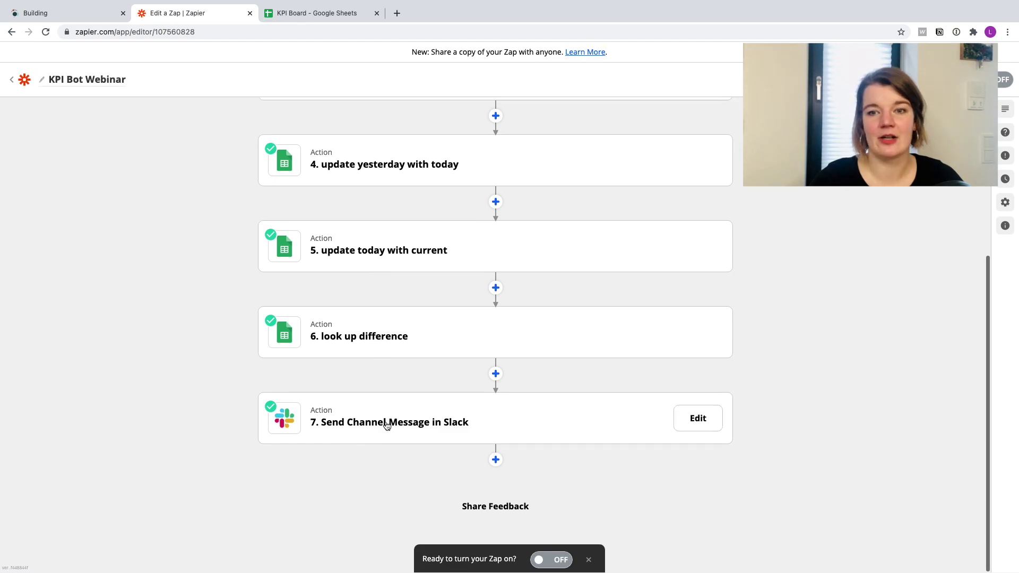
- Add a Google Sheets action after the Slack message with the event Update Spreadsheet Row and continue to its account
{"action": "left_click", "coordinate": [496, 462]}
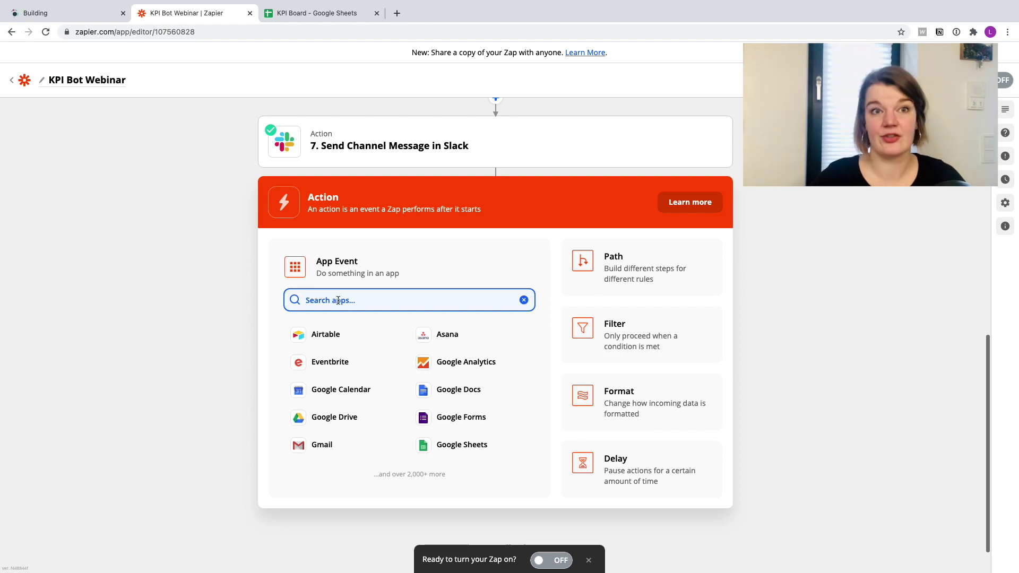
{"action": "left_click", "coordinate": [460, 446]}
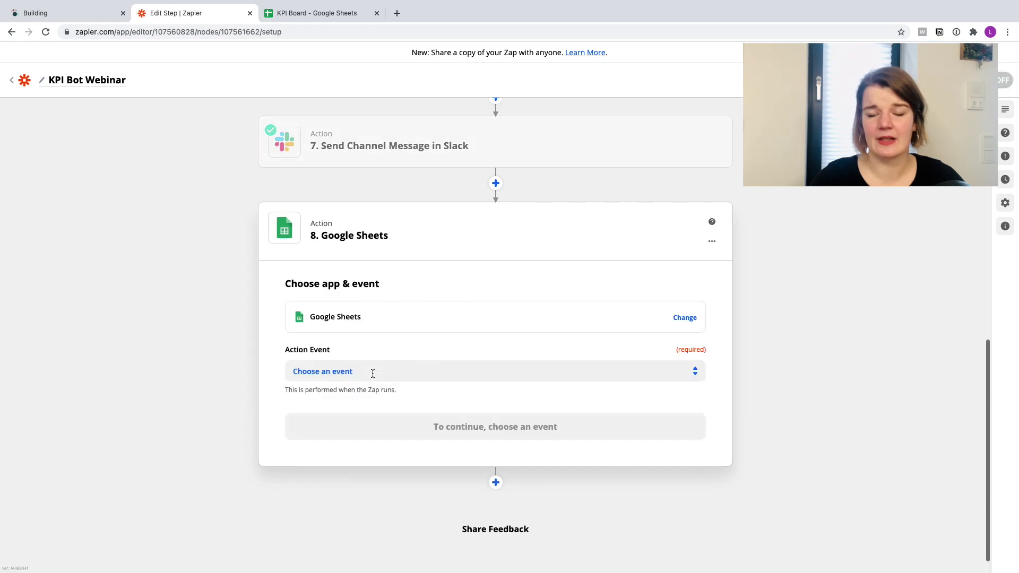
{"action": "left_click", "coordinate": [334, 373]}
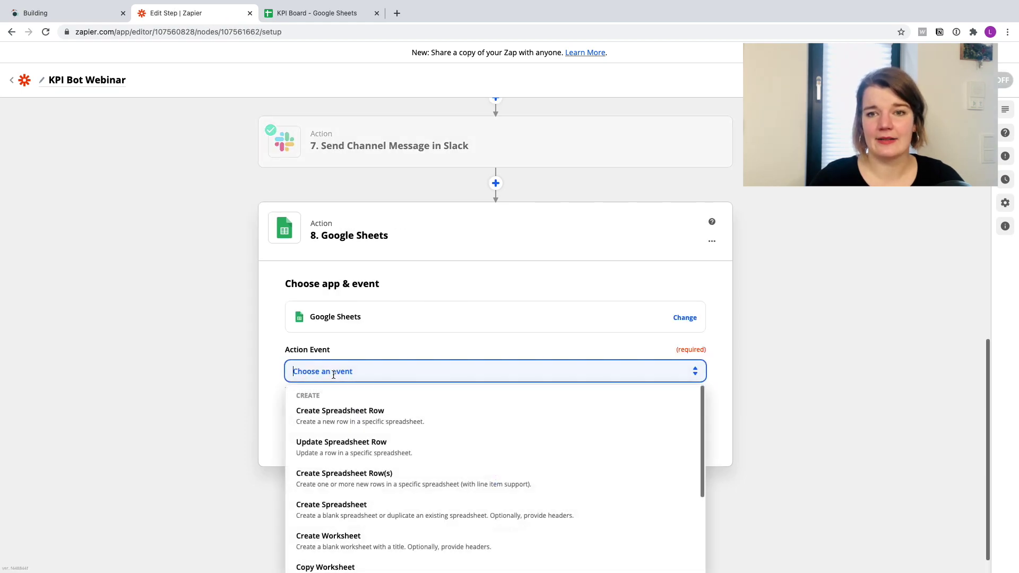
{"action": "left_click", "coordinate": [342, 428]}
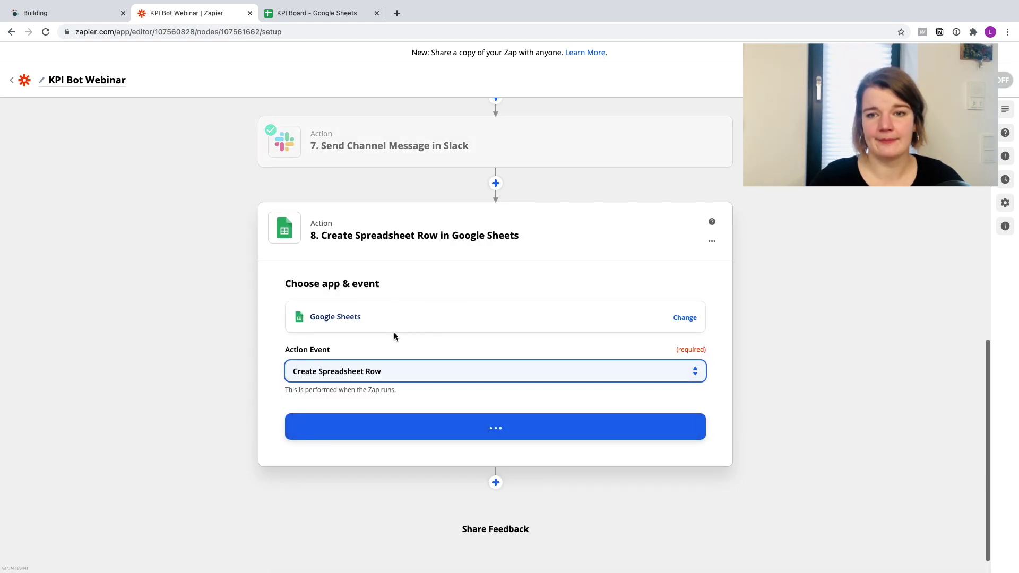
{"action": "double_click", "coordinate": [319, 370]}
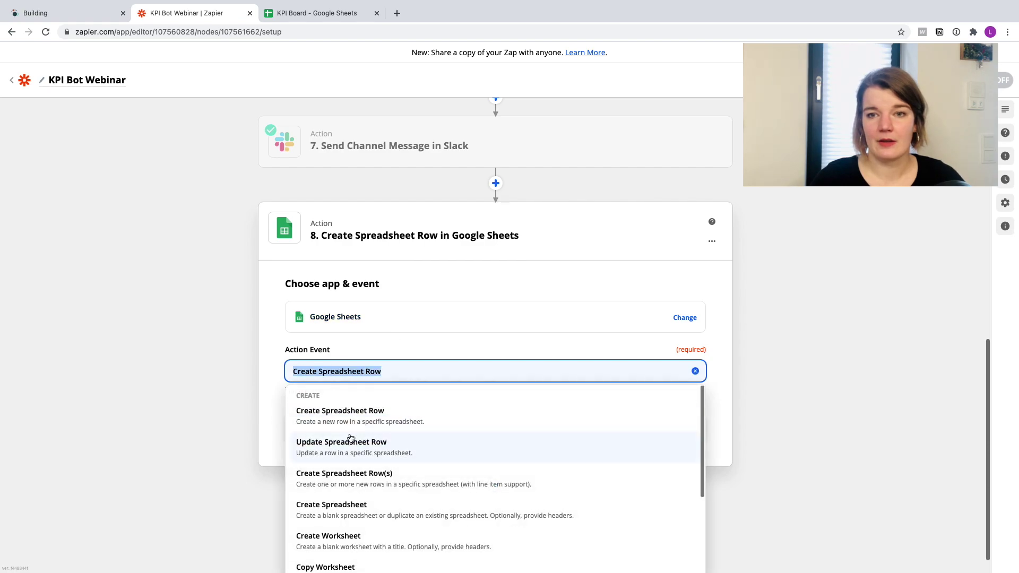
{"action": "left_click", "coordinate": [350, 441]}
{"action": "left_click", "coordinate": [364, 426]}
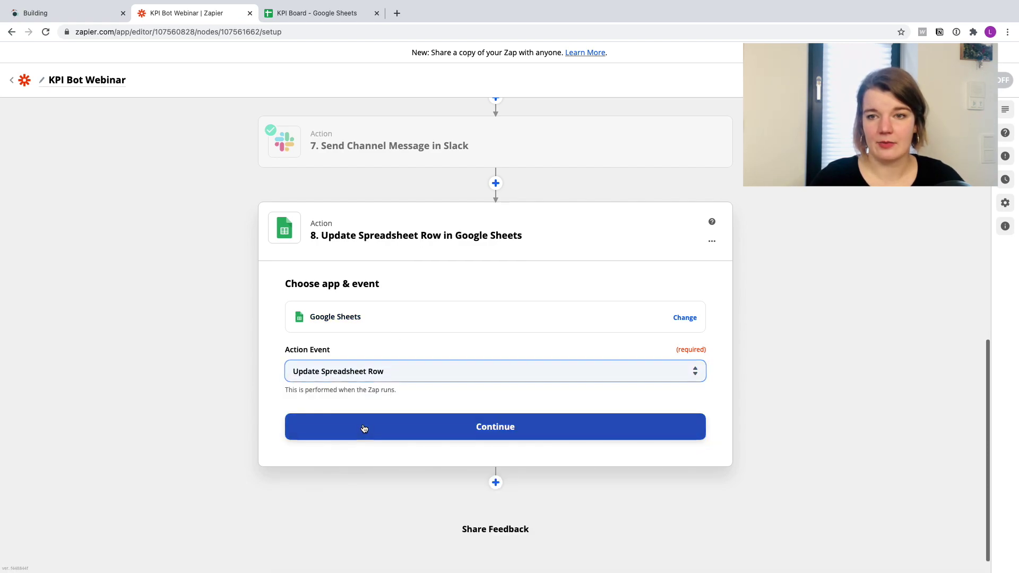
- Switch to the KPI Board spreadsheet and examine the daily Signups and Registrations entries on the KPI History sheet
{"action": "left_click", "coordinate": [337, 15]}
{"action": "left_click", "coordinate": [141, 560]}
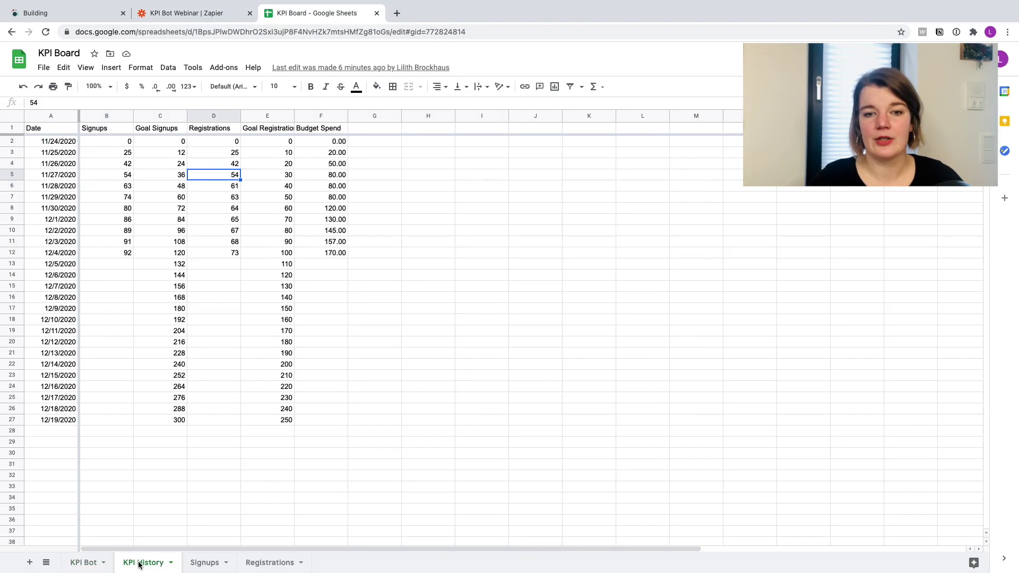
{"action": "left_click", "coordinate": [148, 253]}
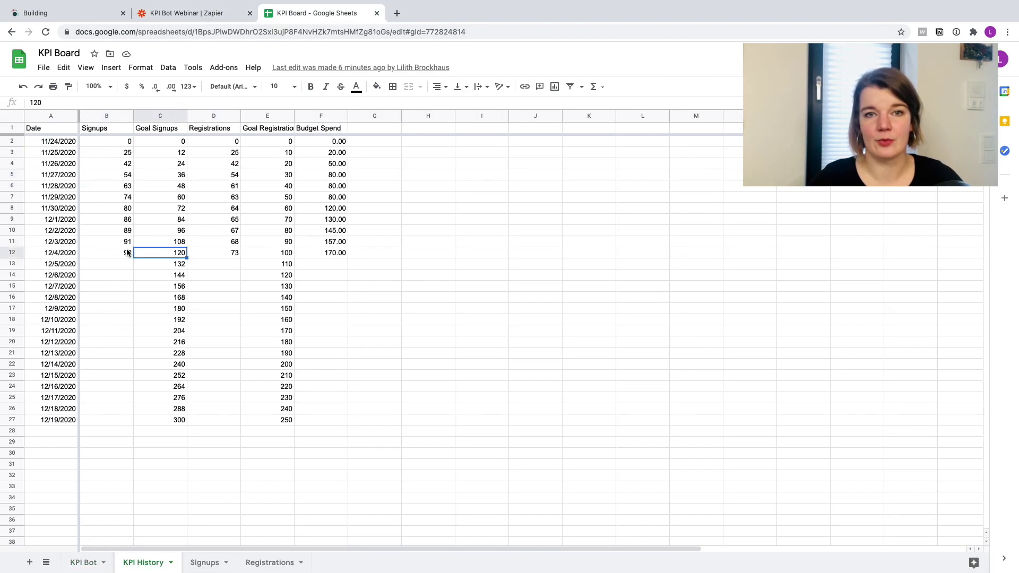
{"action": "left_click", "coordinate": [128, 253]}
{"action": "left_click", "coordinate": [240, 242]}
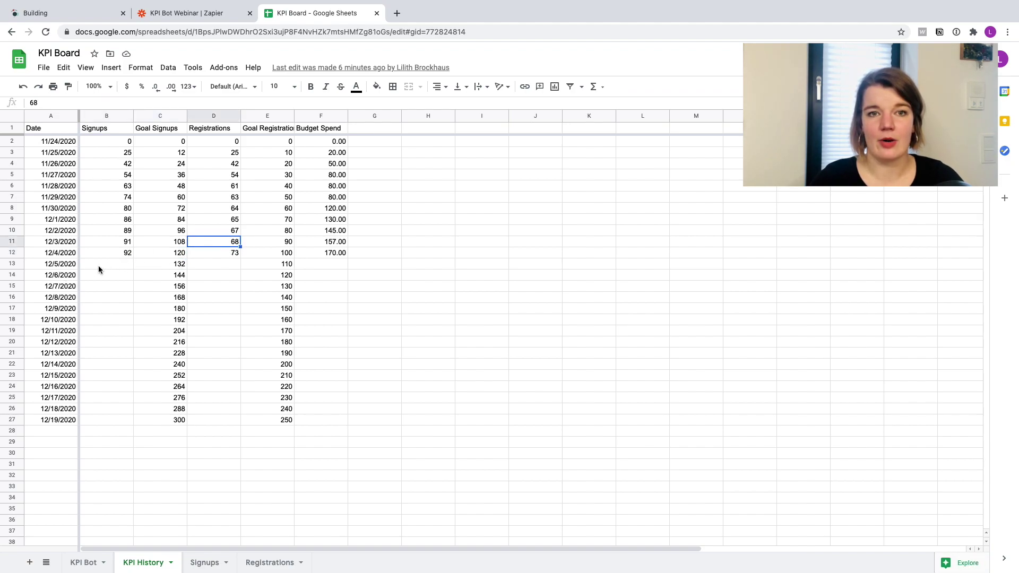
- Return to Zapier, choose the private Google Sheets account for the Update Spreadsheet Row action and continue to its setup
{"action": "left_click", "coordinate": [216, 13]}
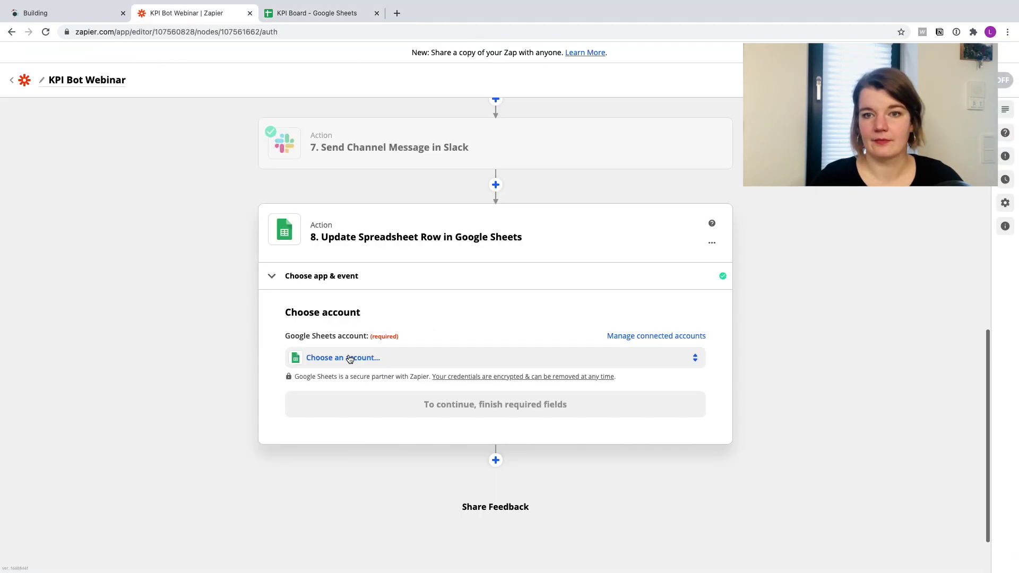
{"action": "left_click", "coordinate": [357, 358]}
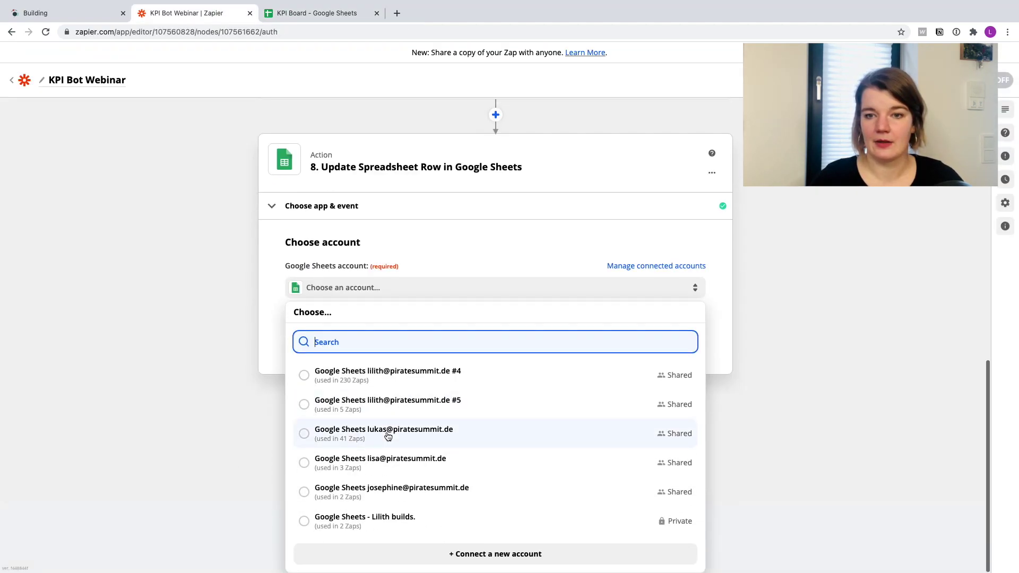
{"action": "left_click", "coordinate": [371, 520]}
{"action": "left_click", "coordinate": [364, 406]}
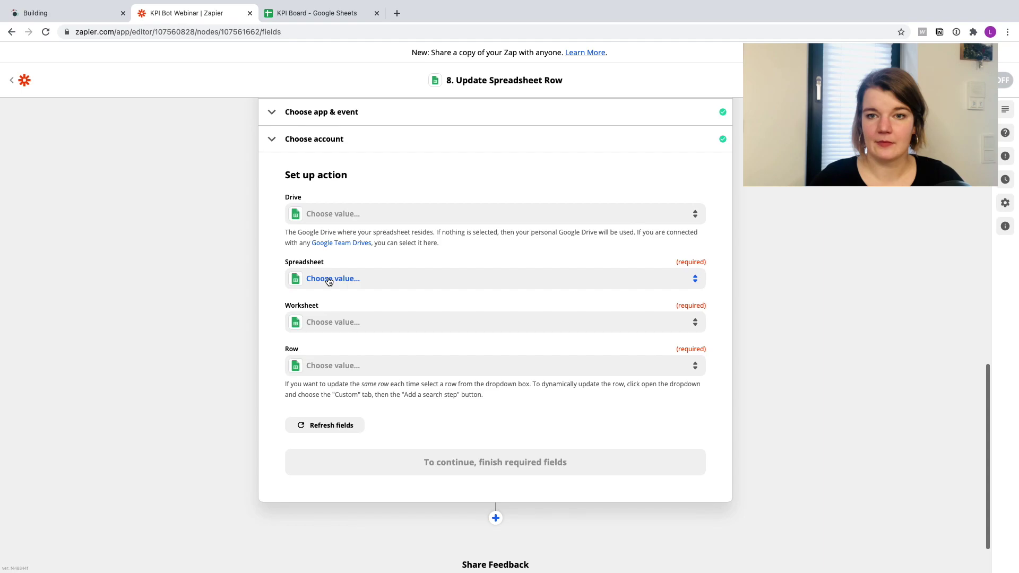
- Set the action's spreadsheet to KPI Board and its worksheet to KPI History
{"action": "left_click", "coordinate": [329, 281]}
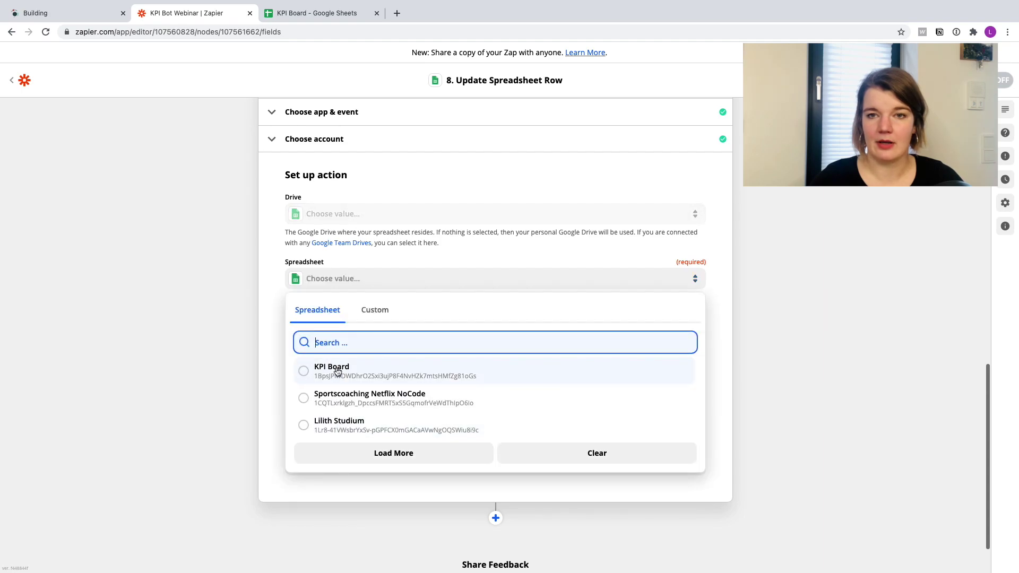
{"action": "left_click", "coordinate": [336, 371]}
{"action": "left_click", "coordinate": [326, 325]}
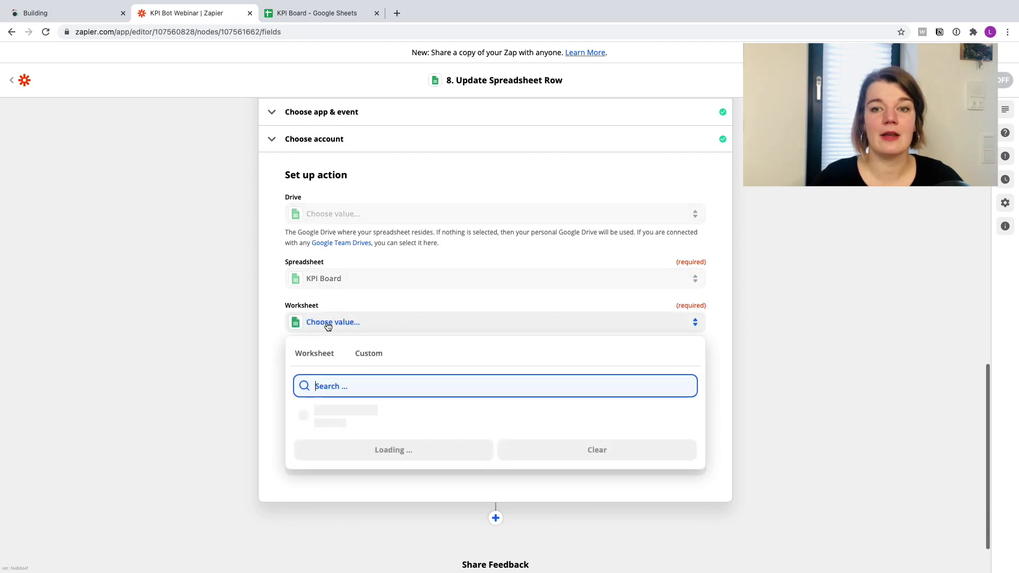
{"action": "left_click", "coordinate": [330, 444]}
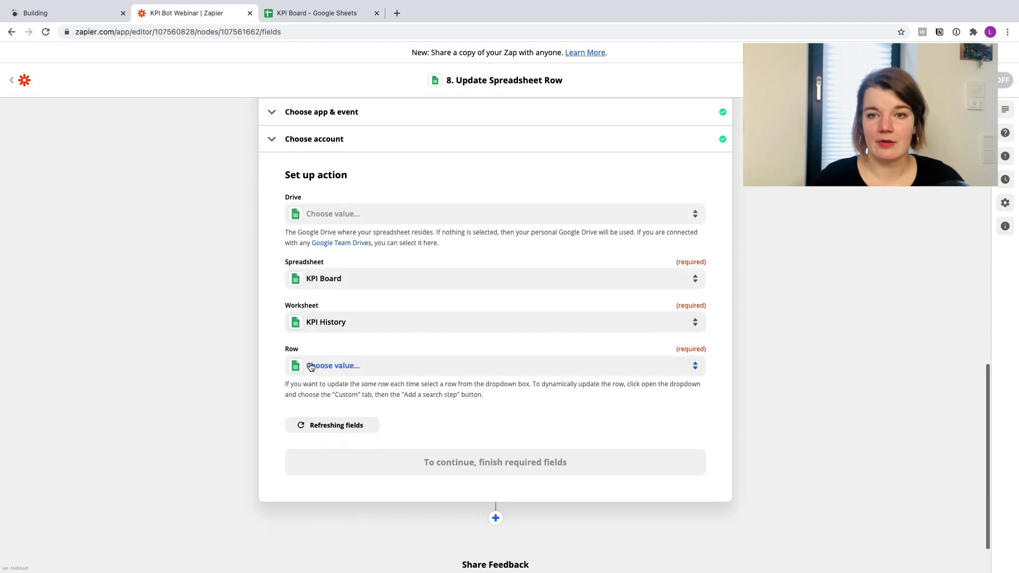
- Compare the Every Day trigger's date values offered for the Row field with the date format in the KPI History sheet
{"action": "left_click", "coordinate": [327, 371]}
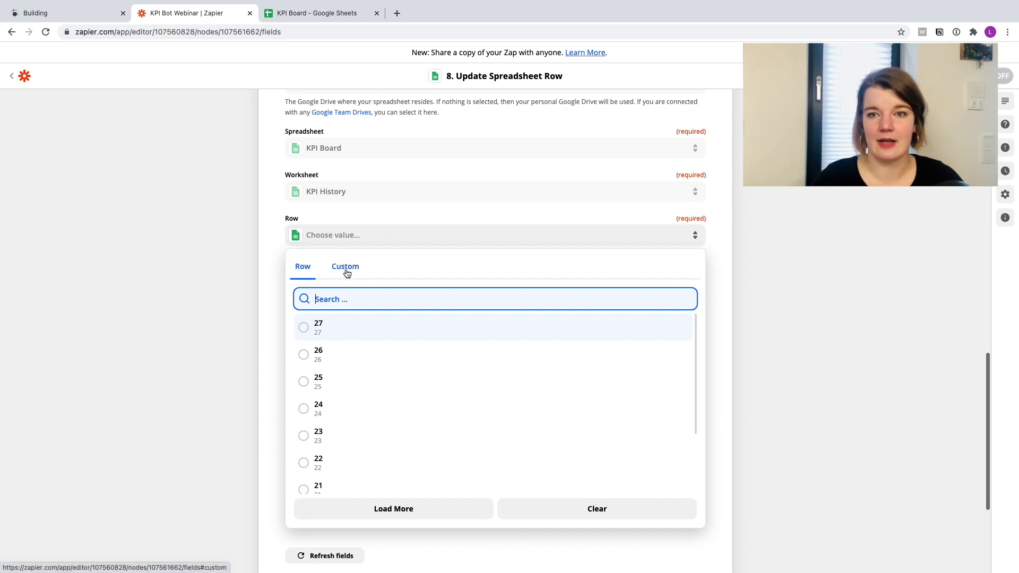
{"action": "left_click", "coordinate": [347, 273]}
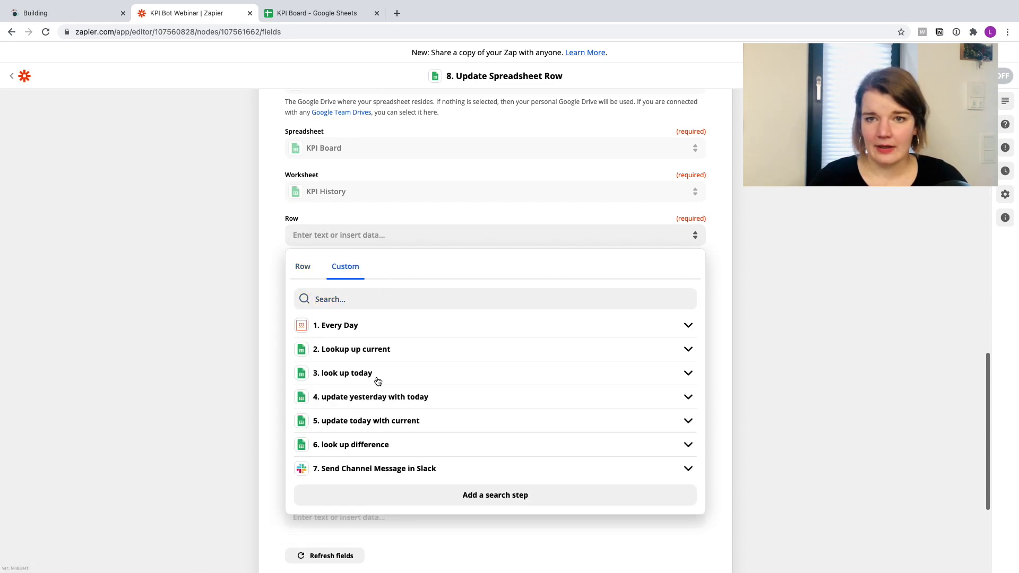
{"action": "left_click", "coordinate": [350, 328]}
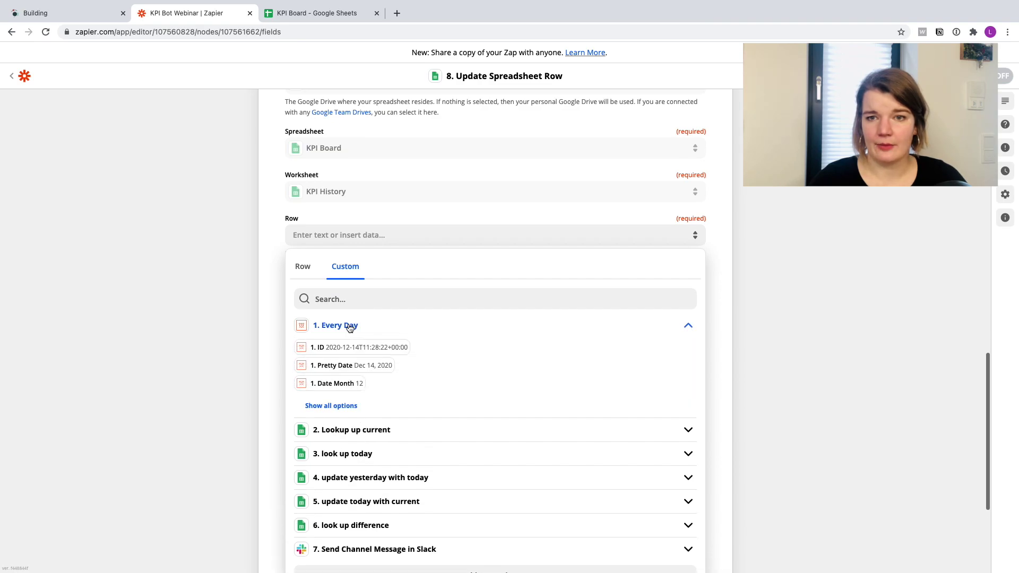
{"action": "left_click", "coordinate": [342, 407]}
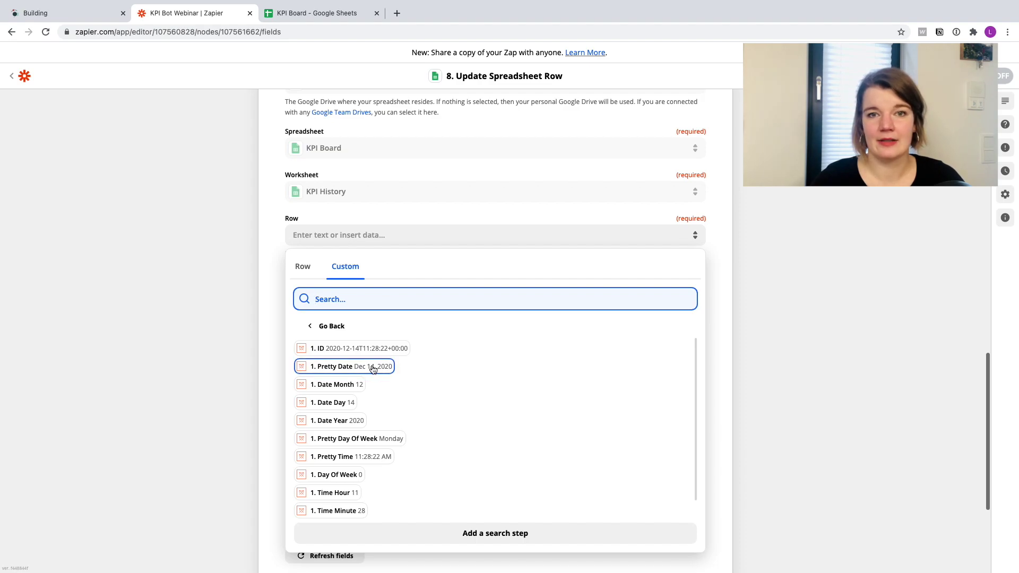
{"action": "left_click", "coordinate": [317, 16]}
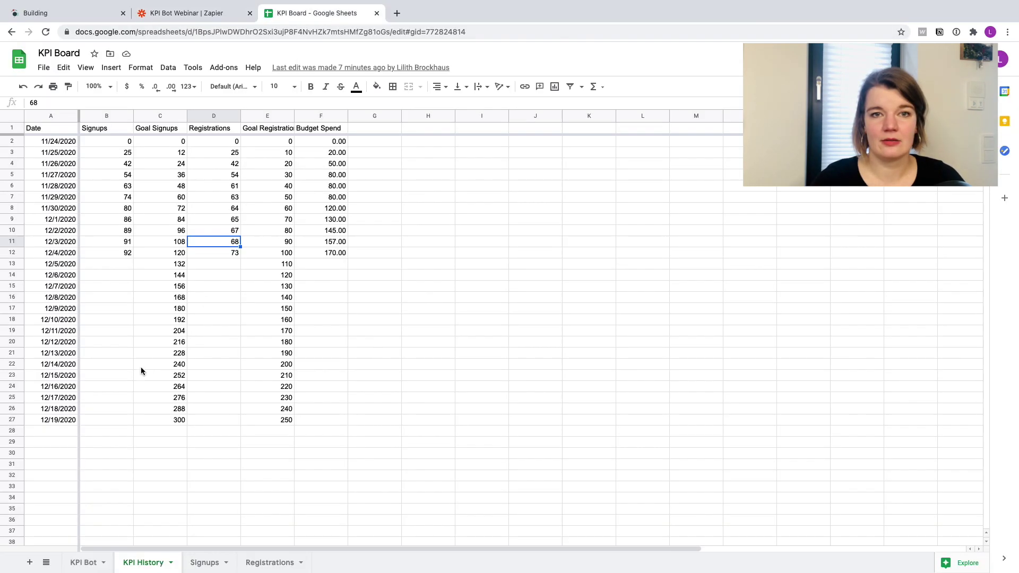
{"action": "left_click", "coordinate": [62, 258]}
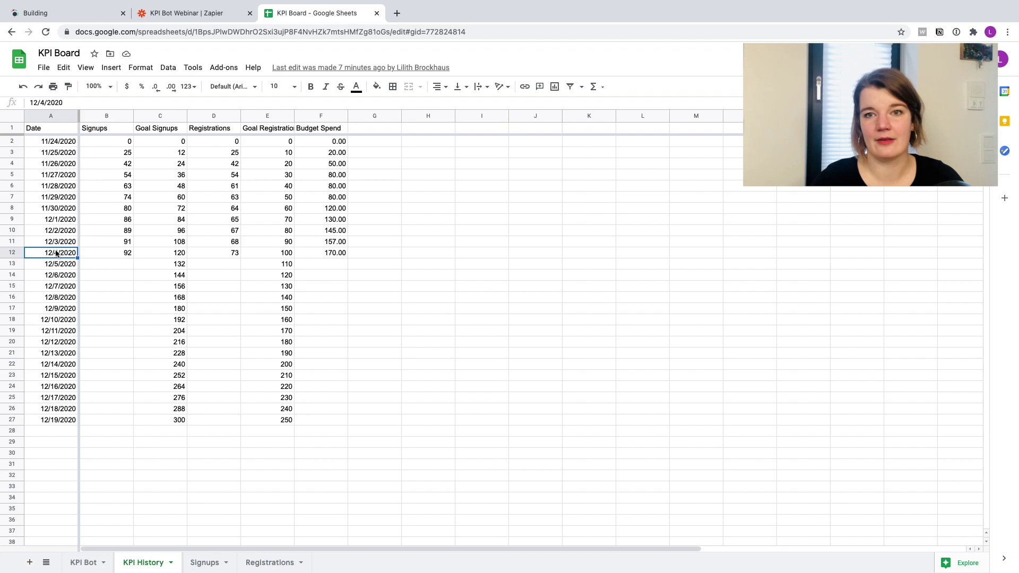
- Return to Zapier and insert a Formatter by Zapier action between the Every Day trigger and Lookup up current
{"action": "left_click", "coordinate": [217, 13]}
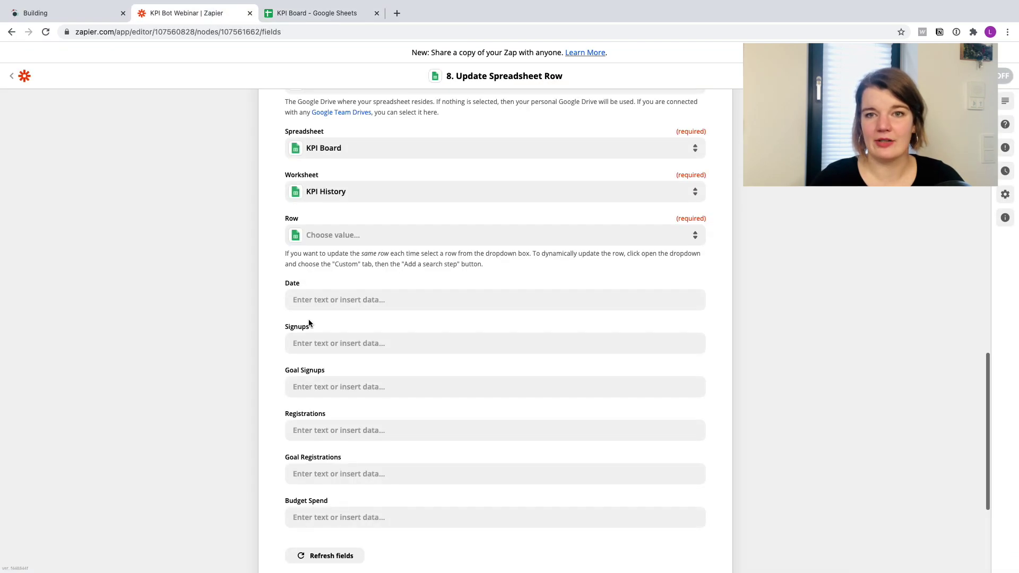
{"action": "scroll", "coordinate": [340, 369], "scroll_direction": "up", "scroll_amount": 1}
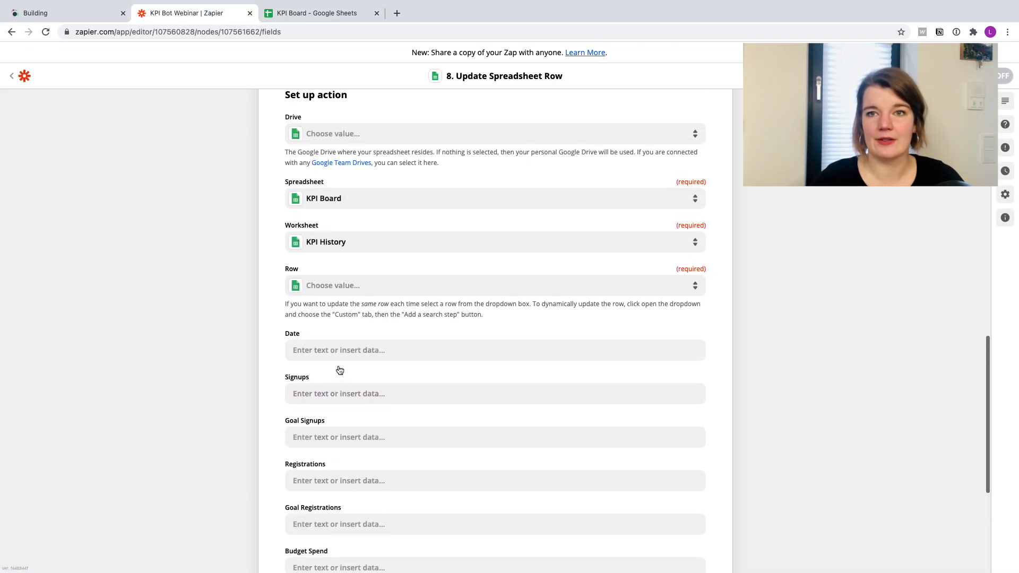
{"action": "scroll", "coordinate": [340, 370], "scroll_direction": "down", "scroll_amount": 3}
{"action": "scroll", "coordinate": [340, 370], "scroll_direction": "up", "scroll_amount": 6}
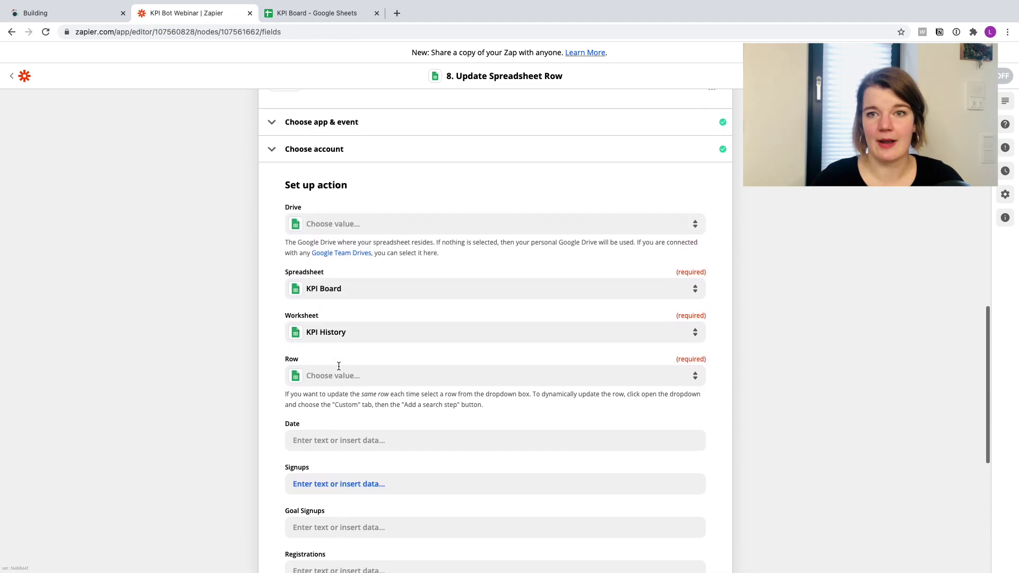
{"action": "scroll", "coordinate": [332, 285], "scroll_direction": "up", "scroll_amount": 12}
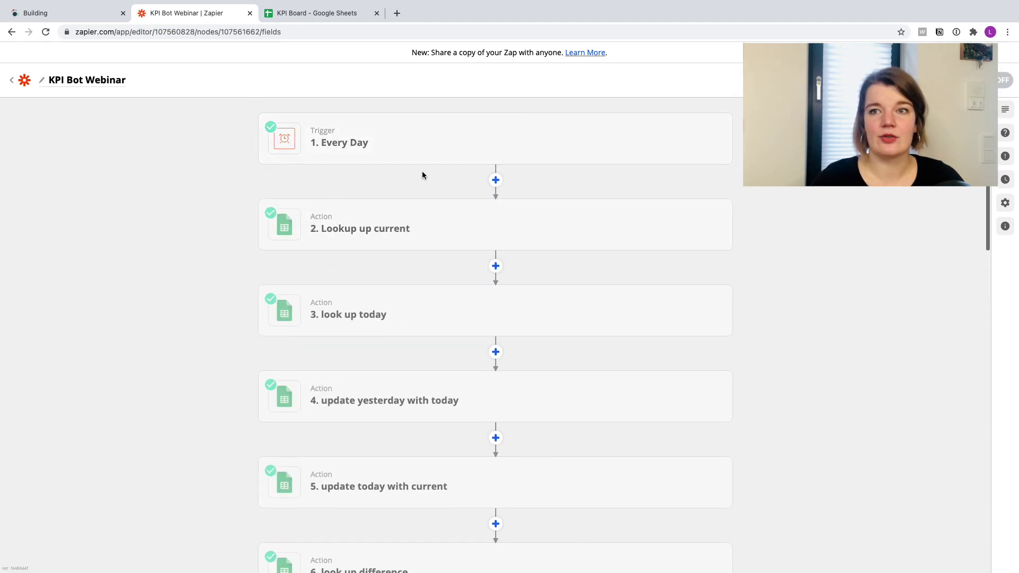
{"action": "left_click", "coordinate": [494, 180]}
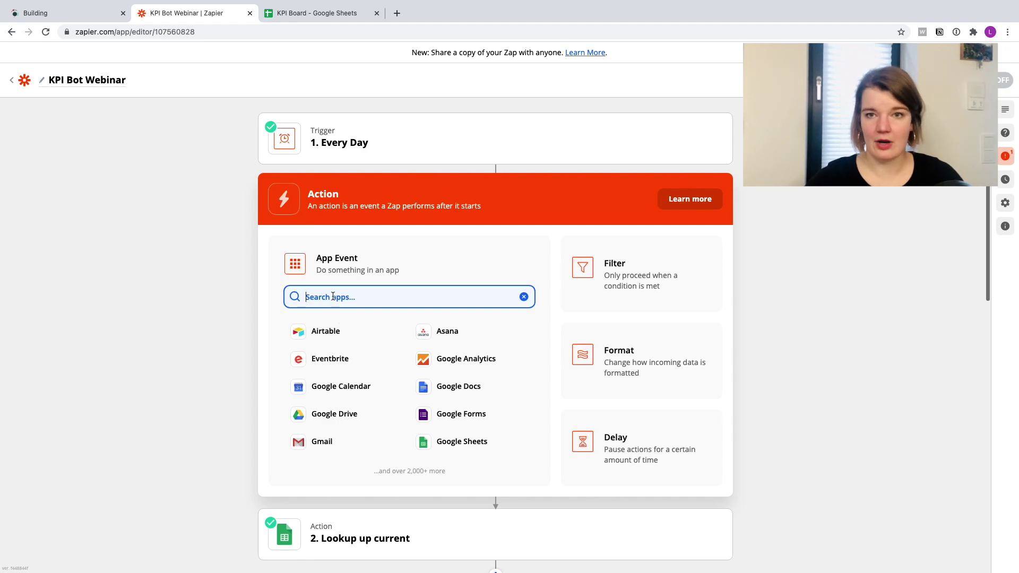
{"action": "type", "text": "form"}
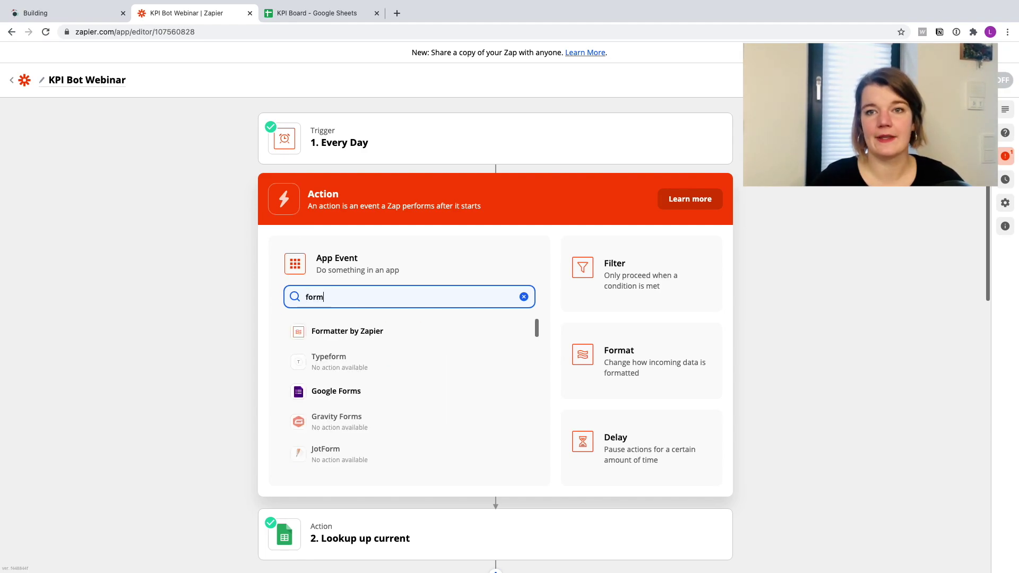
{"action": "left_click", "coordinate": [348, 329]}
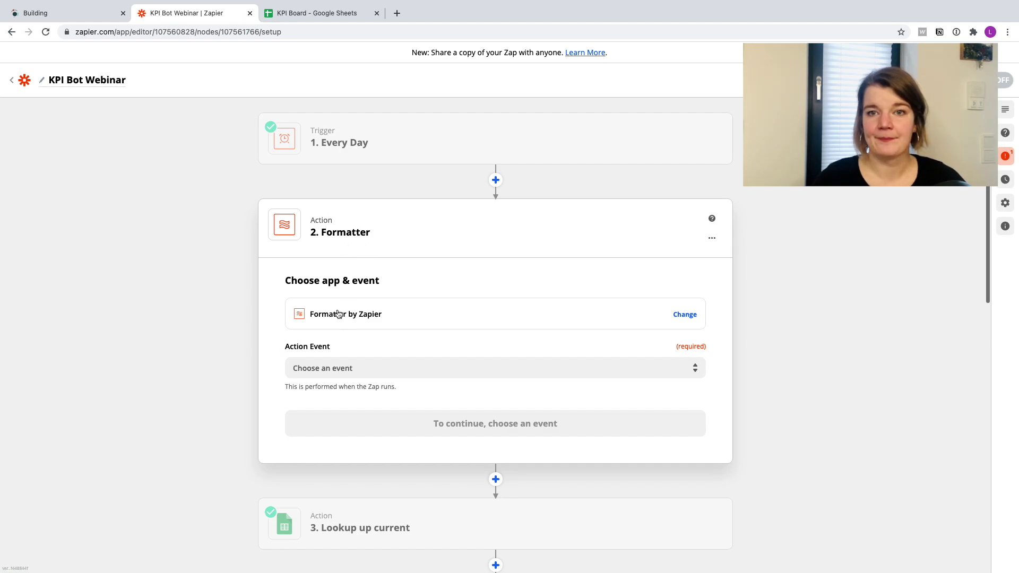
- Set the Formatter's action event to Date / Time, continue to its setup and choose the Format transform
{"action": "left_click", "coordinate": [325, 274]}
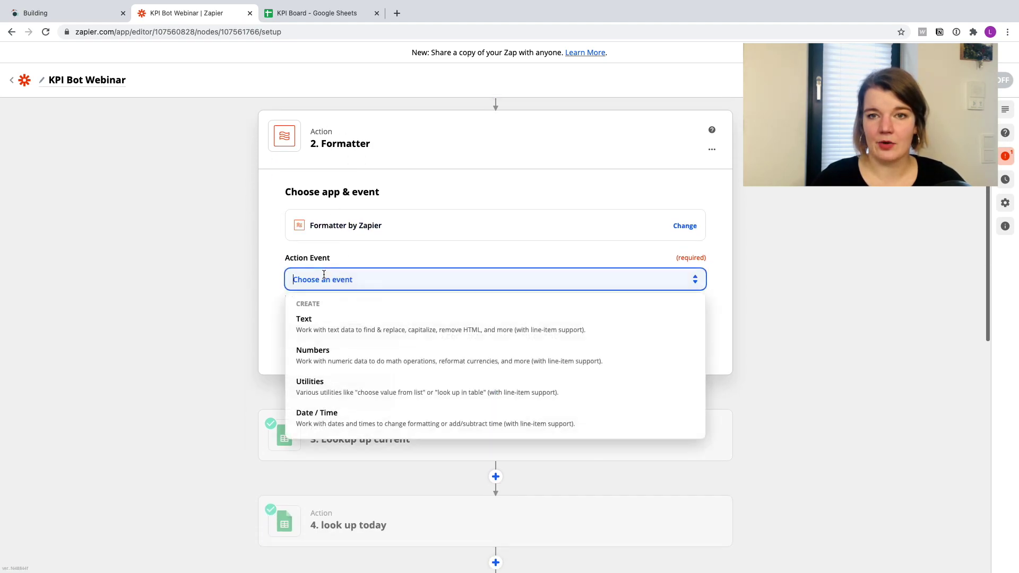
{"action": "left_click", "coordinate": [340, 419]}
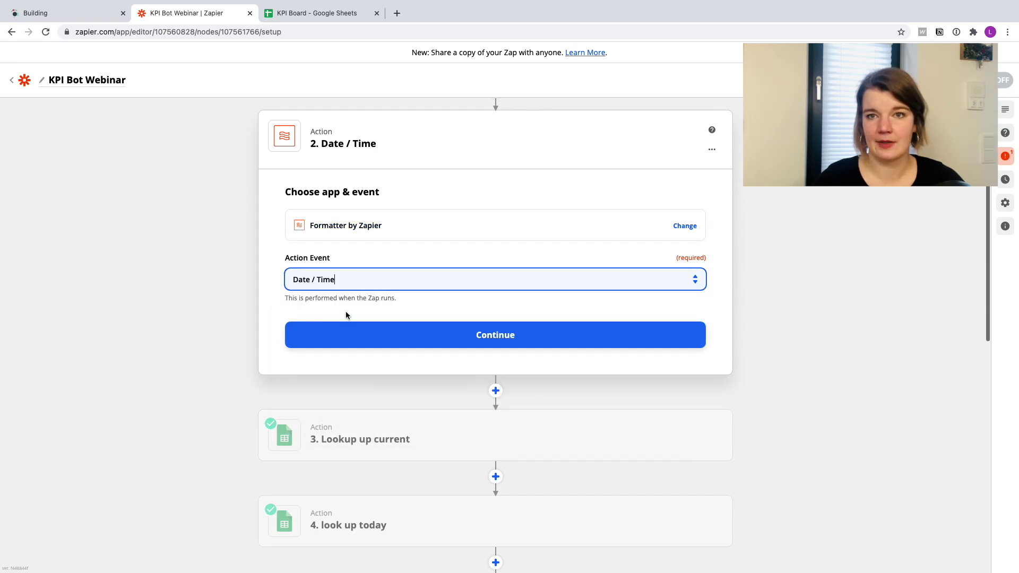
{"action": "left_click", "coordinate": [359, 335]}
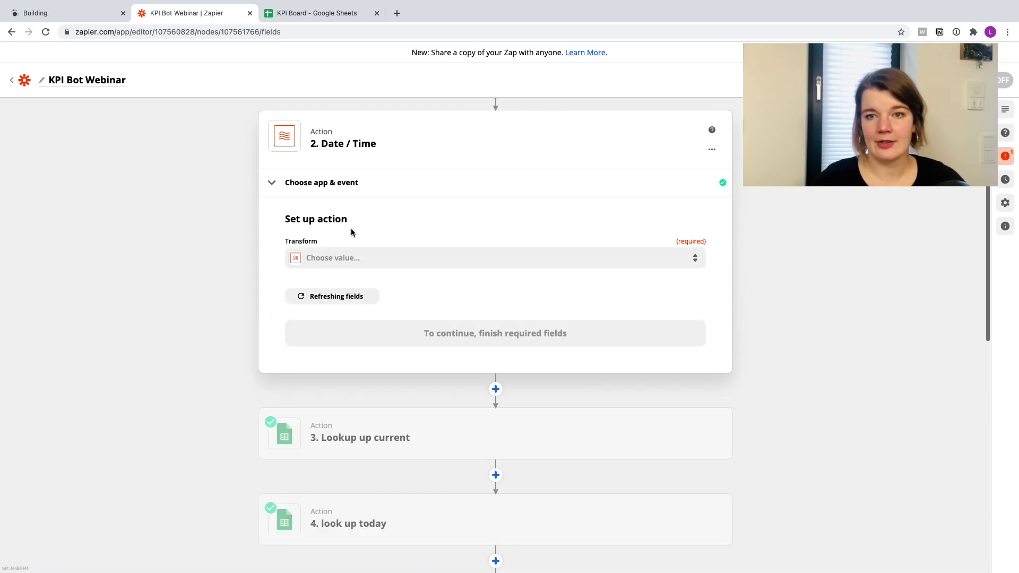
{"action": "left_click", "coordinate": [325, 259]}
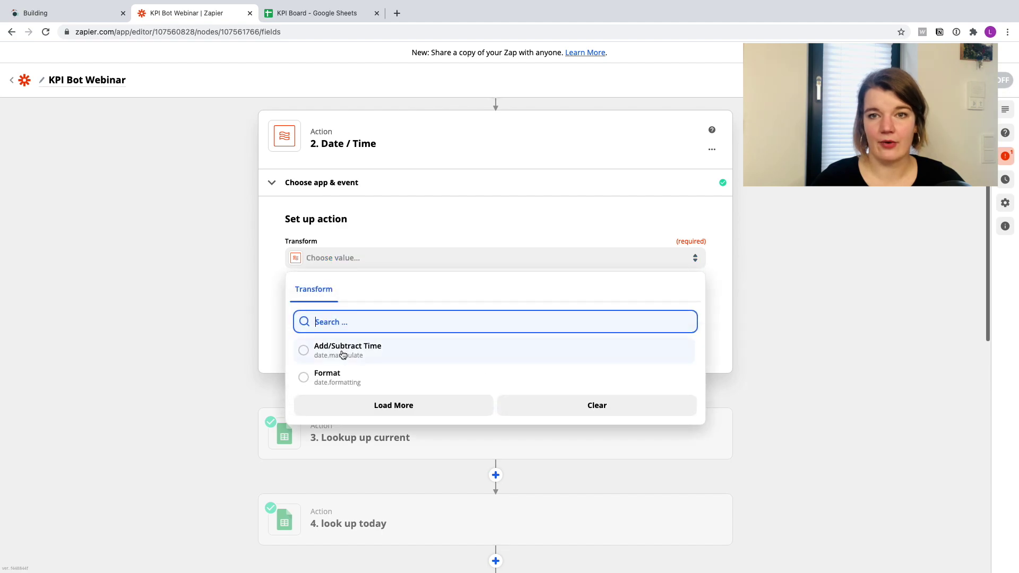
{"action": "left_click", "coordinate": [337, 380]}
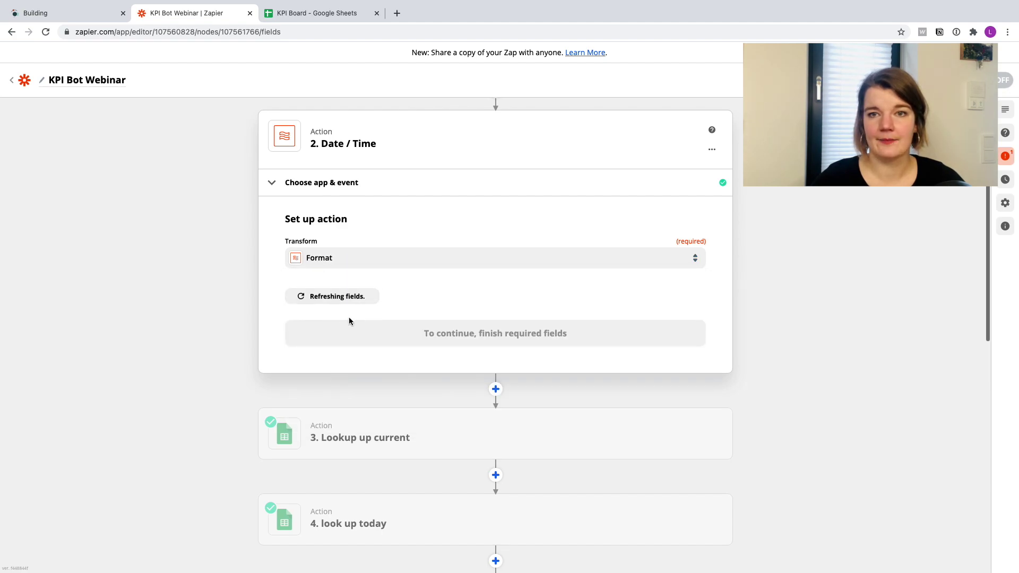
- Insert the Every Day trigger's Pretty Date as the Formatter's input and set its To Format to MM/DD/YYYY
{"action": "scroll", "coordinate": [329, 346], "scroll_direction": "down", "scroll_amount": 2}
{"action": "left_click", "coordinate": [314, 242]}
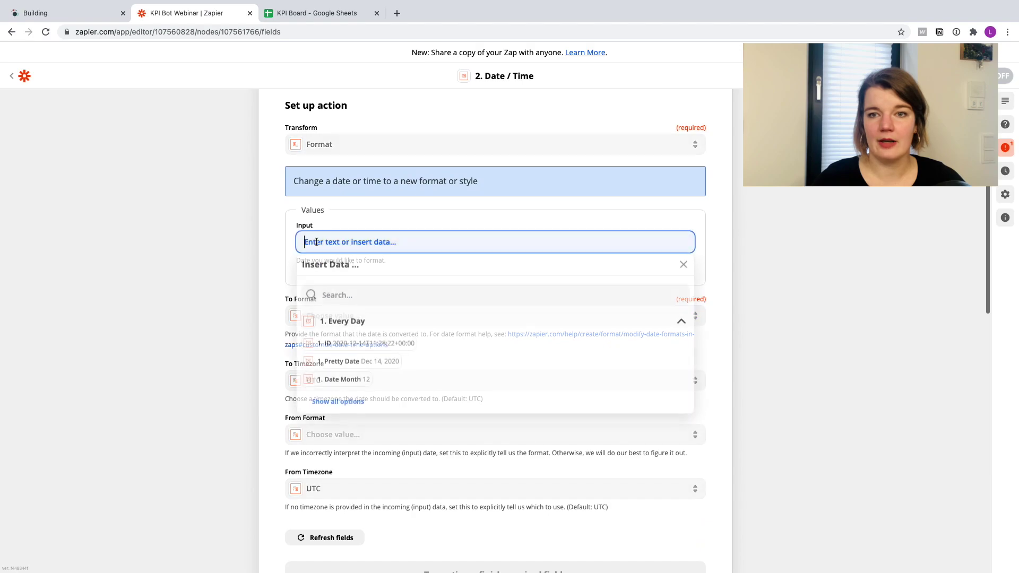
{"action": "left_click", "coordinate": [337, 365]}
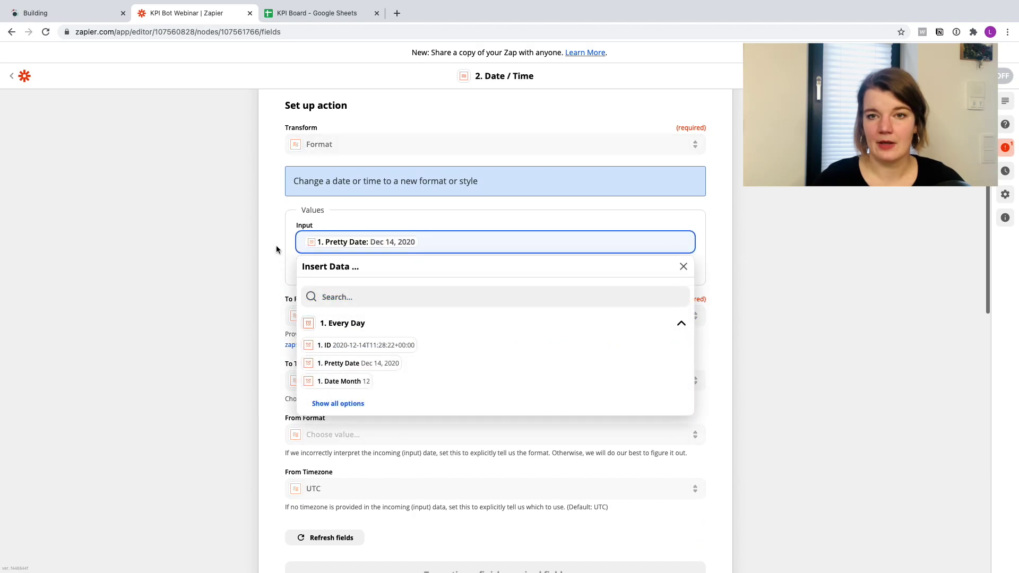
{"action": "left_click", "coordinate": [284, 264]}
{"action": "left_click", "coordinate": [327, 322]}
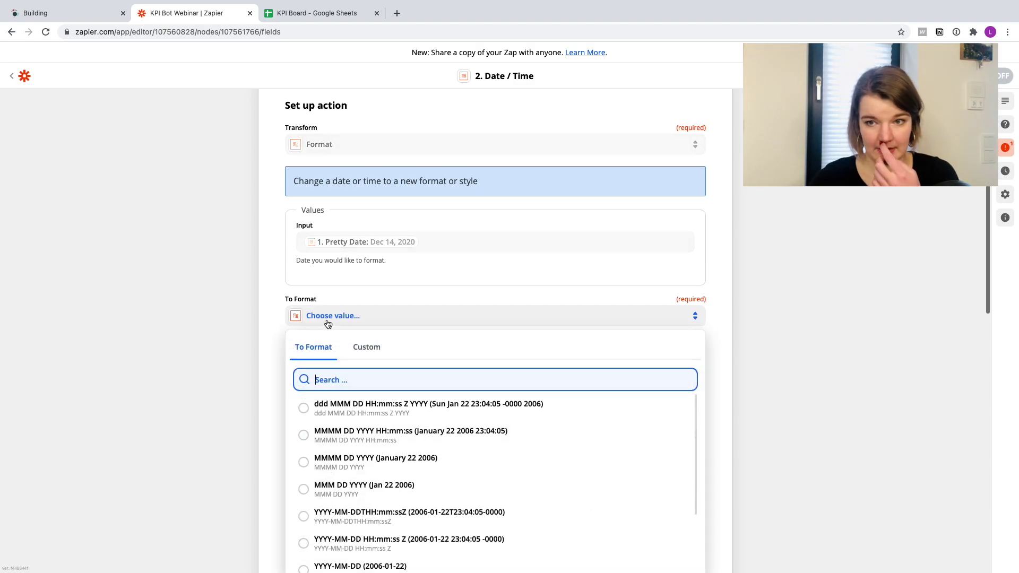
{"action": "scroll", "coordinate": [413, 478], "scroll_direction": "down", "scroll_amount": 5}
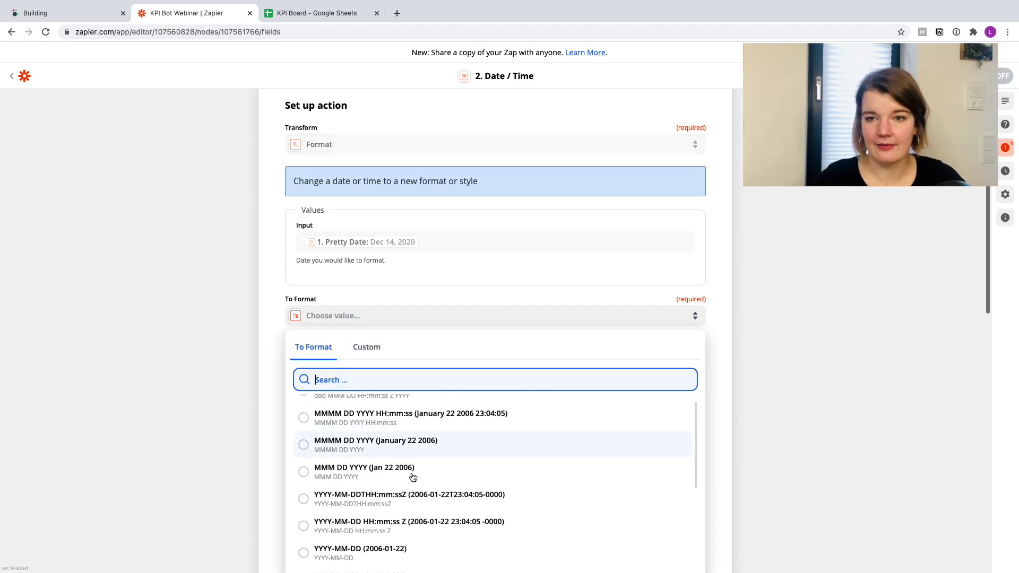
{"action": "scroll", "coordinate": [413, 478], "scroll_direction": "down", "scroll_amount": 1}
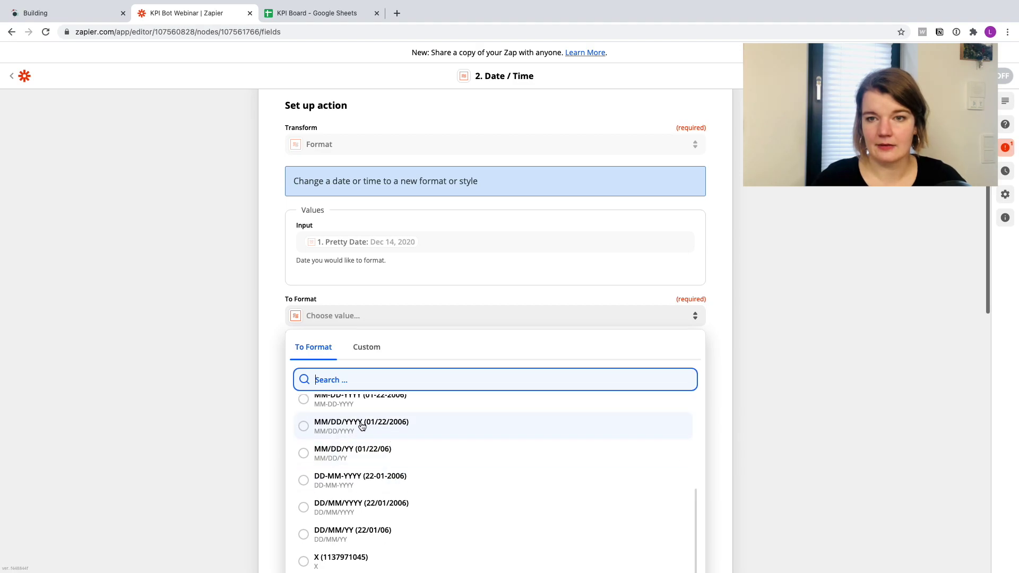
{"action": "left_click", "coordinate": [357, 427]}
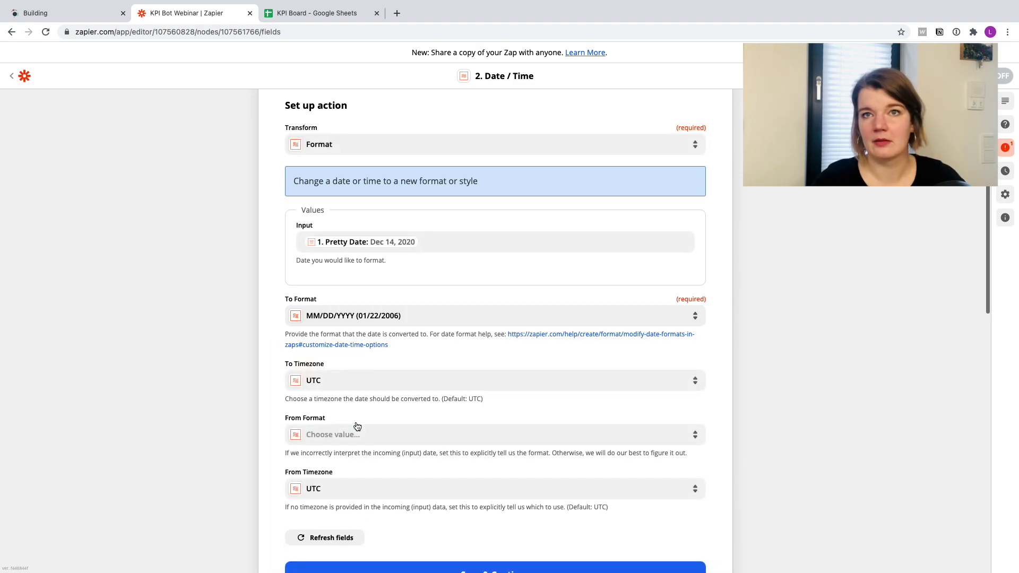
- Check the chosen format against the dates in the KPI History sheet, and save, test and close the Date / Time action in Zapier
{"action": "left_click", "coordinate": [319, 14]}
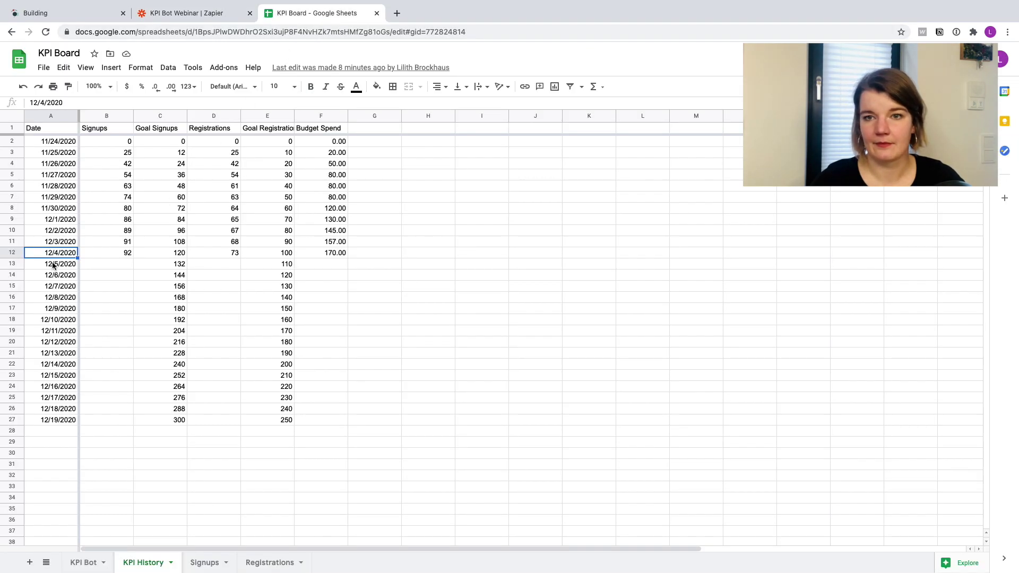
{"action": "left_click", "coordinate": [218, 15]}
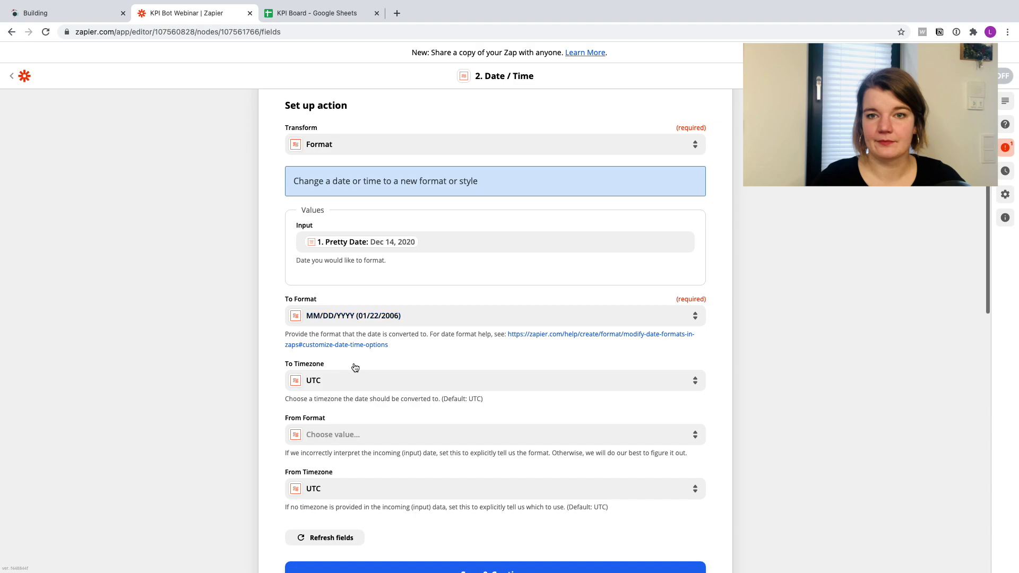
{"action": "scroll", "coordinate": [352, 363], "scroll_direction": "down", "scroll_amount": 2}
{"action": "scroll", "coordinate": [307, 296], "scroll_direction": "down", "scroll_amount": 2}
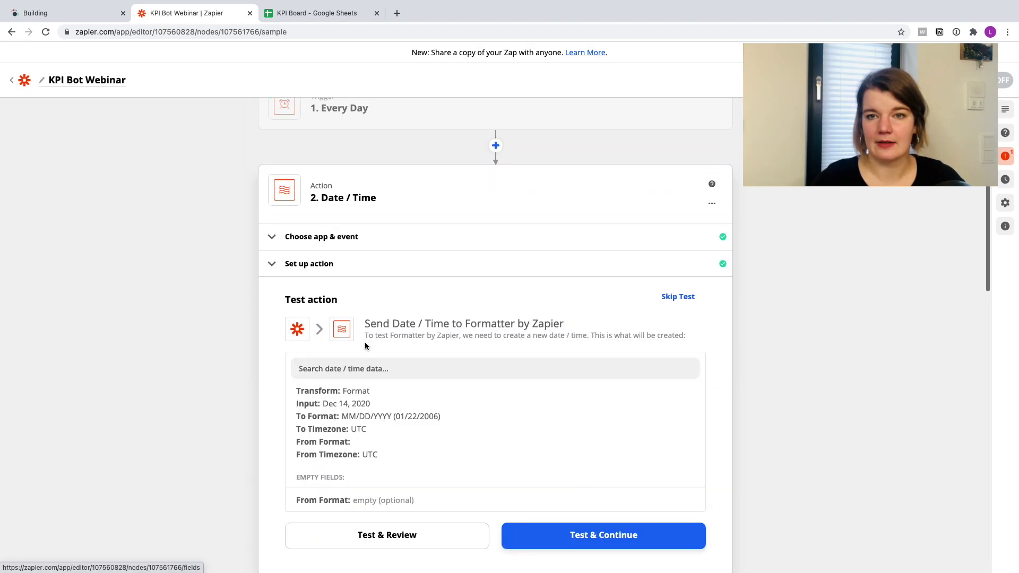
{"action": "scroll", "coordinate": [364, 342], "scroll_direction": "down", "scroll_amount": 2}
{"action": "left_click", "coordinate": [360, 433]}
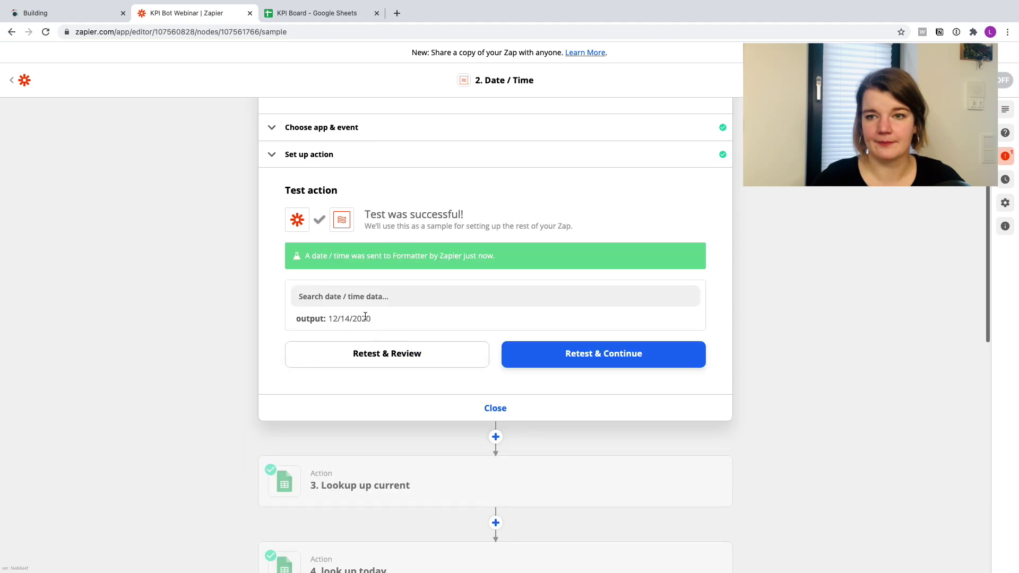
{"action": "left_click", "coordinate": [408, 408]}
- Switch to Google Sheets and locate the 12/14/2020 row and its Signups cell in KPI History
{"action": "scroll", "coordinate": [361, 427], "scroll_direction": "down", "scroll_amount": 5}
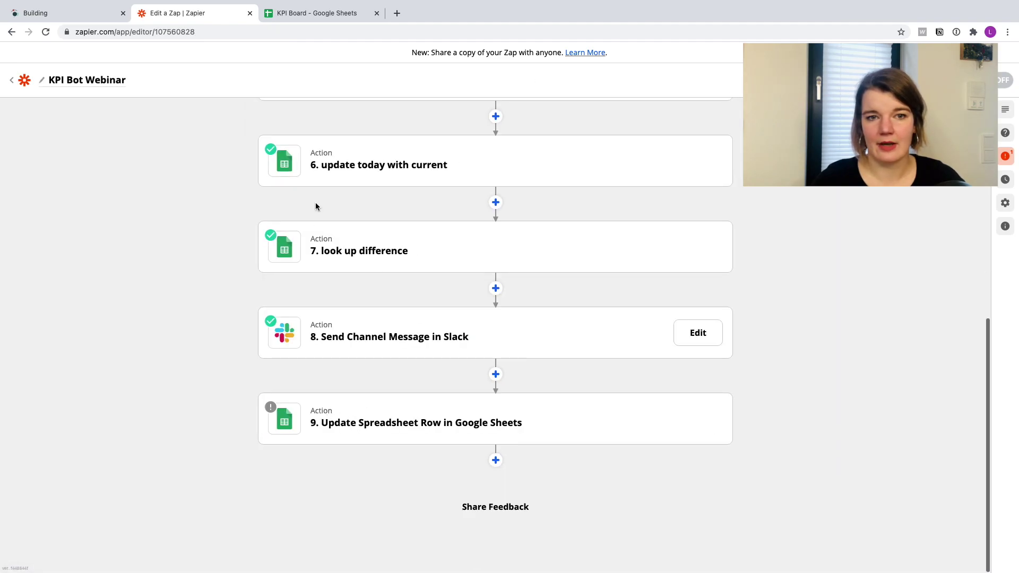
{"action": "left_click", "coordinate": [310, 11]}
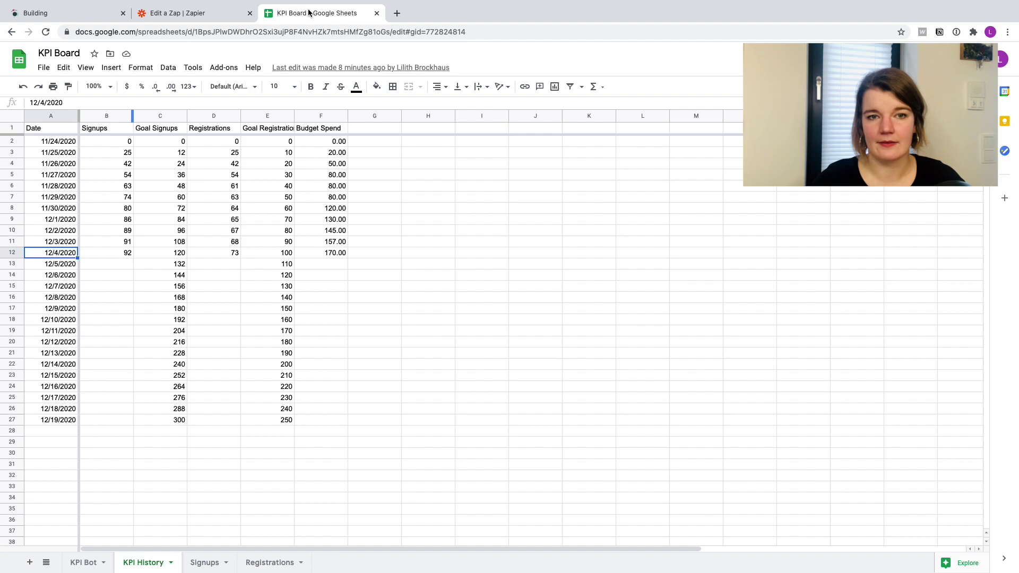
{"action": "left_click", "coordinate": [47, 368]}
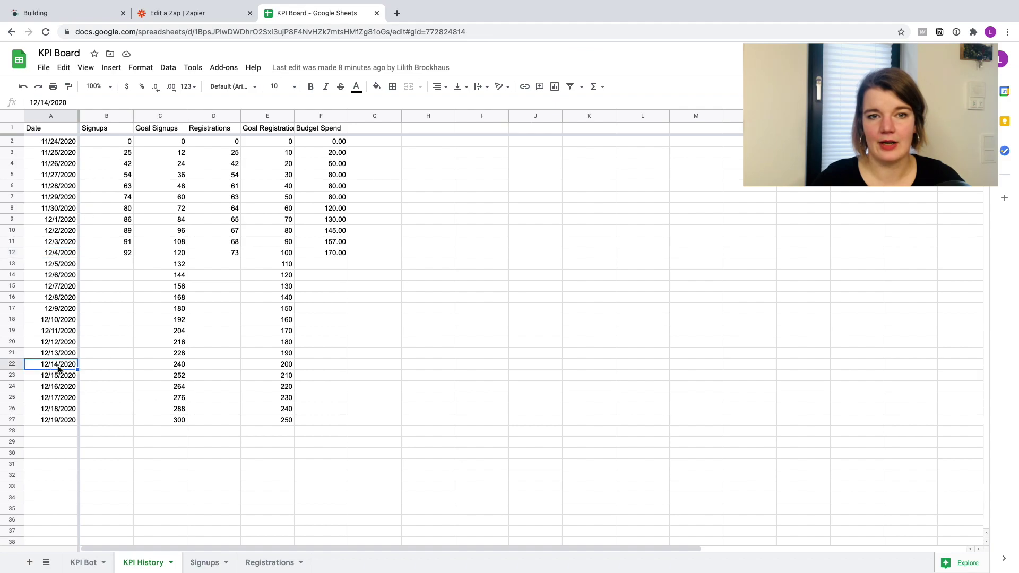
{"action": "left_click", "coordinate": [104, 365]}
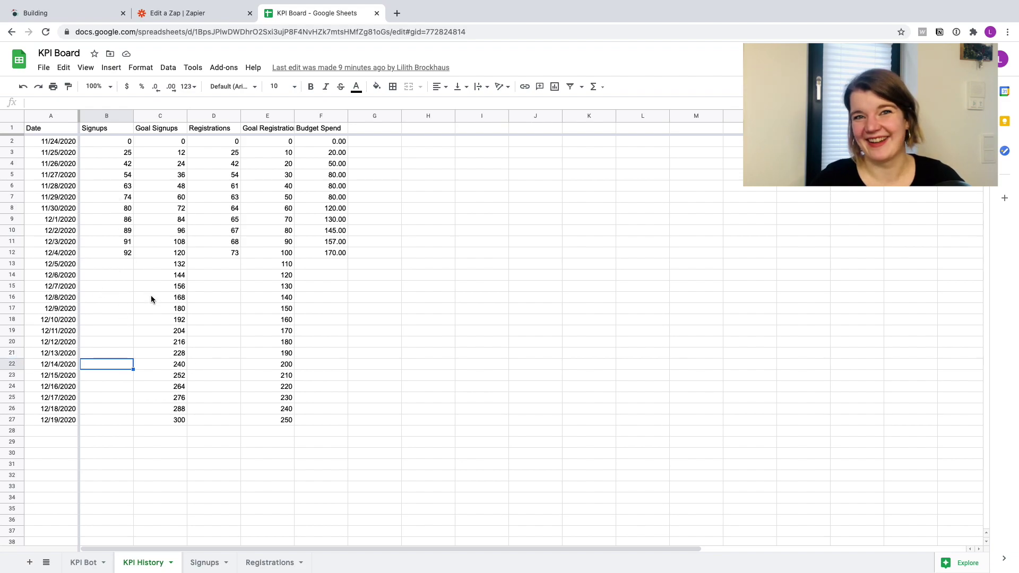
- Return to Zapier, open the Update Spreadsheet Row action and rename it "create history stats row"
{"action": "left_click", "coordinate": [200, 13]}
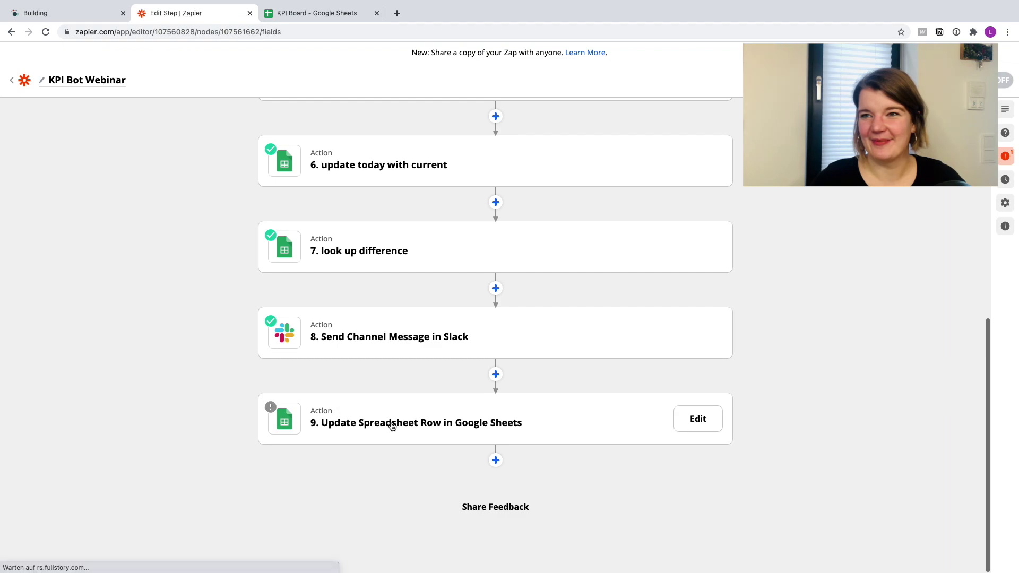
{"action": "left_click", "coordinate": [393, 424]}
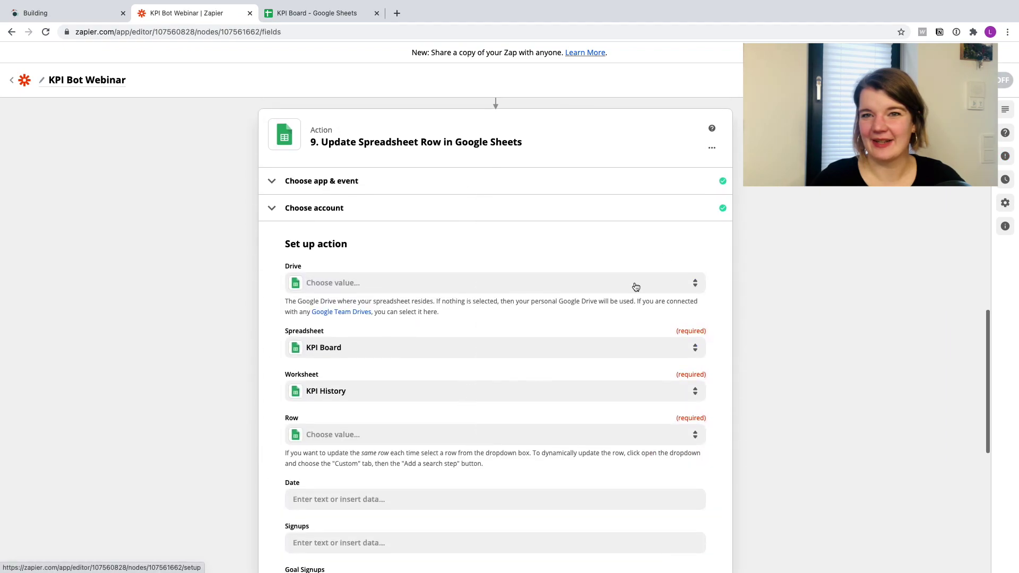
{"action": "left_click", "coordinate": [711, 147]}
{"action": "left_click", "coordinate": [666, 166]}
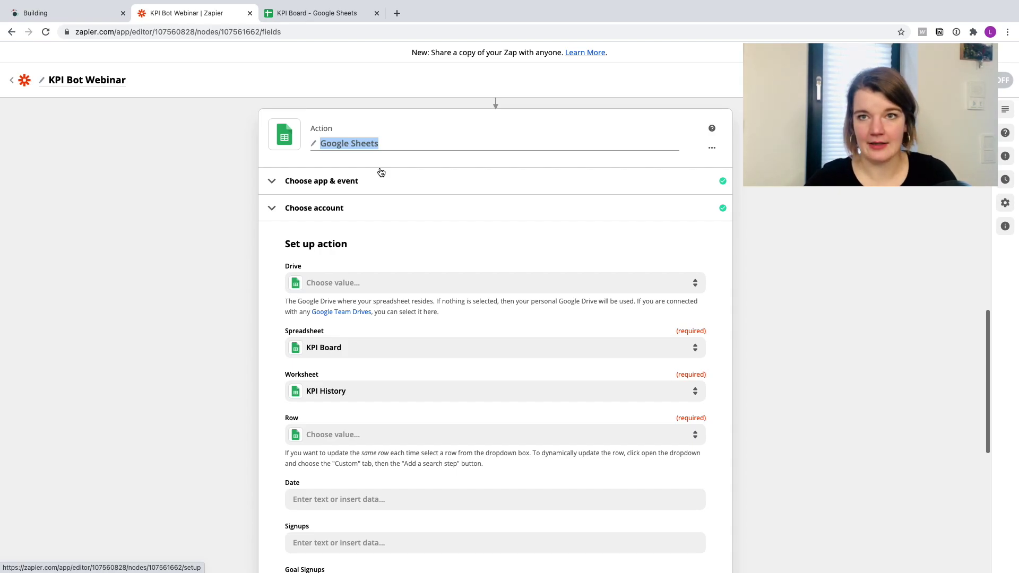
{"action": "type", "text": "create hist"}
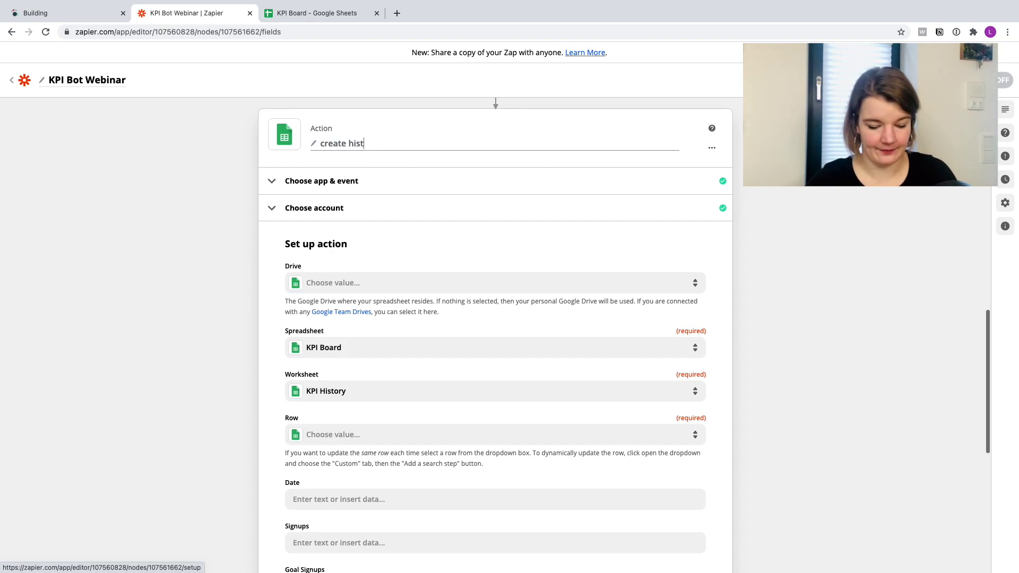
{"action": "type", "text": "ory stat"}
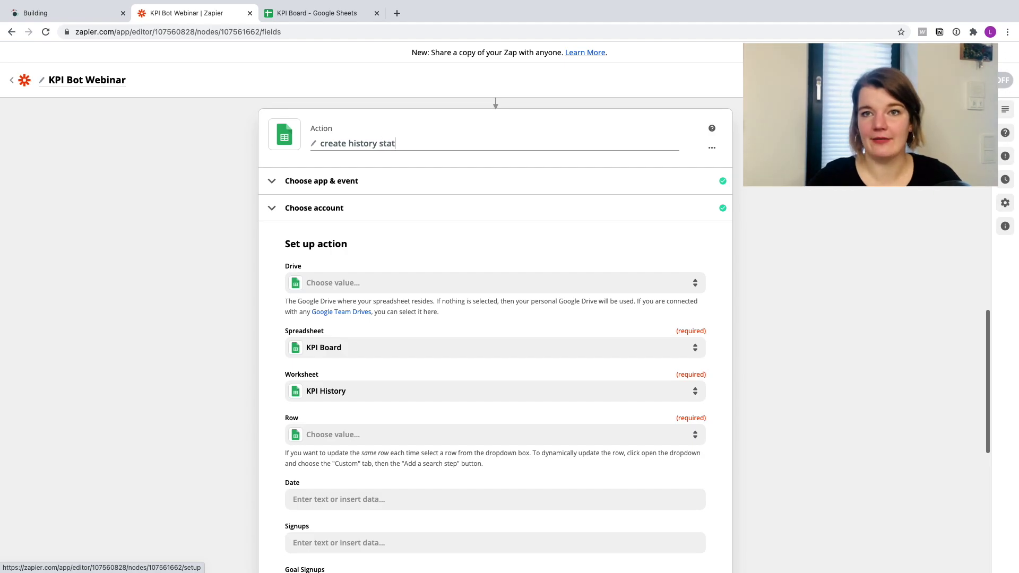
{"action": "key", "text": "Return"}
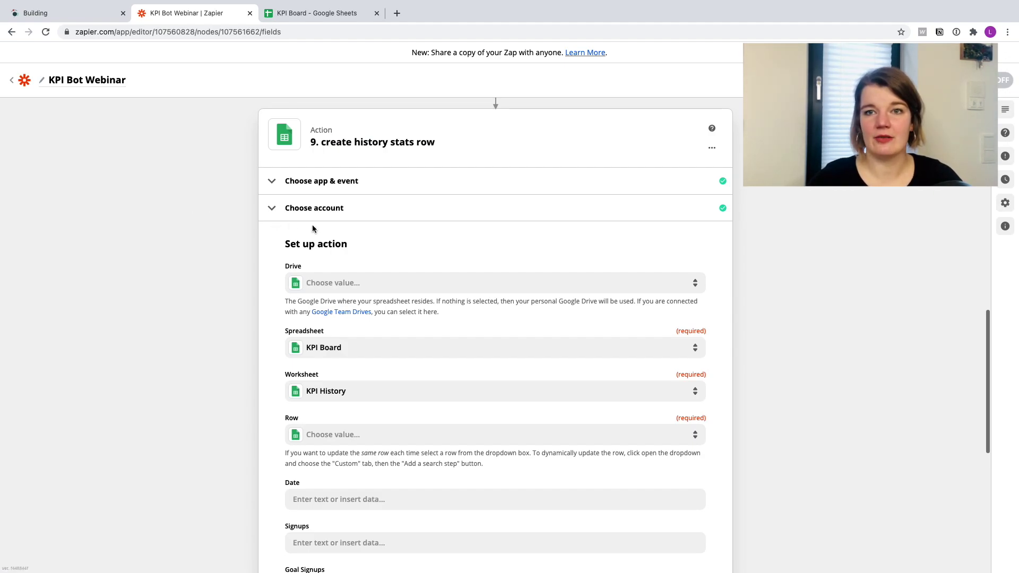
- Review the order of the Zap's steps and the fields required by the create history stats row action
{"action": "scroll", "coordinate": [367, 235], "scroll_direction": "up", "scroll_amount": 13}
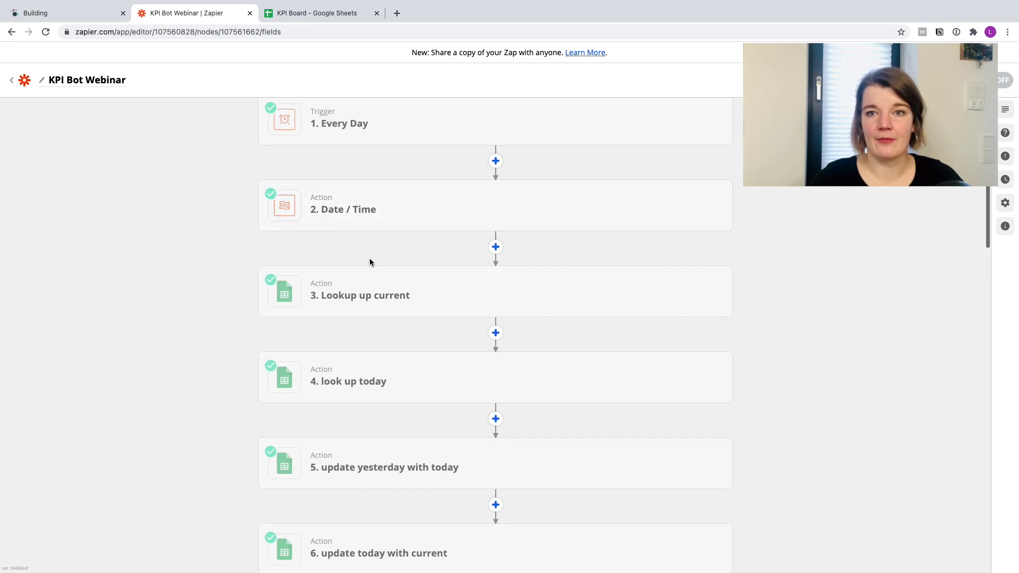
{"action": "scroll", "coordinate": [370, 262], "scroll_direction": "down", "scroll_amount": 15}
{"action": "scroll", "coordinate": [292, 235], "scroll_direction": "up", "scroll_amount": 5}
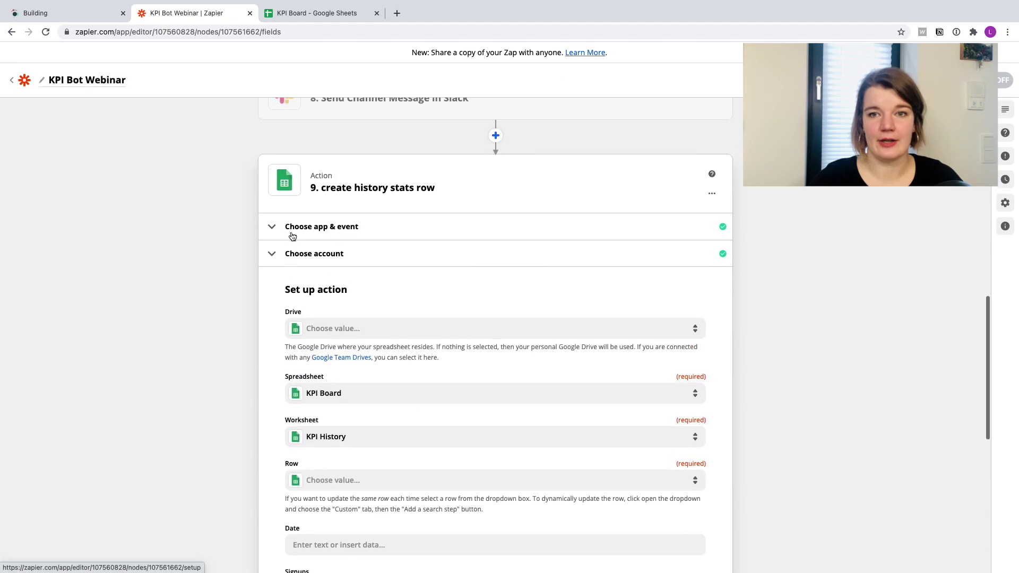
{"action": "scroll", "coordinate": [312, 345], "scroll_direction": "down", "scroll_amount": 4}
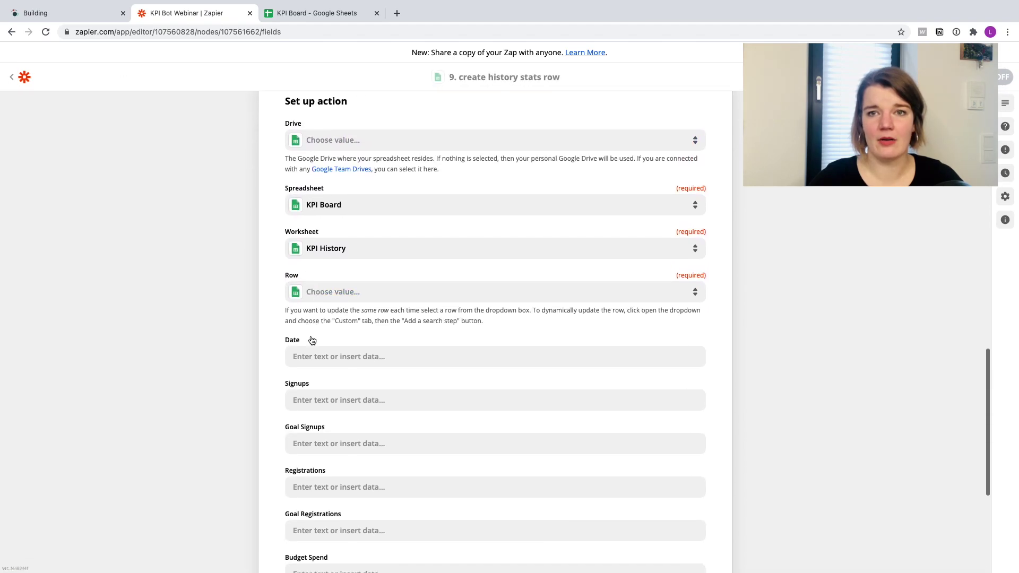
{"action": "scroll", "coordinate": [346, 289], "scroll_direction": "down", "scroll_amount": 1}
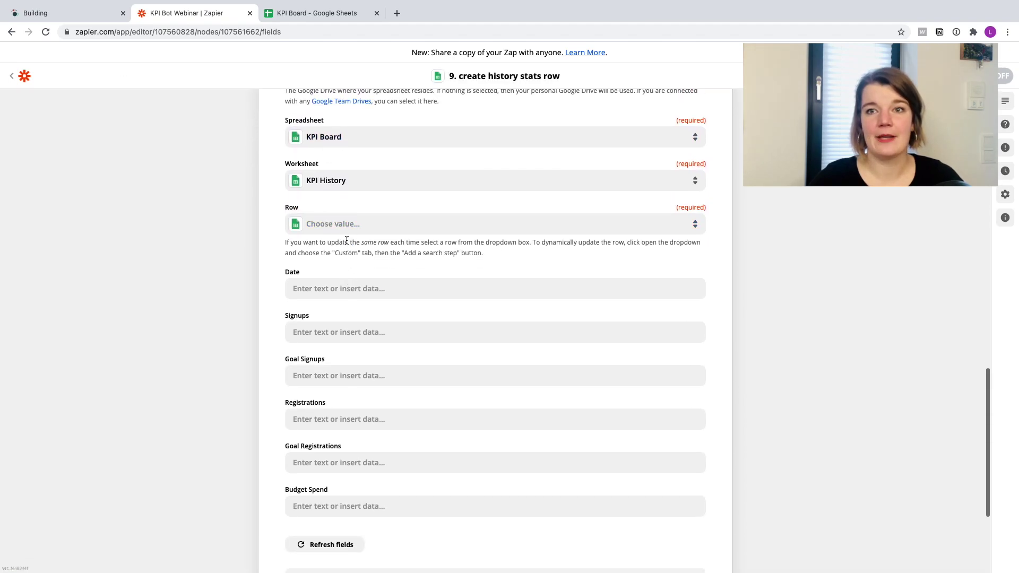
{"action": "scroll", "coordinate": [318, 244], "scroll_direction": "up", "scroll_amount": 1}
- Examine the KPI Bot chart and the KPI History rows in Google Sheets, and return to the history action's Row and column fields in Zapier
{"action": "left_click", "coordinate": [311, 15]}
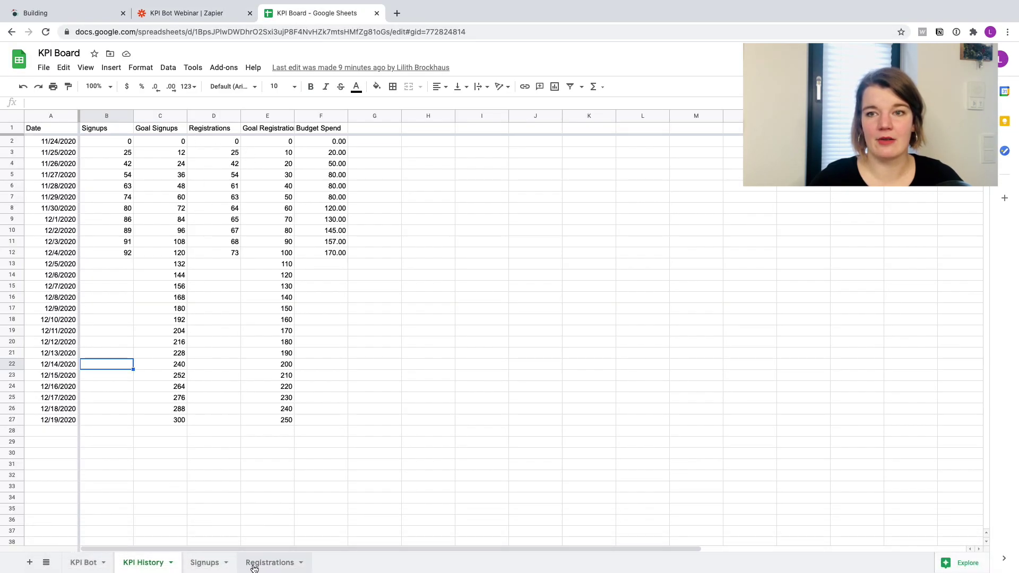
{"action": "left_click", "coordinate": [83, 564]}
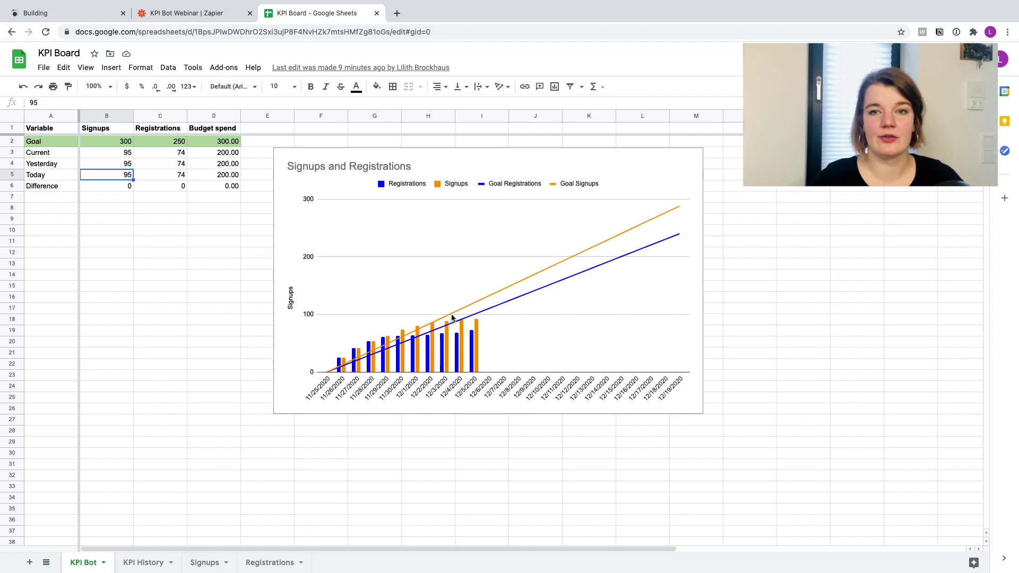
{"action": "left_click", "coordinate": [139, 563]}
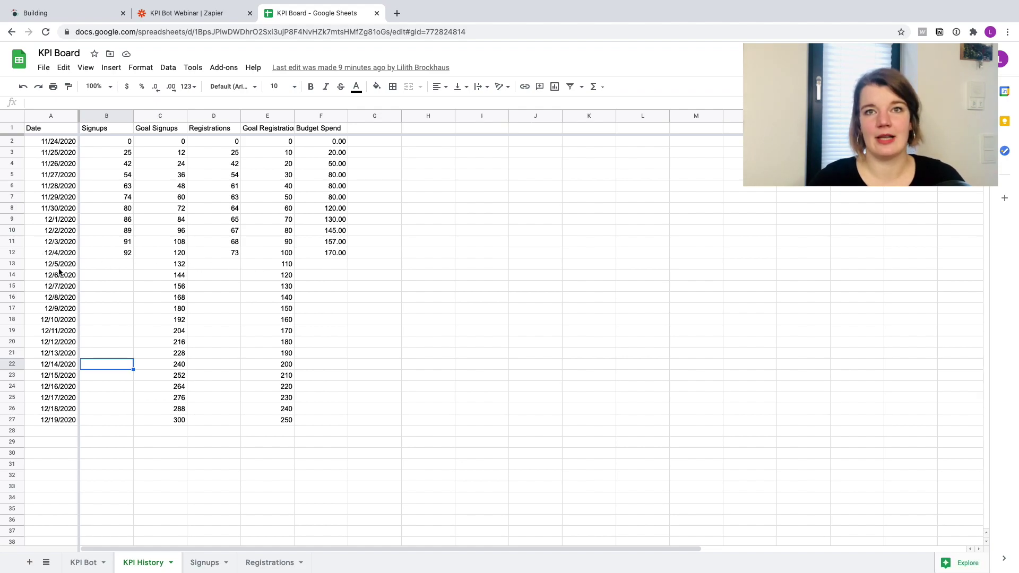
{"action": "left_click", "coordinate": [209, 11]}
{"action": "scroll", "coordinate": [295, 293], "scroll_direction": "down", "scroll_amount": 3}
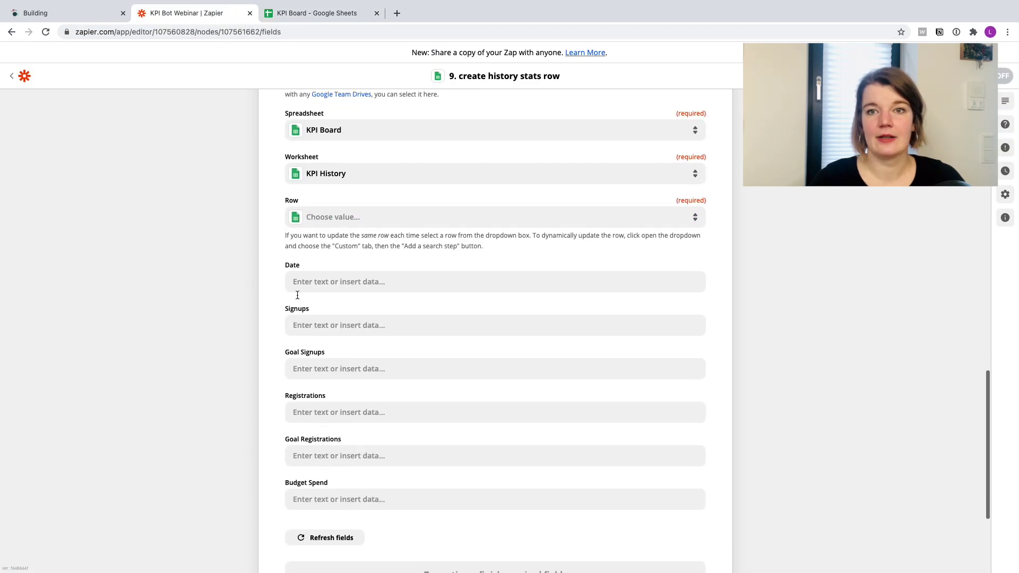
{"action": "scroll", "coordinate": [311, 231], "scroll_direction": "up", "scroll_amount": 3}
{"action": "scroll", "coordinate": [249, 255], "scroll_direction": "up", "scroll_amount": 3}
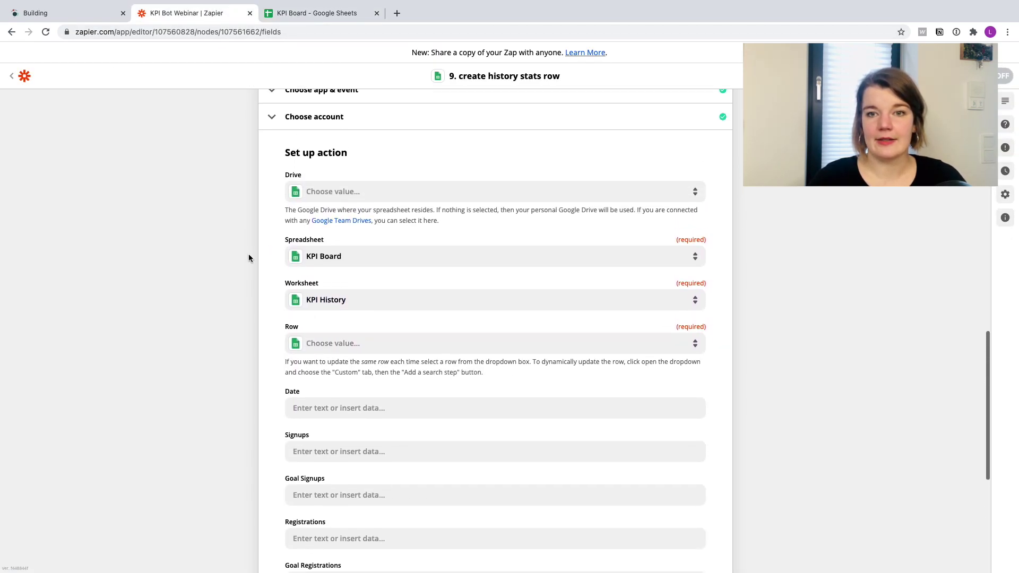
{"action": "scroll", "coordinate": [314, 357], "scroll_direction": "down", "scroll_amount": 3}
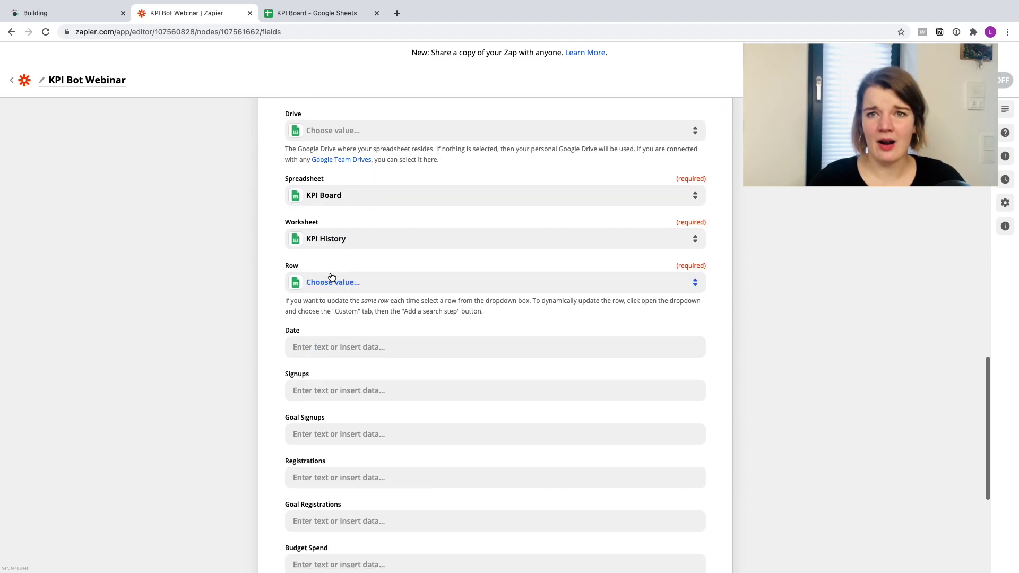
- Set the history action's Row field to the custom Pretty Date value from the Date / Time step
{"action": "scroll", "coordinate": [329, 280], "scroll_direction": "up", "scroll_amount": 5}
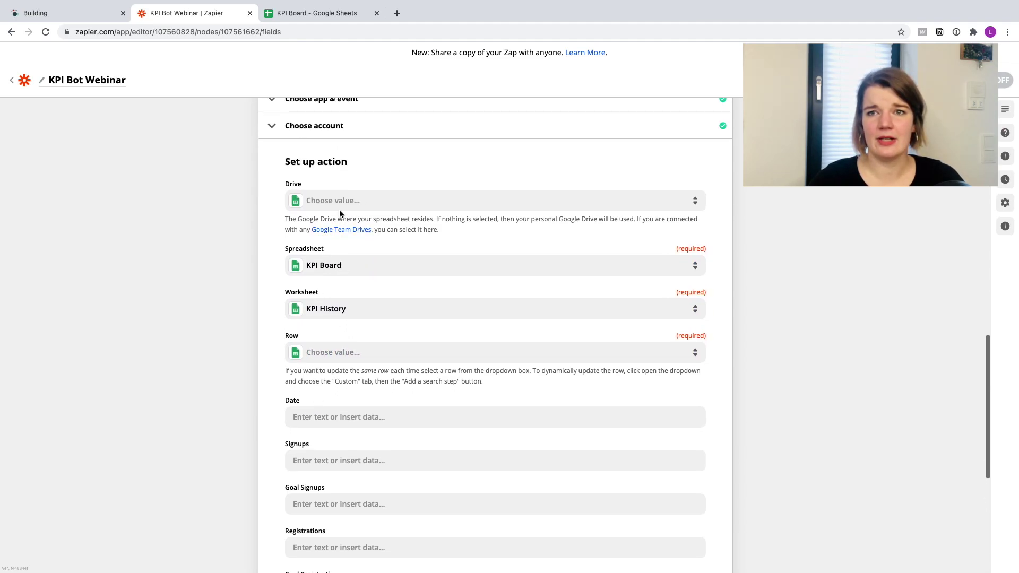
{"action": "scroll", "coordinate": [393, 192], "scroll_direction": "down", "scroll_amount": 2}
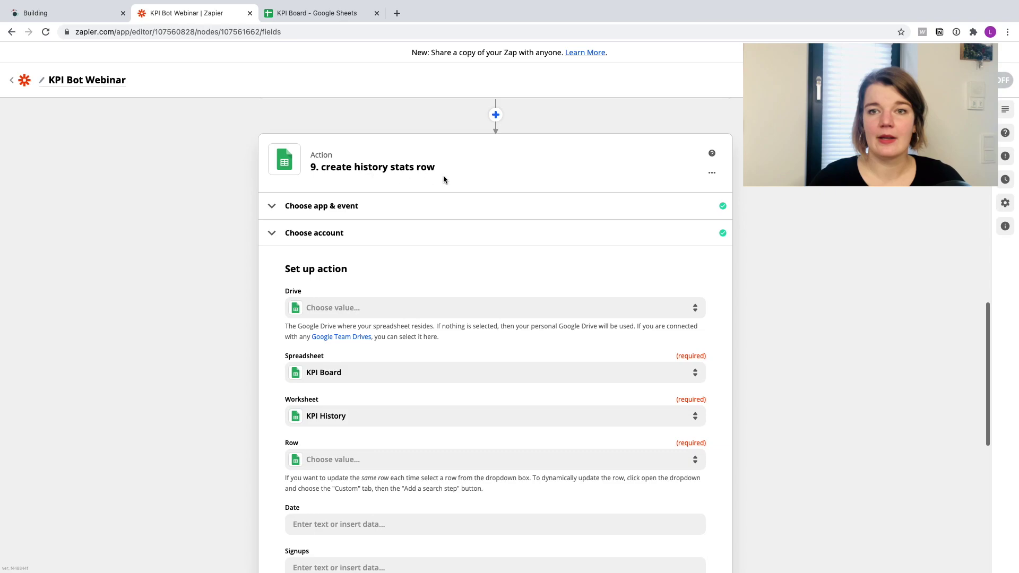
{"action": "scroll", "coordinate": [336, 311], "scroll_direction": "down", "scroll_amount": 4}
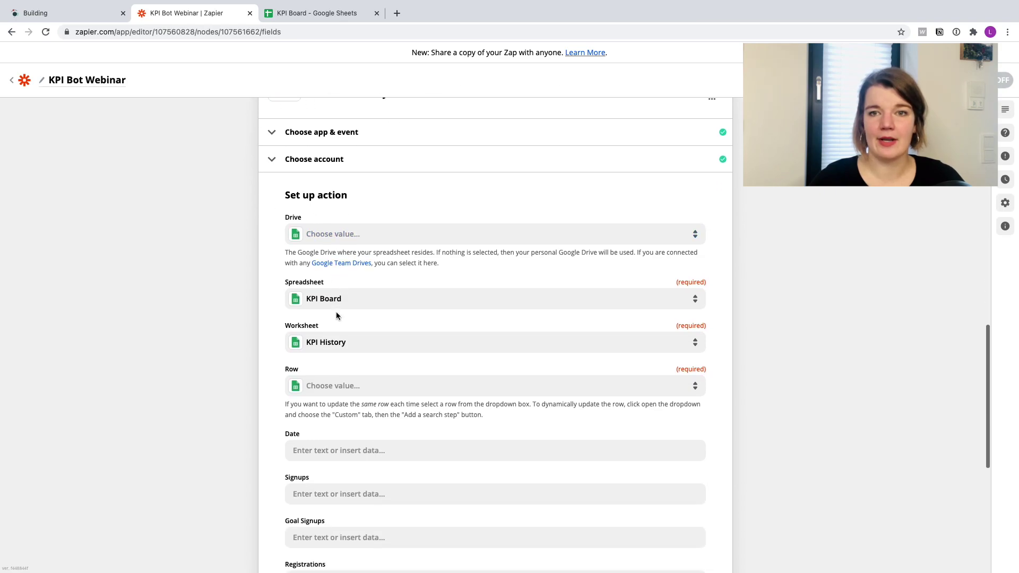
{"action": "scroll", "coordinate": [342, 314], "scroll_direction": "down", "scroll_amount": 3}
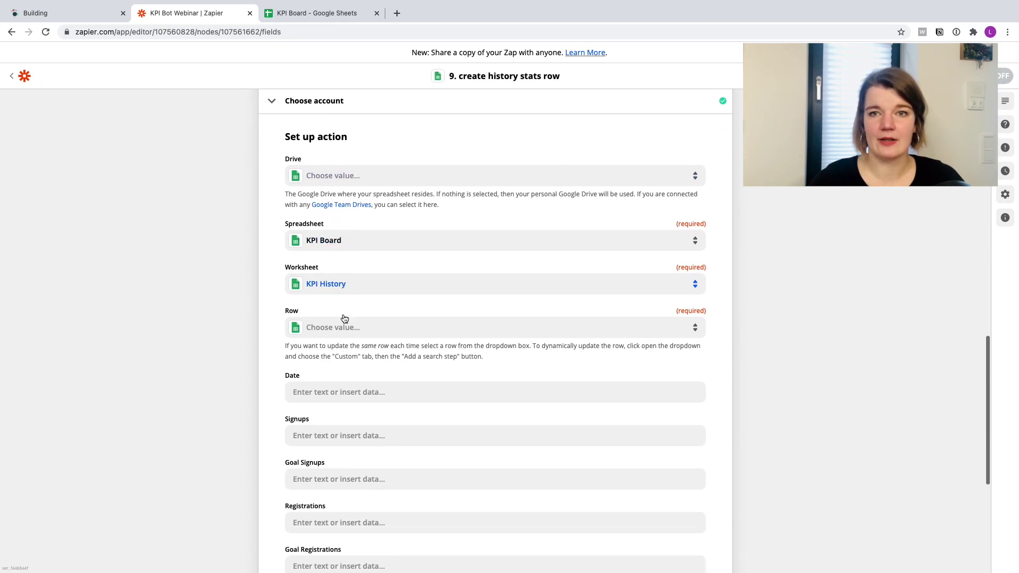
{"action": "scroll", "coordinate": [356, 264], "scroll_direction": "down", "scroll_amount": 2}
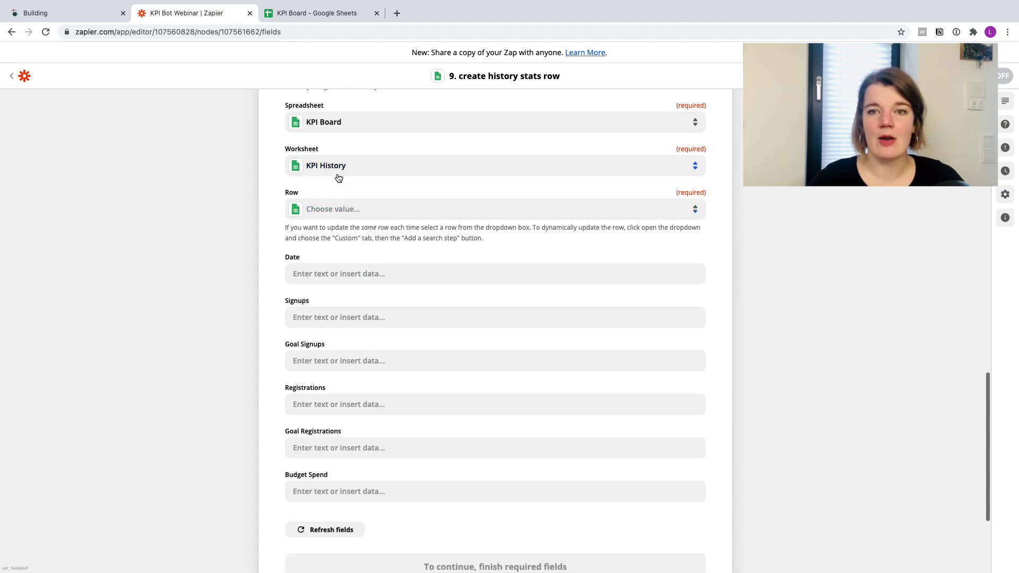
{"action": "left_click", "coordinate": [321, 211]}
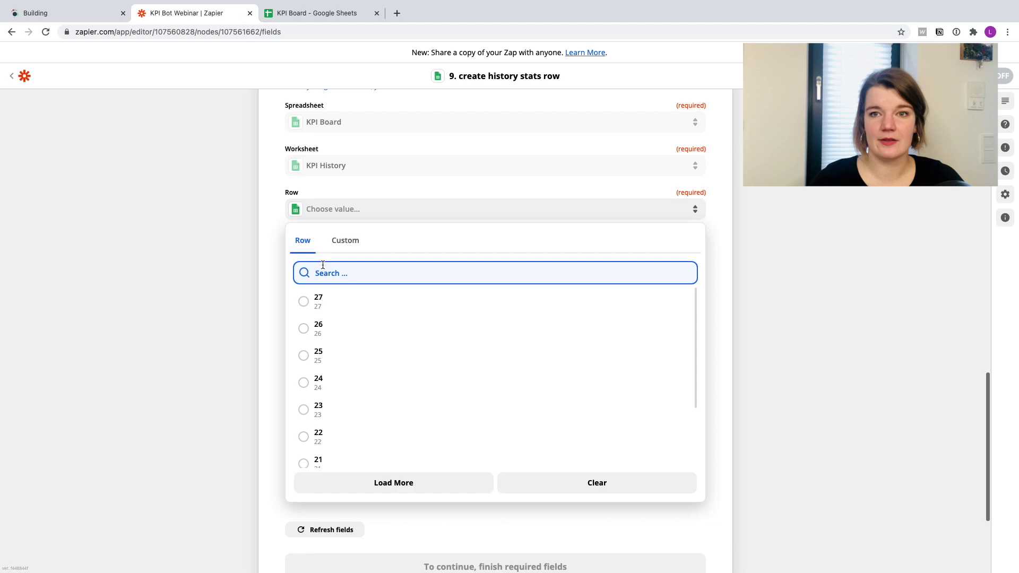
{"action": "left_click", "coordinate": [346, 247]}
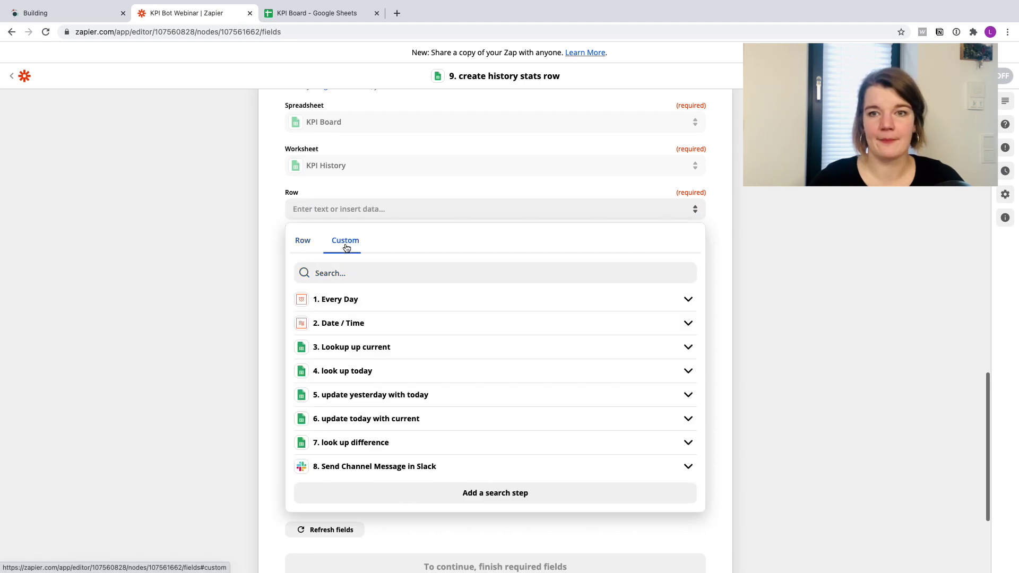
{"action": "left_click", "coordinate": [355, 326]}
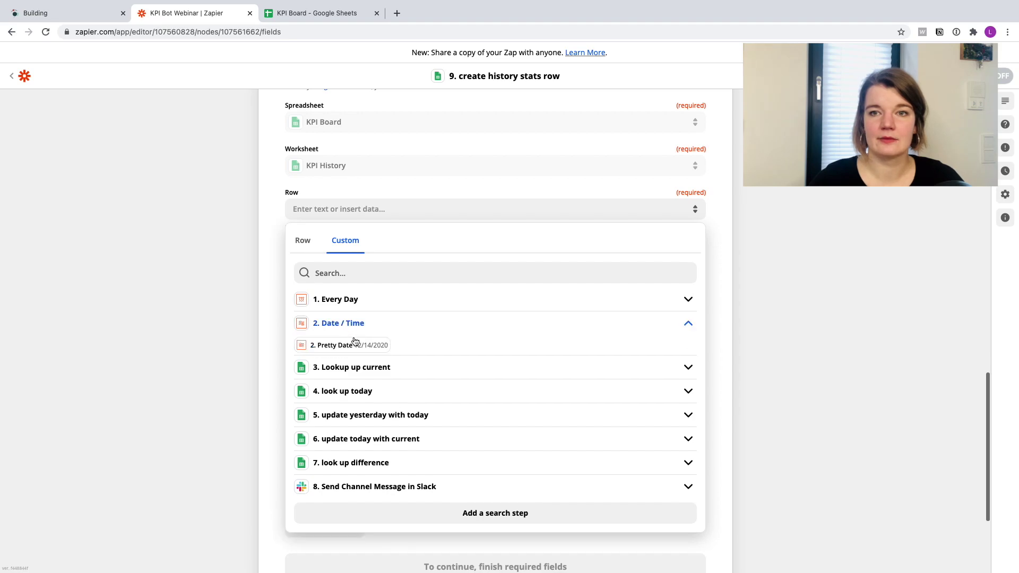
{"action": "left_click", "coordinate": [344, 348]}
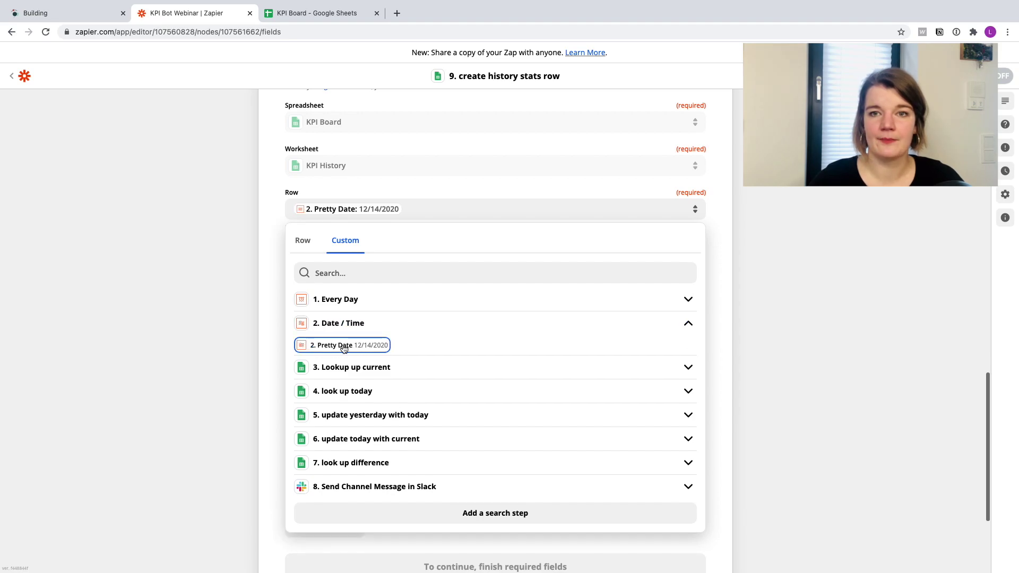
{"action": "left_click", "coordinate": [263, 262]}
{"action": "scroll", "coordinate": [302, 356], "scroll_direction": "down", "scroll_amount": 2}
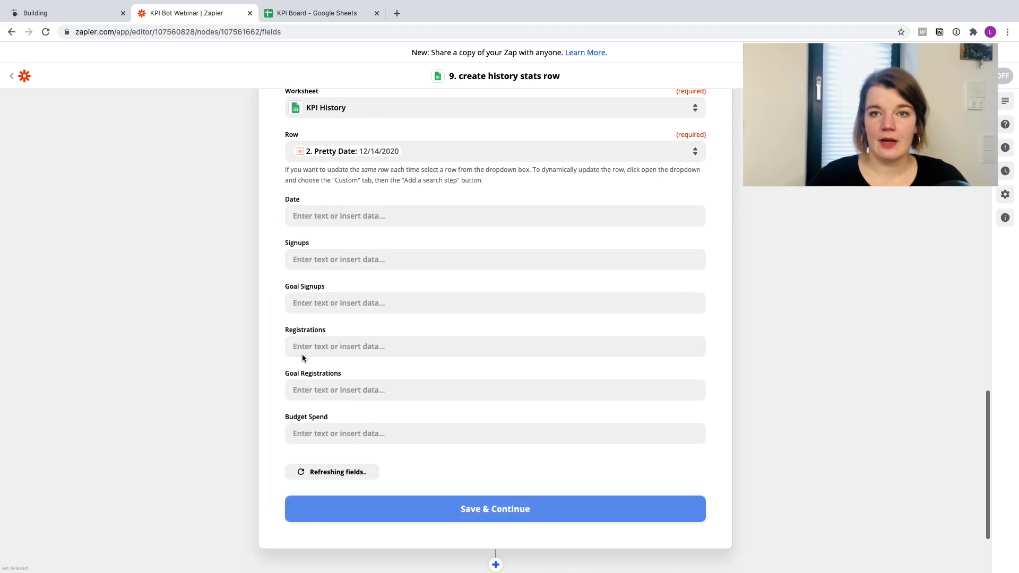
- Map the Signups and Registrations fields to the matching values from the "Lookup up current" step
{"action": "scroll", "coordinate": [323, 261], "scroll_direction": "up", "scroll_amount": 1}
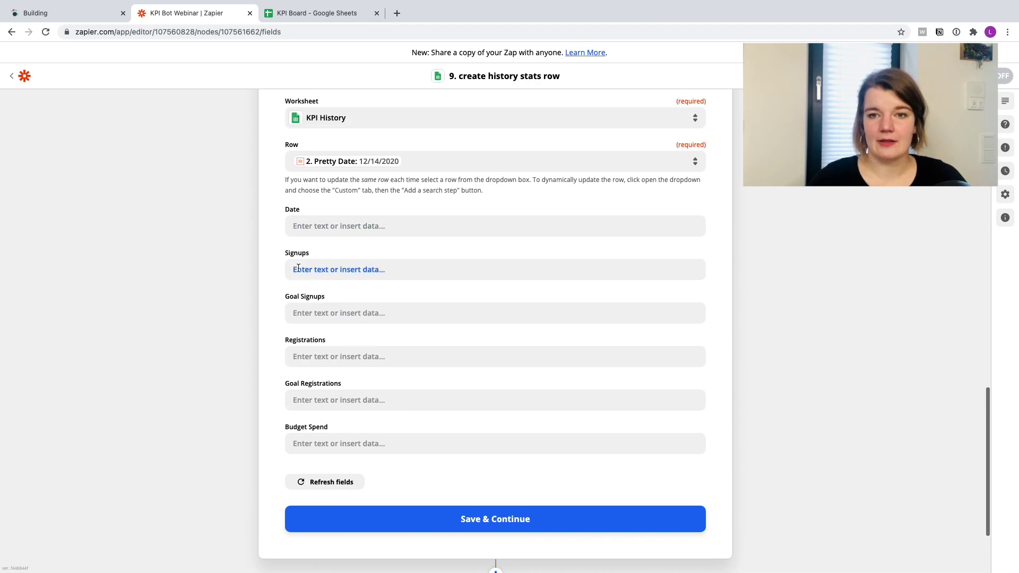
{"action": "left_click", "coordinate": [296, 269]}
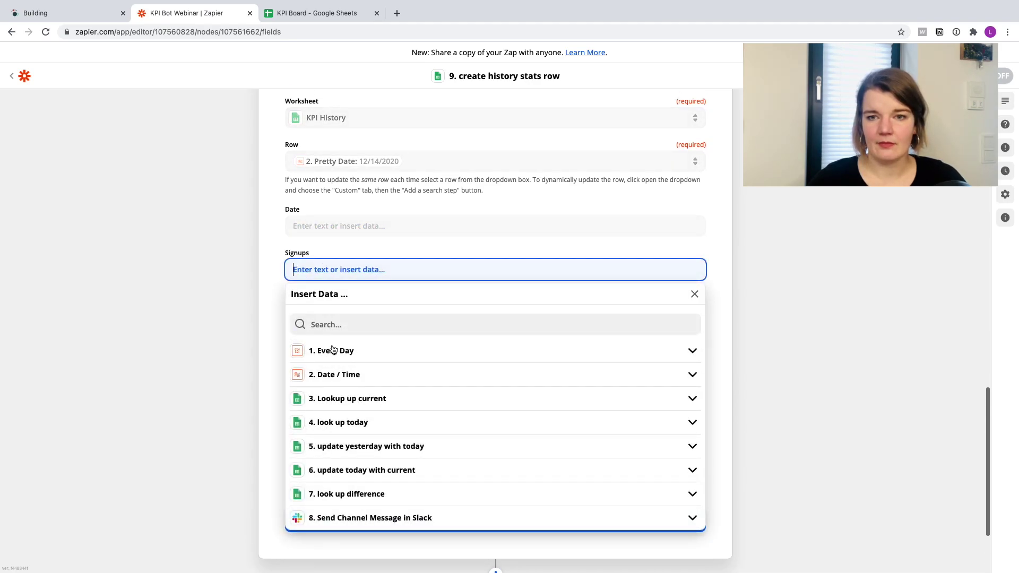
{"action": "left_click", "coordinate": [332, 399]}
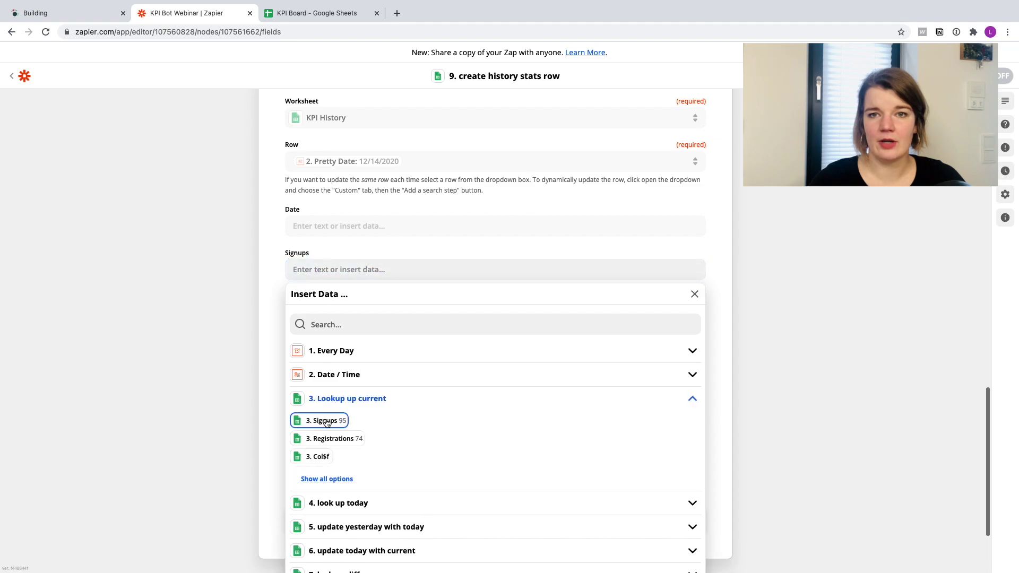
{"action": "left_click", "coordinate": [327, 421]}
{"action": "left_click", "coordinate": [278, 289]}
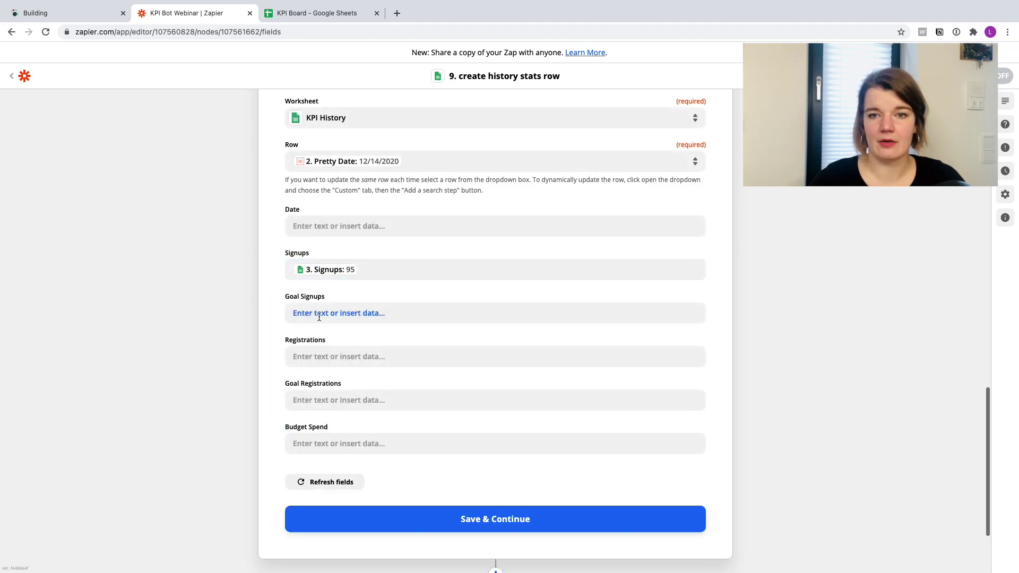
{"action": "left_click", "coordinate": [296, 356]}
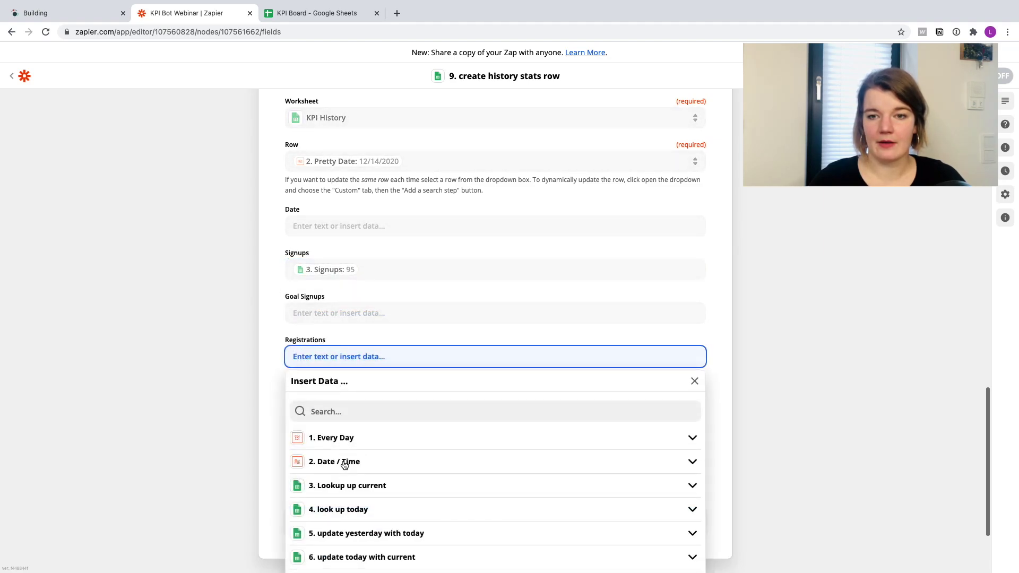
{"action": "left_click", "coordinate": [345, 487]}
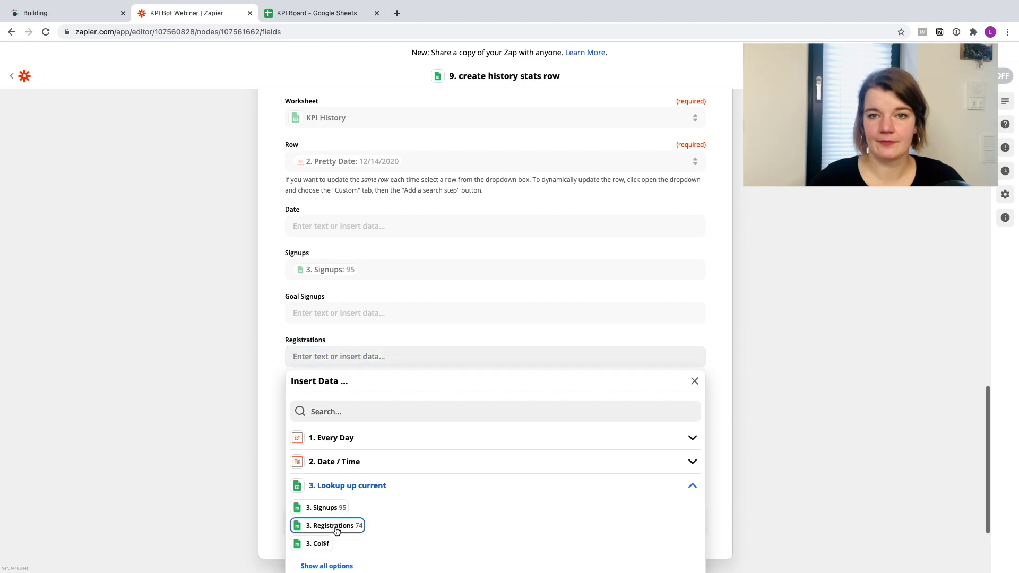
{"action": "left_click", "coordinate": [337, 525]}
{"action": "left_click", "coordinate": [248, 396]}
- Map the Budget Spend field to the Budget spend value from the "Lookup up current" step
{"action": "scroll", "coordinate": [248, 400], "scroll_direction": "down", "scroll_amount": 3}
{"action": "left_click", "coordinate": [318, 329]}
{"action": "left_click", "coordinate": [345, 465]}
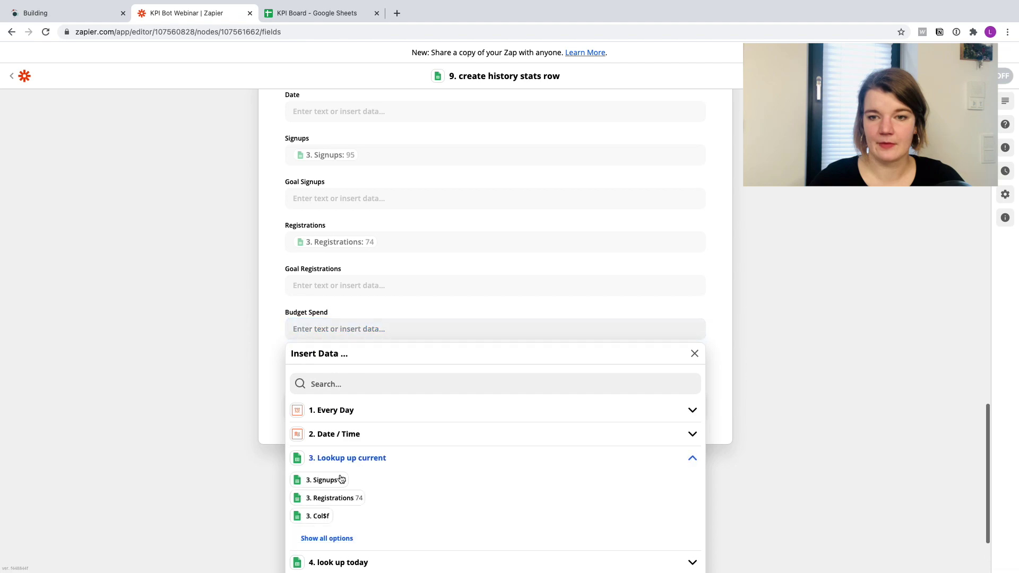
{"action": "left_click", "coordinate": [324, 537]}
{"action": "left_click", "coordinate": [355, 525]}
{"action": "left_click", "coordinate": [268, 336]}
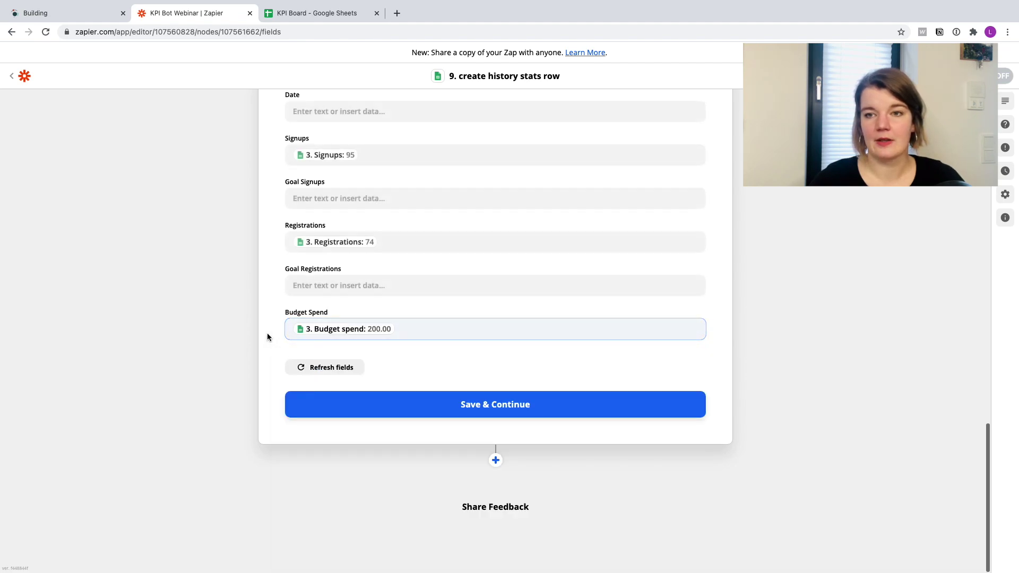
- Save the create history stats row setup, test sending the row to KPI History and examine the test response
{"action": "left_click", "coordinate": [433, 407]}
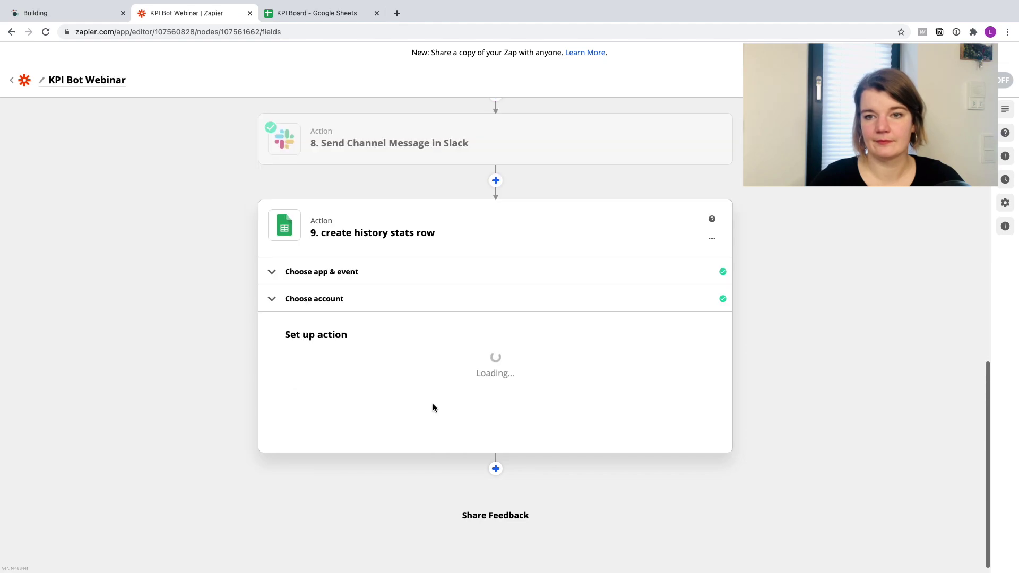
{"action": "scroll", "coordinate": [371, 408], "scroll_direction": "down", "scroll_amount": 2}
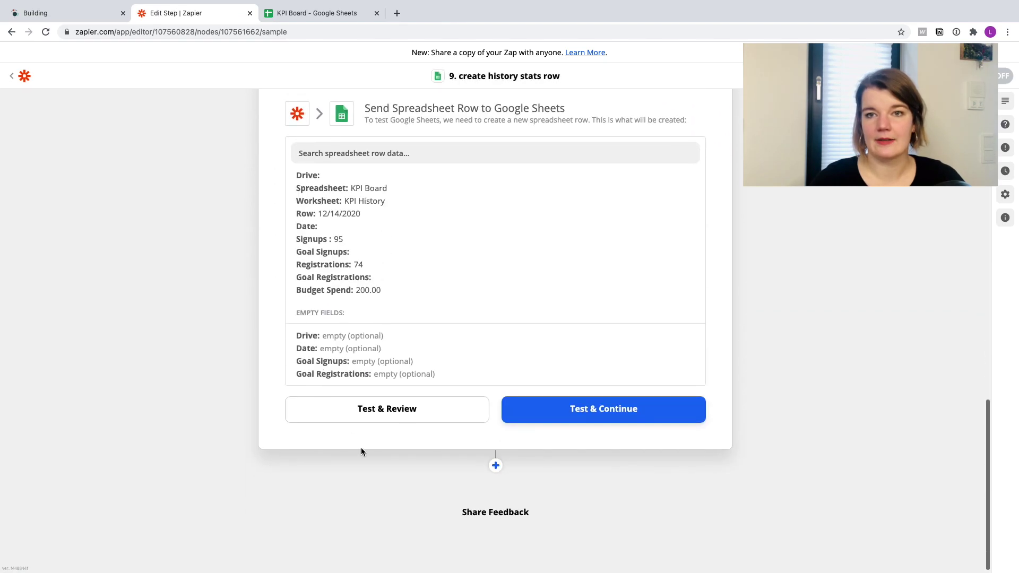
{"action": "left_click", "coordinate": [345, 413]}
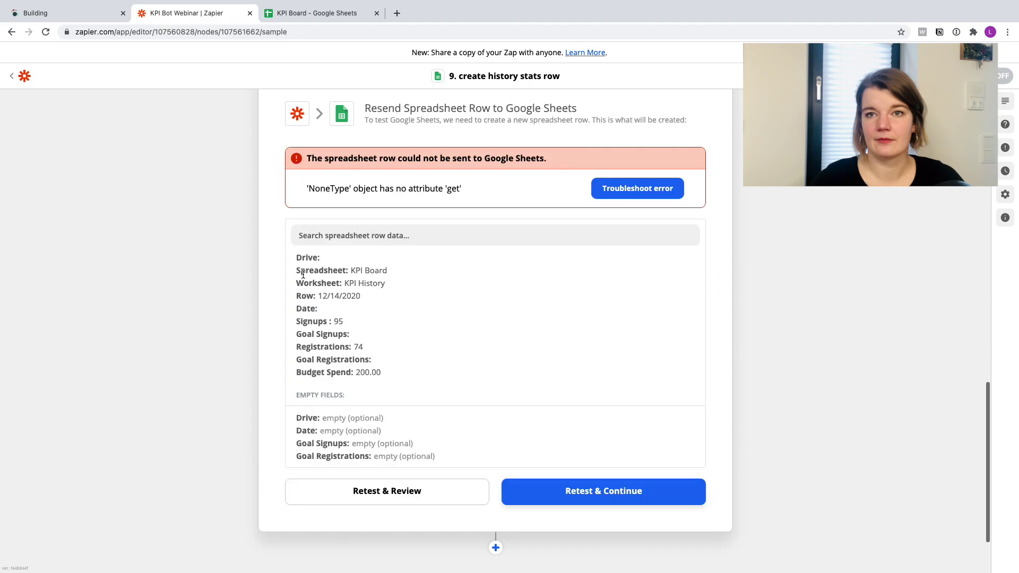
{"action": "triple_click", "coordinate": [372, 187]}
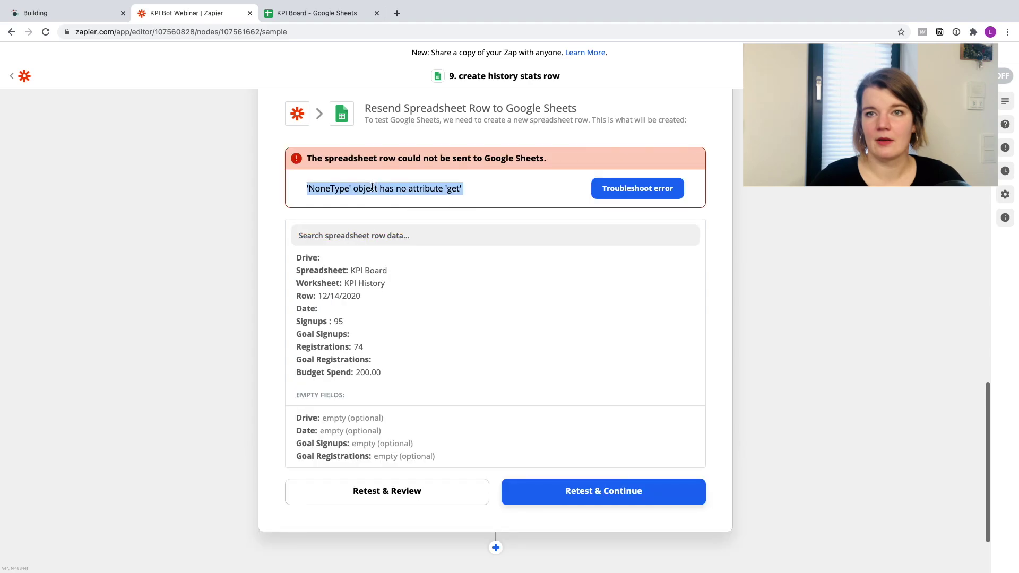
{"action": "left_click", "coordinate": [395, 190]}
{"action": "scroll", "coordinate": [395, 190], "scroll_direction": "up", "scroll_amount": 3}
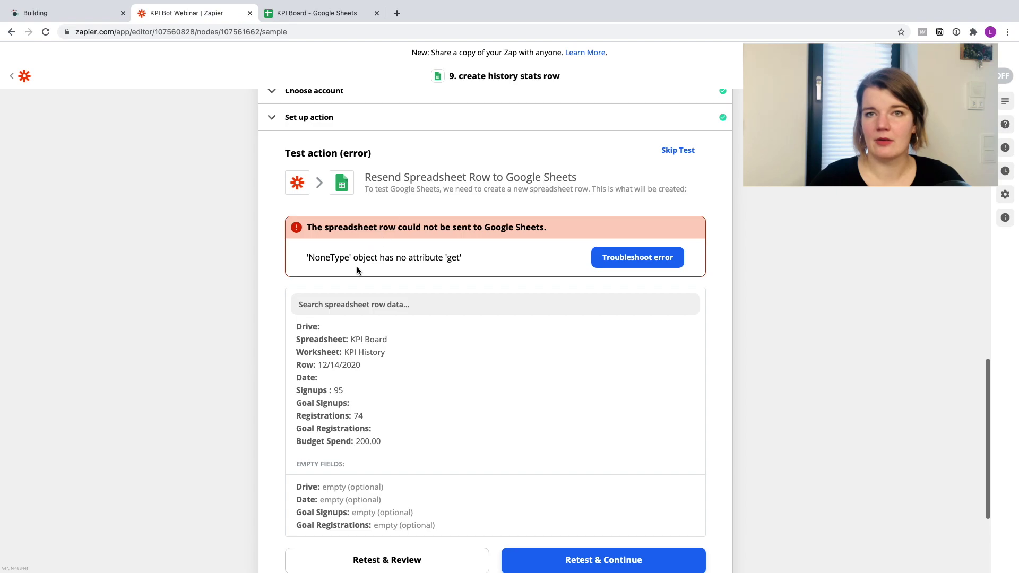
{"action": "scroll", "coordinate": [390, 254], "scroll_direction": "down", "scroll_amount": 1}
- Reopen the create history stats row action's setup and clear the Pretty Date value from its Row field
{"action": "scroll", "coordinate": [341, 164], "scroll_direction": "up", "scroll_amount": 3}
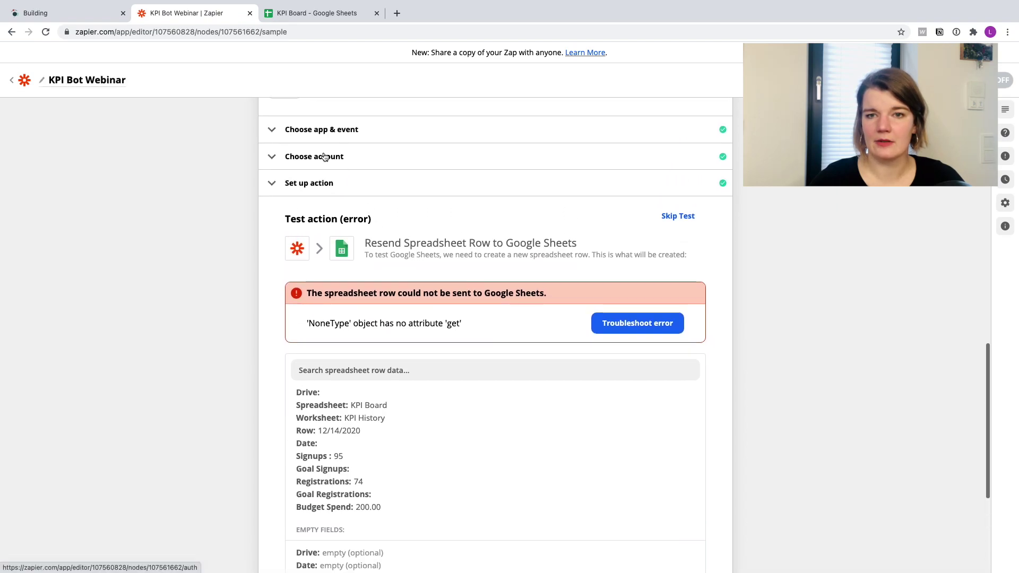
{"action": "left_click", "coordinate": [323, 153]}
{"action": "left_click", "coordinate": [352, 409]}
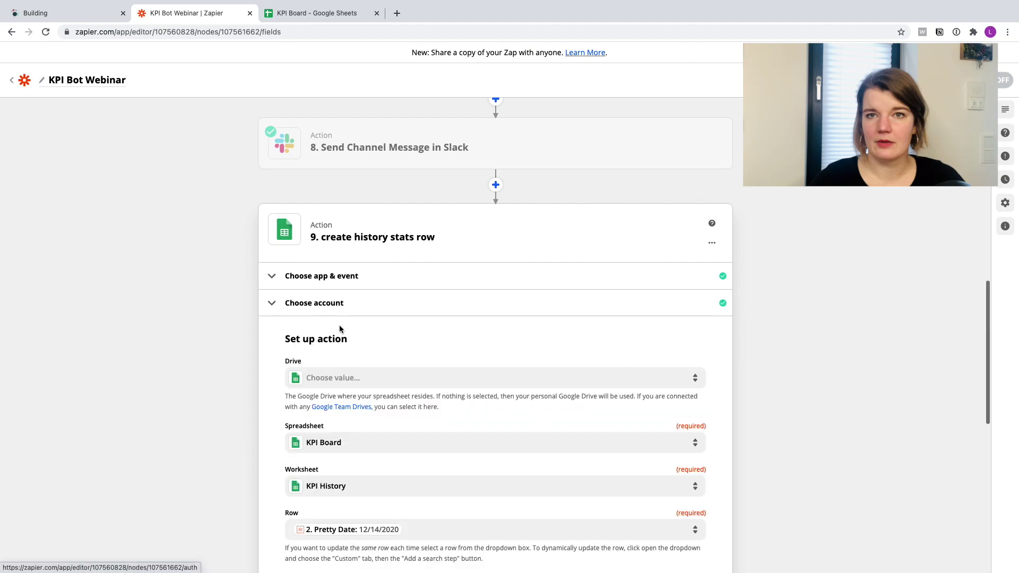
{"action": "scroll", "coordinate": [338, 197], "scroll_direction": "up", "scroll_amount": 3}
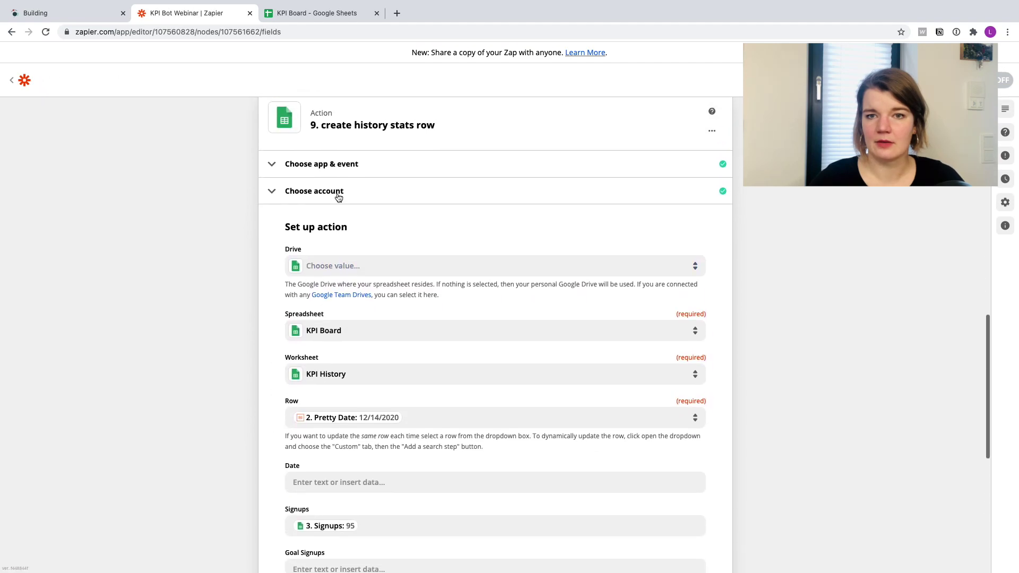
{"action": "scroll", "coordinate": [339, 197], "scroll_direction": "down", "scroll_amount": 5}
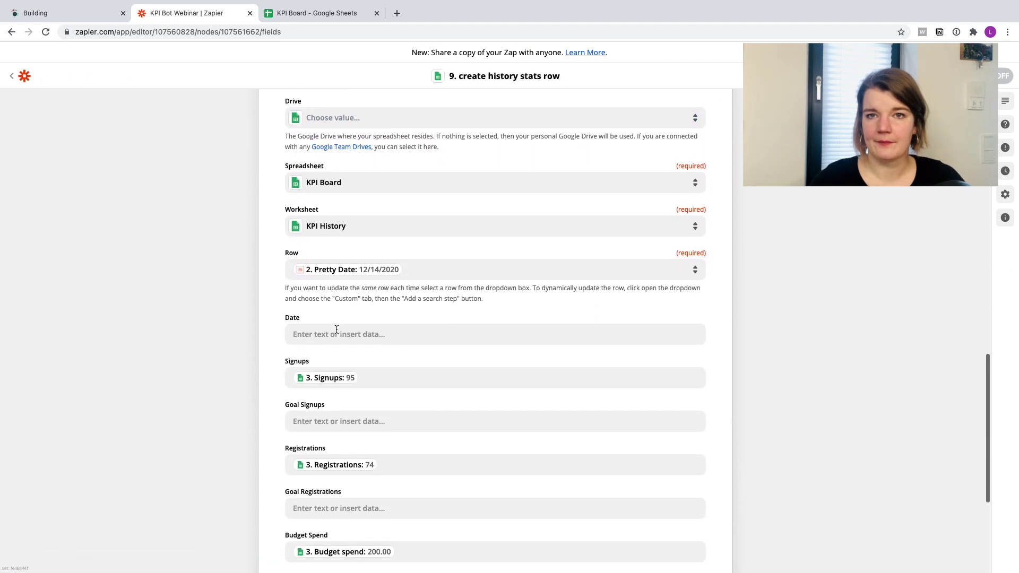
{"action": "scroll", "coordinate": [307, 234], "scroll_direction": "up", "scroll_amount": 2}
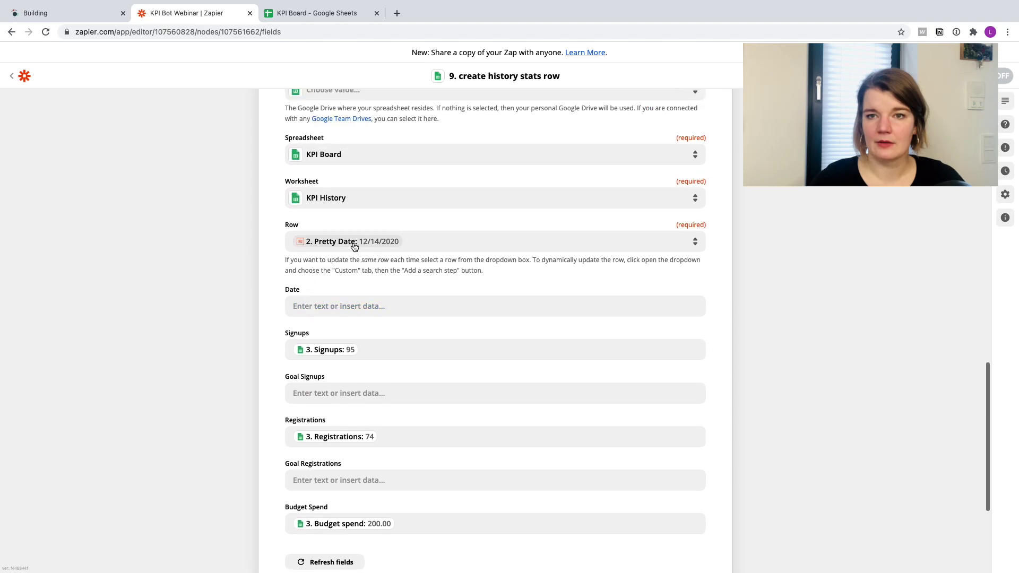
{"action": "scroll", "coordinate": [389, 249], "scroll_direction": "up", "scroll_amount": 2}
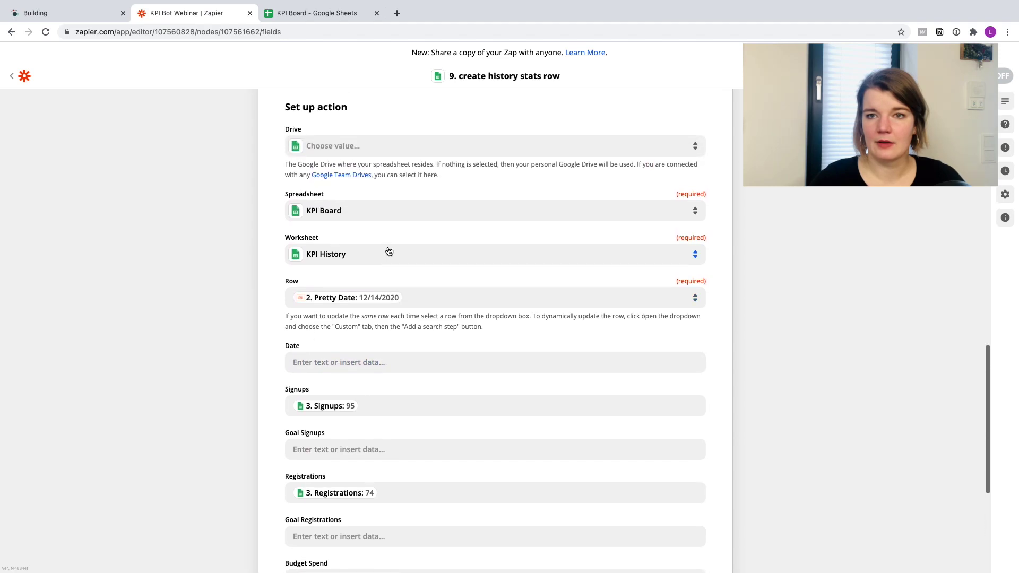
{"action": "left_click", "coordinate": [409, 301]}
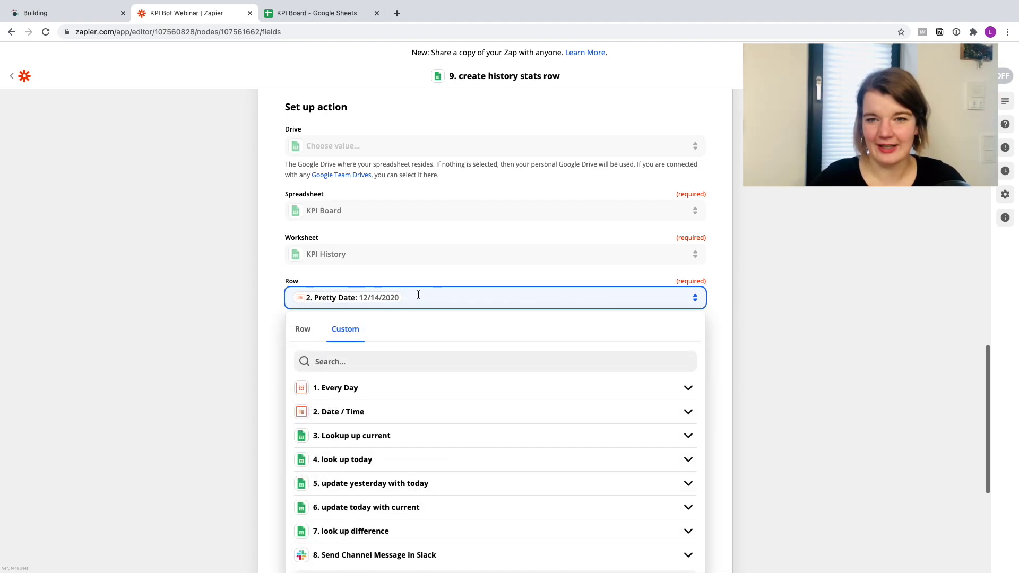
{"action": "key", "text": "BackSpace"}
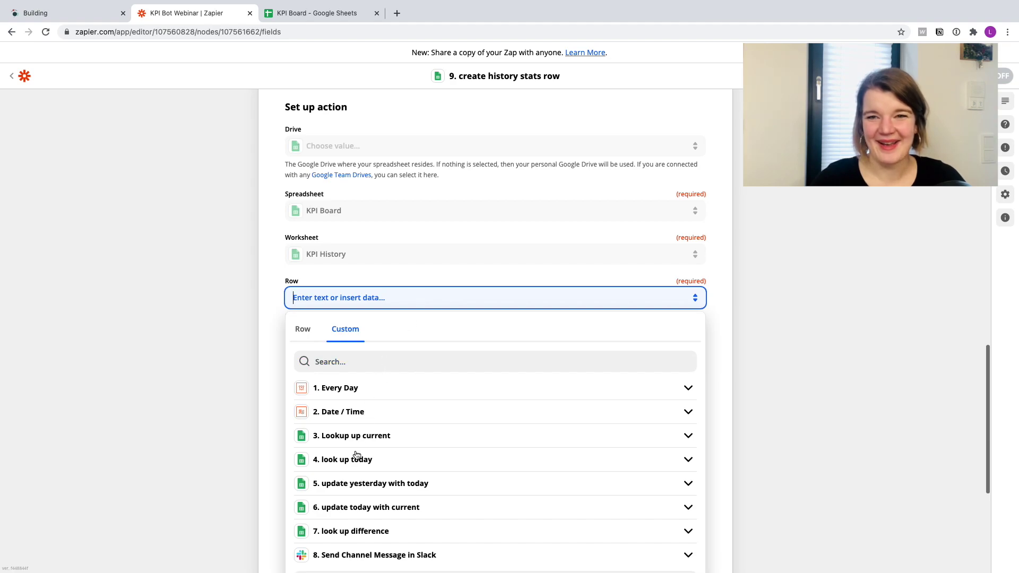
- Add a Lookup Spreadsheet Row search step for the Row field and open the new step's app and event settings
{"action": "scroll", "coordinate": [377, 369], "scroll_direction": "down", "scroll_amount": 3}
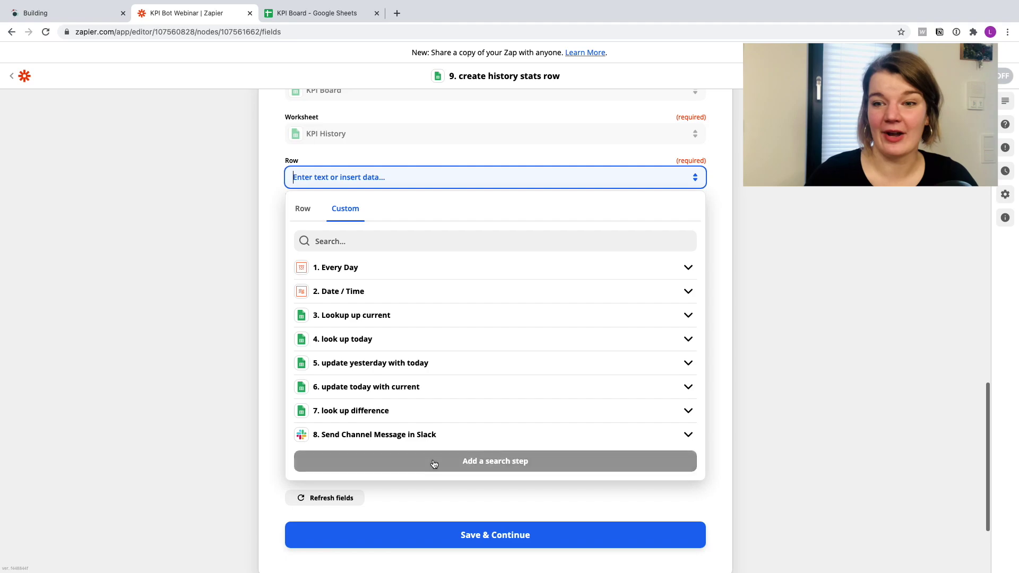
{"action": "left_click", "coordinate": [409, 465]}
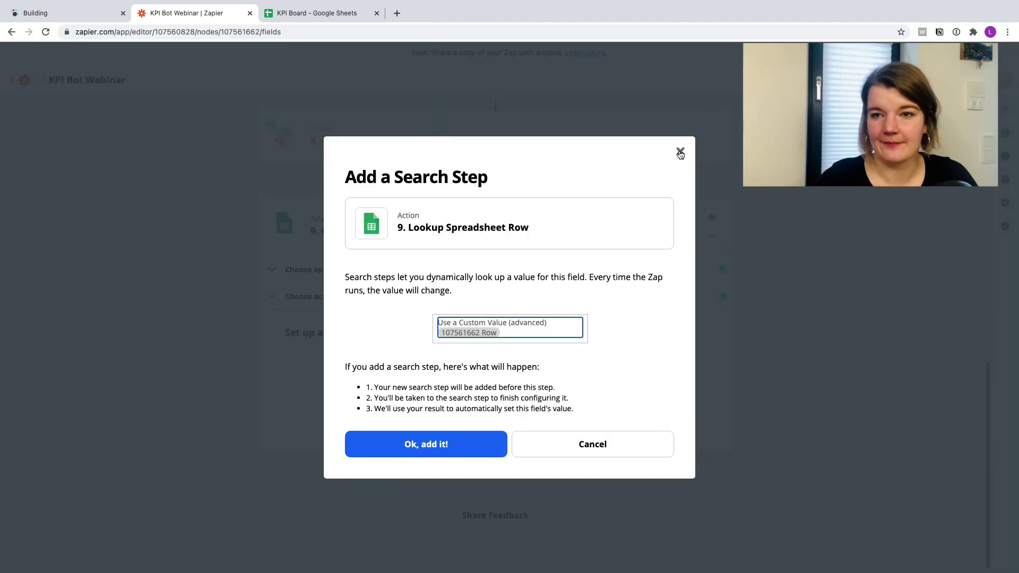
{"action": "left_click", "coordinate": [410, 454]}
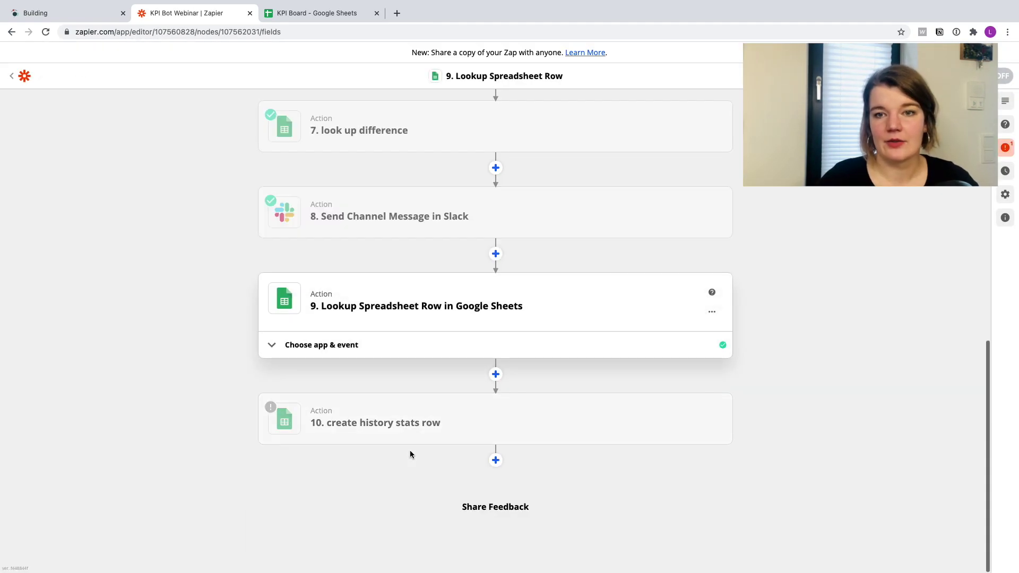
{"action": "left_click", "coordinate": [314, 351]}
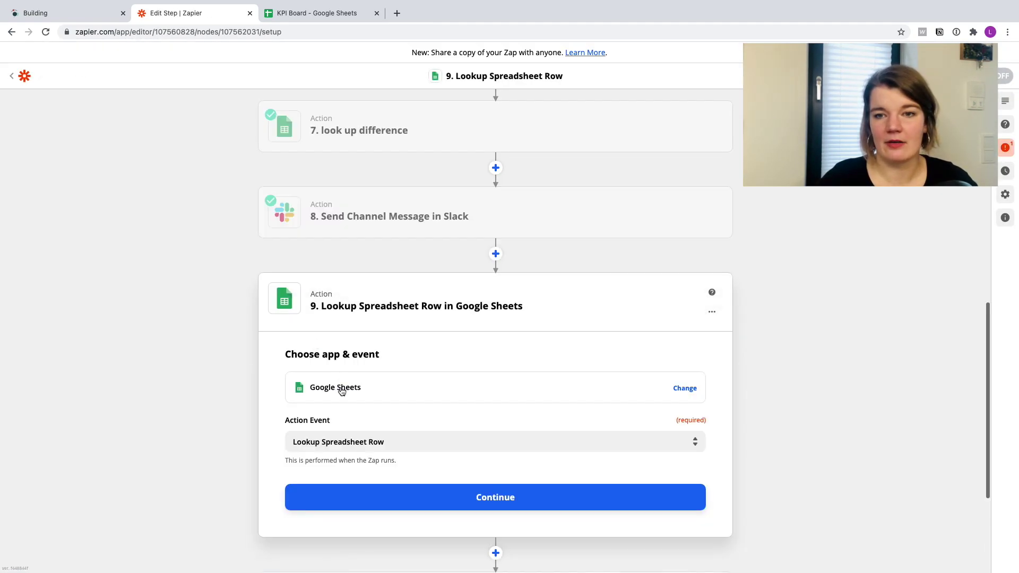
- Confirm the Lookup Spreadsheet Row event and connect the private Google Sheets account to the step
{"action": "left_click", "coordinate": [382, 495]}
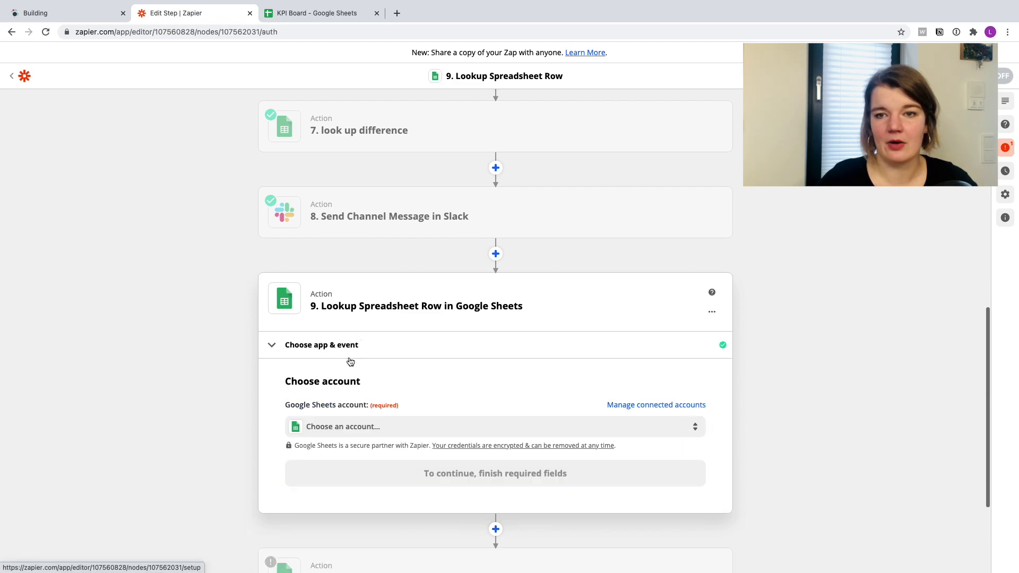
{"action": "left_click", "coordinate": [343, 287]}
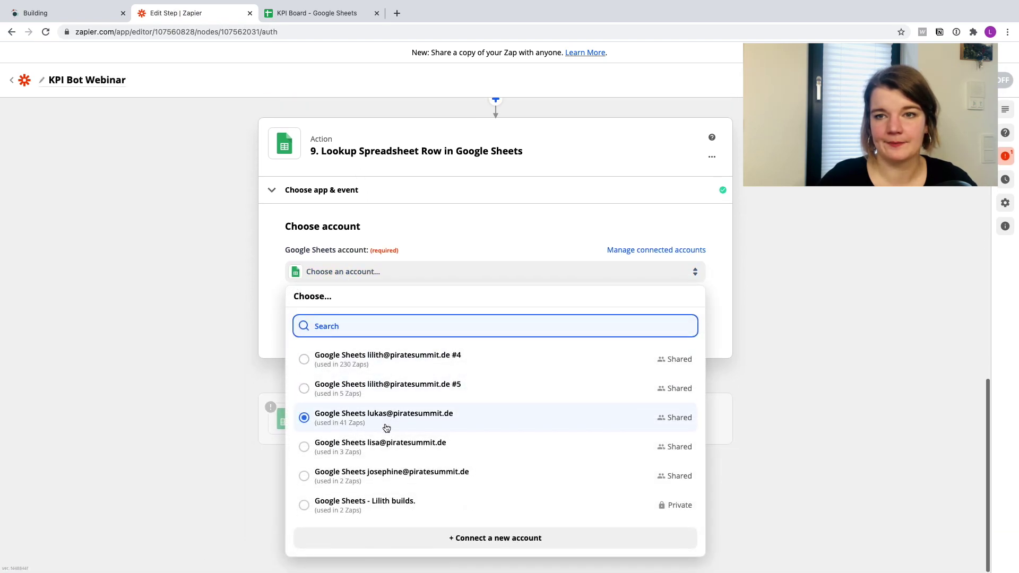
{"action": "left_click", "coordinate": [366, 507]}
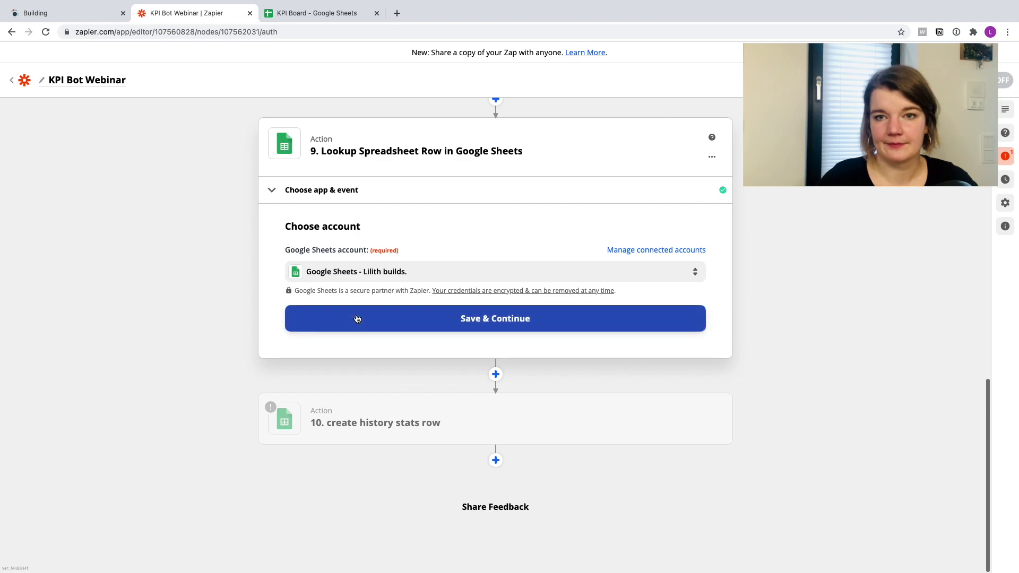
{"action": "left_click", "coordinate": [356, 319]}
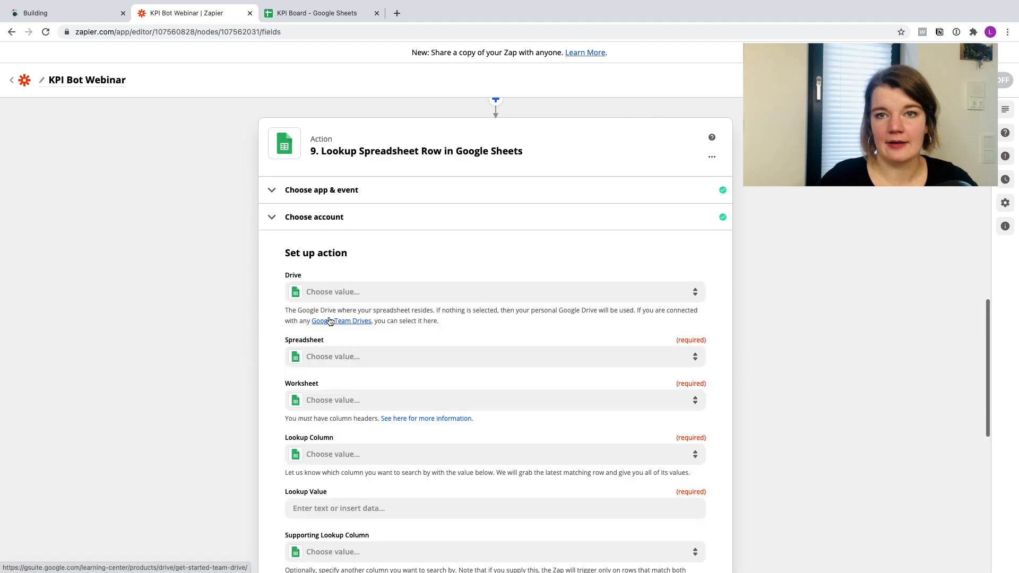
- Set the lookup step's spreadsheet to KPI Board and its worksheet to KPI History
{"action": "scroll", "coordinate": [351, 251], "scroll_direction": "down", "scroll_amount": 3}
{"action": "left_click", "coordinate": [322, 201]}
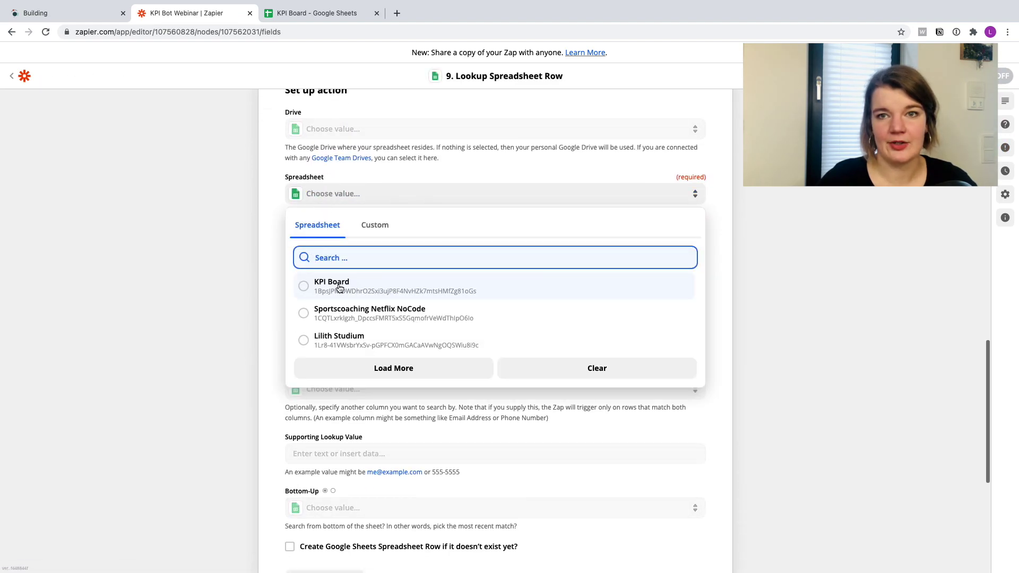
{"action": "left_click", "coordinate": [330, 289]}
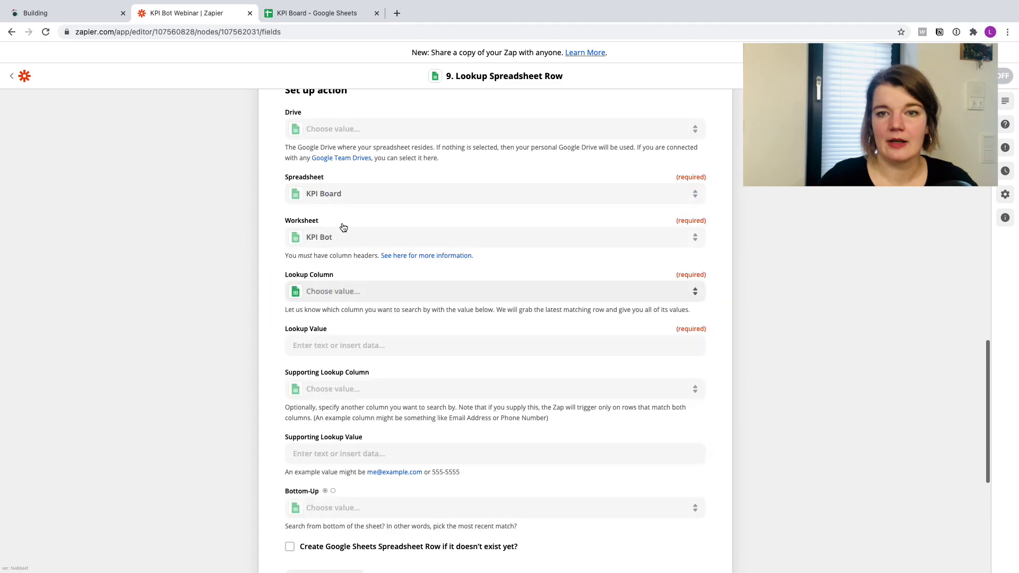
{"action": "left_click", "coordinate": [326, 238]}
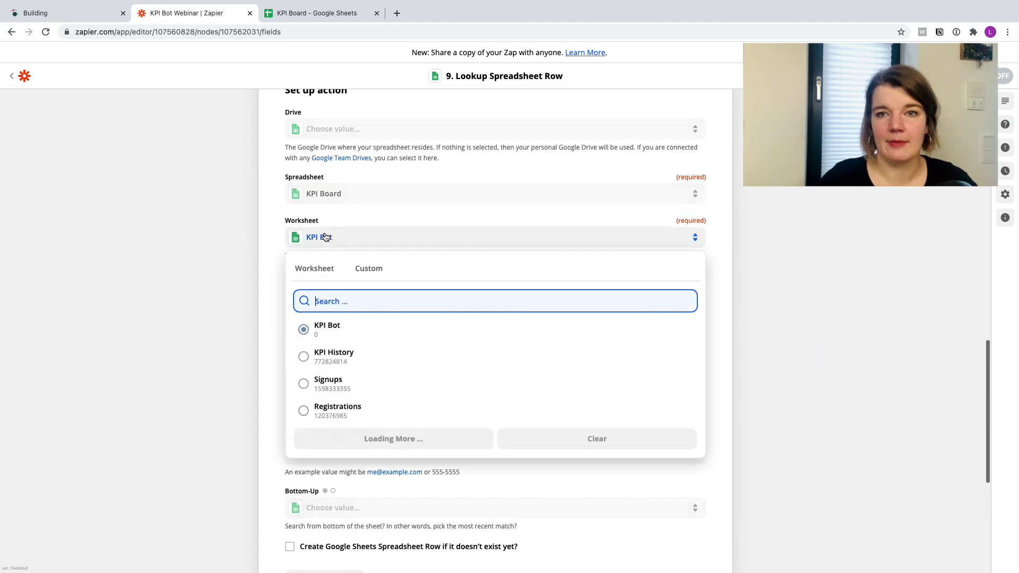
{"action": "left_click", "coordinate": [334, 362]}
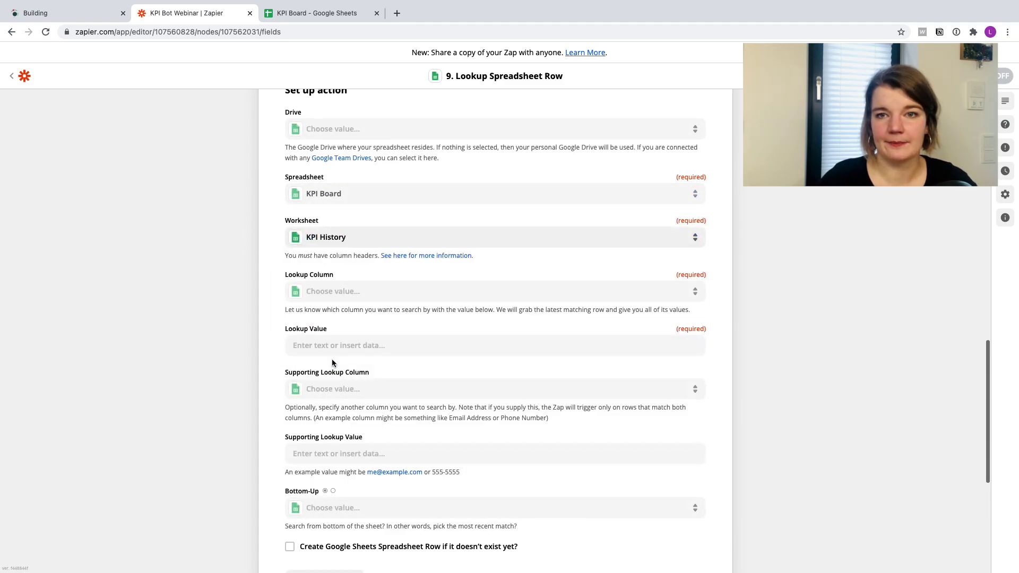
- Look up rows by the Date column, using the Pretty Date value from the Date / Time step as the lookup value
{"action": "left_click", "coordinate": [318, 300]}
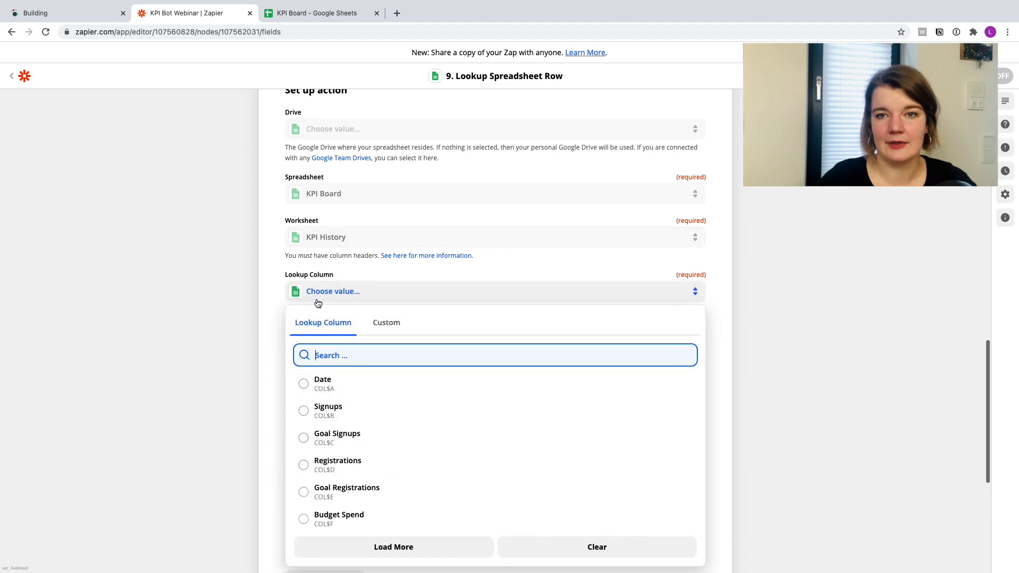
{"action": "left_click", "coordinate": [330, 389]}
{"action": "scroll", "coordinate": [287, 371], "scroll_direction": "down", "scroll_amount": 2}
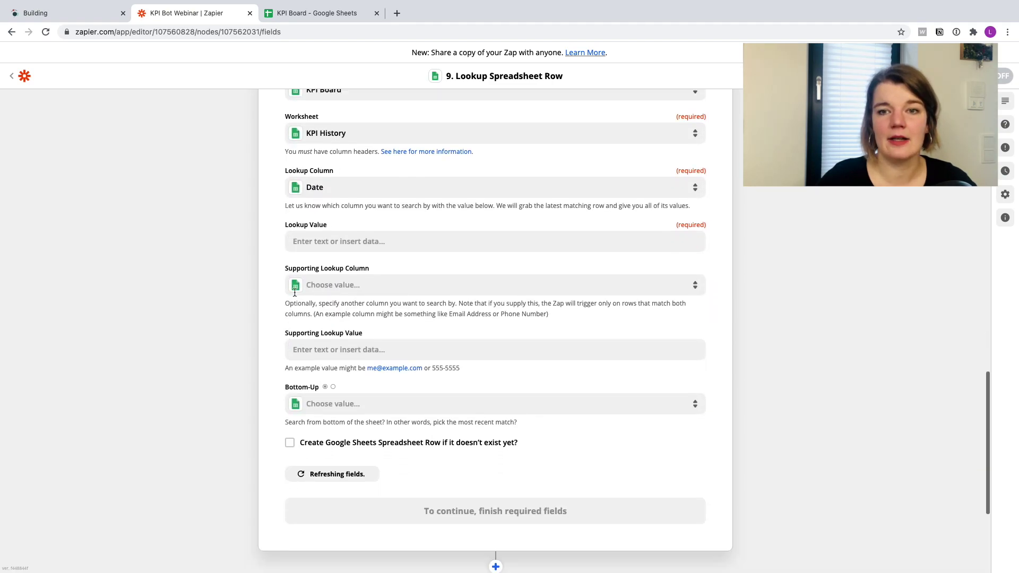
{"action": "left_click", "coordinate": [297, 241]}
{"action": "left_click", "coordinate": [338, 350]}
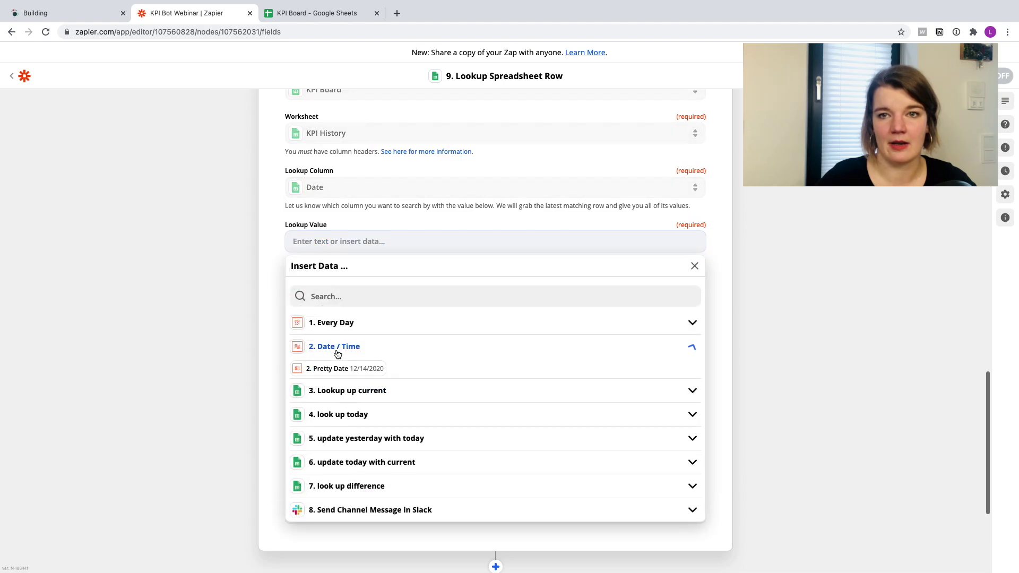
{"action": "left_click", "coordinate": [337, 368]}
{"action": "left_click", "coordinate": [223, 288]}
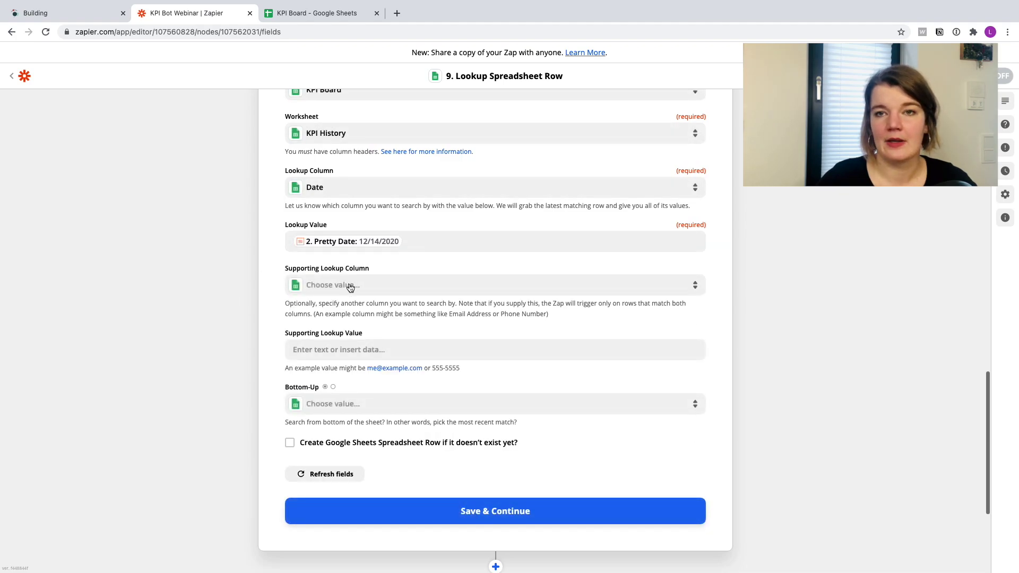
- Save the lookup step's setup, test and review the row search, and close the step
{"action": "scroll", "coordinate": [352, 295], "scroll_direction": "down", "scroll_amount": 3}
{"action": "left_click", "coordinate": [409, 399]}
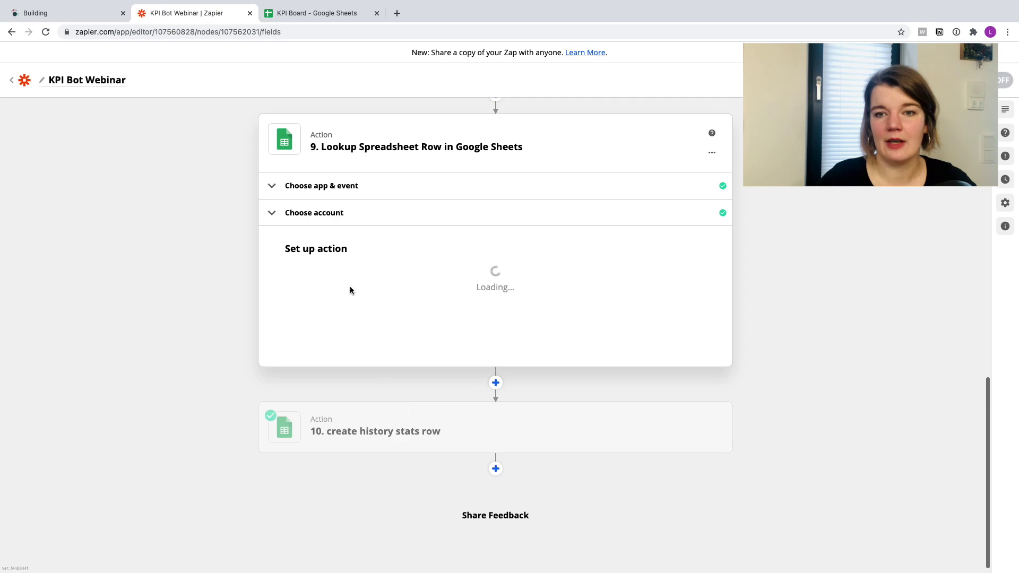
{"action": "scroll", "coordinate": [327, 361], "scroll_direction": "down", "scroll_amount": 4}
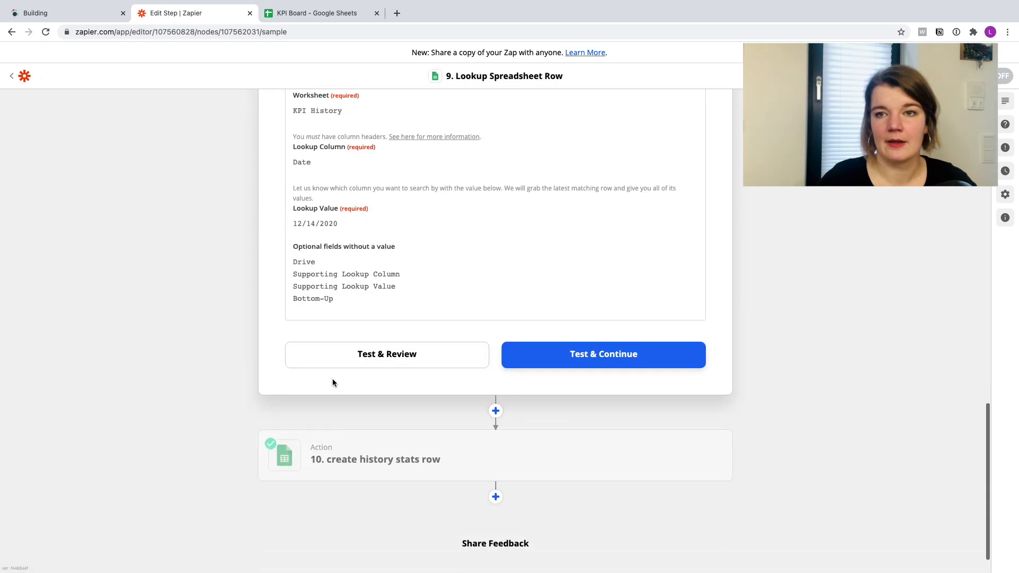
{"action": "left_click", "coordinate": [305, 358]}
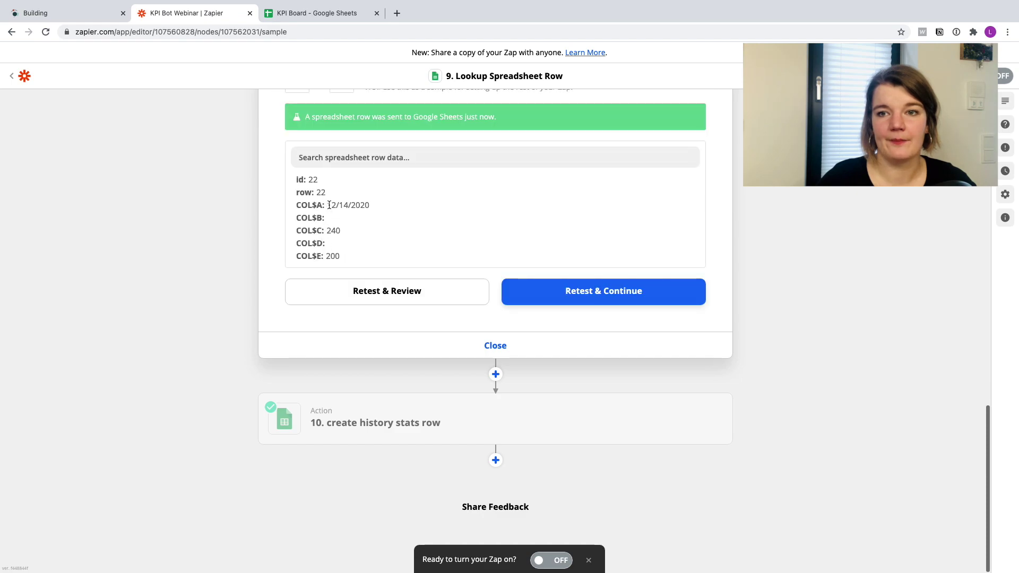
{"action": "left_click", "coordinate": [387, 345]}
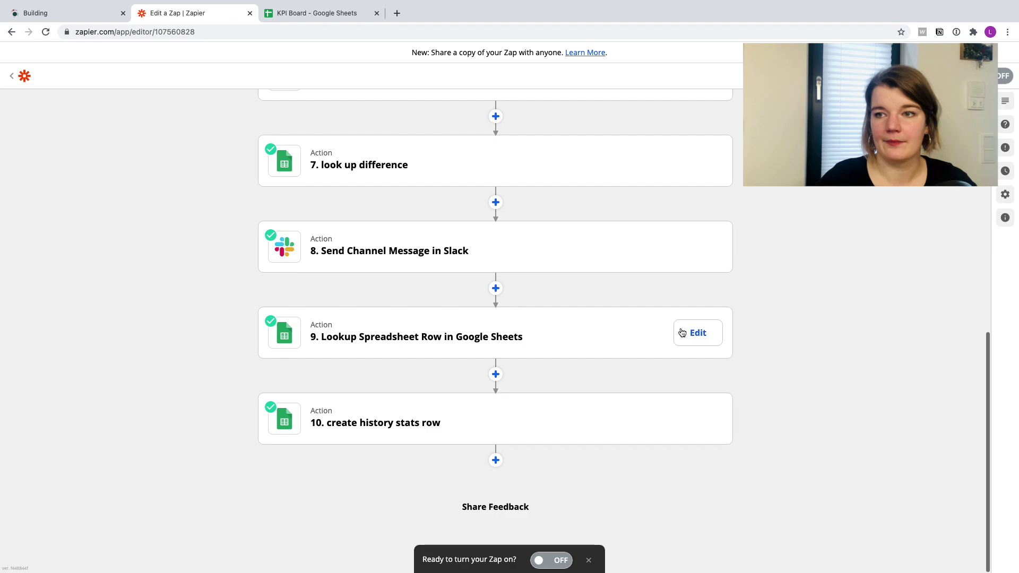
- Rename the Lookup Spreadsheet Row step as "lookup history stats row" and close it
{"action": "left_click", "coordinate": [693, 333]}
{"action": "left_click", "coordinate": [712, 346]}
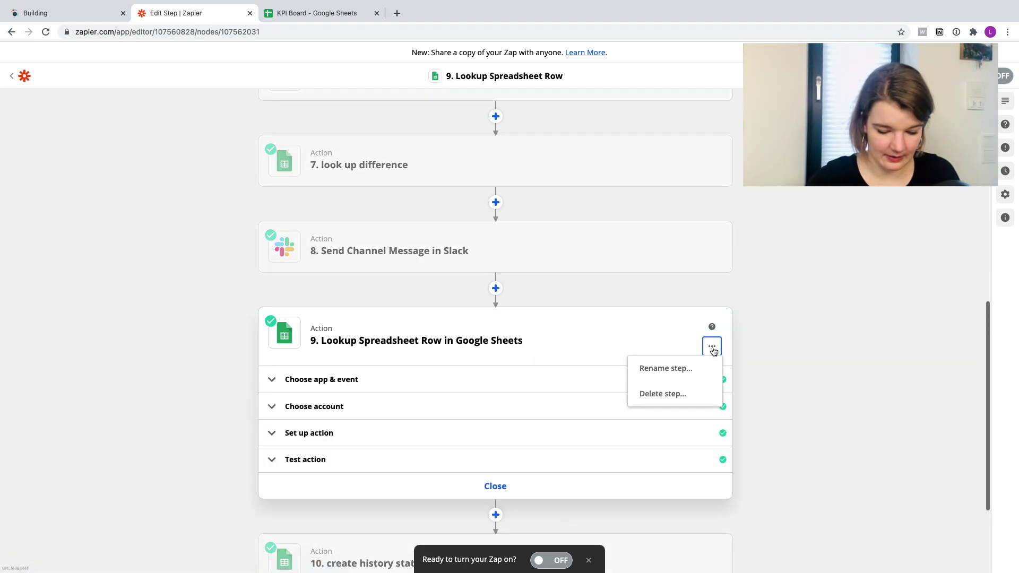
{"action": "left_click", "coordinate": [671, 365]}
{"action": "key", "text": "BackSpace"}
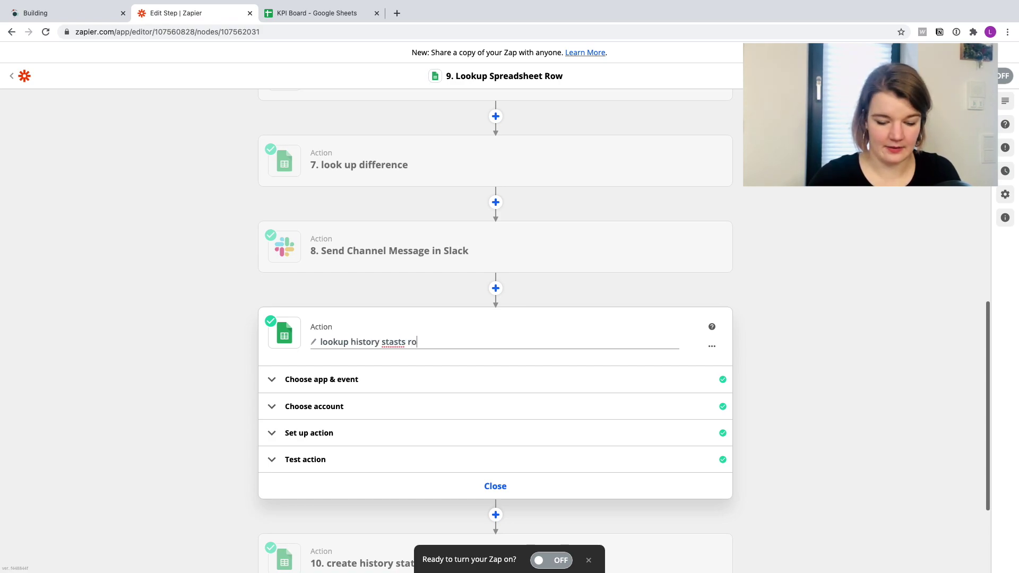
{"action": "type", "text": "lookup history stats row"}
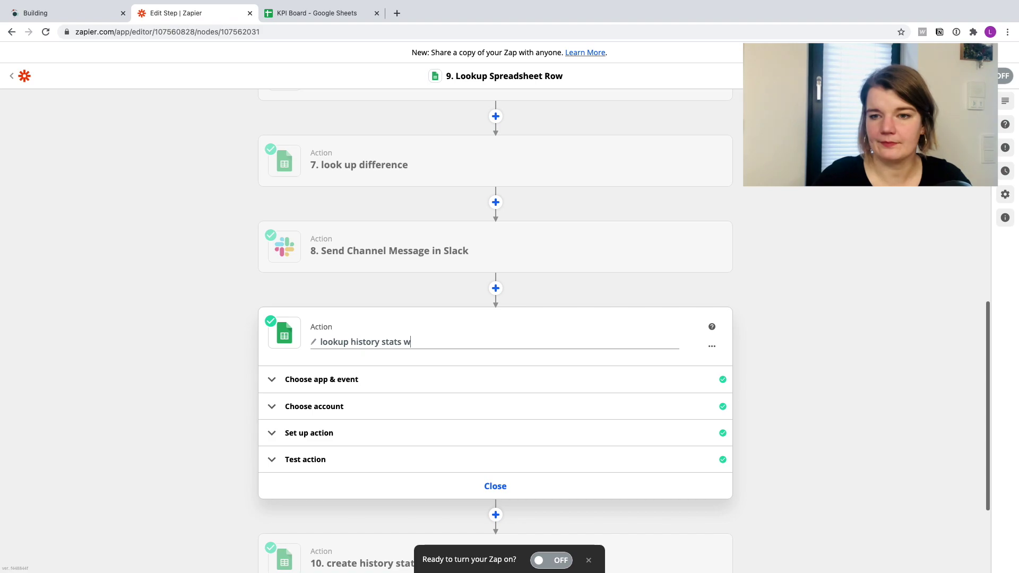
{"action": "left_click", "coordinate": [434, 486]}
- Reopen the create history stats row action's setup and map its Row field to the Row value from the "lookup history stats row" step
{"action": "left_click", "coordinate": [378, 424]}
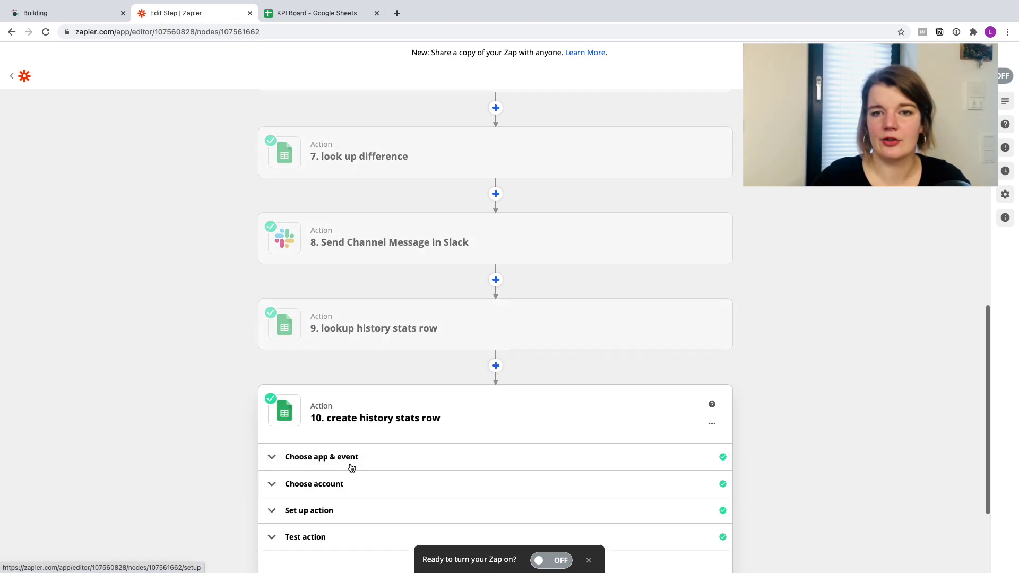
{"action": "left_click", "coordinate": [307, 379]}
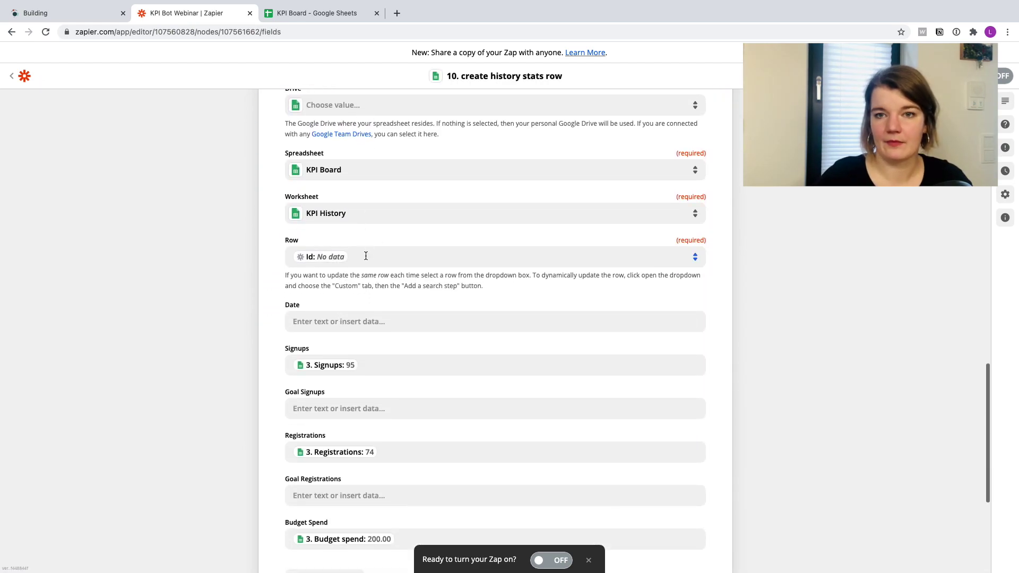
{"action": "left_click", "coordinate": [372, 262]}
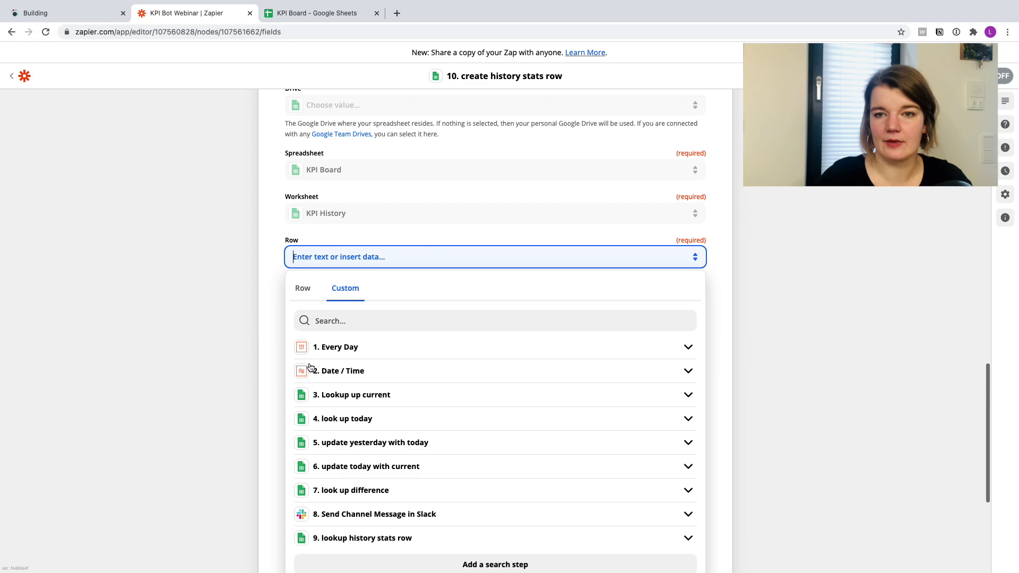
{"action": "scroll", "coordinate": [351, 371], "scroll_direction": "down", "scroll_amount": 3}
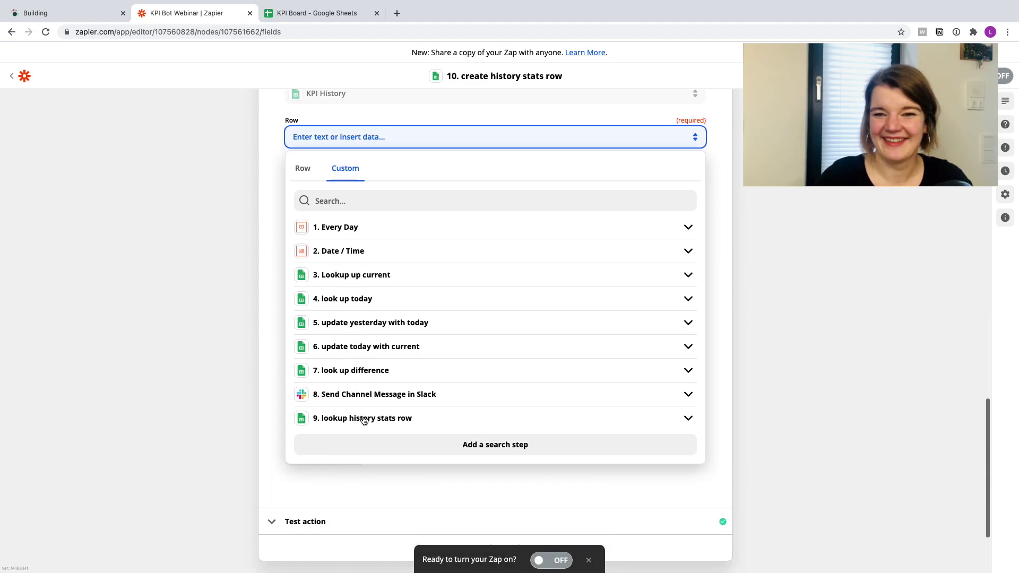
{"action": "left_click", "coordinate": [347, 418]}
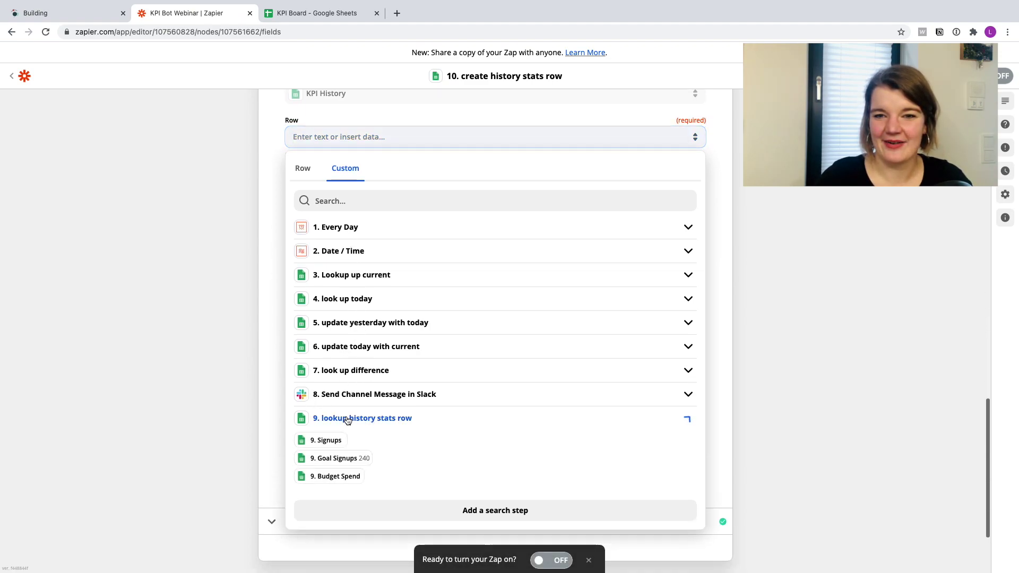
{"action": "left_click", "coordinate": [340, 502]}
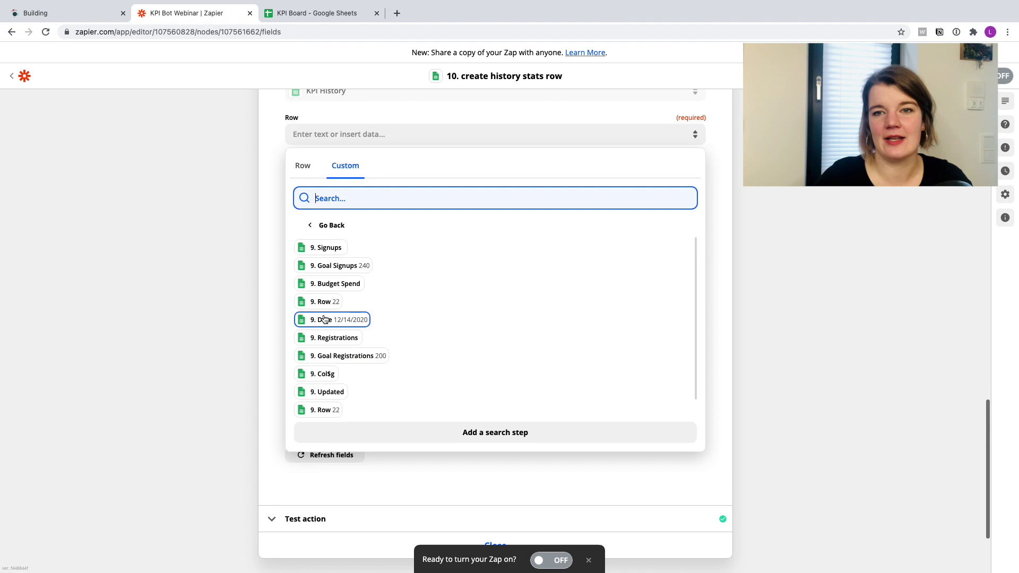
{"action": "left_click", "coordinate": [322, 302]}
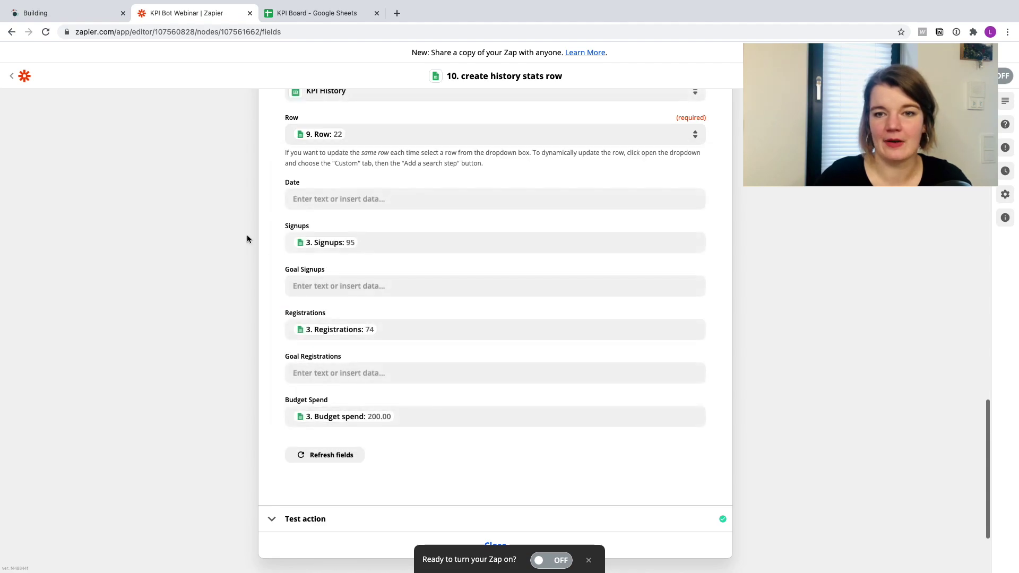
- Retest the create history stats row action and review the row data it returns
{"action": "scroll", "coordinate": [371, 305], "scroll_direction": "down", "scroll_amount": 3}
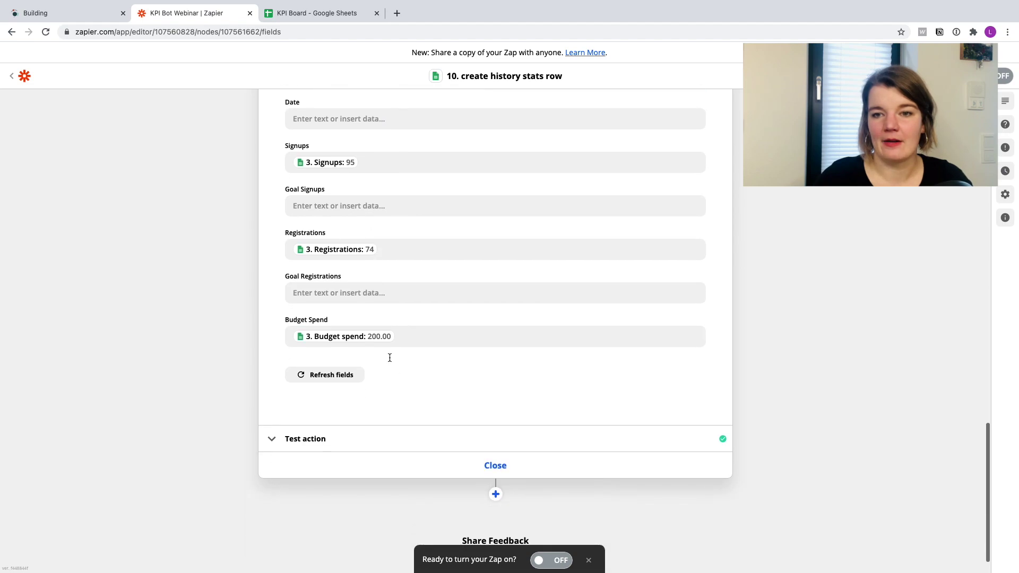
{"action": "left_click", "coordinate": [332, 445]}
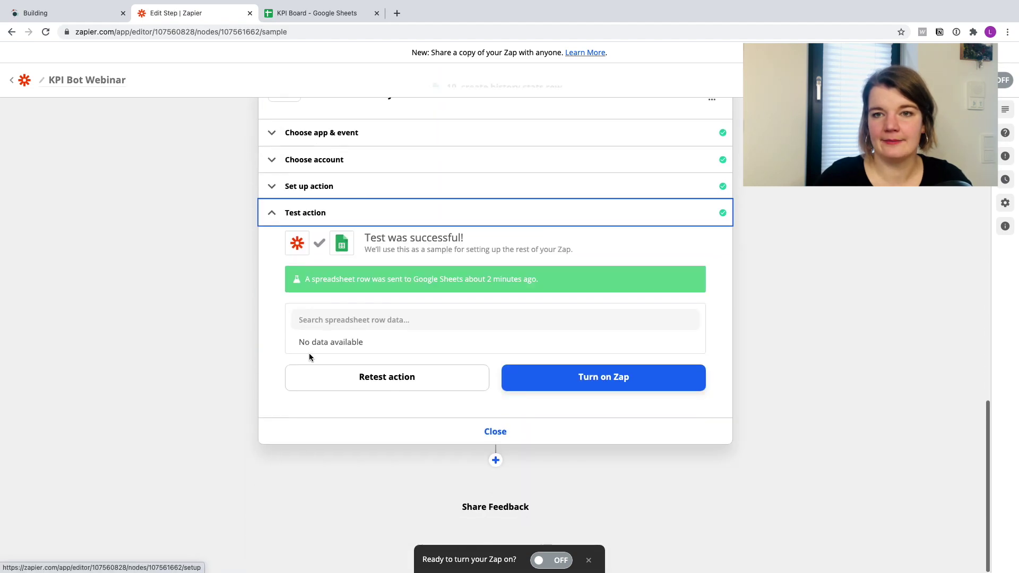
{"action": "left_click", "coordinate": [332, 389]}
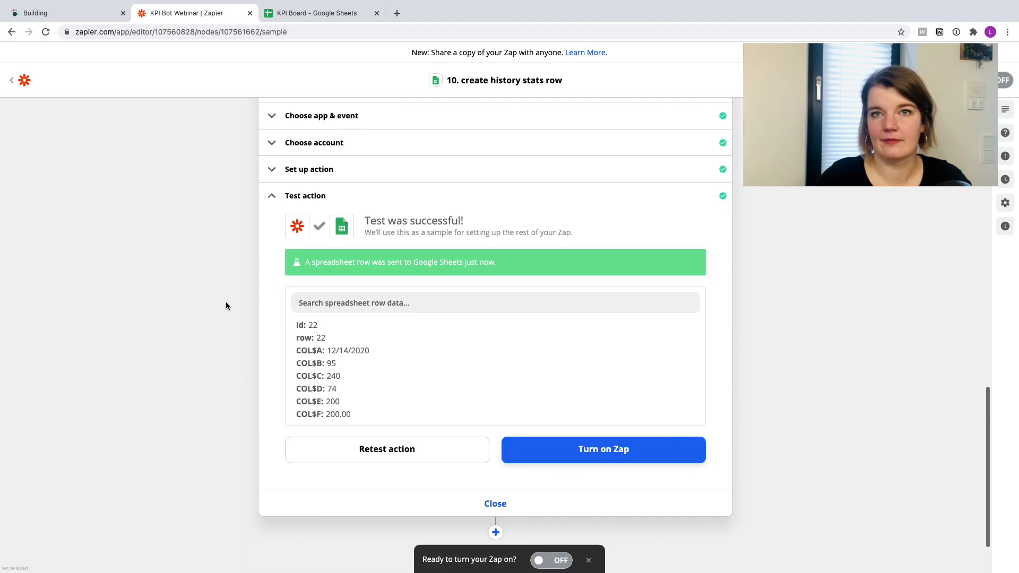
{"action": "scroll", "coordinate": [498, 417], "scroll_direction": "down", "scroll_amount": 2}
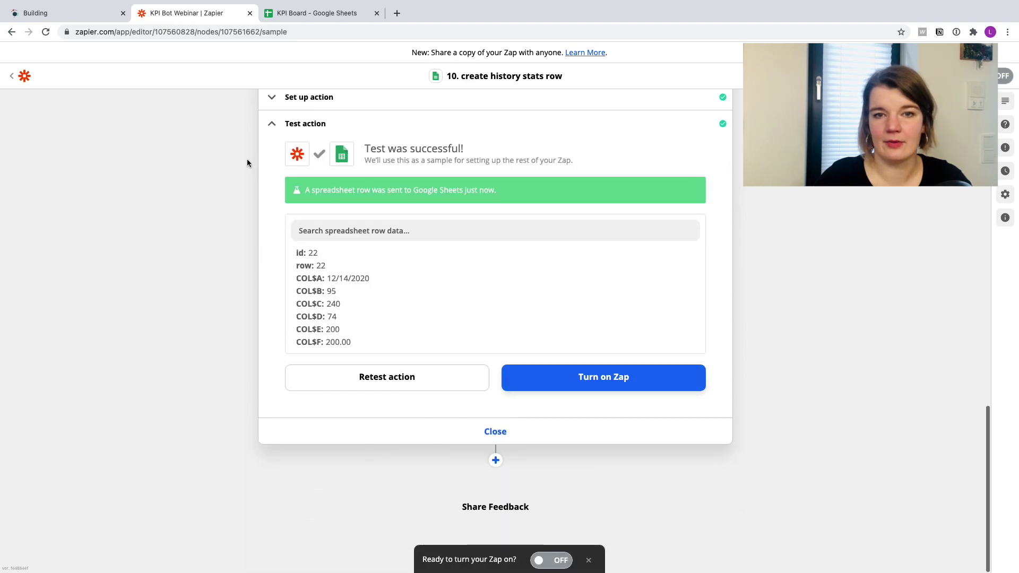
- Switch to the KPI Board spreadsheet and check the 12/14/2020 row in KPI History and the chart on KPI Bot
{"action": "left_click", "coordinate": [313, 13]}
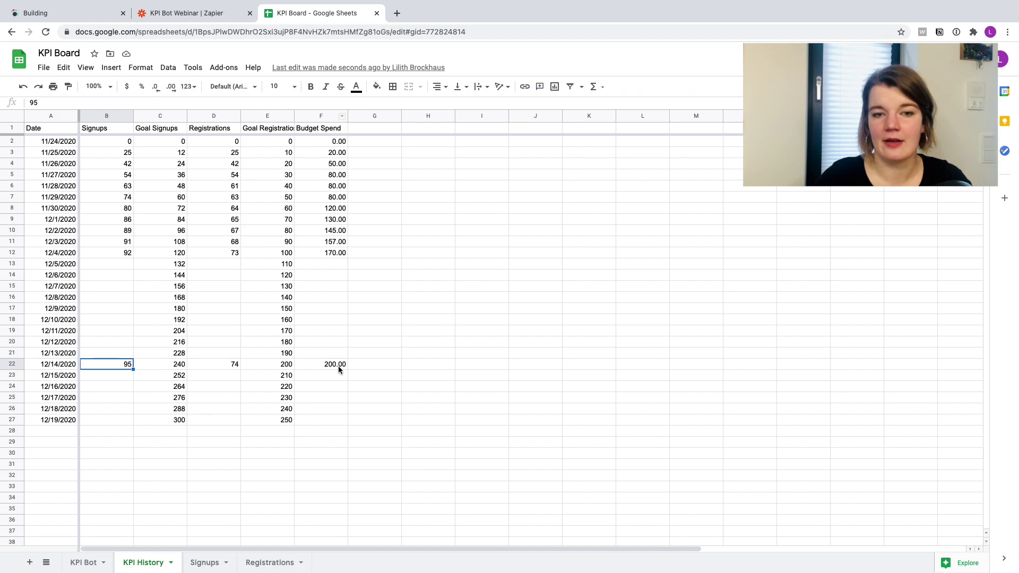
{"action": "left_click", "coordinate": [83, 562]}
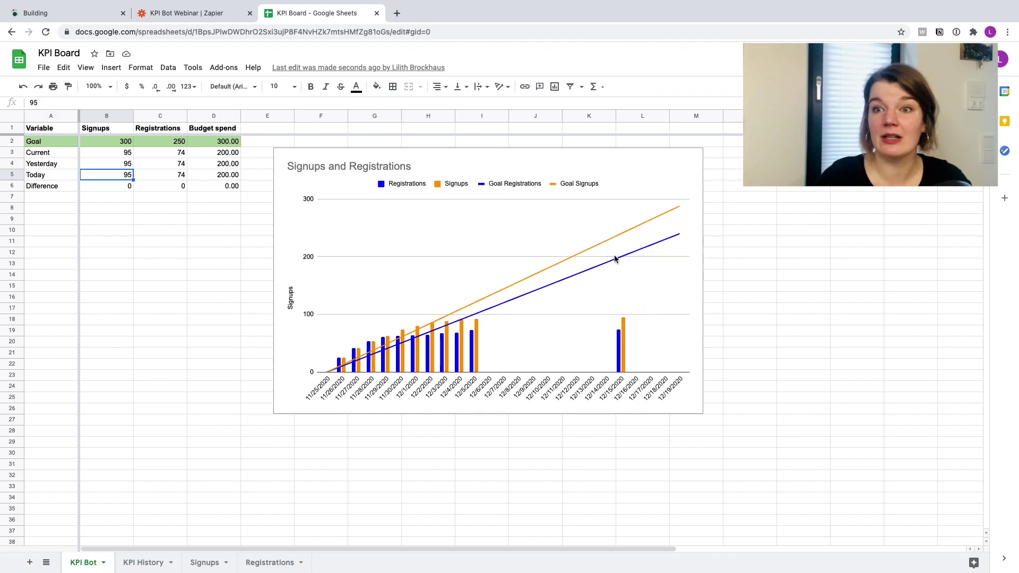
- Return to Zapier to close the create history stats row action, and switch to Slack to examine the bot_kpi message
{"action": "left_click", "coordinate": [203, 12]}
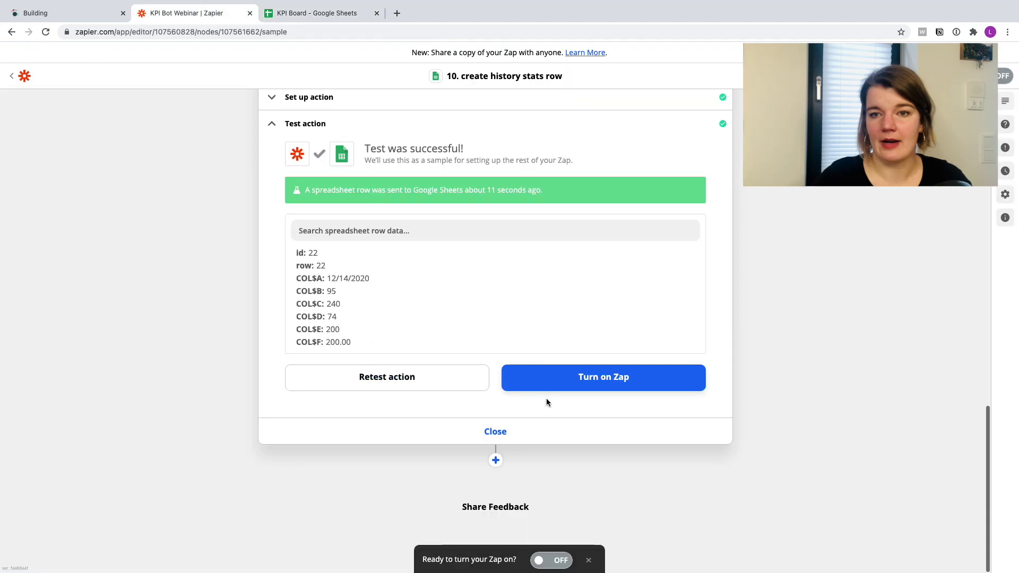
{"action": "left_click", "coordinate": [467, 431]}
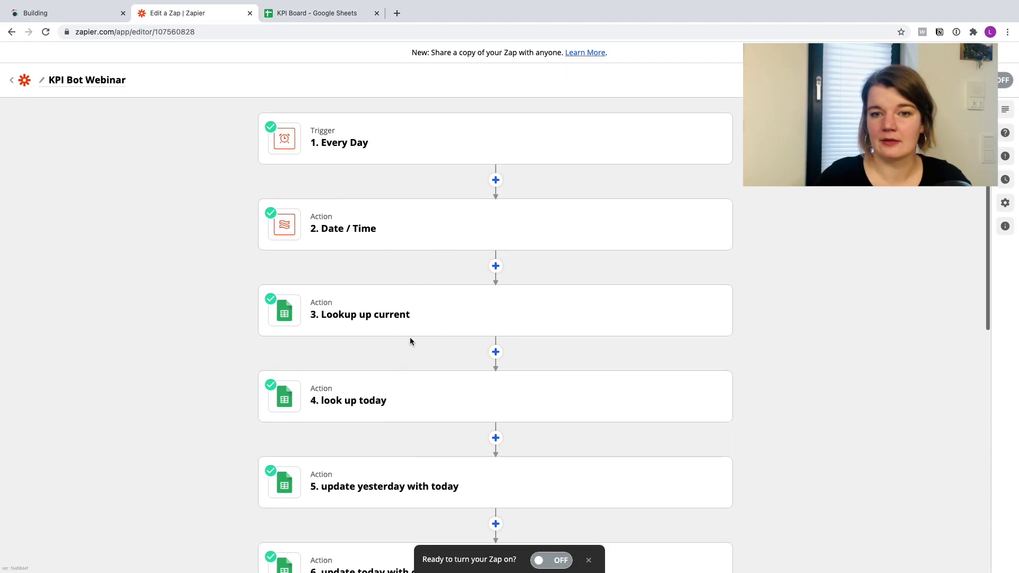
{"action": "key", "text": "super+Tab"}
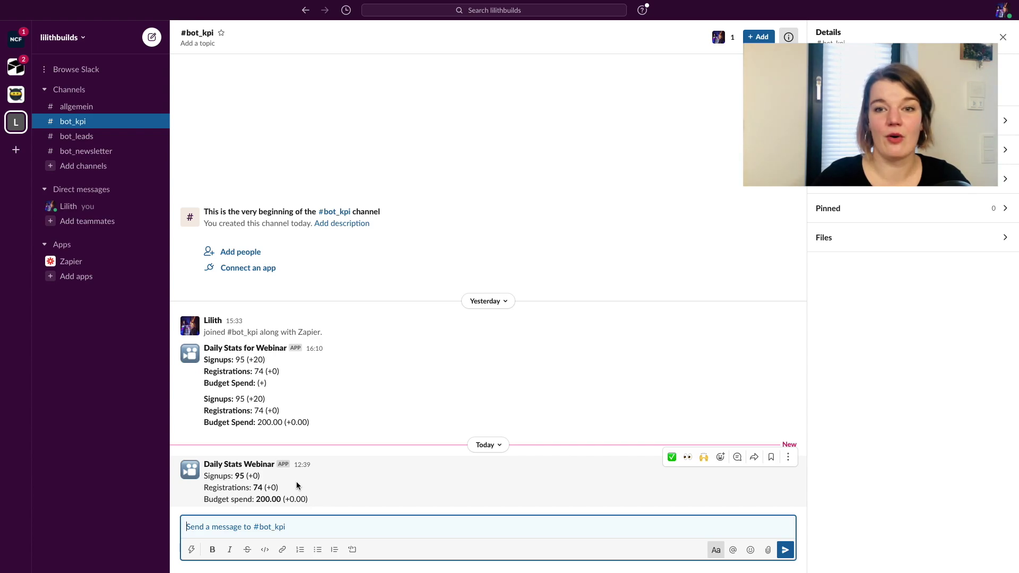
- Switch back to Zapier and review the KPI Bot Webinar steps from the Every Day trigger through the create history stats row action
{"action": "key", "text": "ctrl+Left"}
{"action": "key", "text": "ctrl+Left"}
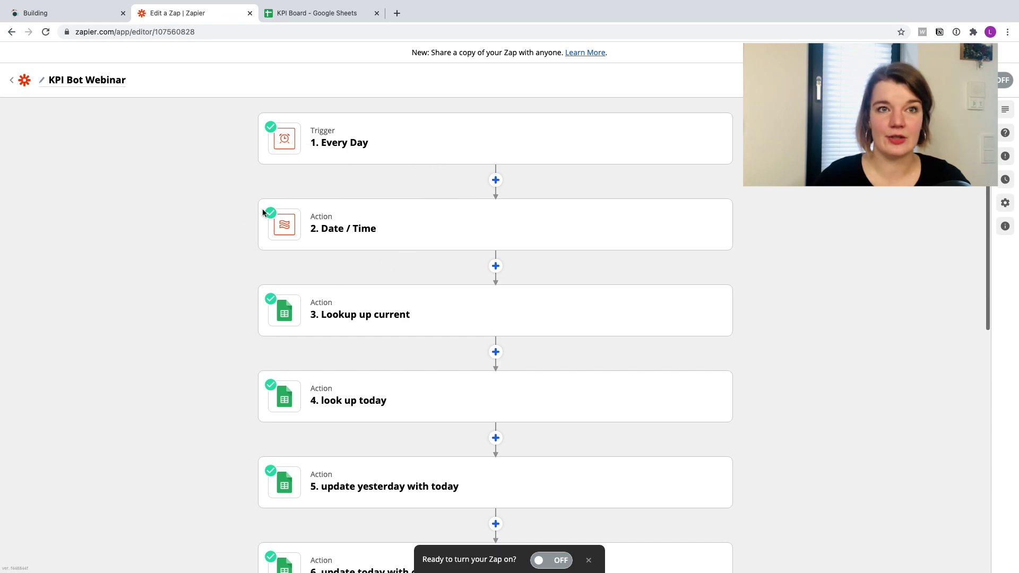
{"action": "scroll", "coordinate": [199, 305], "scroll_direction": "down", "scroll_amount": 2}
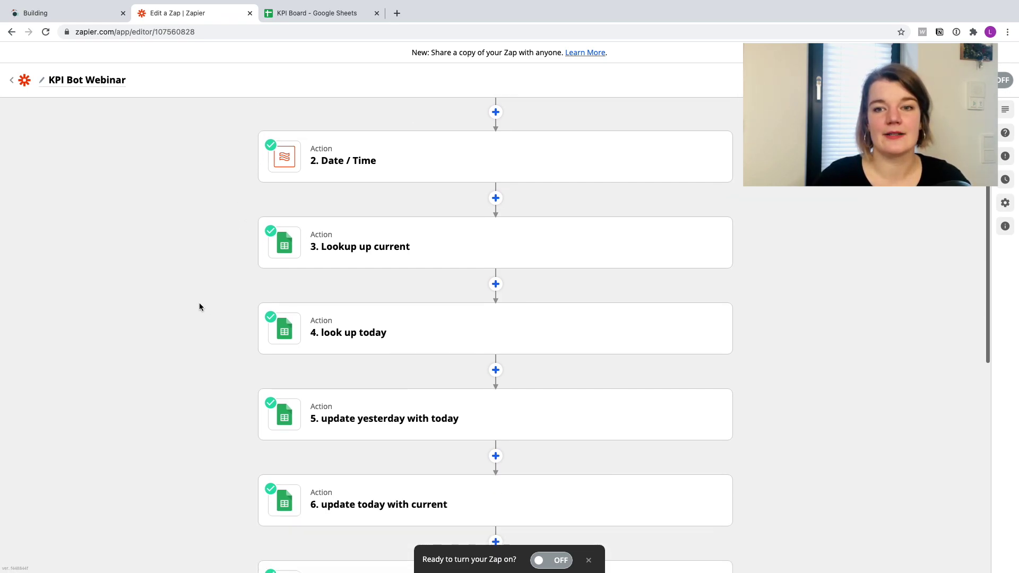
{"action": "scroll", "coordinate": [323, 366], "scroll_direction": "down", "scroll_amount": 2}
{"action": "scroll", "coordinate": [317, 361], "scroll_direction": "up", "scroll_amount": 4}
{"action": "scroll", "coordinate": [126, 319], "scroll_direction": "down", "scroll_amount": 1}
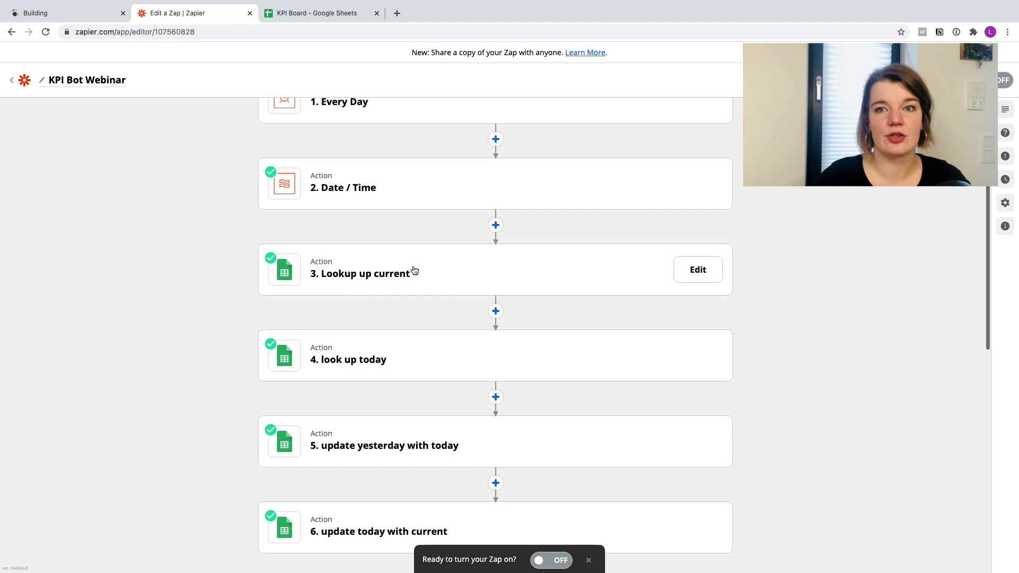
{"action": "scroll", "coordinate": [240, 304], "scroll_direction": "down", "scroll_amount": 3}
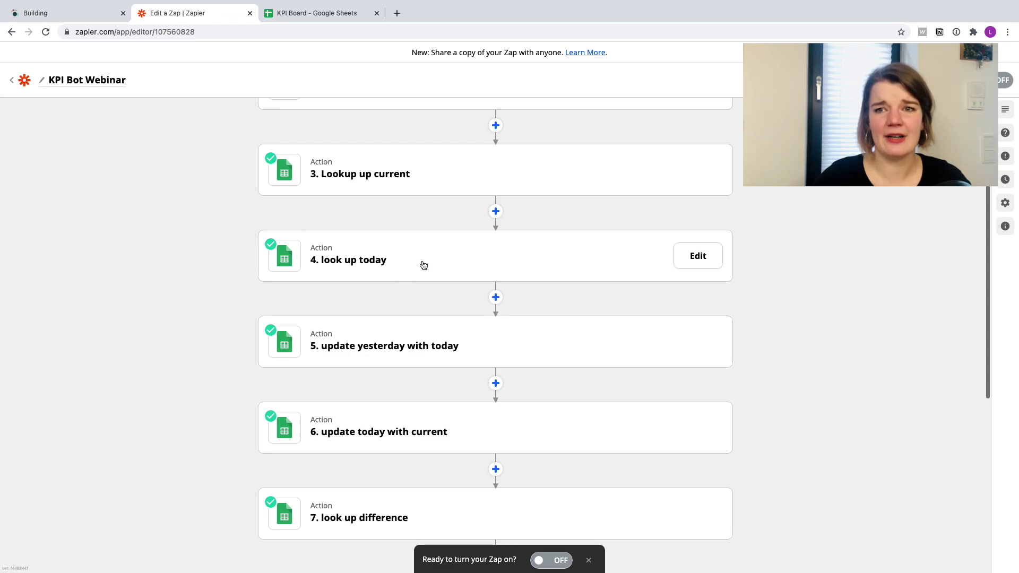
{"action": "scroll", "coordinate": [287, 319], "scroll_direction": "down", "scroll_amount": 3}
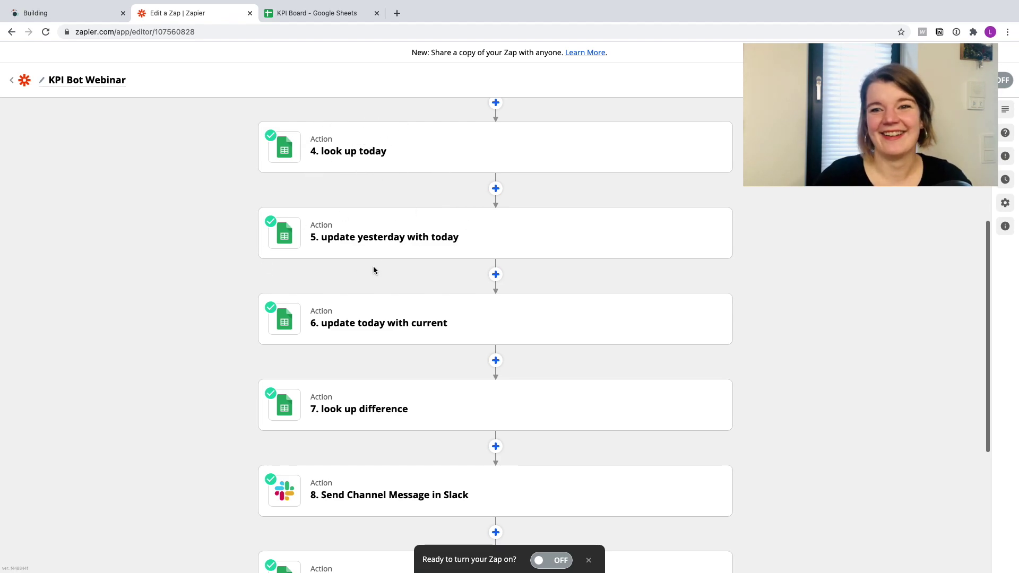
{"action": "scroll", "coordinate": [365, 288], "scroll_direction": "down", "scroll_amount": 2}
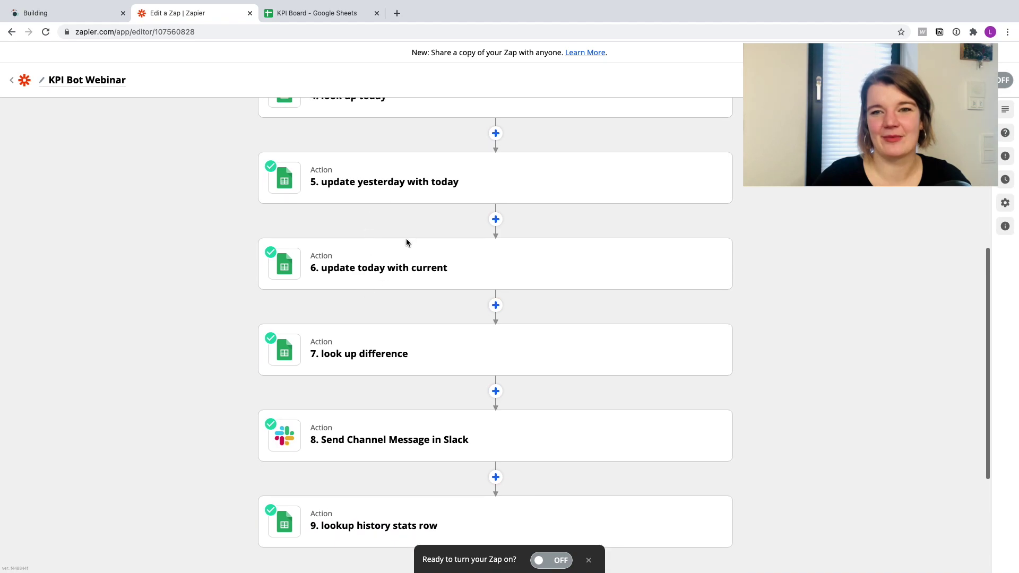
{"action": "scroll", "coordinate": [352, 223], "scroll_direction": "up", "scroll_amount": 1}
{"action": "scroll", "coordinate": [341, 178], "scroll_direction": "down", "scroll_amount": 2}
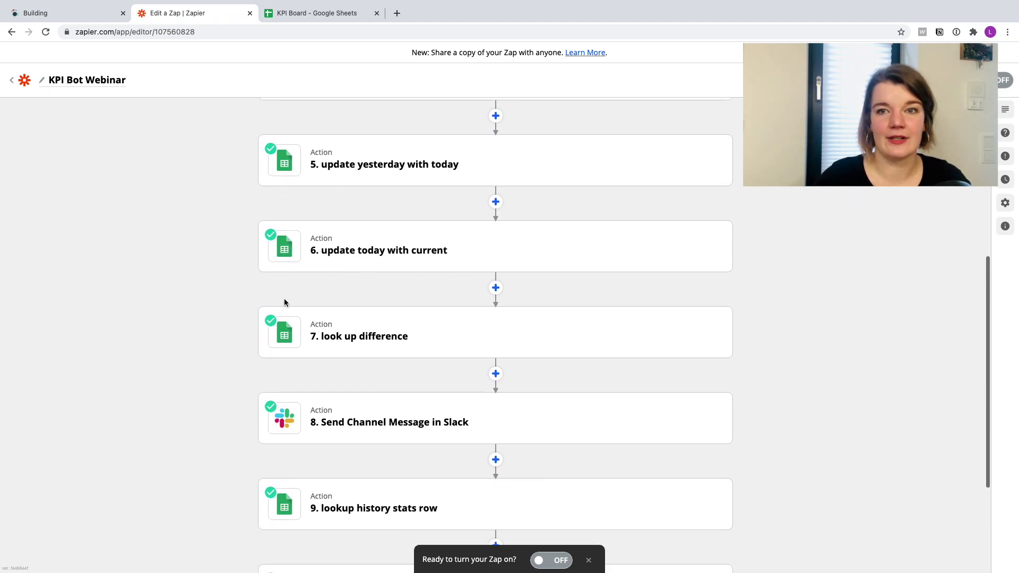
{"action": "scroll", "coordinate": [285, 303], "scroll_direction": "down", "scroll_amount": 4}
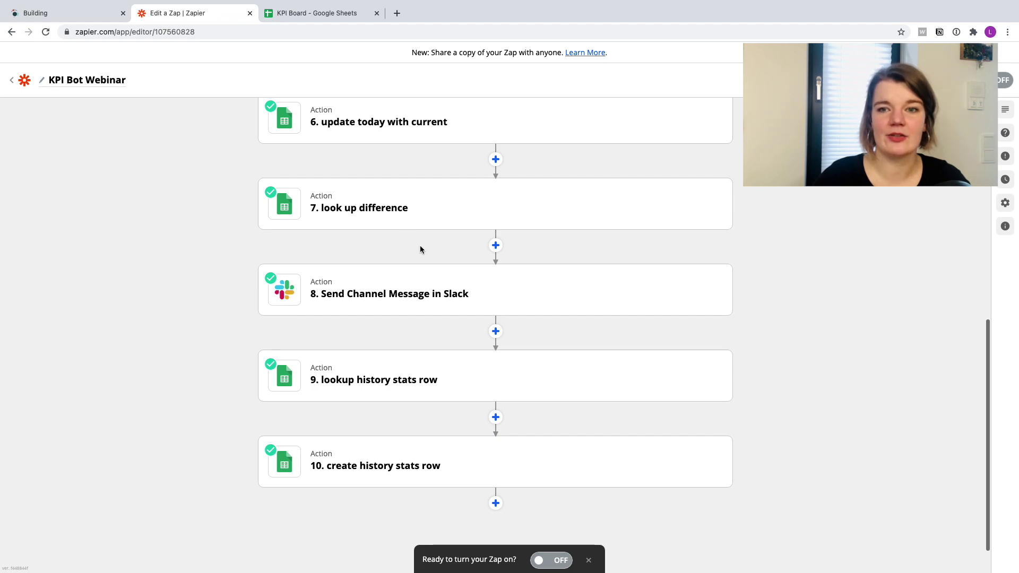
{"action": "scroll", "coordinate": [325, 347], "scroll_direction": "down", "scroll_amount": 2}
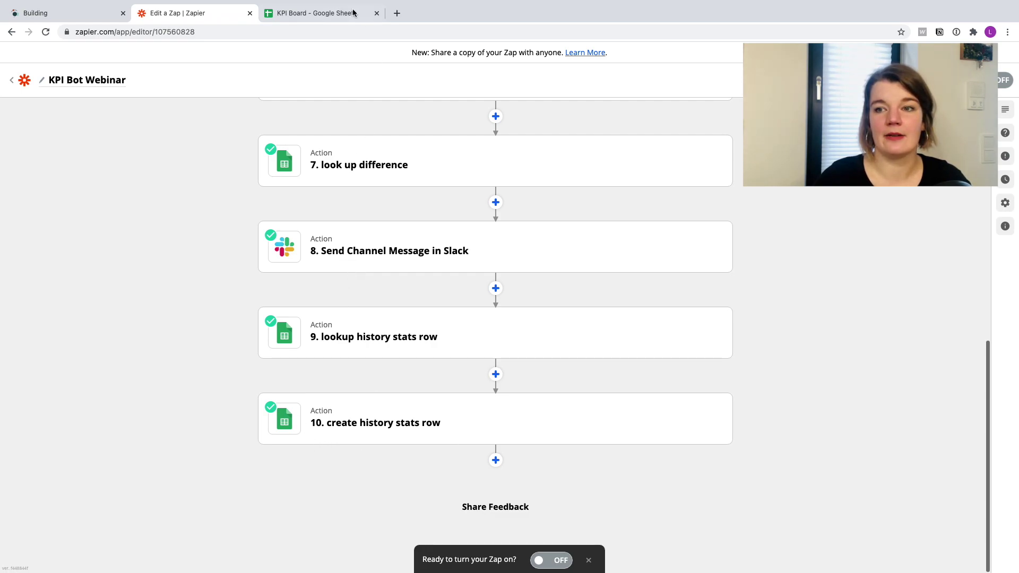
- Switch to the KPI Board spreadsheet and examine the KPI Bot chart and the dated rows in KPI History
{"action": "left_click", "coordinate": [311, 13]}
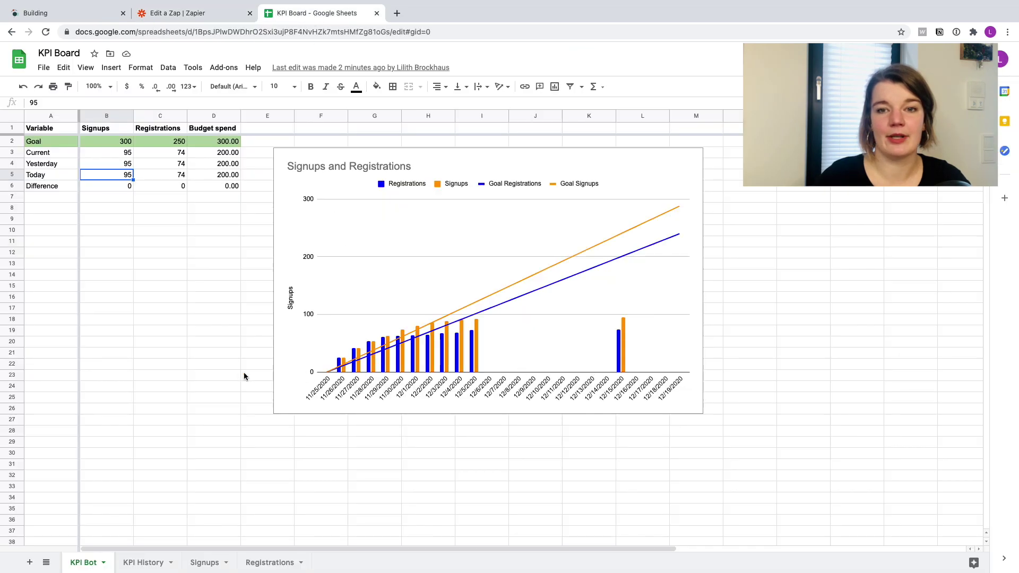
{"action": "left_click", "coordinate": [142, 563]}
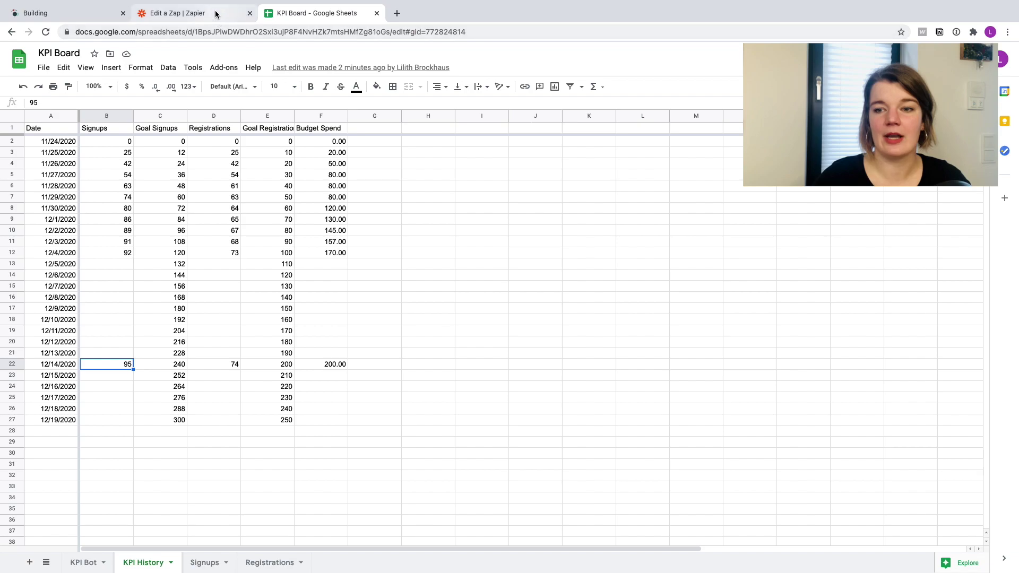
- Return to Zapier and turn on the KPI Bot Webinar Zap
{"action": "left_click", "coordinate": [180, 12]}
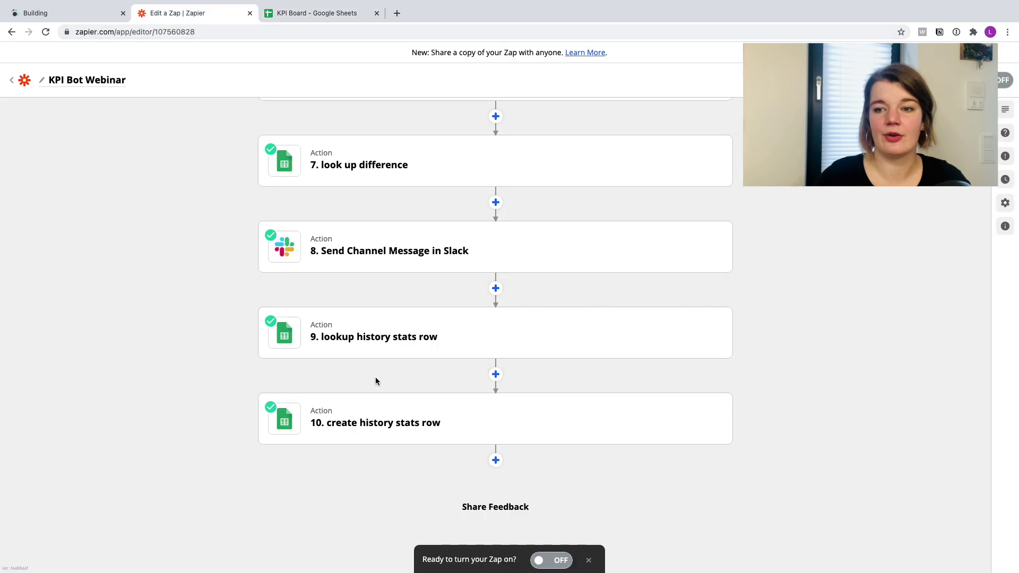
{"action": "left_click", "coordinate": [539, 561]}
{"action": "scroll", "coordinate": [333, 278], "scroll_direction": "up", "scroll_amount": 10}
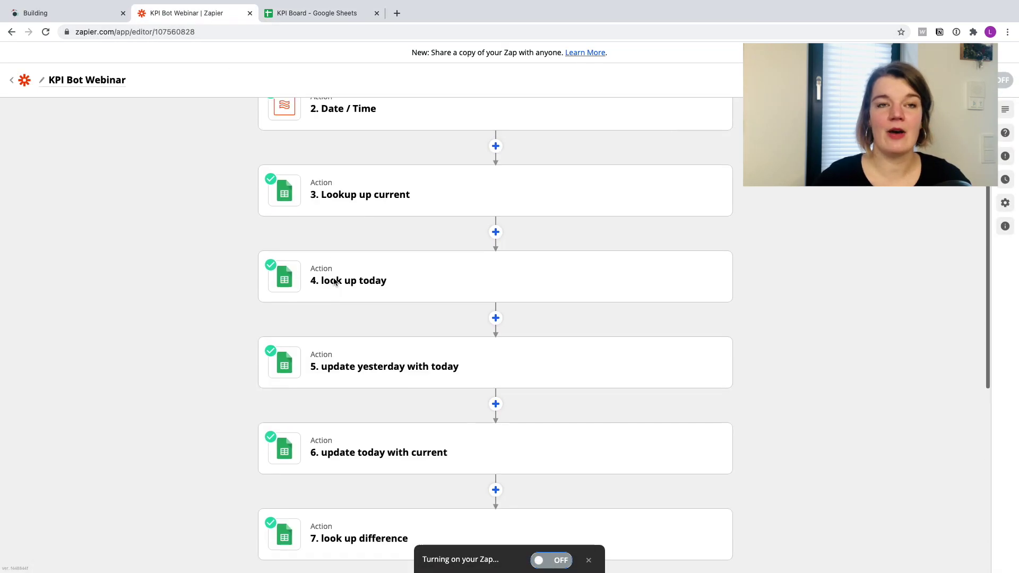